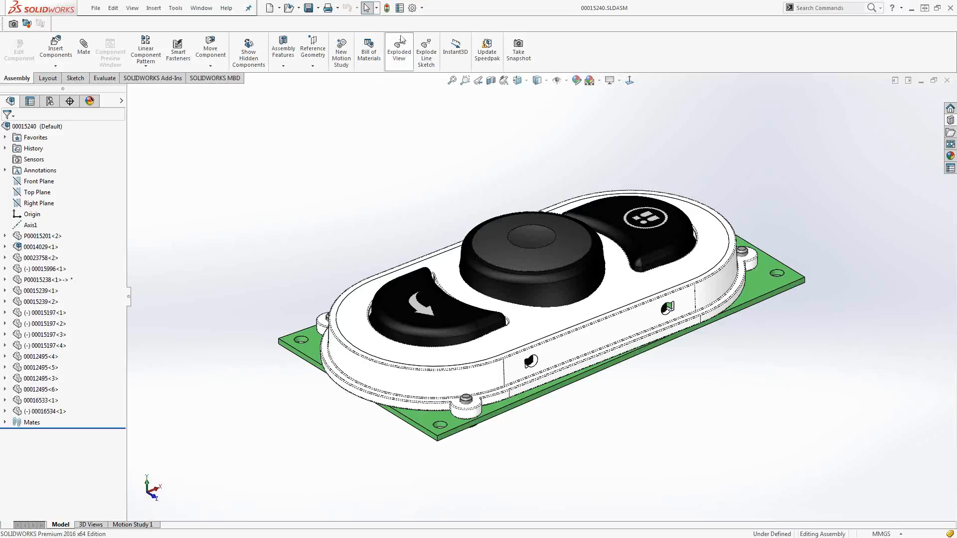
# Try to undock the CommandManager with the Lock CommandManager and toolbars option turned off.
pyautogui.click(421, 8)
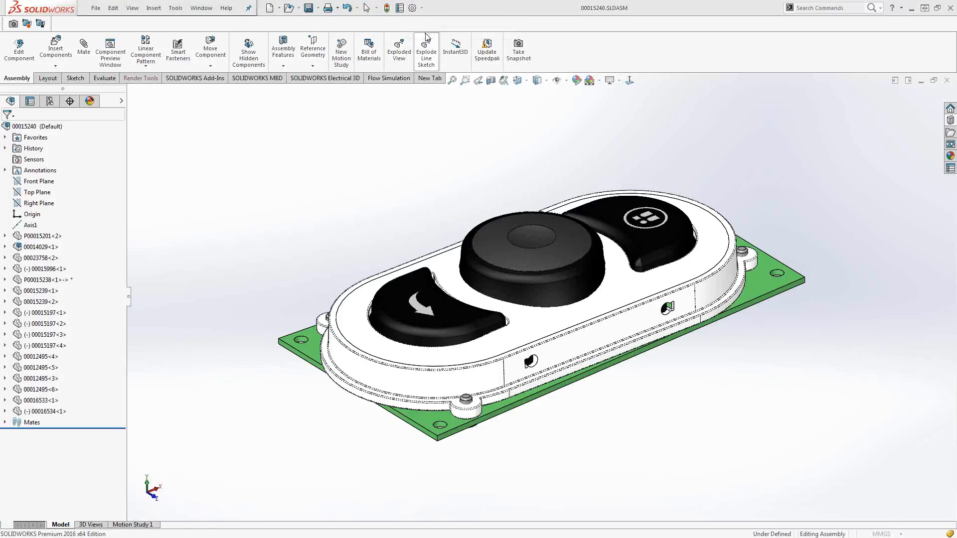
pyautogui.moveTo(955, 140); pyautogui.dragTo(316, 103)
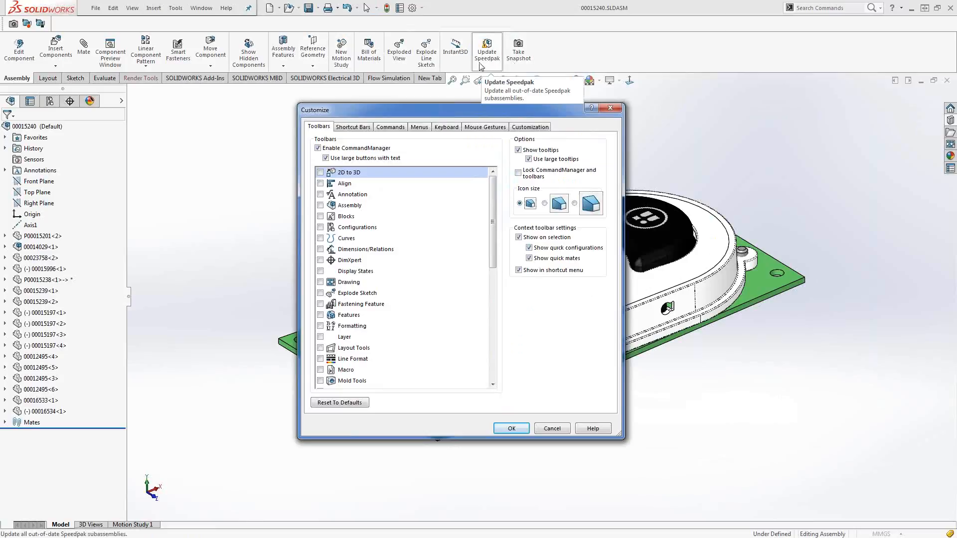
pyautogui.moveTo(429, 110); pyautogui.dragTo(314, 121)
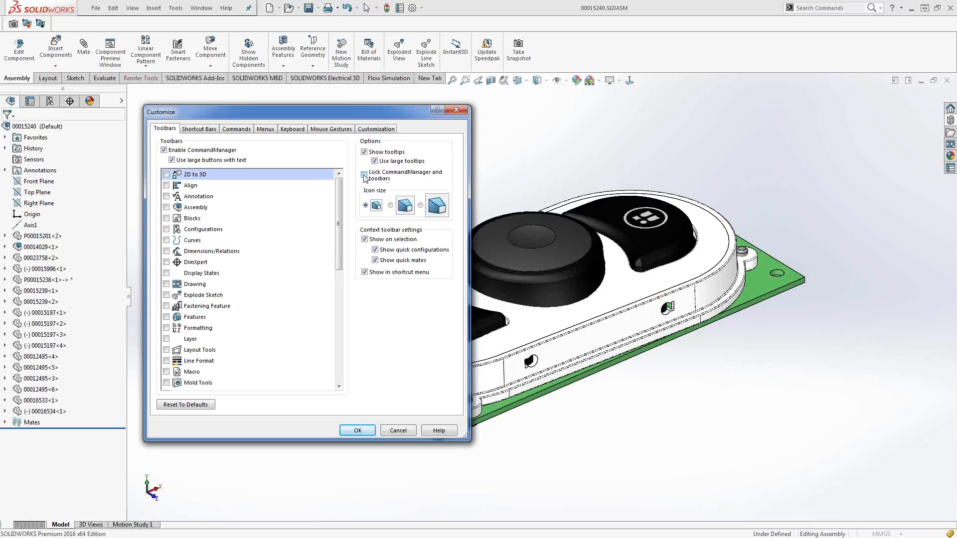
pyautogui.click(351, 431)
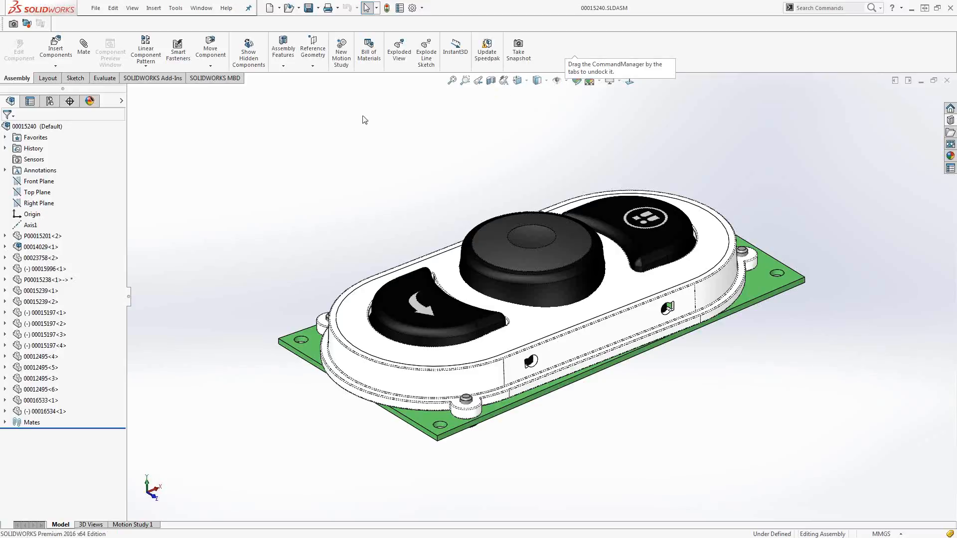
pyautogui.moveTo(219, 82)
pyautogui.mouseDown()
pyautogui.moveTo(223, 105)
pyautogui.moveTo(455, 156)
pyautogui.moveTo(479, 92)
pyautogui.moveTo(479, 40)
pyautogui.mouseUp()
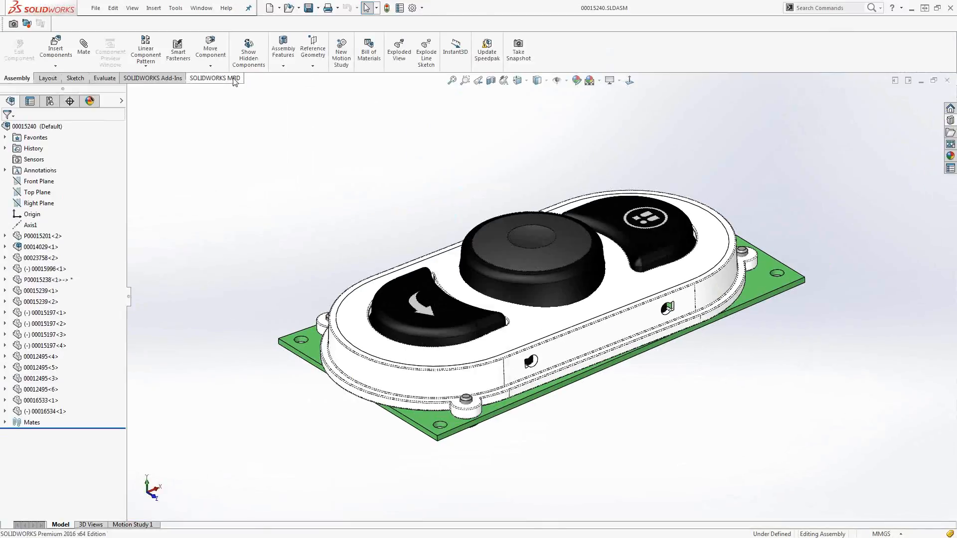
# Turn on Lock CommandManager and toolbars in the interface customization settings.
pyautogui.click(421, 8)
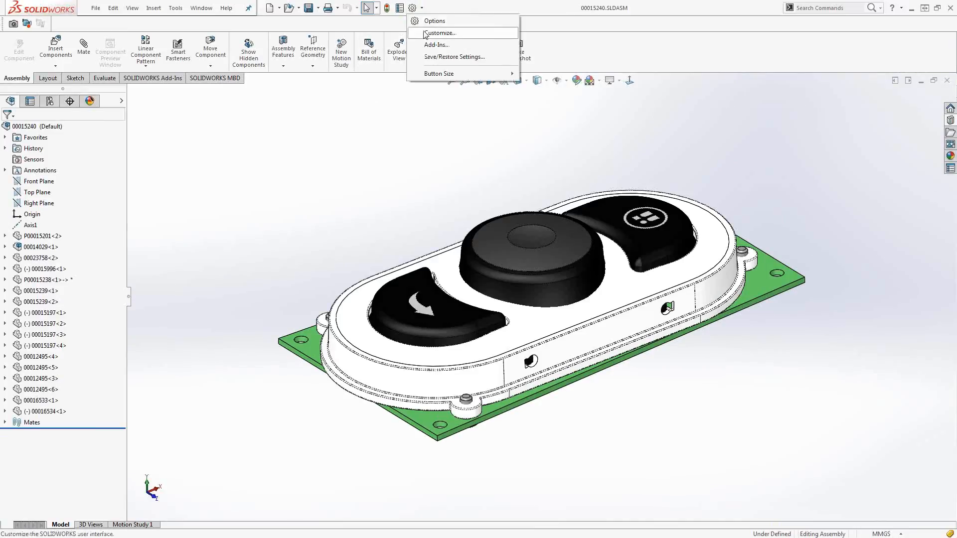
pyautogui.click(425, 34)
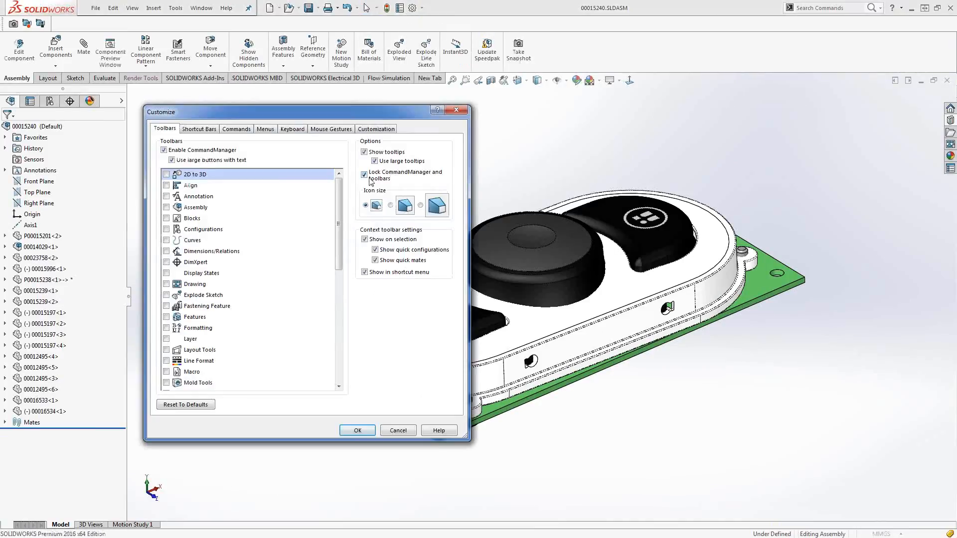
pyautogui.click(357, 428)
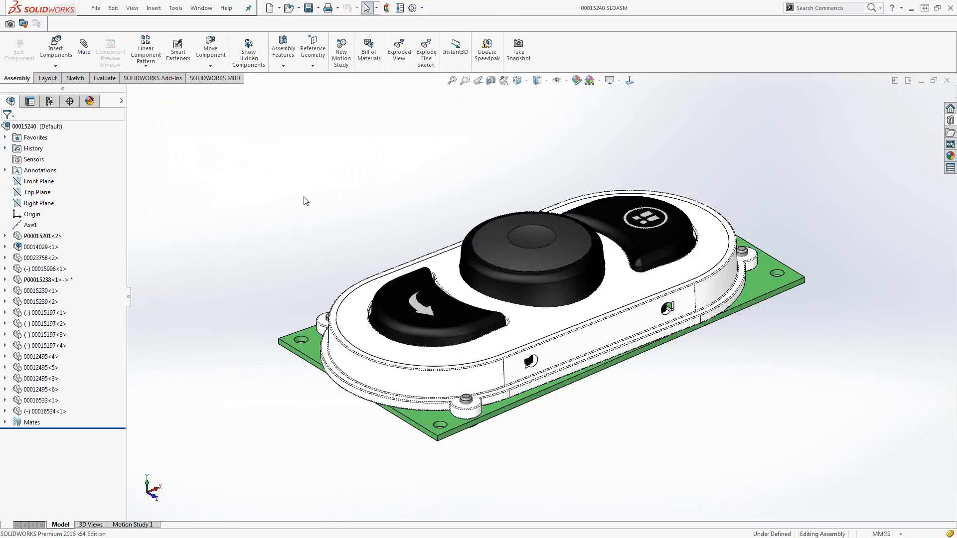
# Inspect the selection breadcrumbs of the housing's top face and its outer edge, including the further sketches under Loft3.
pyautogui.click(440, 265)
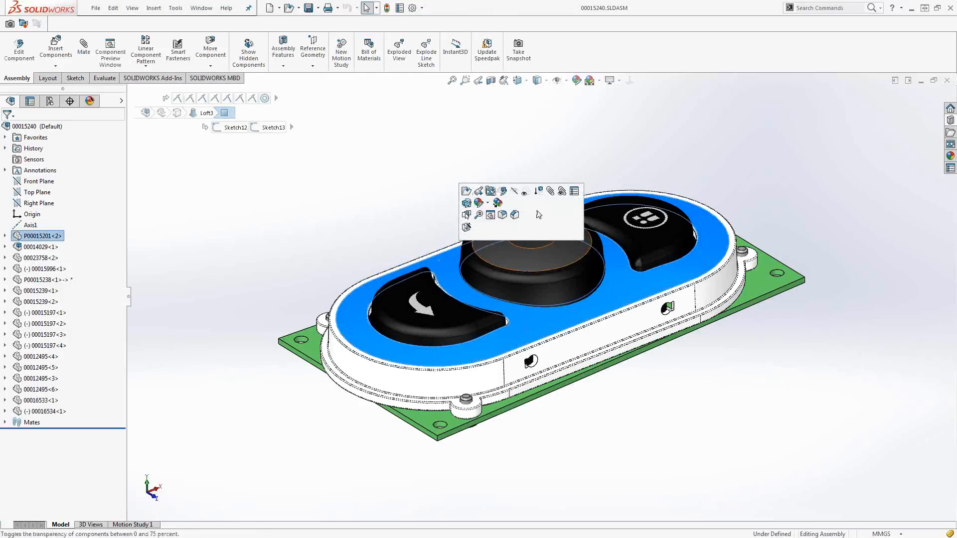
pyautogui.click(449, 252)
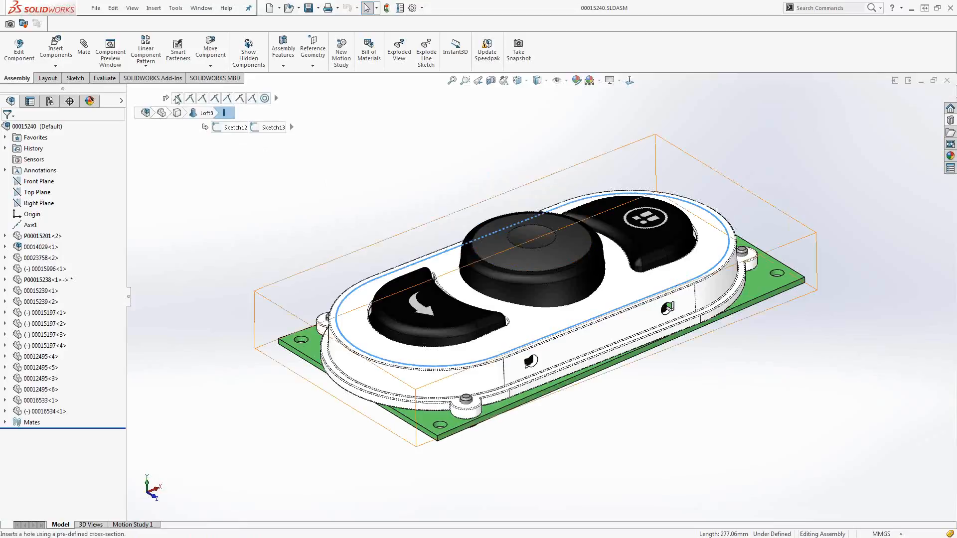
pyautogui.click(382, 241)
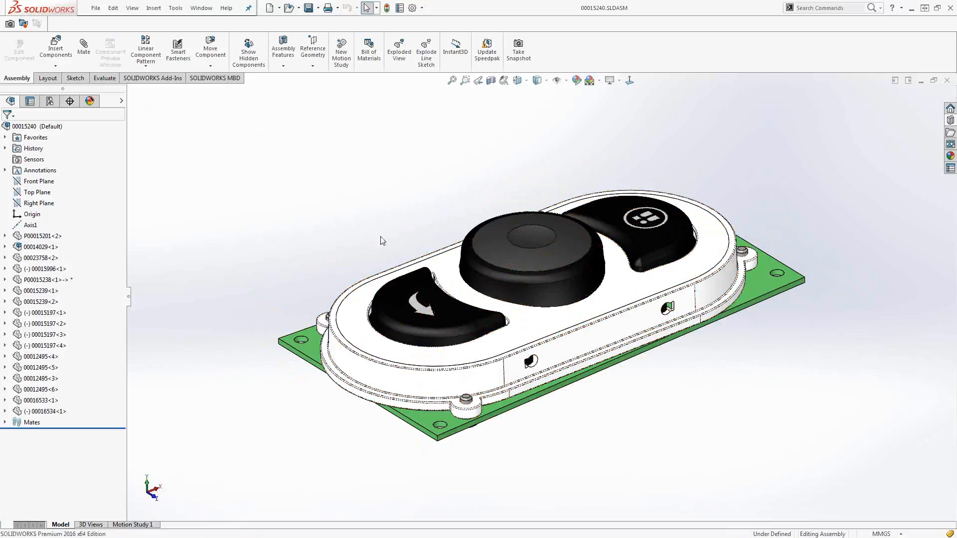
pyautogui.click(446, 263)
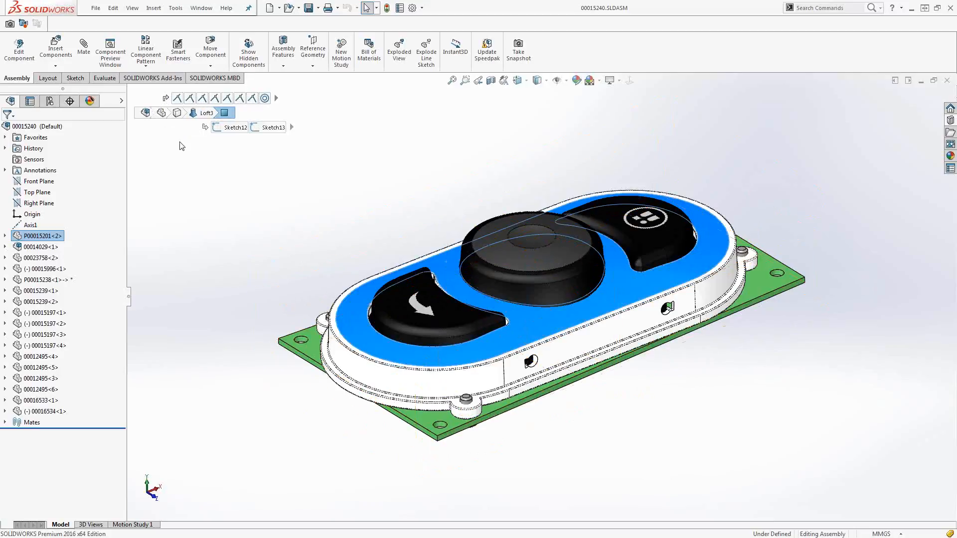
pyautogui.click(292, 127)
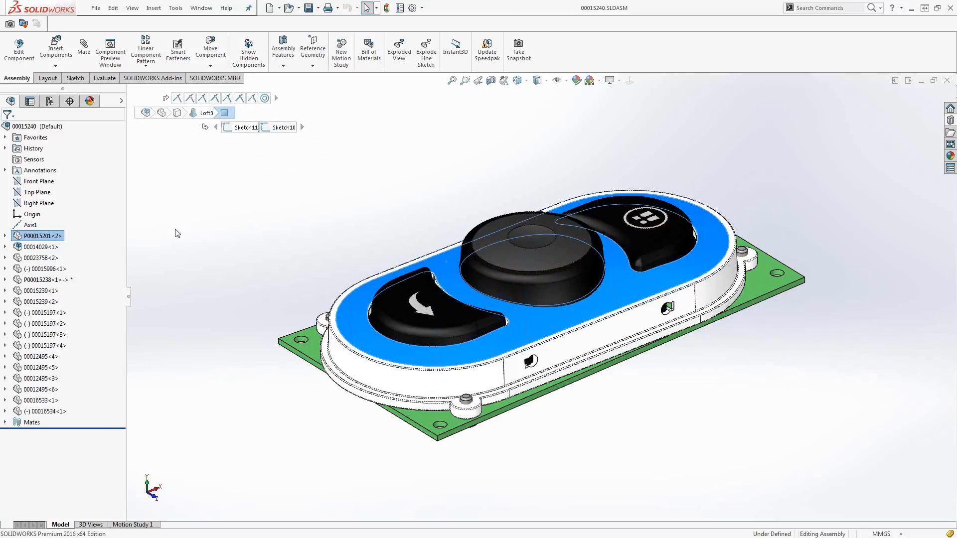
# Collapse the FeatureManager tree and check the selection breadcrumbs of the housing's top face without it.
pyautogui.click(129, 299)
pyautogui.click(393, 238)
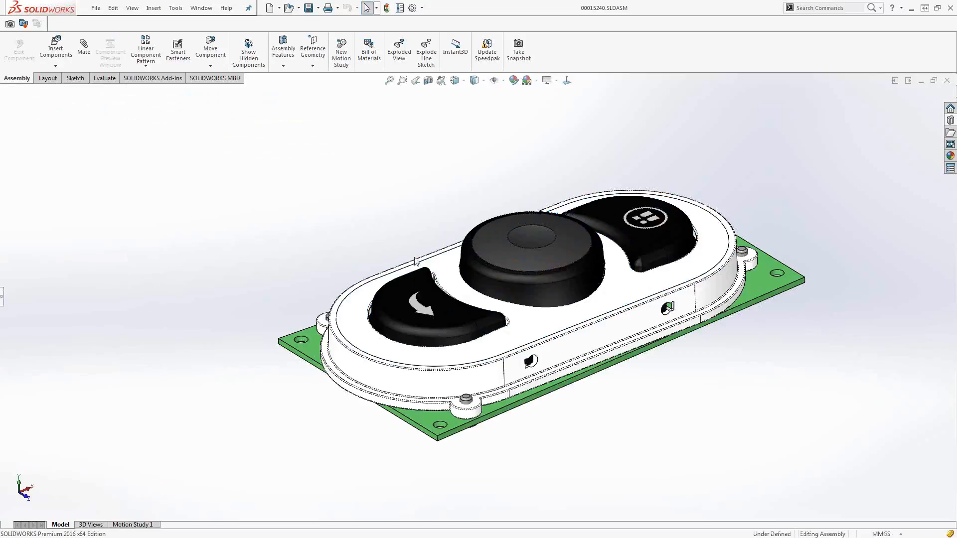
pyautogui.click(449, 268)
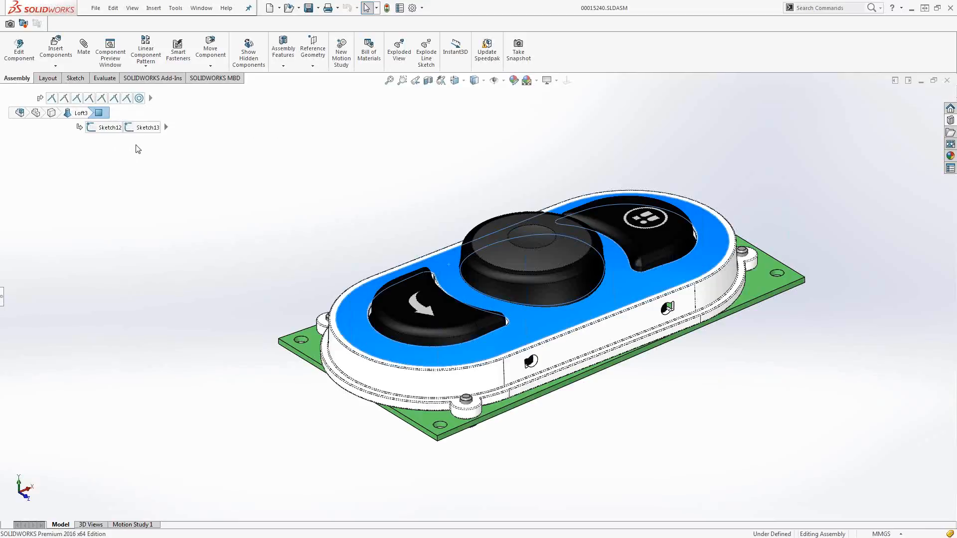
pyautogui.click(350, 206)
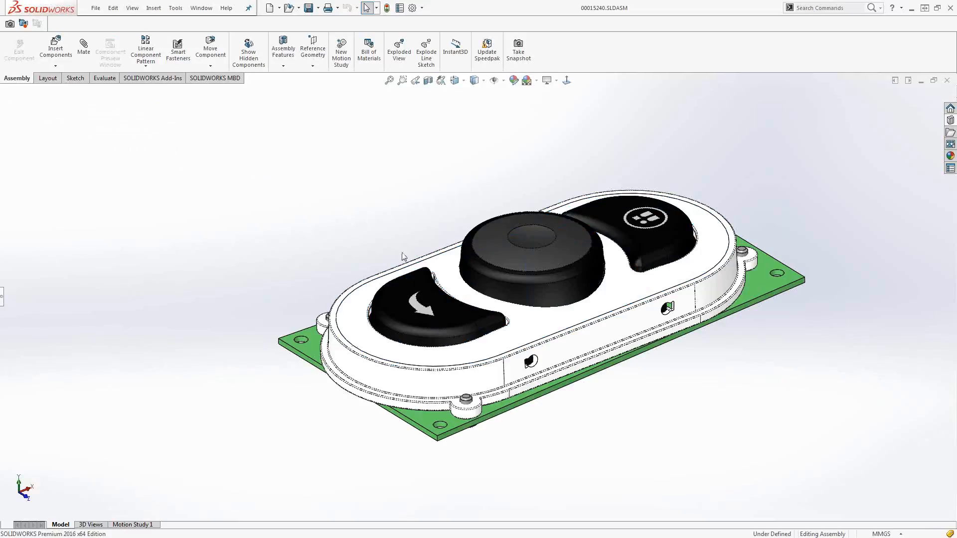
pyautogui.click(449, 271)
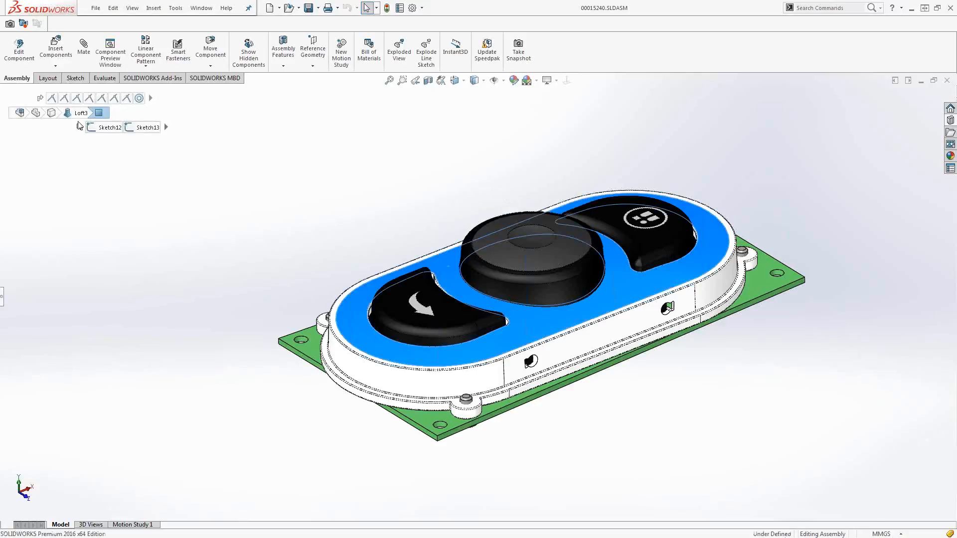
pyautogui.click(382, 197)
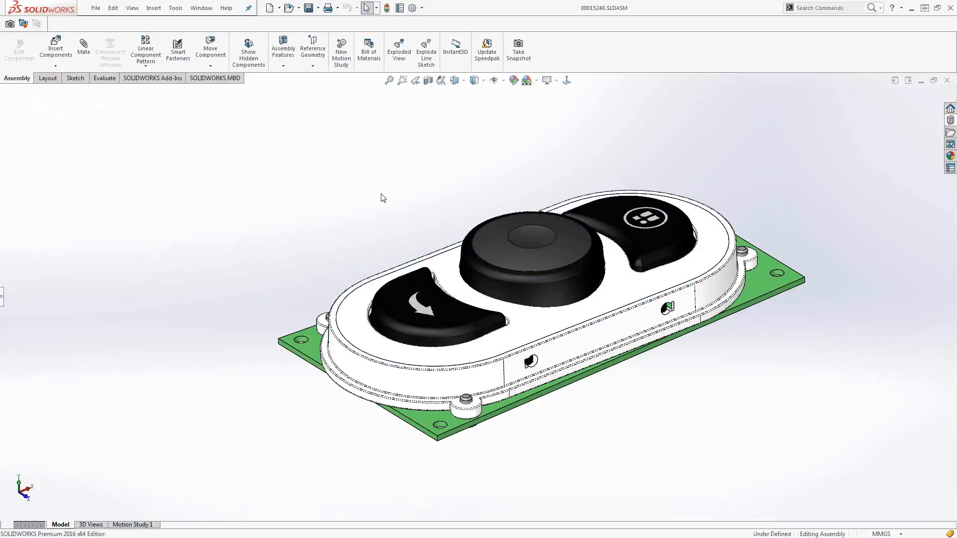
# Open Sketch10 of Loft3 for editing through the breadcrumbs of the housing's top face.
pyautogui.click(447, 264)
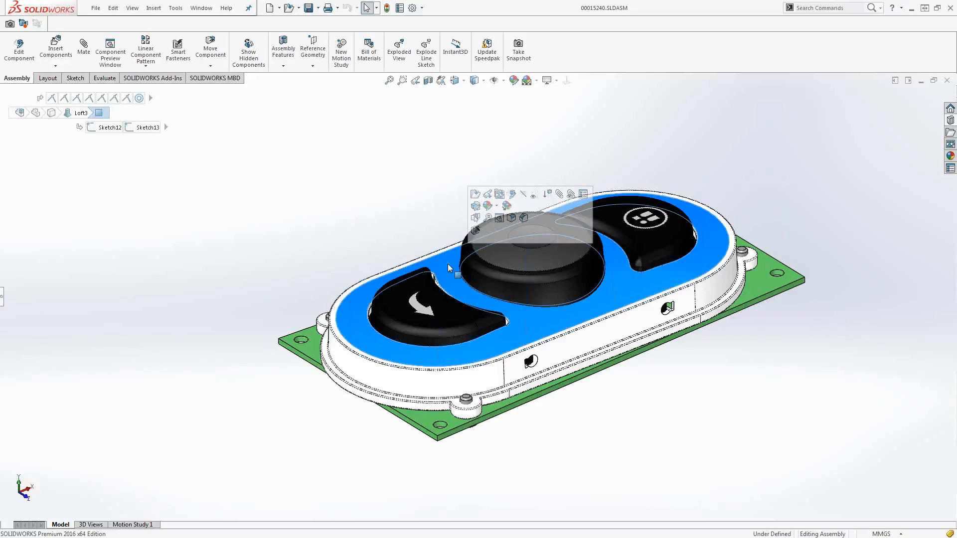
pyautogui.press('d')
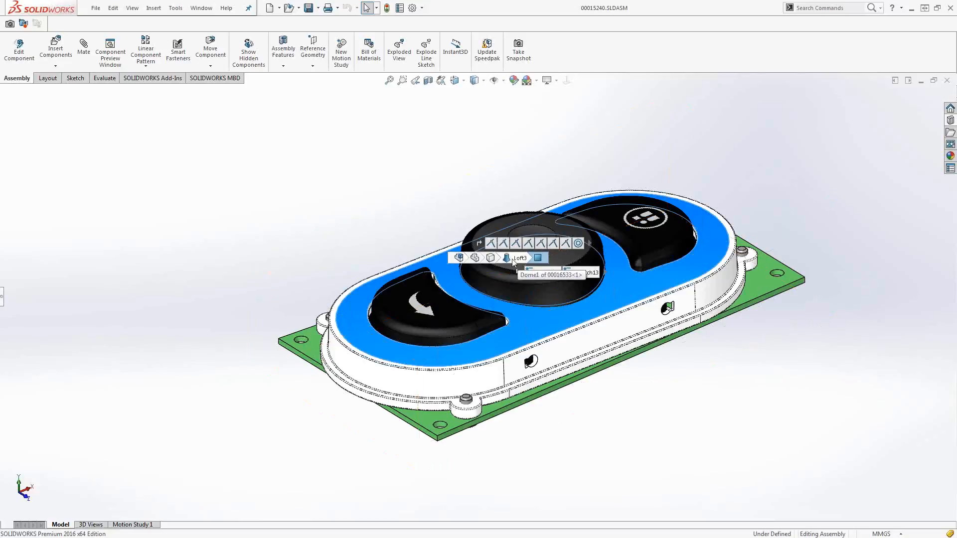
pyautogui.click(604, 273)
pyautogui.click(589, 274)
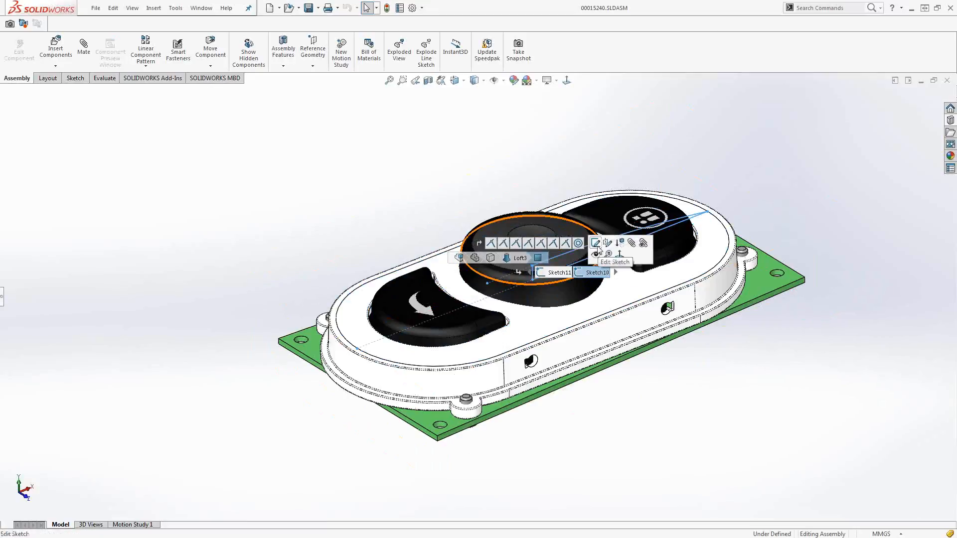
pyautogui.click(596, 243)
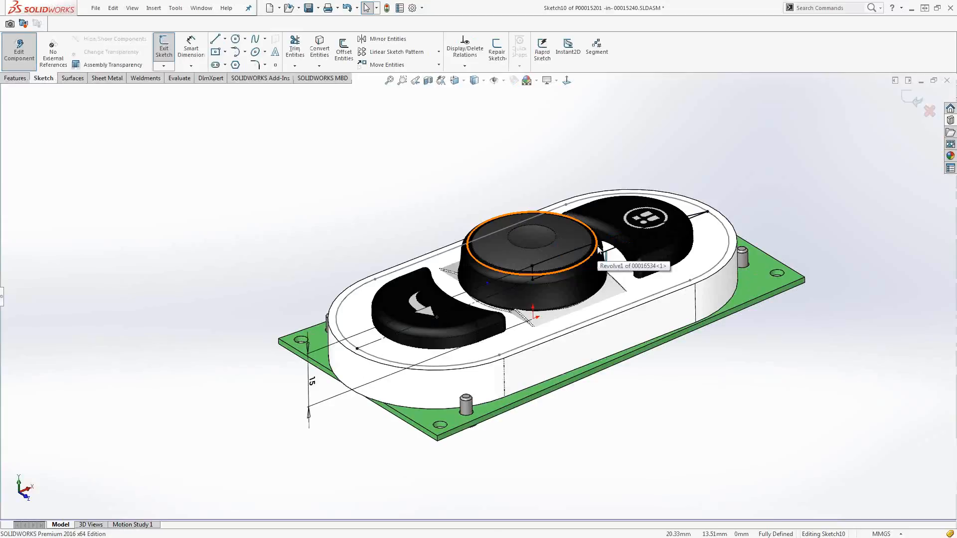
# Set the vertical height dimension in Sketch10 to 17 mm and rebuild the assembly.
pyautogui.doubleClick(312, 381)
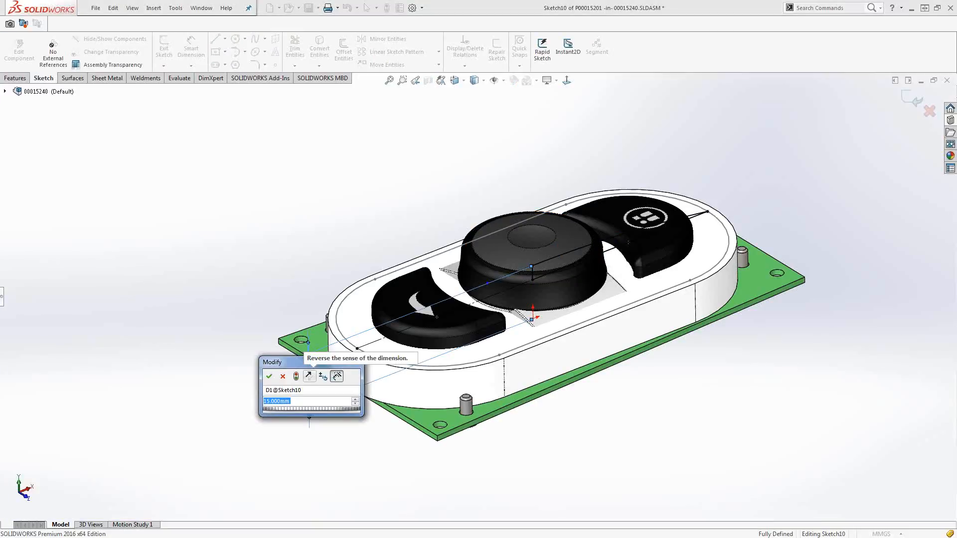
pyautogui.write('17')
pyautogui.press('Return')
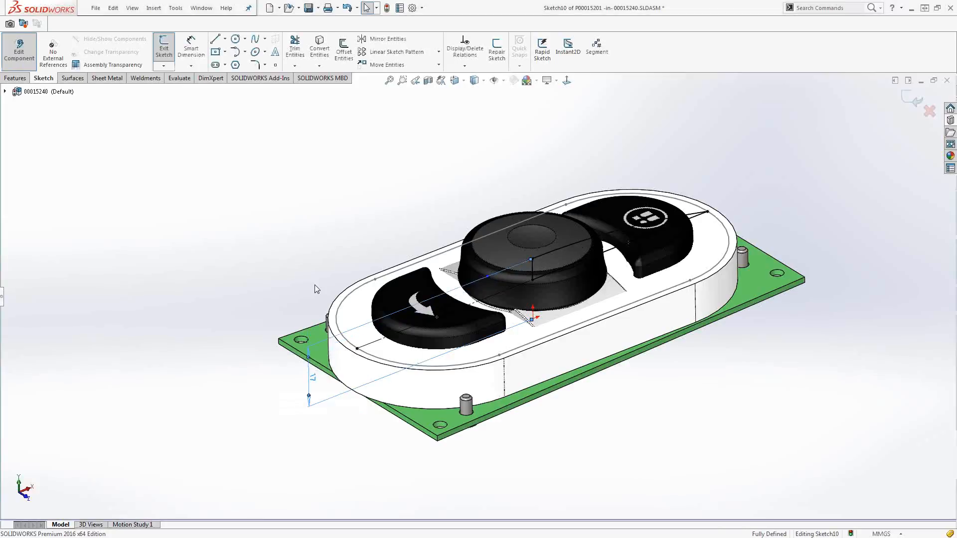
pyautogui.click(315, 285)
pyautogui.hotkey('ctrl', 'b')
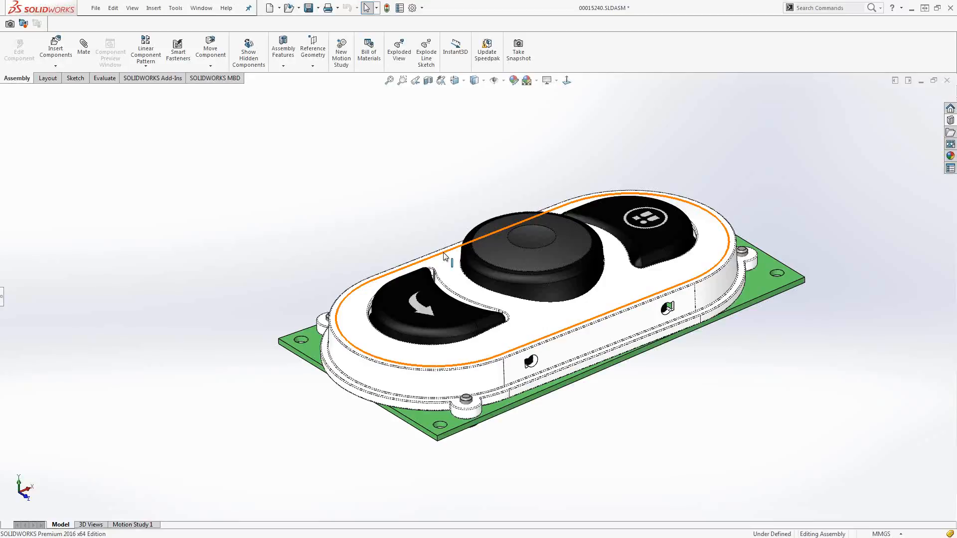
# Review the parent/child relationships of Boss-Extrude7 in the housing part P00015201.
pyautogui.rightClick(445, 256)
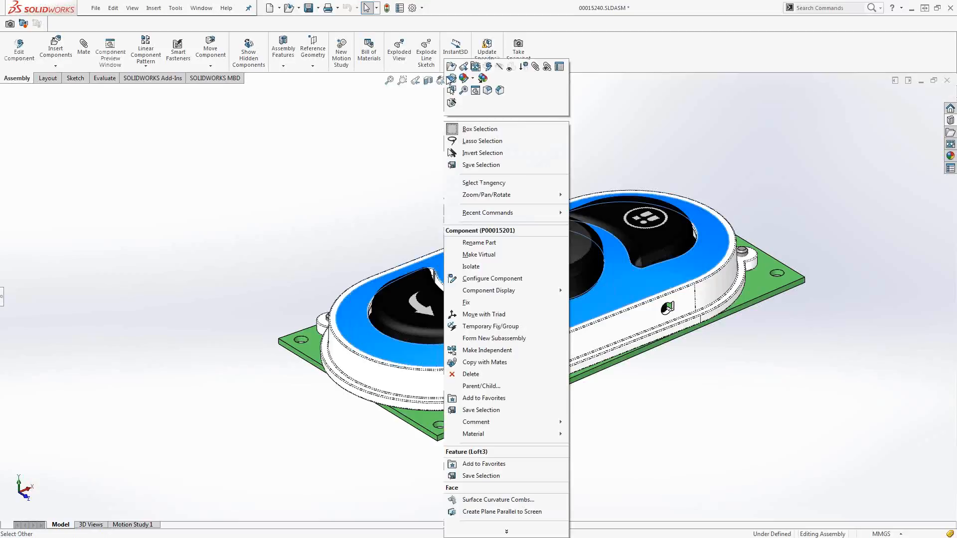
pyautogui.click(451, 79)
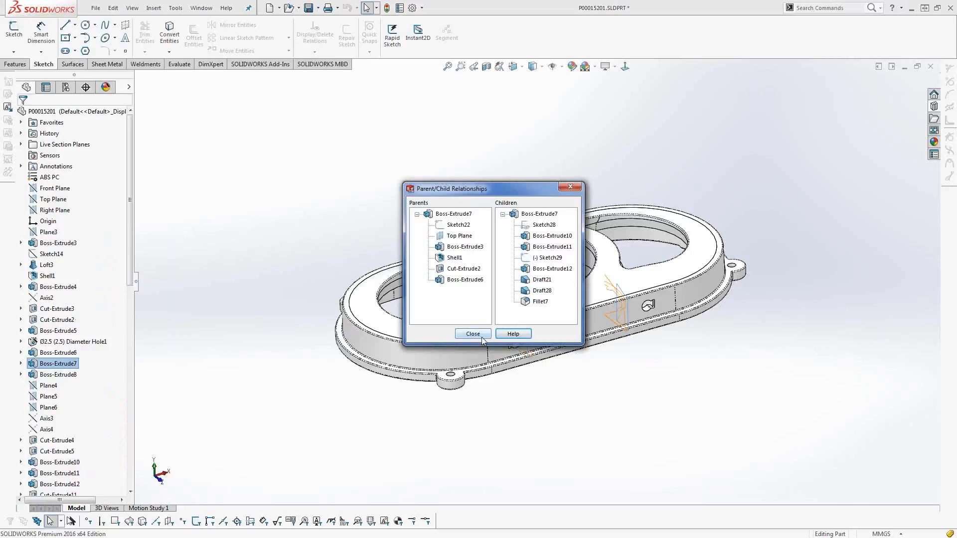
pyautogui.click(472, 334)
pyautogui.moveTo(46, 375)
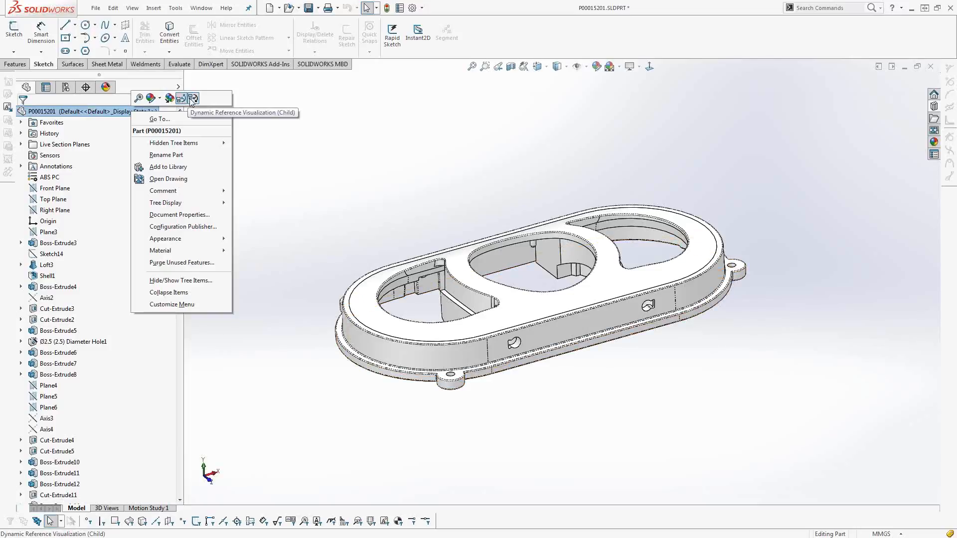
# Widen the feature tree of the housing part and open Fillet2 for editing.
pyautogui.click(188, 97)
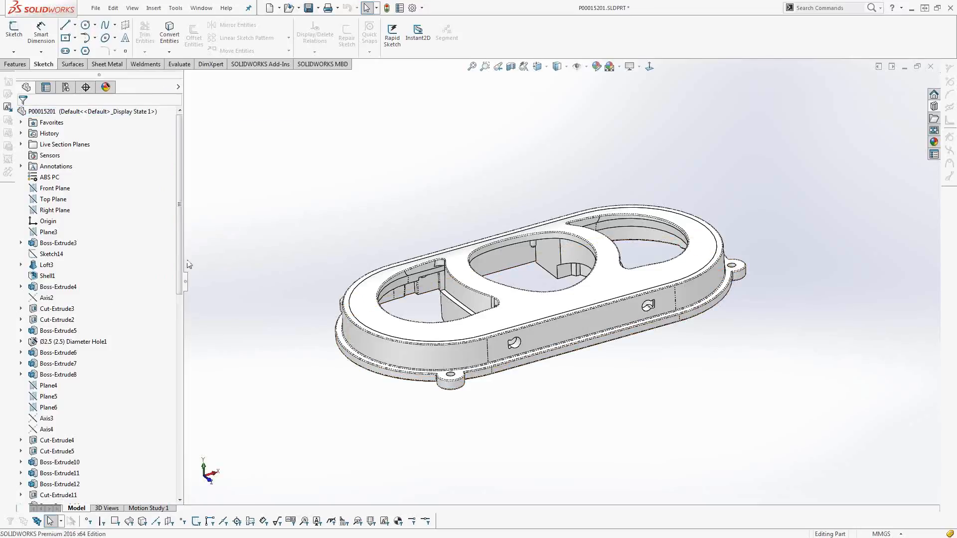
pyautogui.moveTo(181, 263); pyautogui.dragTo(163, 463)
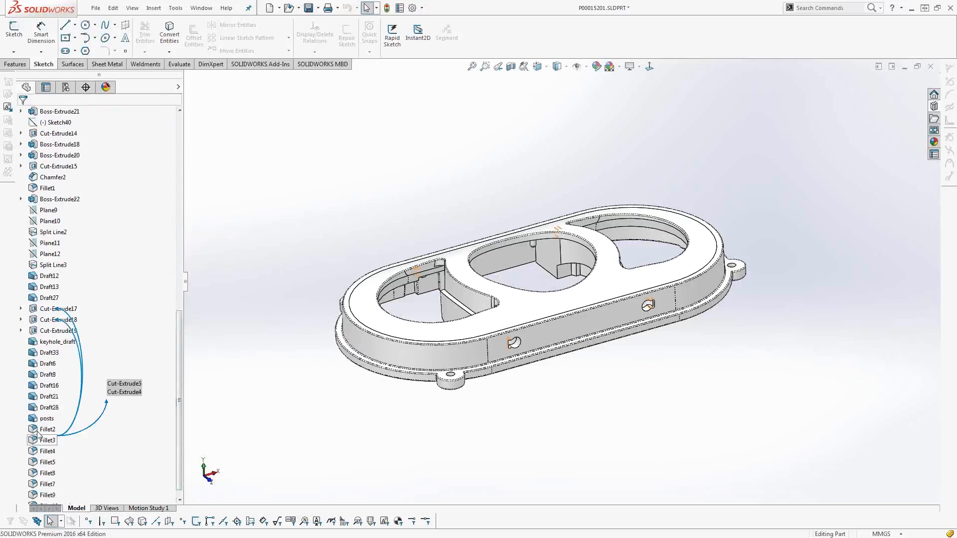
pyautogui.click(47, 430)
pyautogui.rightClick(48, 430)
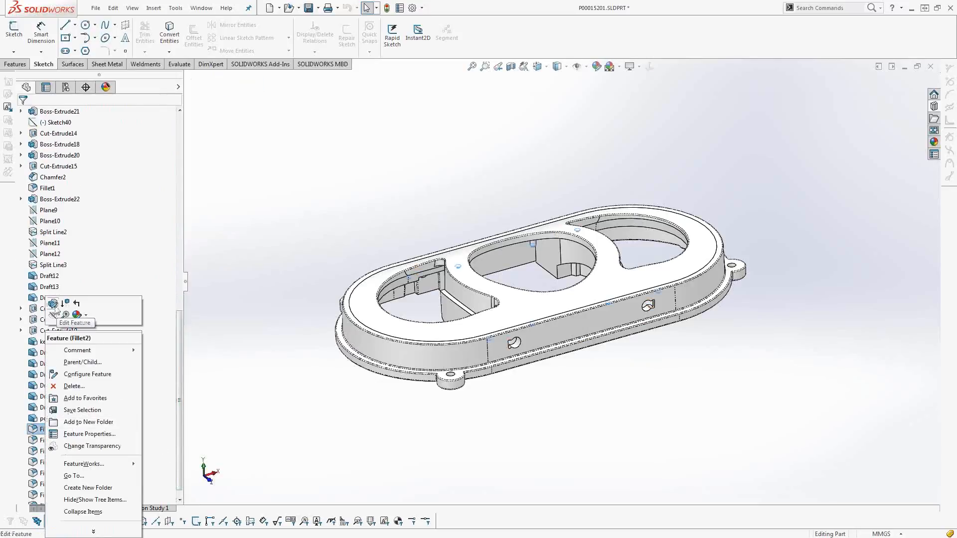
pyautogui.click(53, 304)
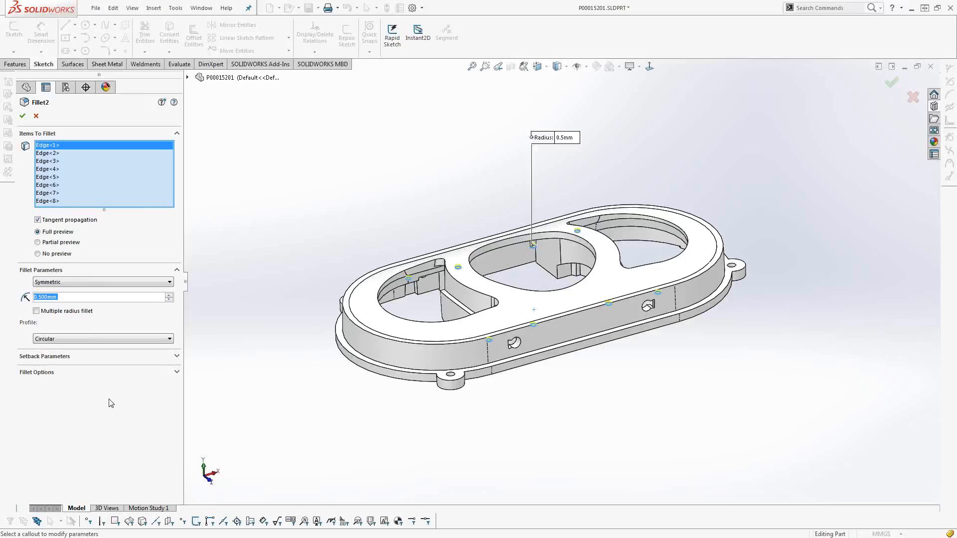
# Cycle the focus forward and back through the Fillet2 parameter fields to examine its settings.
pyautogui.press('Tab')
pyautogui.press('Tab')
pyautogui.press('Tab')
pyautogui.press('Tab')
pyautogui.hotkey('shift', 'Tab')
pyautogui.hotkey('shift', 'Tab')
pyautogui.hotkey('shift', 'Tab')
pyautogui.hotkey('shift', 'Tab')
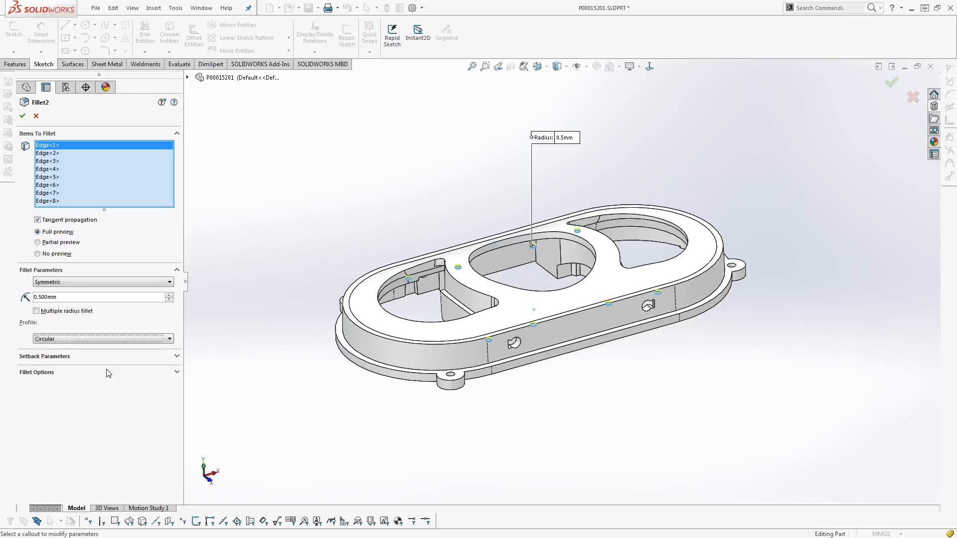
pyautogui.hotkey('shift', 'Tab')
pyautogui.hotkey('shift', 'Tab')
pyautogui.hotkey('shift', 'Tab')
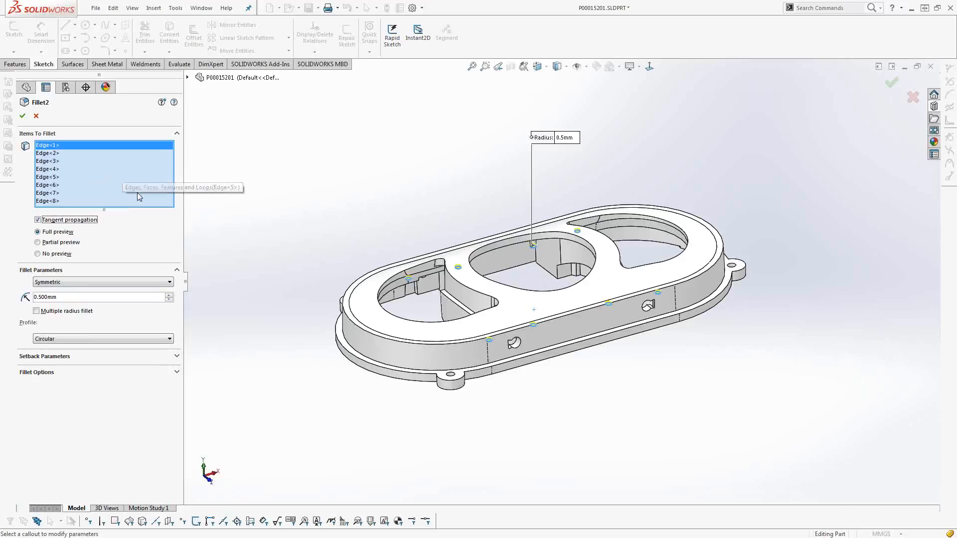
# Try adding the upper outer rim edge at the housing's rounded end to the Fillet2 edge selection.
pyautogui.click(345, 317)
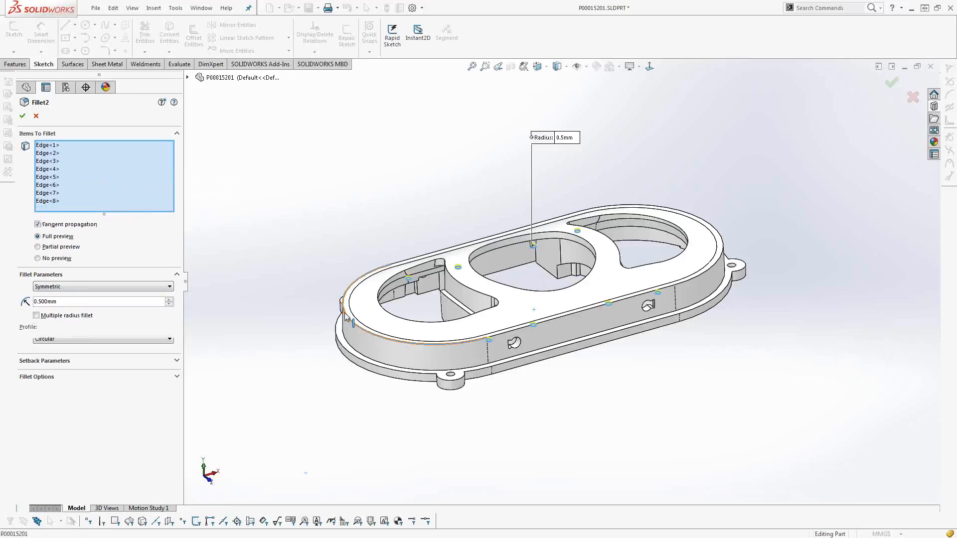
pyautogui.click(346, 316)
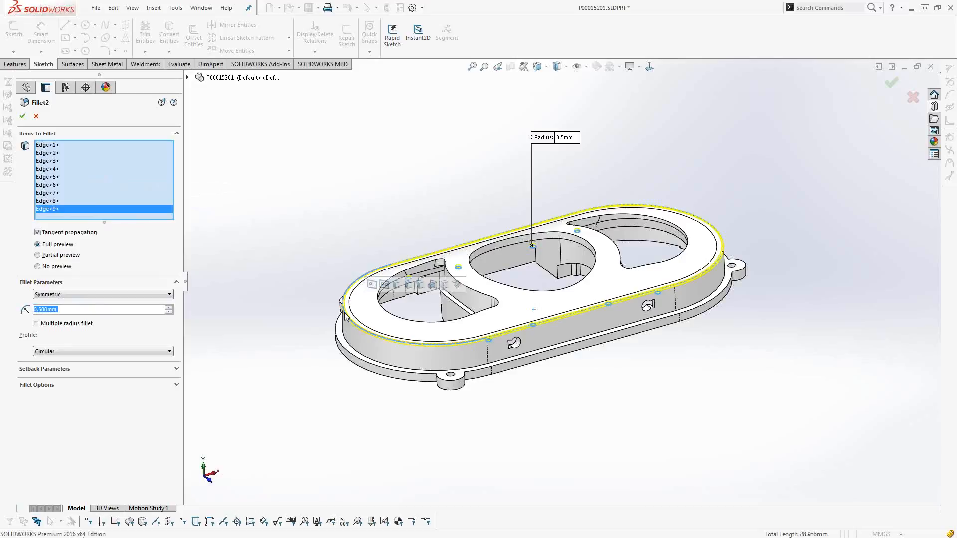
pyautogui.click(349, 353)
pyautogui.click(349, 353)
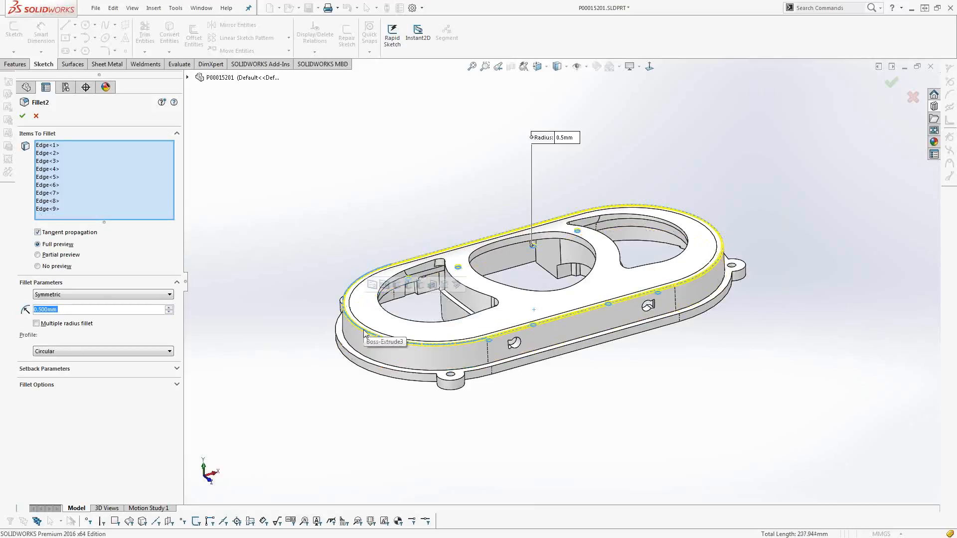
# Shrink the Fillet2 edge selection list, autosize it to fit all its edges, and cancel the fillet edit.
pyautogui.moveTo(134, 220); pyautogui.dragTo(132, 172)
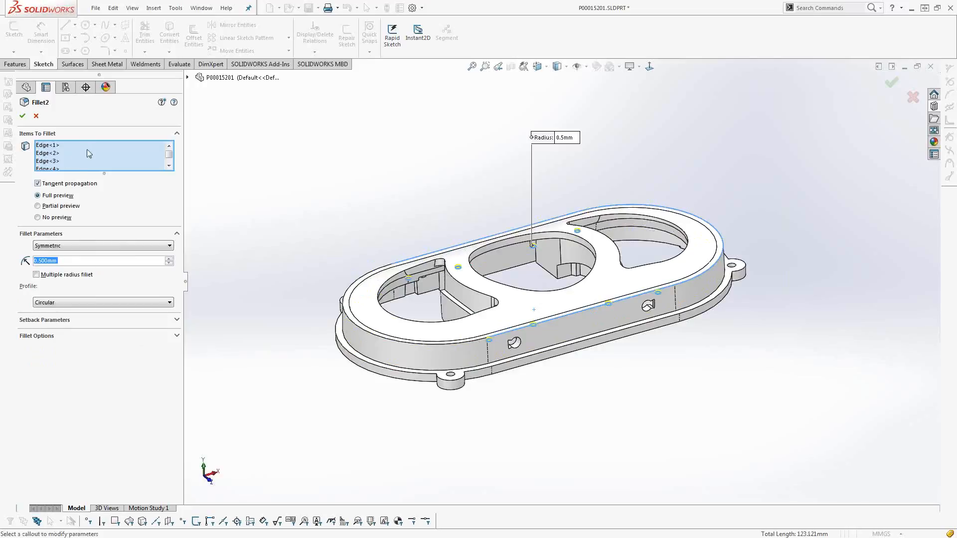
pyautogui.moveTo(77, 172); pyautogui.dragTo(77, 179)
pyautogui.moveTo(168, 156)
pyautogui.mouseDown()
pyautogui.moveTo(168, 166)
pyautogui.moveTo(170, 155)
pyautogui.mouseUp()
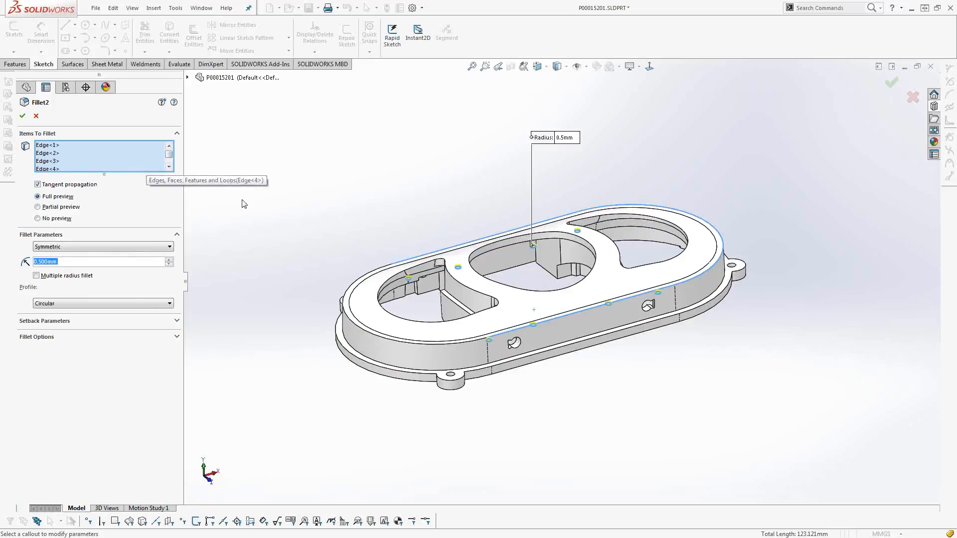
pyautogui.rightClick(136, 160)
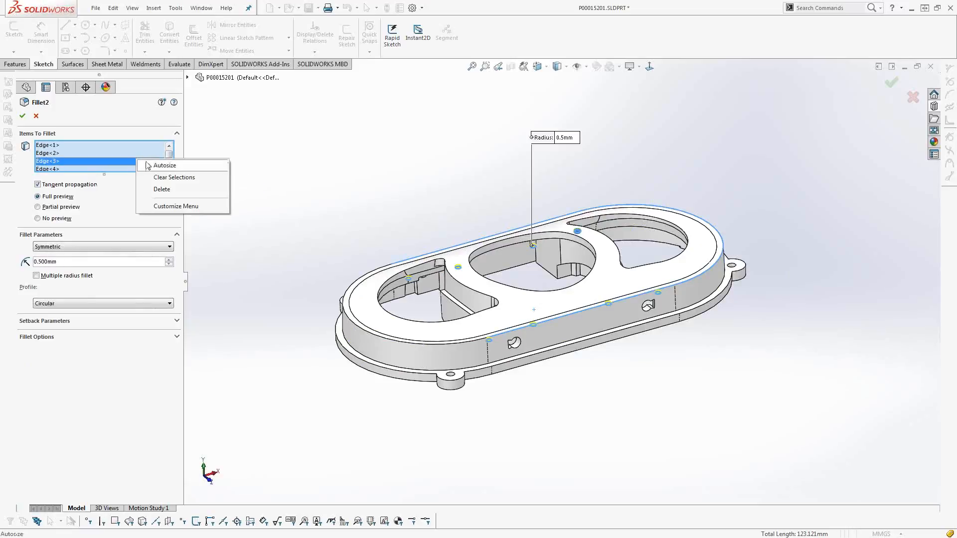
pyautogui.click(105, 175)
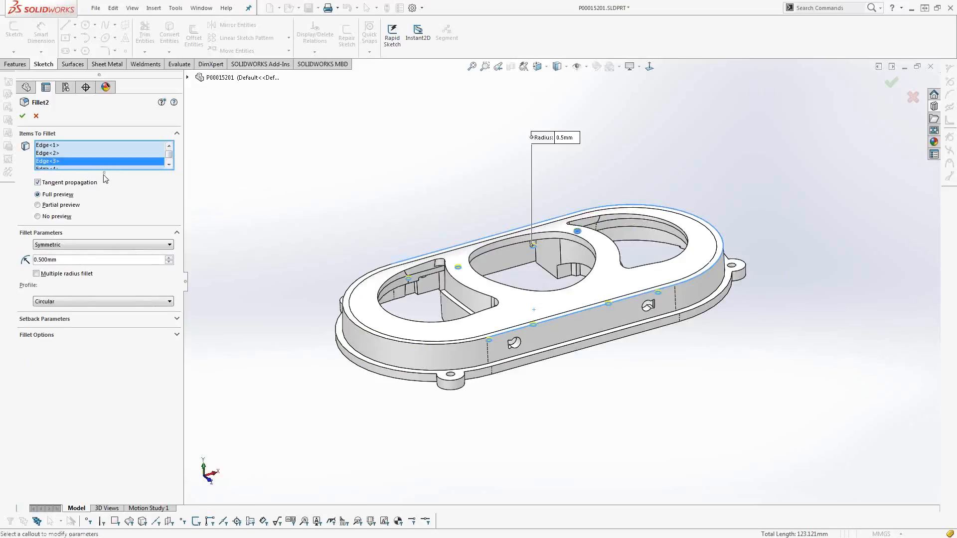
pyautogui.doubleClick(104, 172)
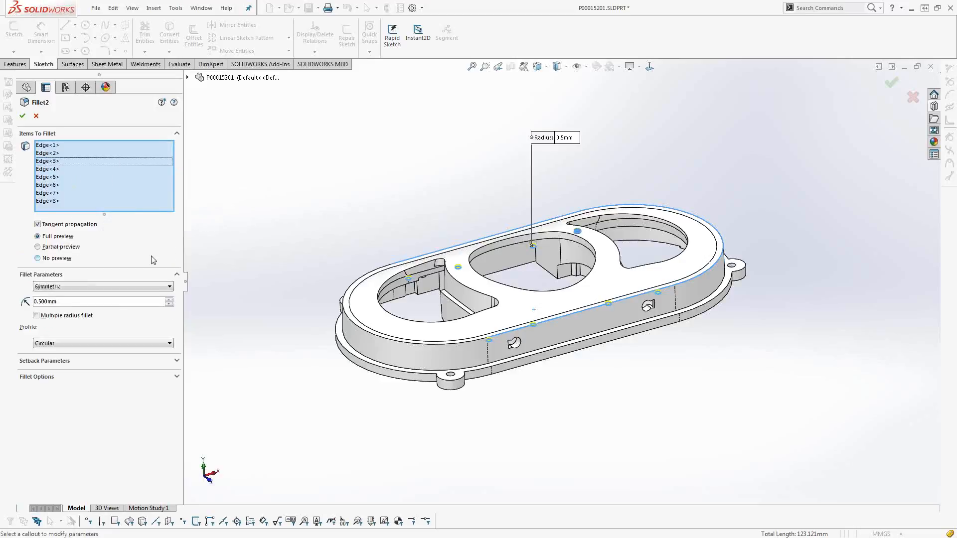
pyautogui.click(36, 115)
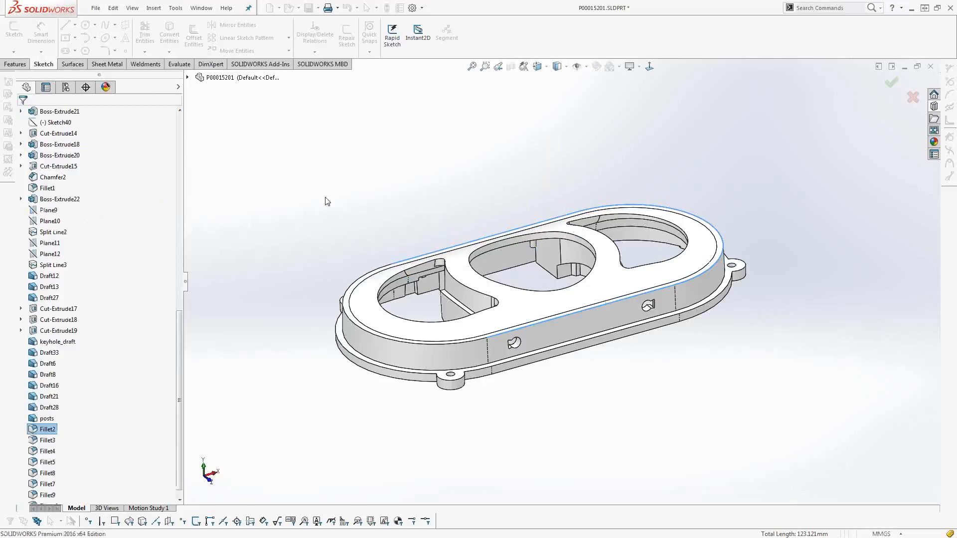
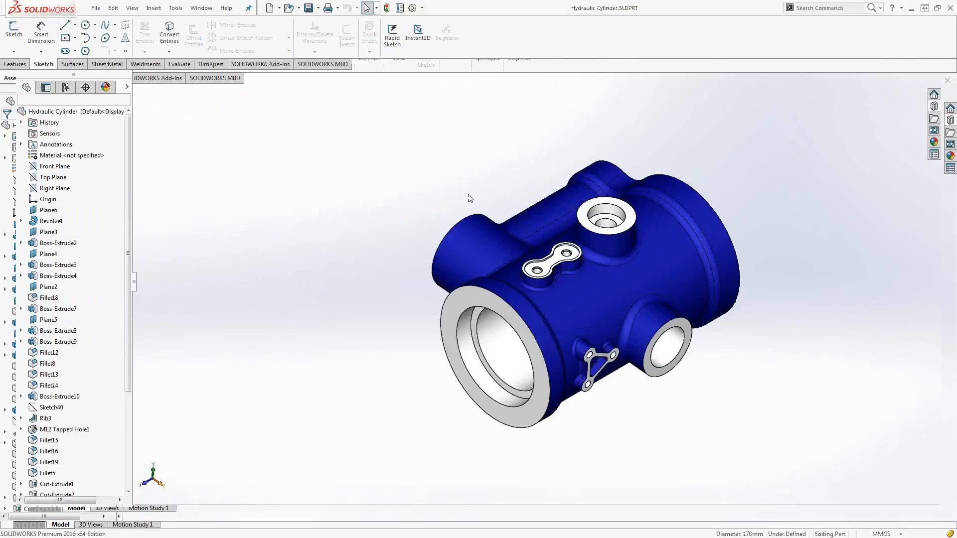
# Open the sketch of the cylinder's main Revolve1 body for editing.
pyautogui.click(529, 262)
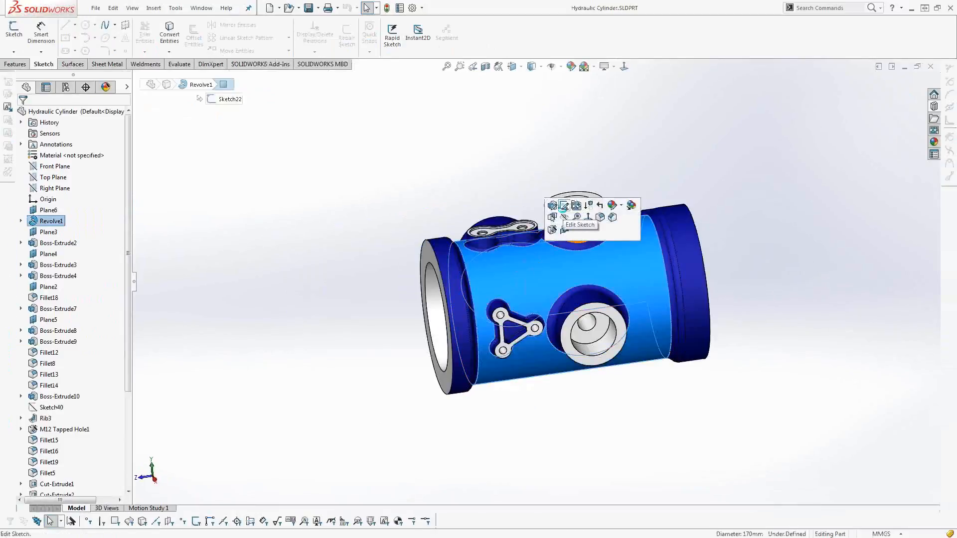
pyautogui.click(563, 206)
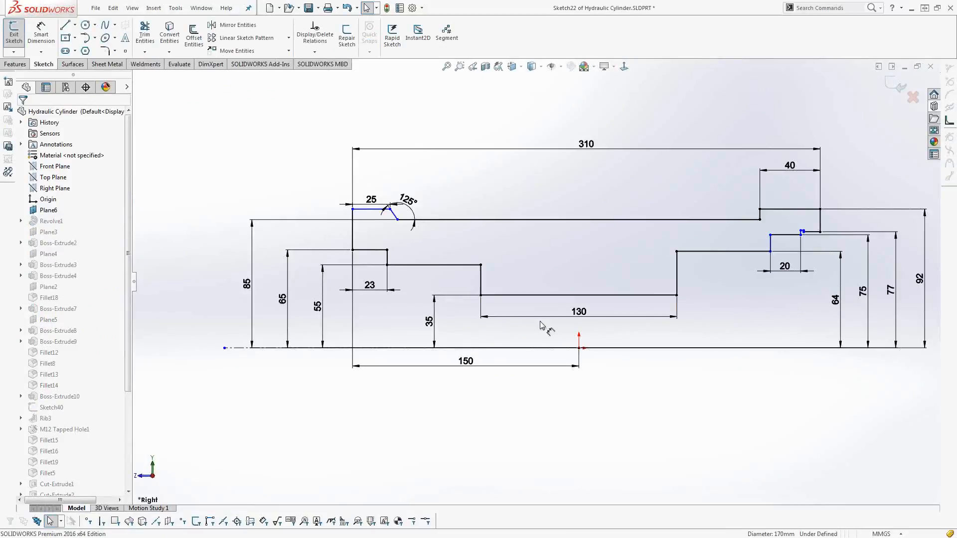
pyautogui.scroll(-3, 571, 347)
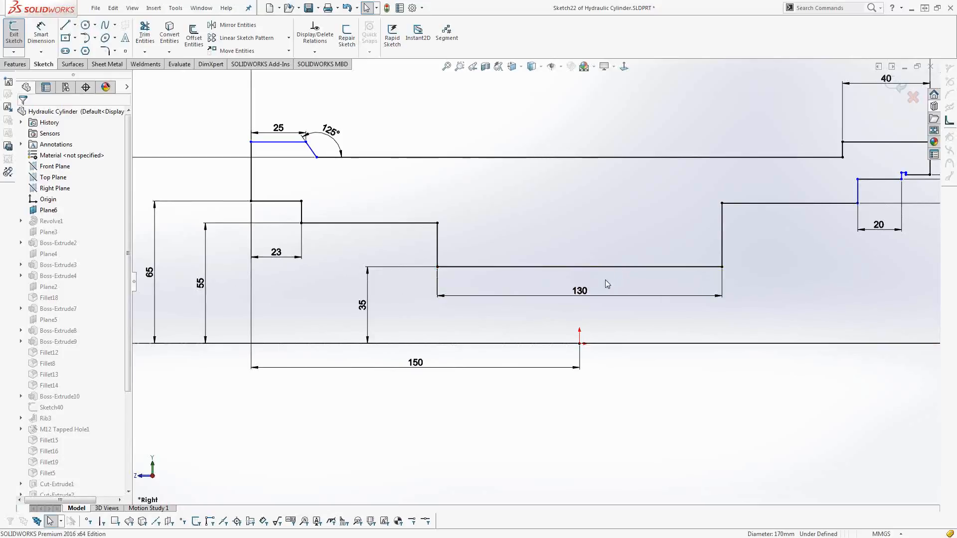
# Select the midpoint of the 130 mm profile line together with the origin to examine their vertical relation.
pyautogui.click(588, 267)
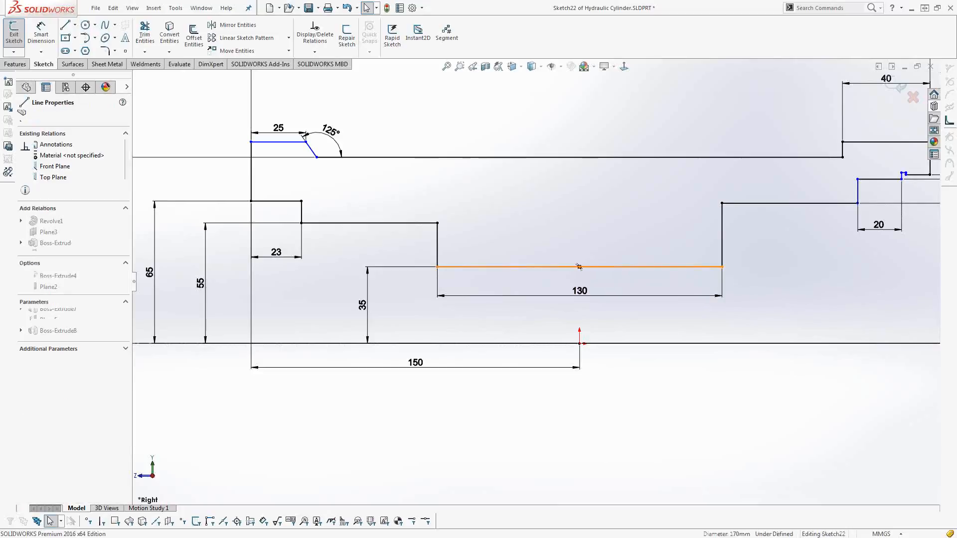
pyautogui.click(579, 337)
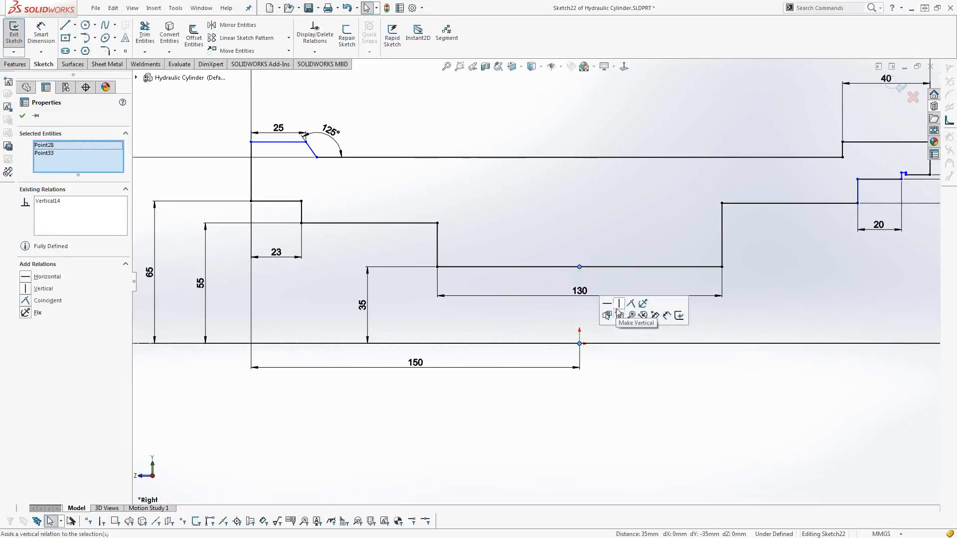
pyautogui.click(614, 349)
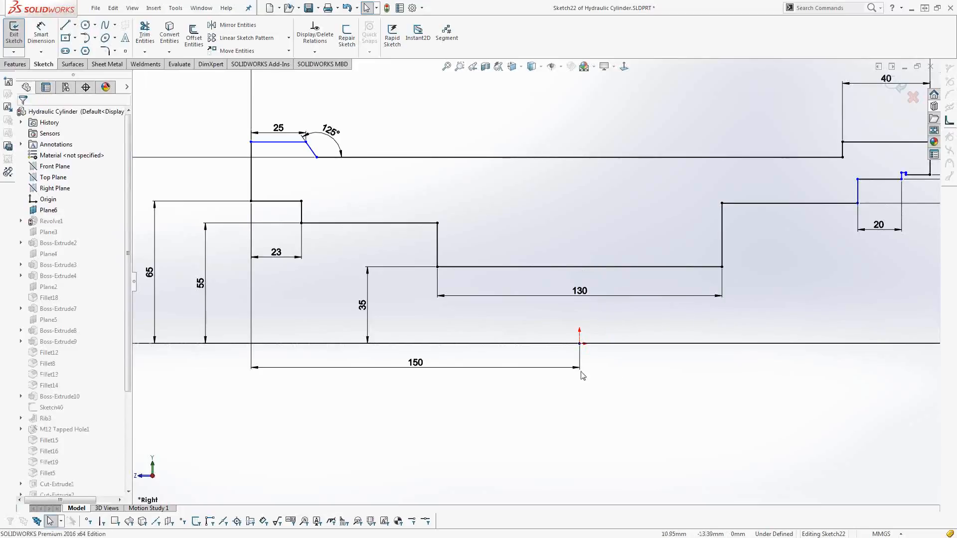
# Delete the 125° angle dimension and the 25 mm length dimension at the upper-left end of the profile.
pyautogui.scroll(2, 374, 209)
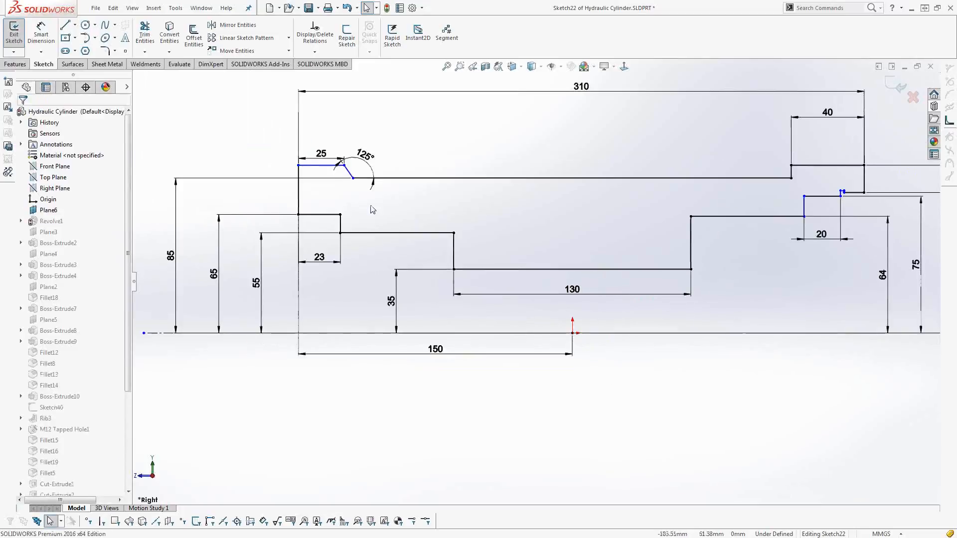
pyautogui.scroll(-4, 348, 185)
pyautogui.scroll(-2, 368, 192)
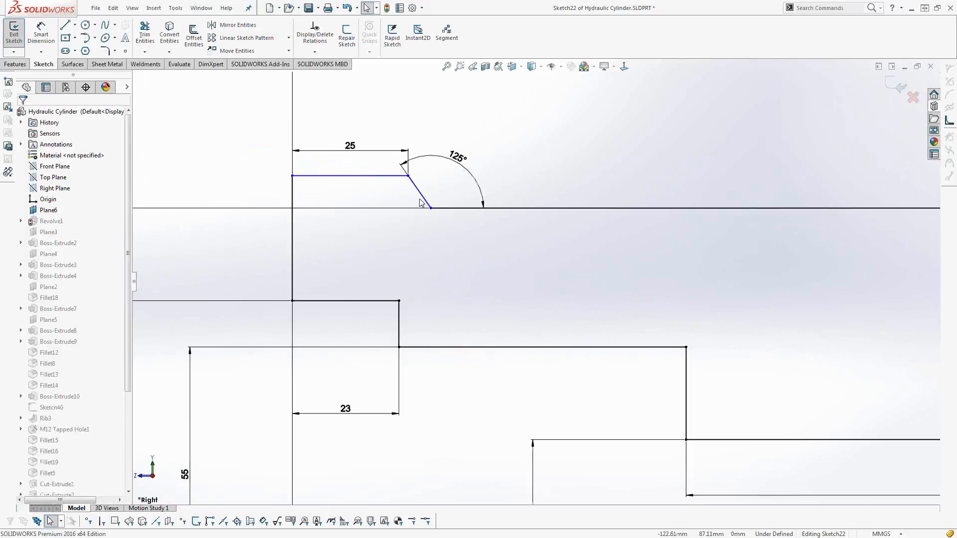
pyautogui.doubleClick(458, 159)
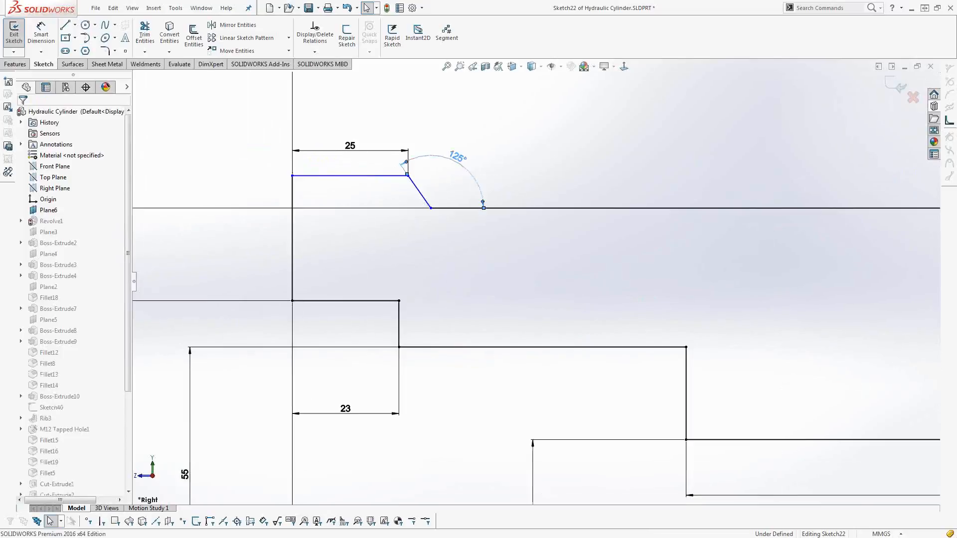
pyautogui.press('Delete')
pyautogui.click(354, 148)
pyautogui.press('Delete')
# Remove the horizontal relation from the short upper-left profile line and pull its right endpoint slightly downward.
pyautogui.click(351, 177)
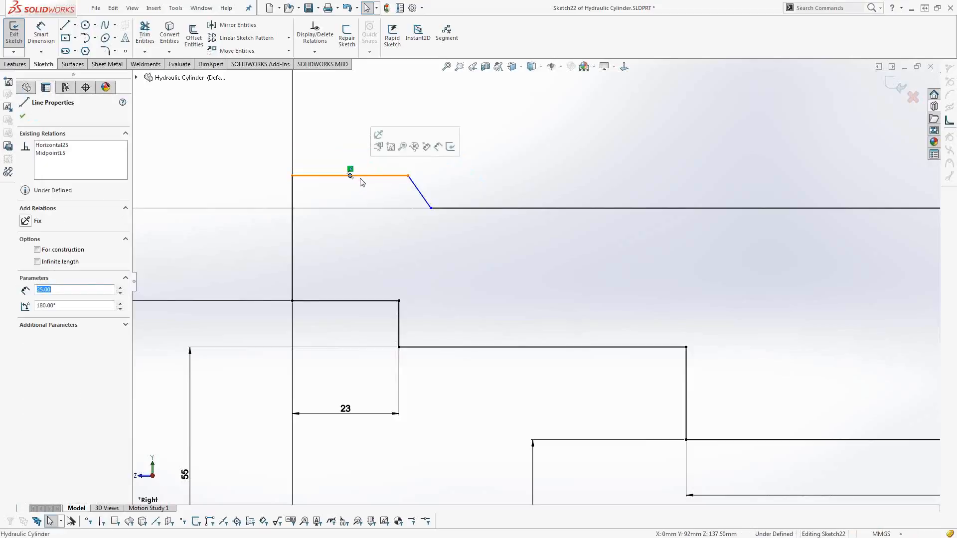
pyautogui.press('Escape')
pyautogui.click(409, 178)
pyautogui.moveTo(409, 180); pyautogui.dragTo(410, 187)
pyautogui.click(391, 204)
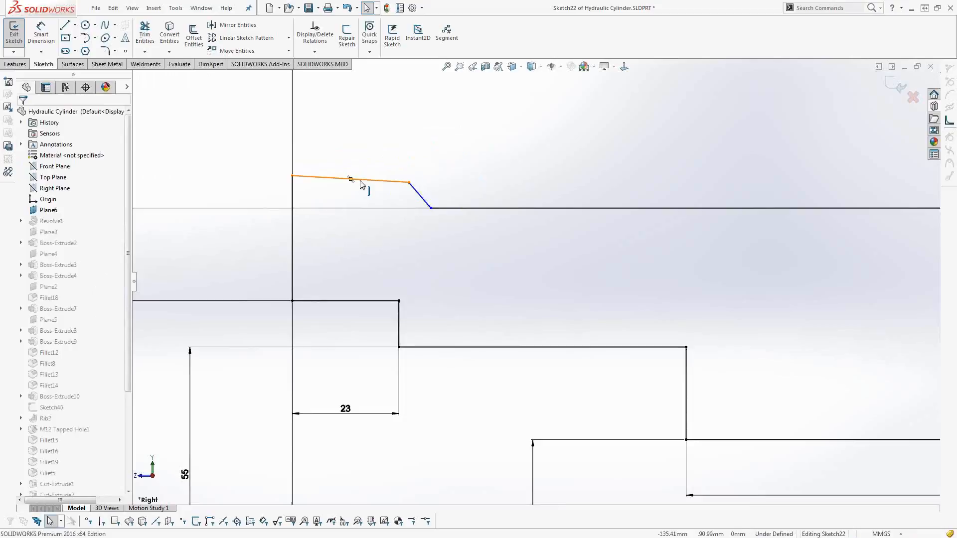
# Make the tilted upper-left profile line horizontal and add a dimension for its length above it.
pyautogui.click(351, 180)
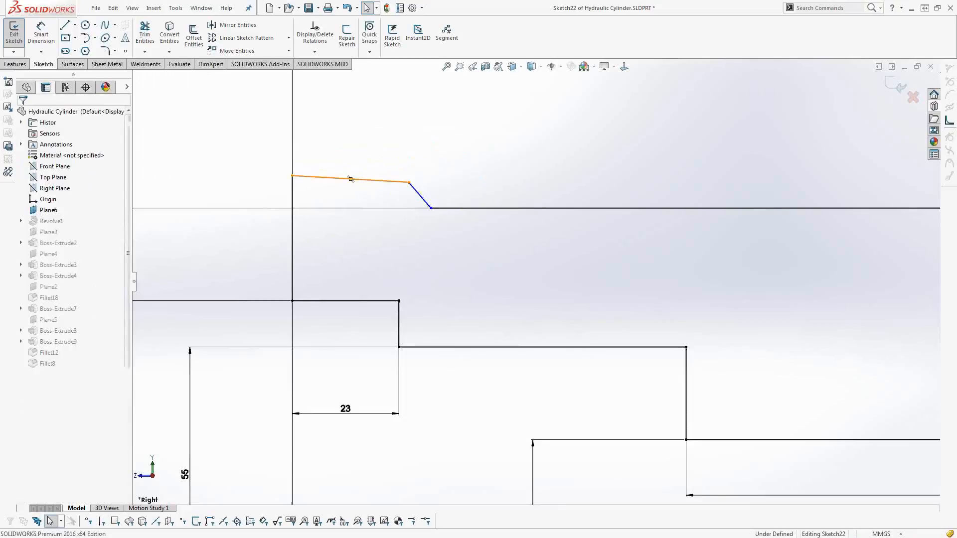
pyautogui.click(391, 140)
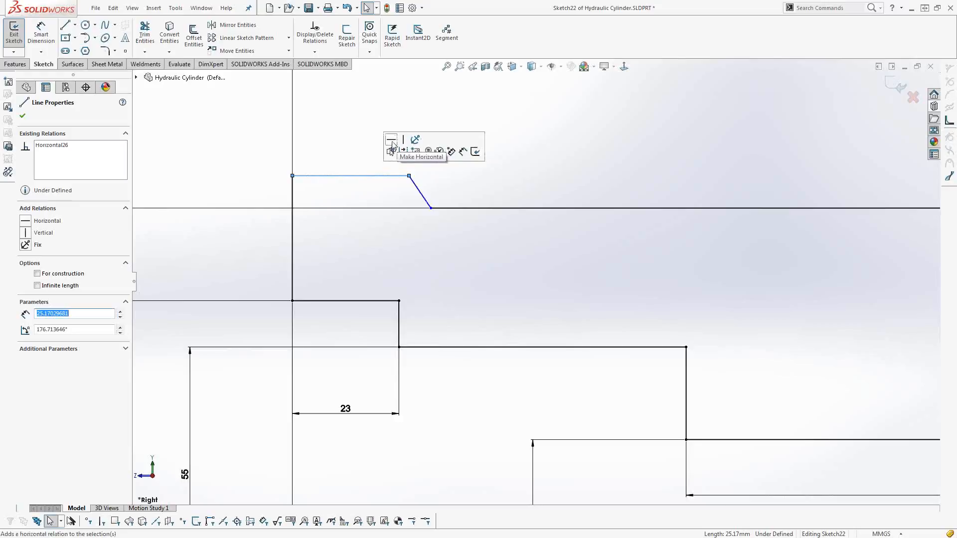
pyautogui.click(462, 151)
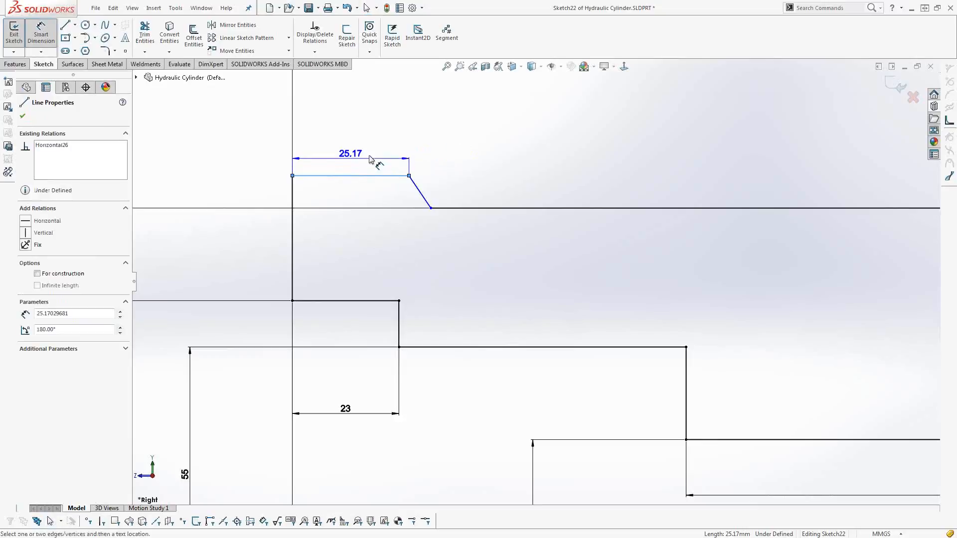
pyautogui.click(352, 163)
pyautogui.press('Return')
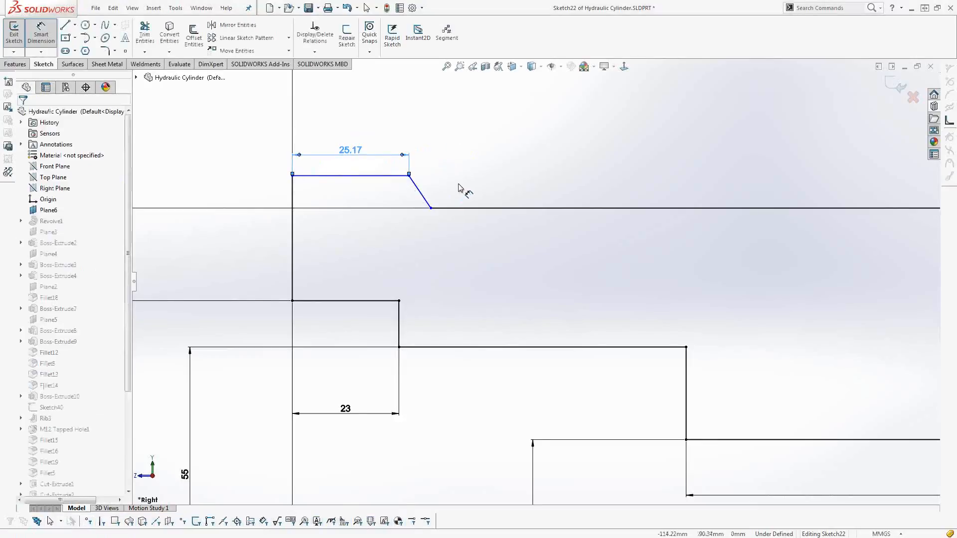
pyautogui.press('Escape')
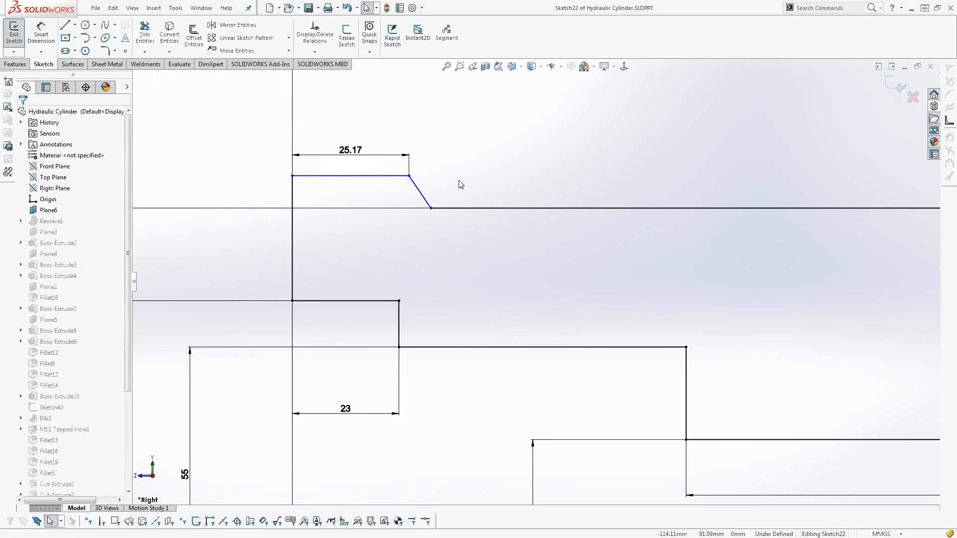
# Dimension the angle between the short slanted line and the long upper profile line.
pyautogui.click(424, 198)
pyautogui.keyDown('ctrl'); pyautogui.click(447, 207); pyautogui.keyUp('ctrl')
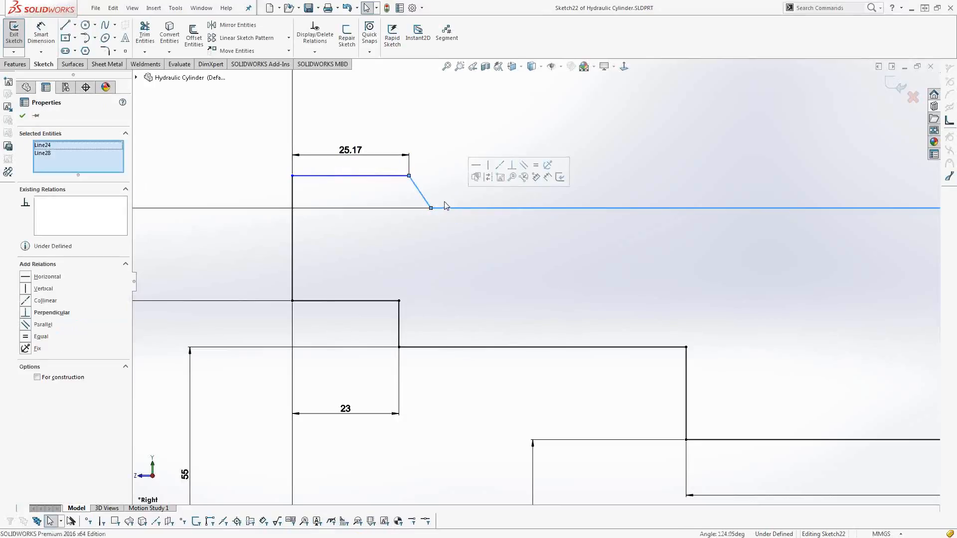
pyautogui.click(546, 180)
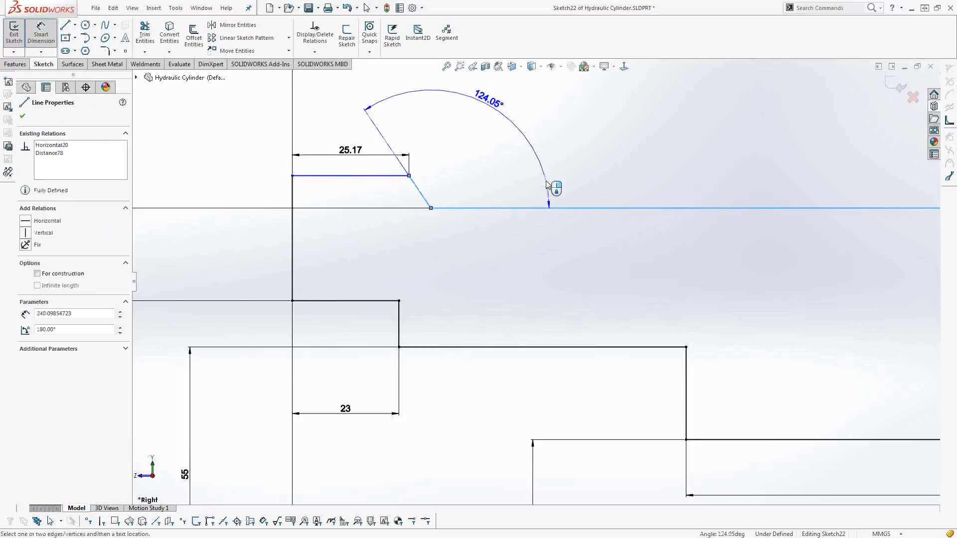
pyautogui.click(488, 174)
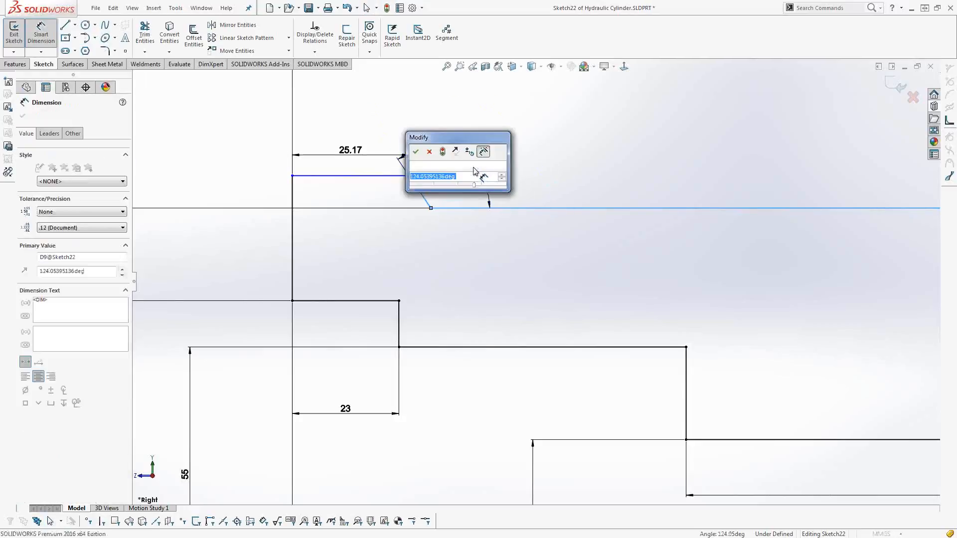
pyautogui.click(415, 151)
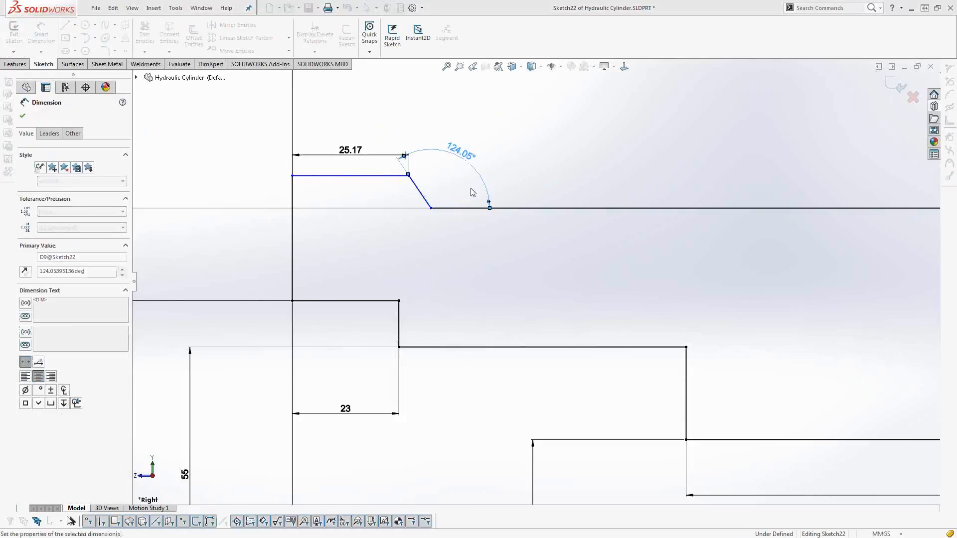
# Set the slanted line's angle to 125° and the short upper-left line's length to 25 mm.
pyautogui.doubleClick(460, 152)
pyautogui.write('125')
pyautogui.press('Return')
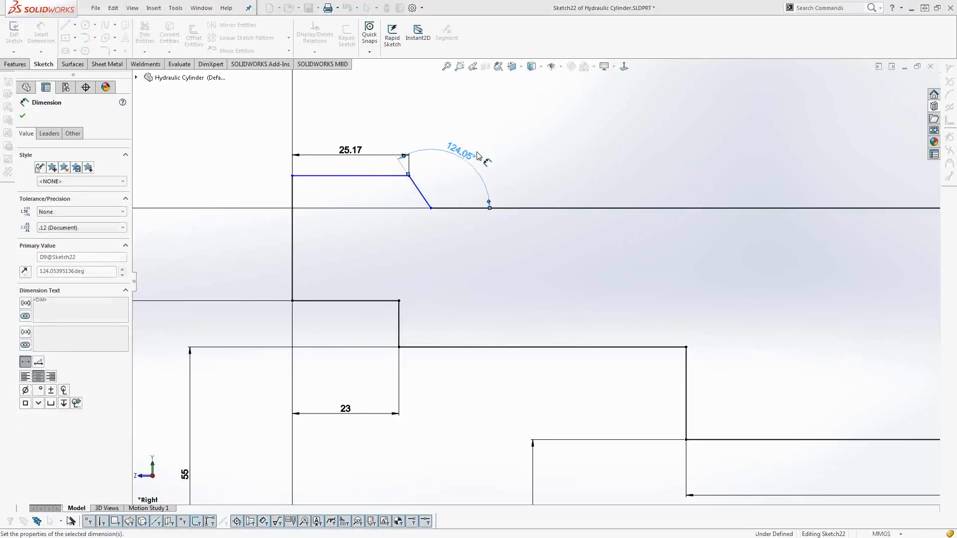
pyautogui.doubleClick(353, 156)
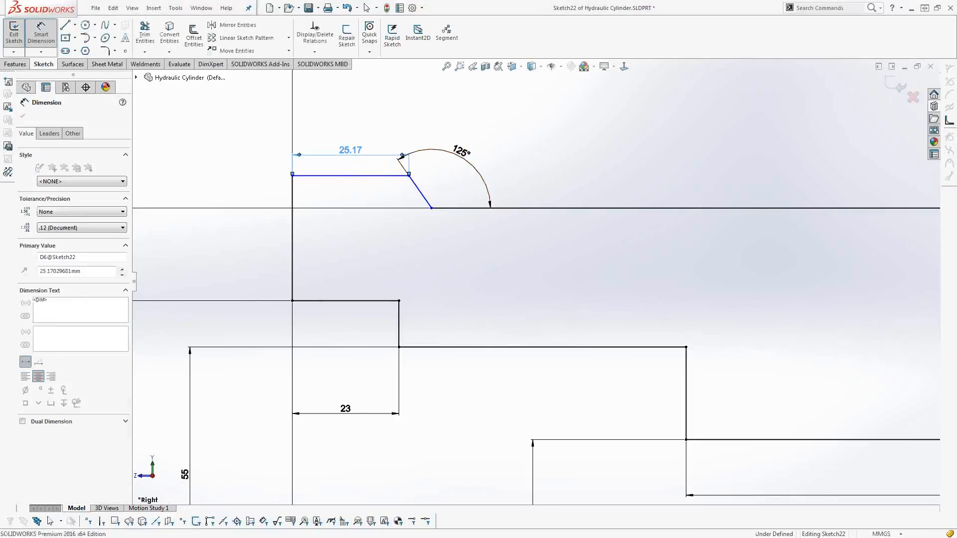
pyautogui.write('25')
pyautogui.press('Return')
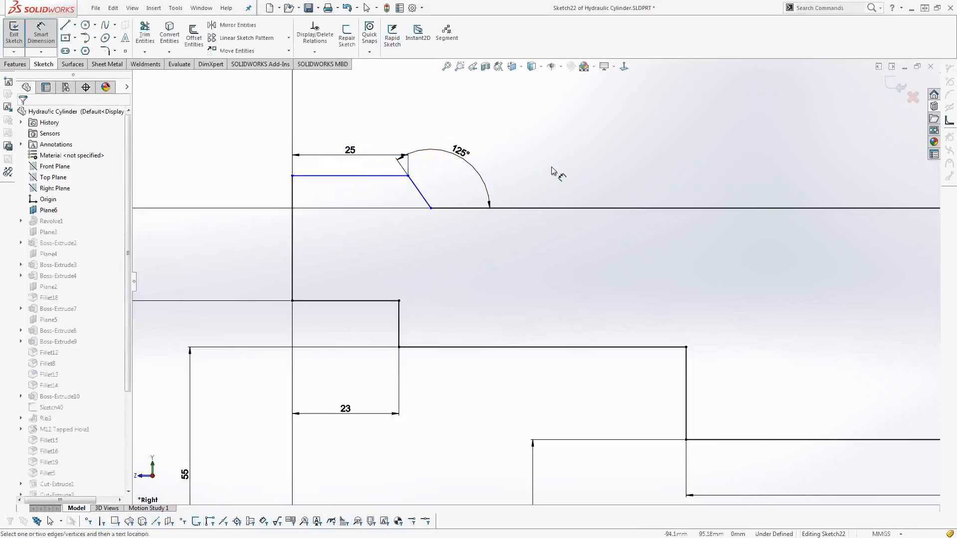
# Enable Instant2D and stretch the 20 mm step dimension at the profile's right end to 30 mm.
pyautogui.press('f')
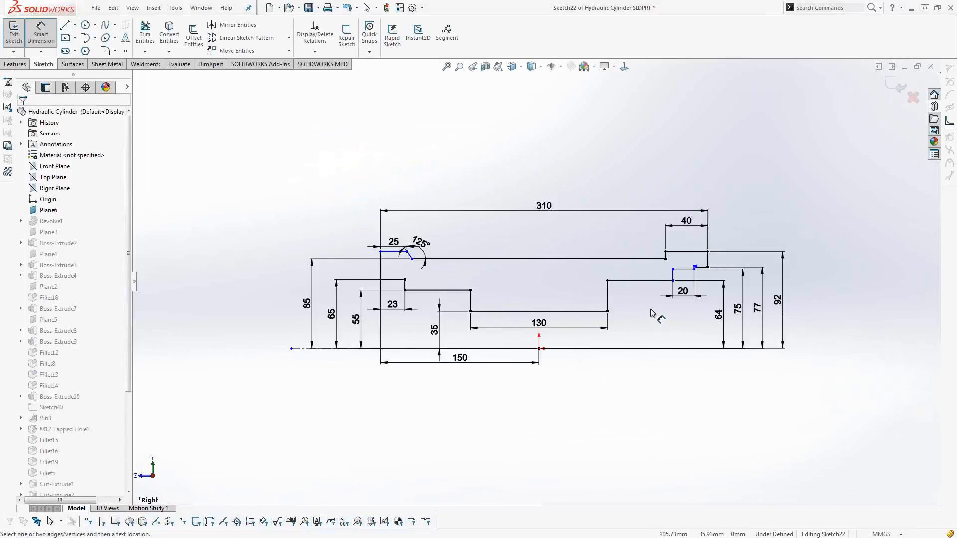
pyautogui.scroll(-5, 710, 293)
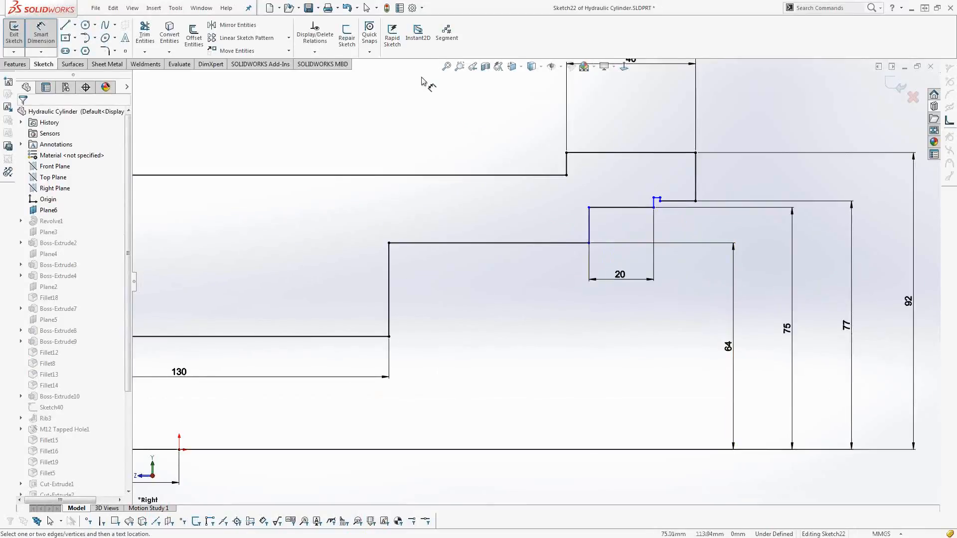
pyautogui.click(420, 46)
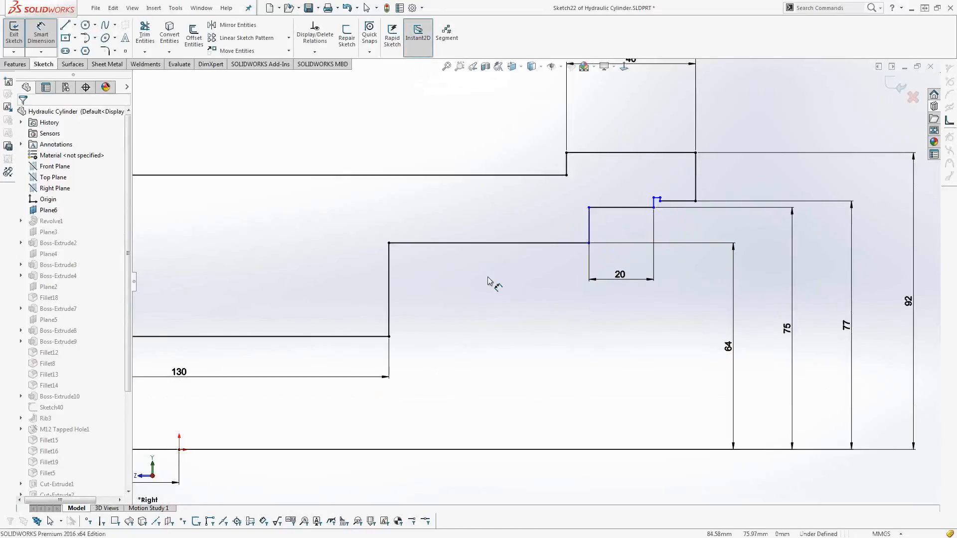
pyautogui.click(619, 275)
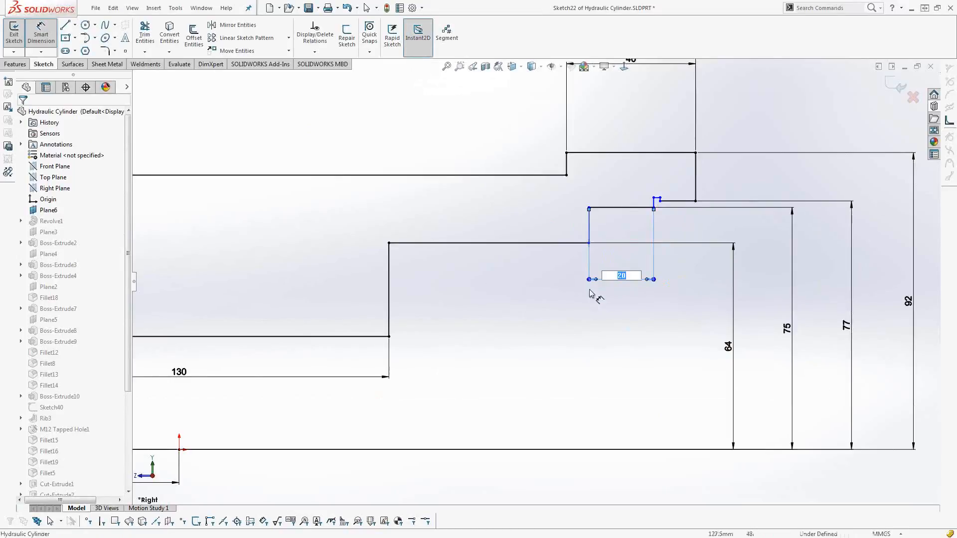
pyautogui.moveTo(589, 280); pyautogui.dragTo(557, 295)
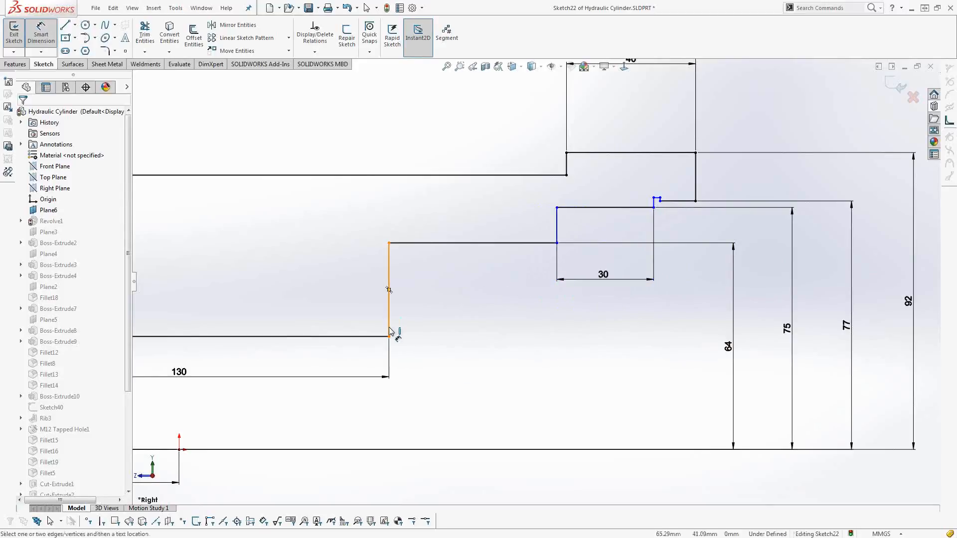
# Stretch the 130 mm dimension of the central bore line dynamically to 174.57 mm.
pyautogui.click(174, 376)
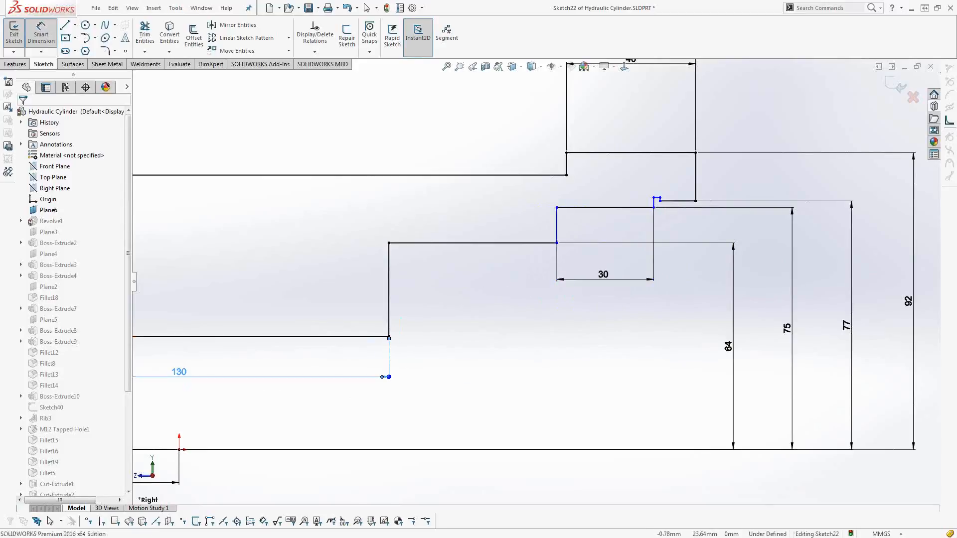
pyautogui.moveTo(389, 376); pyautogui.dragTo(494, 384)
pyautogui.click(412, 303)
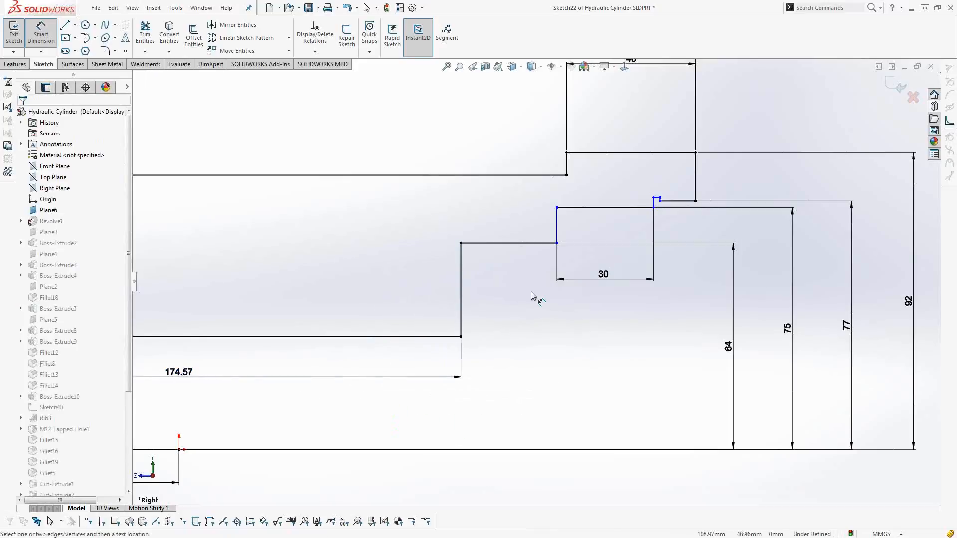
# Exit the sketch with its changes kept and examine the rebuilt cylinder's open bore and side ports.
pyautogui.press('d')
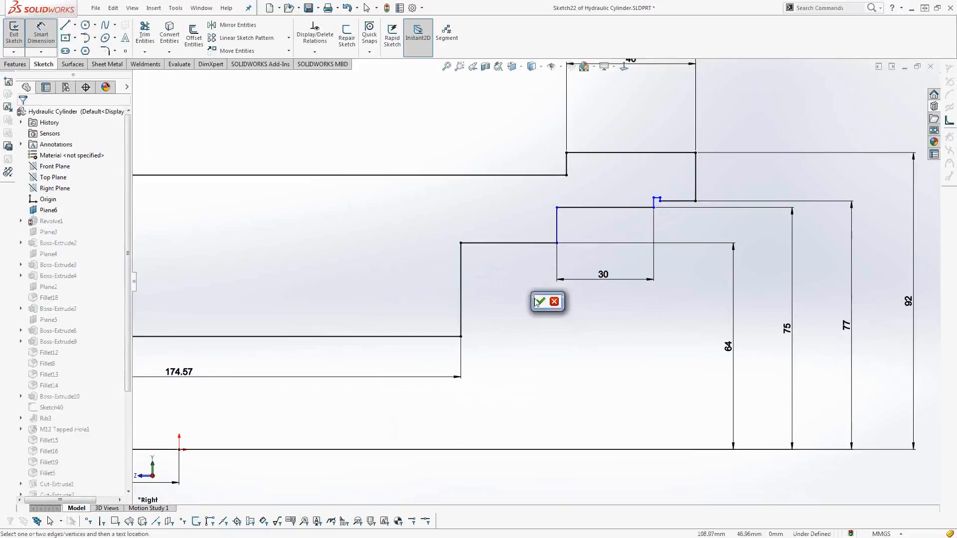
pyautogui.click(537, 302)
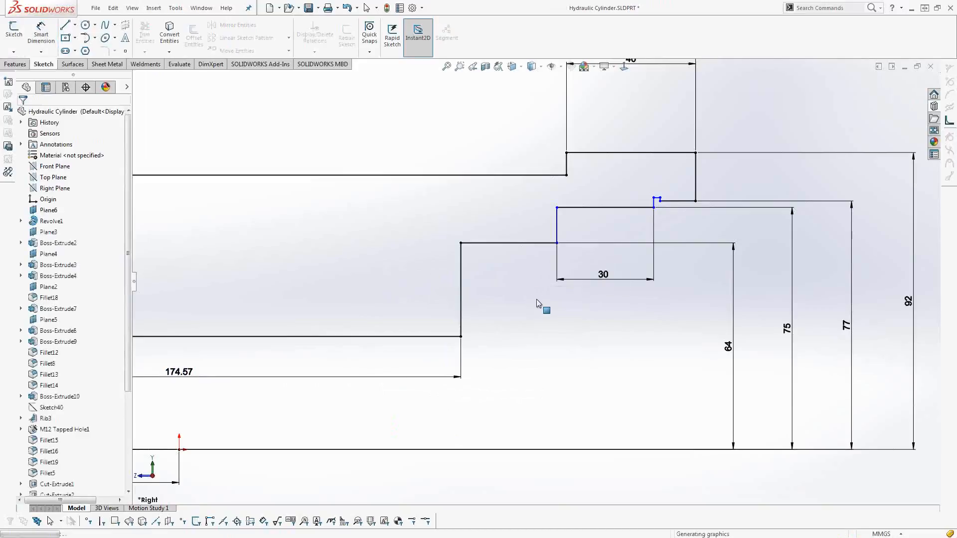
pyautogui.scroll(5, 536, 300)
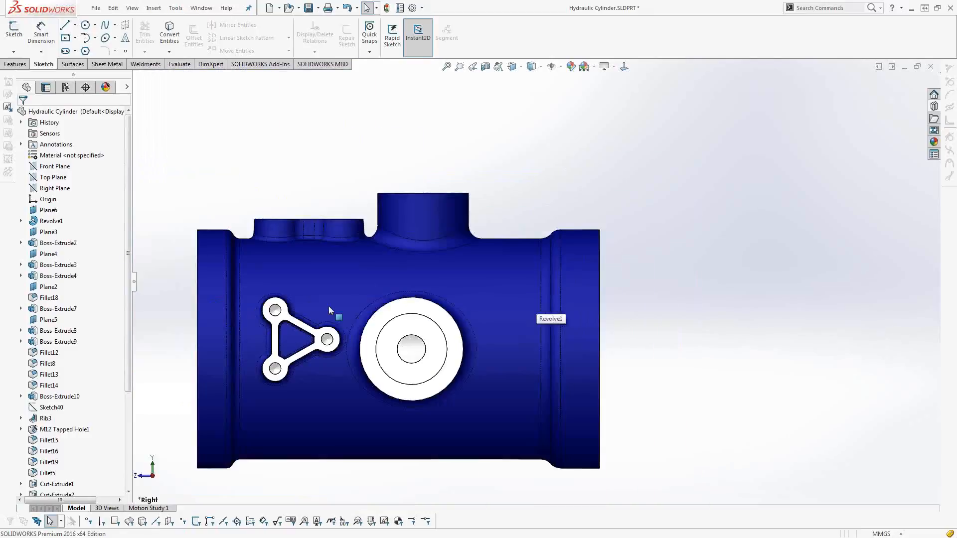
pyautogui.scroll(-3, 299, 321)
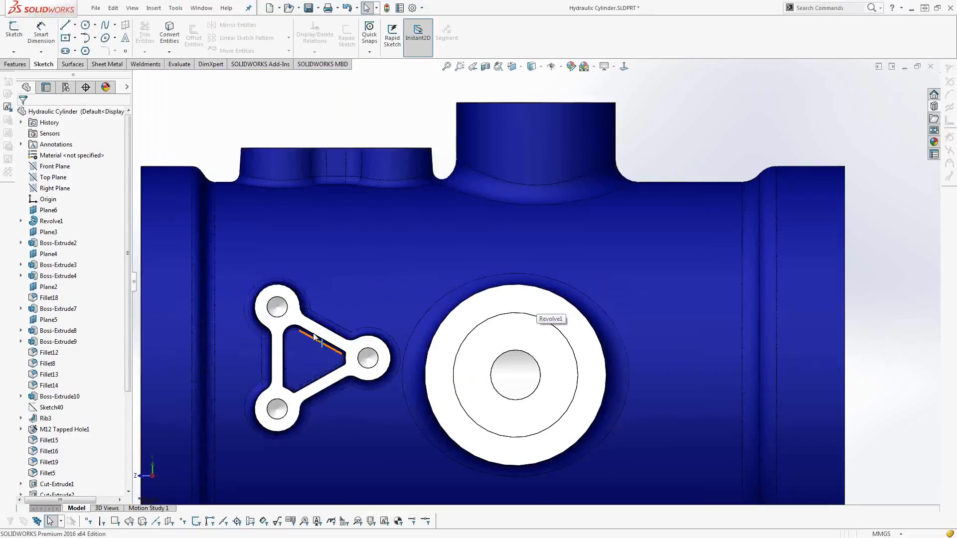
pyautogui.moveTo(314, 337); pyautogui.dragTo(351, 322, button='middle')
pyautogui.scroll(3, 351, 321)
pyautogui.moveTo(367, 380); pyautogui.dragTo(318, 333, button='middle')
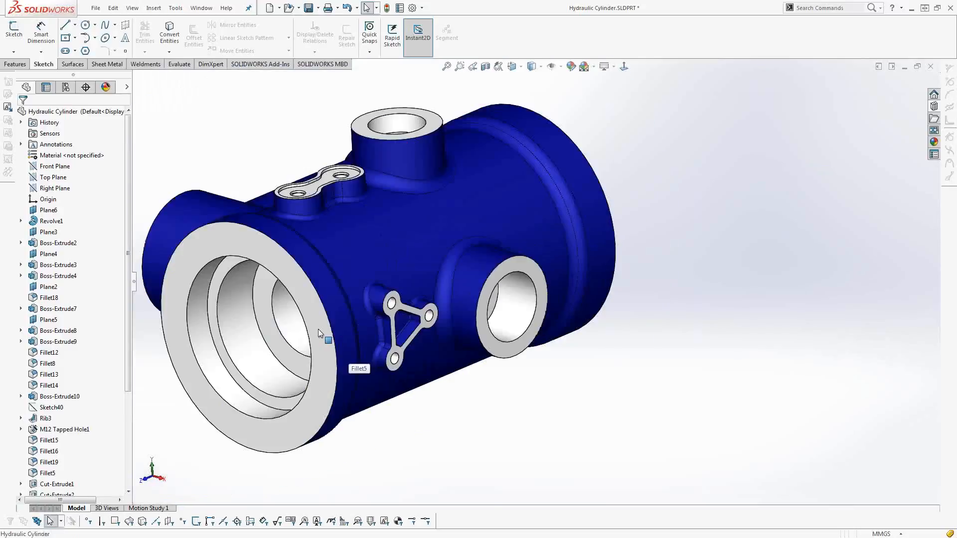
# Open the sketch behind the recessed face of the two-hole, dog-bone-shaped boss for editing.
pyautogui.scroll(-3, 319, 197)
pyautogui.moveTo(319, 196); pyautogui.dragTo(347, 199, button='middle')
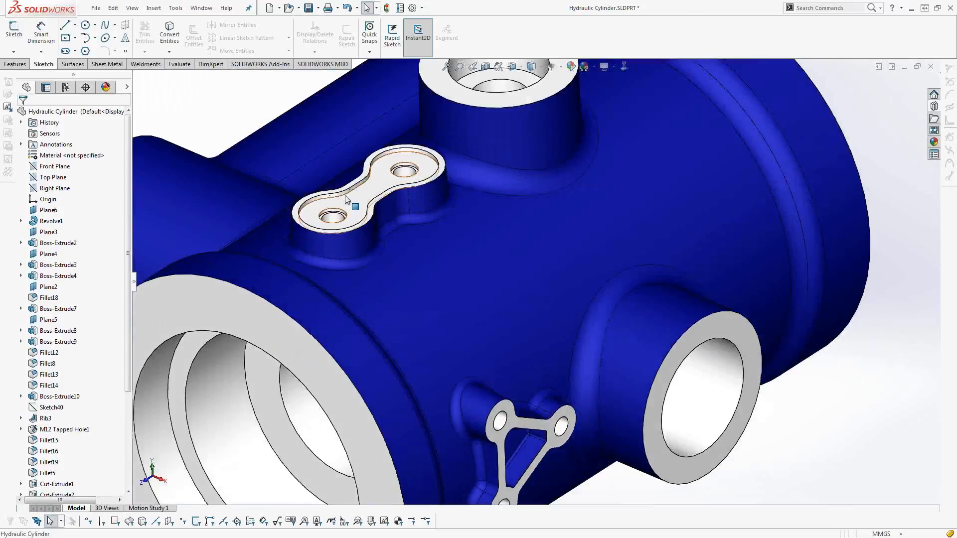
pyautogui.scroll(-2, 347, 200)
pyautogui.click(384, 222)
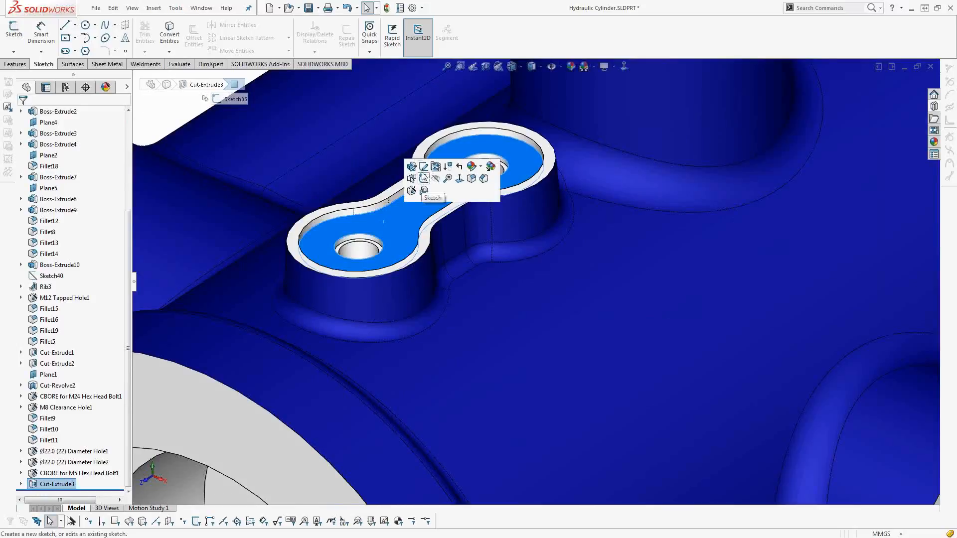
pyautogui.click(423, 178)
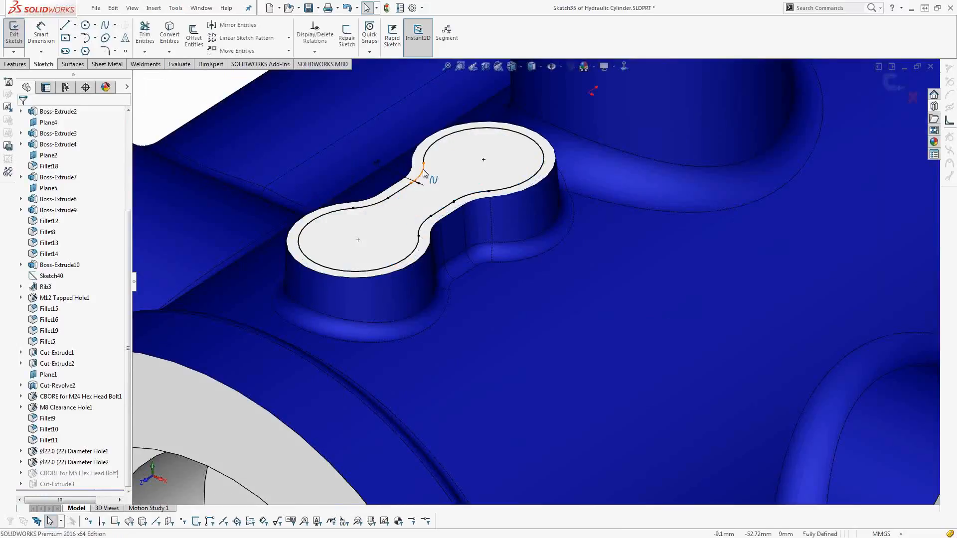
# Examine the offset relation on the curved neck segment of the recess profile.
pyautogui.click(369, 208)
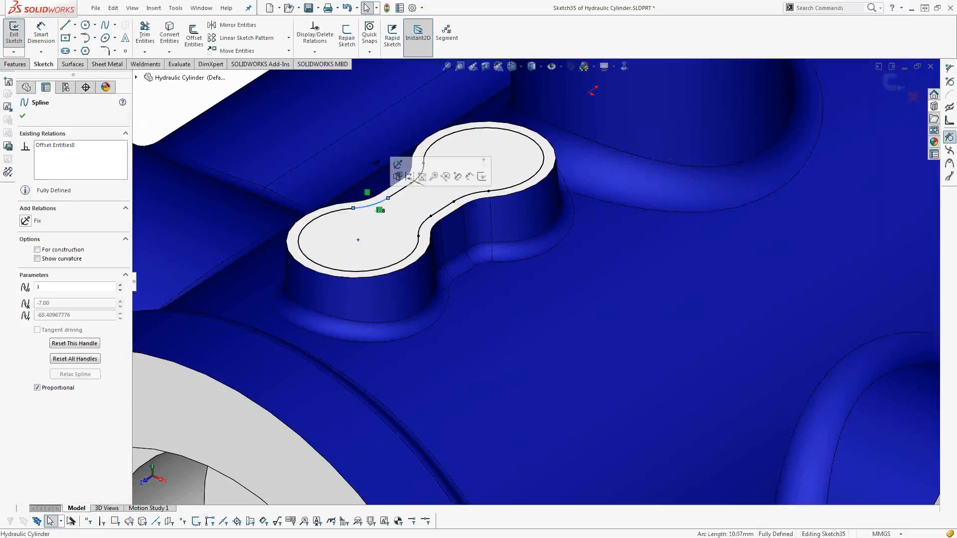
pyautogui.press('Escape')
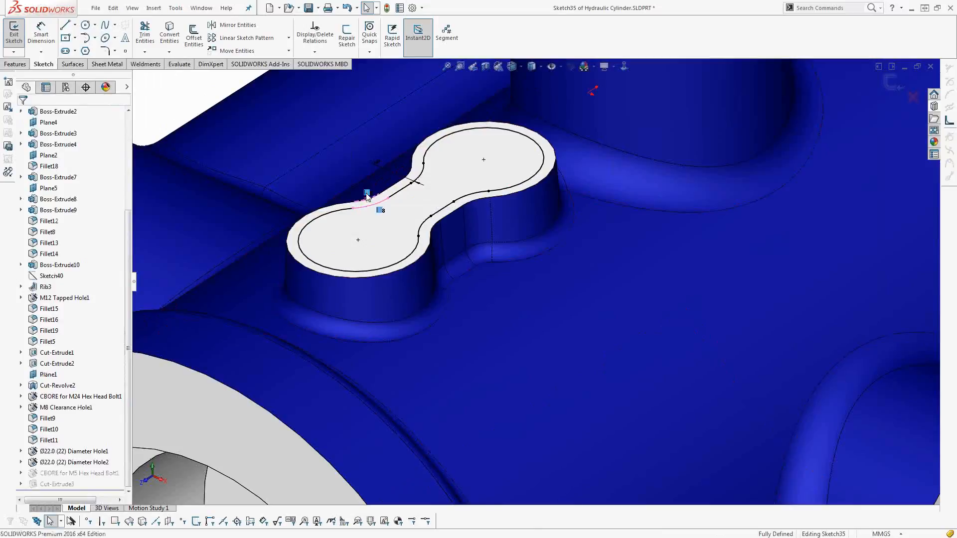
pyautogui.click(371, 205)
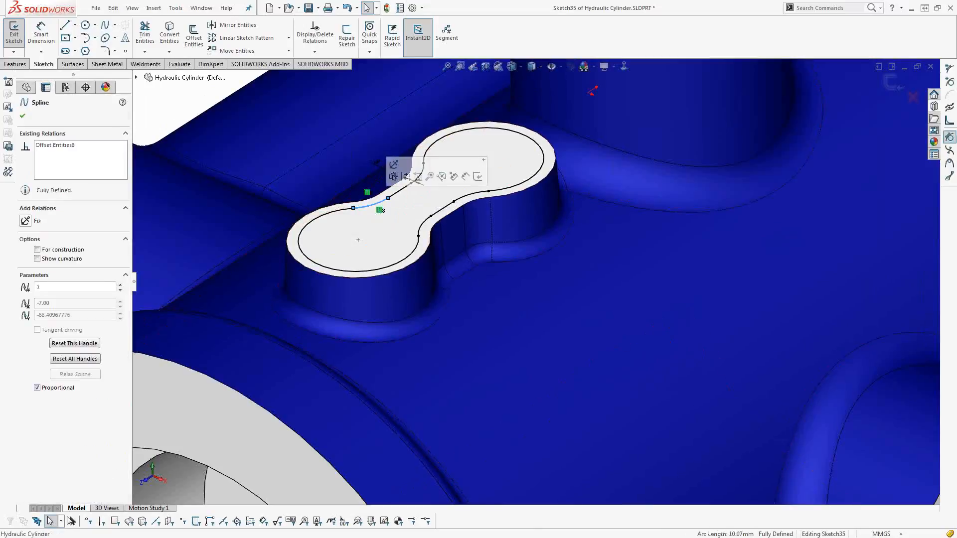
# Select the recess profile's offset dimension and turn off Instant2D.
pyautogui.click(374, 163)
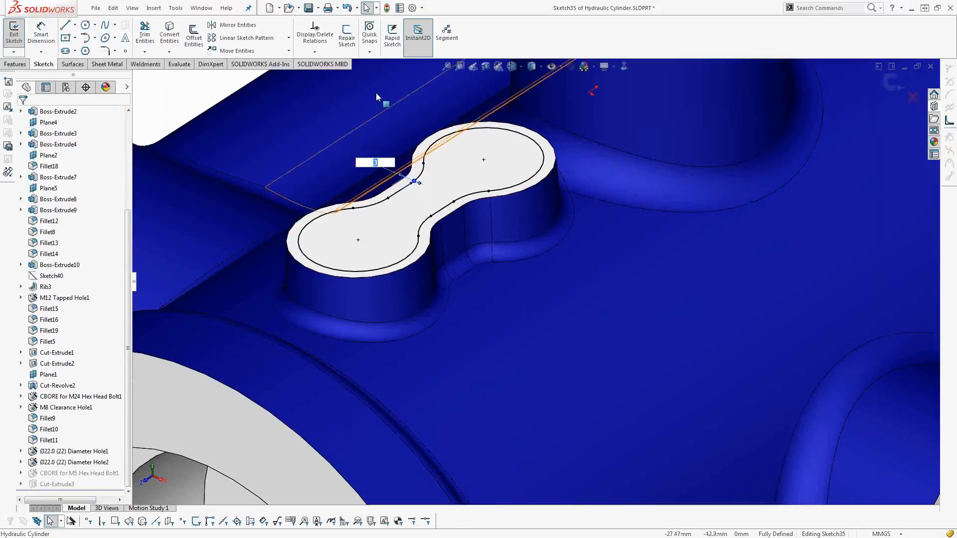
pyautogui.click(417, 40)
pyautogui.click(408, 192)
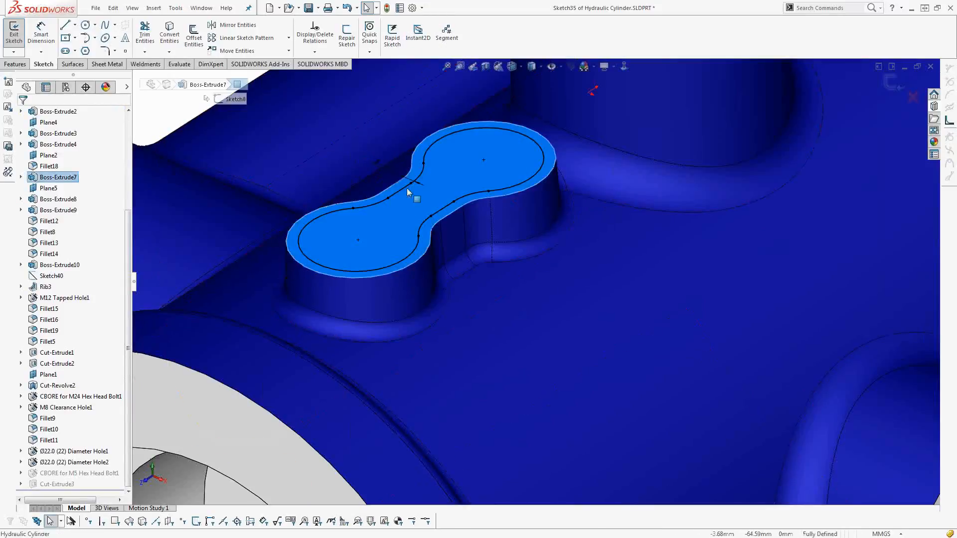
# Flip the recess profile's offset dimension direction back and forth, and exit the sketch.
pyautogui.click(382, 171)
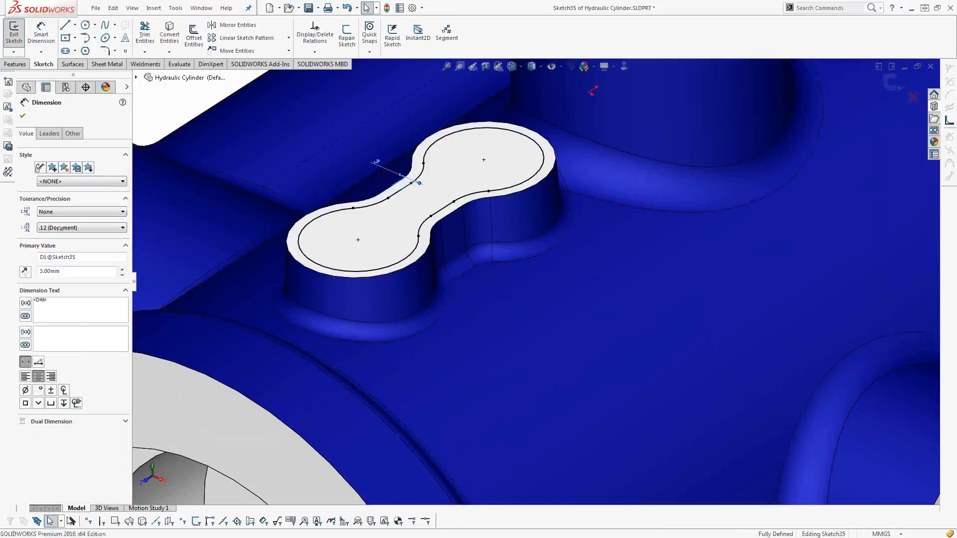
pyautogui.click(25, 275)
pyautogui.click(26, 275)
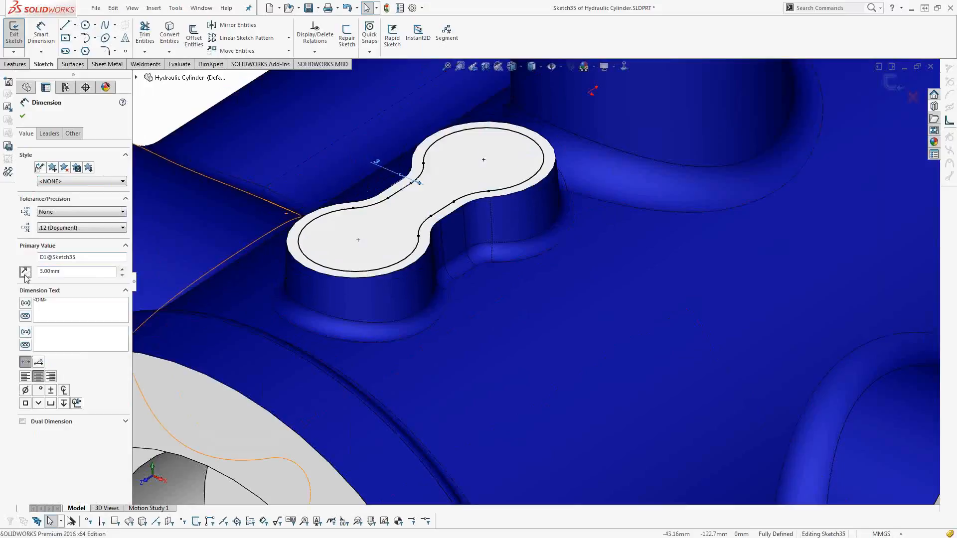
pyautogui.click(25, 275)
pyautogui.click(25, 275)
pyautogui.click(883, 86)
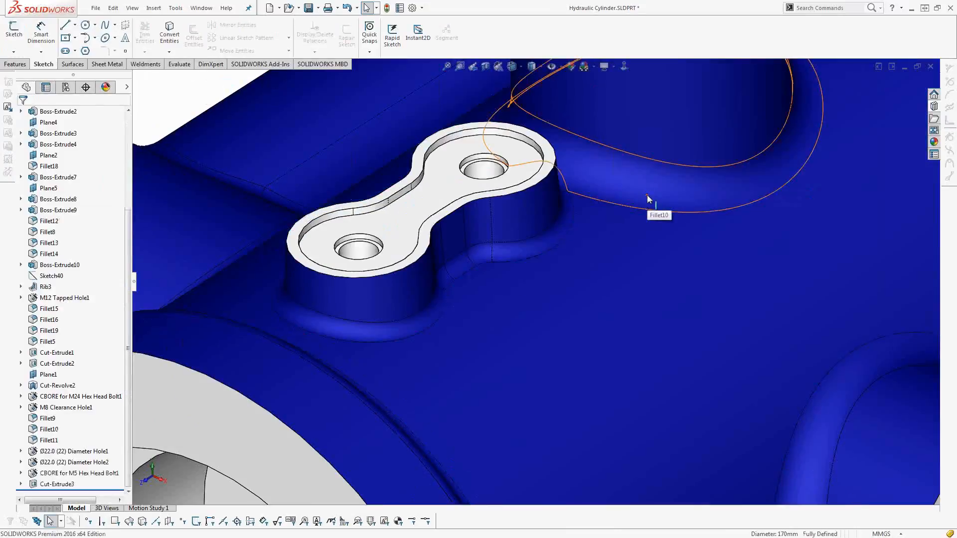
# Open the main cylinder body's revolve profile sketch for editing and view it face-on.
pyautogui.scroll(2, 613, 245)
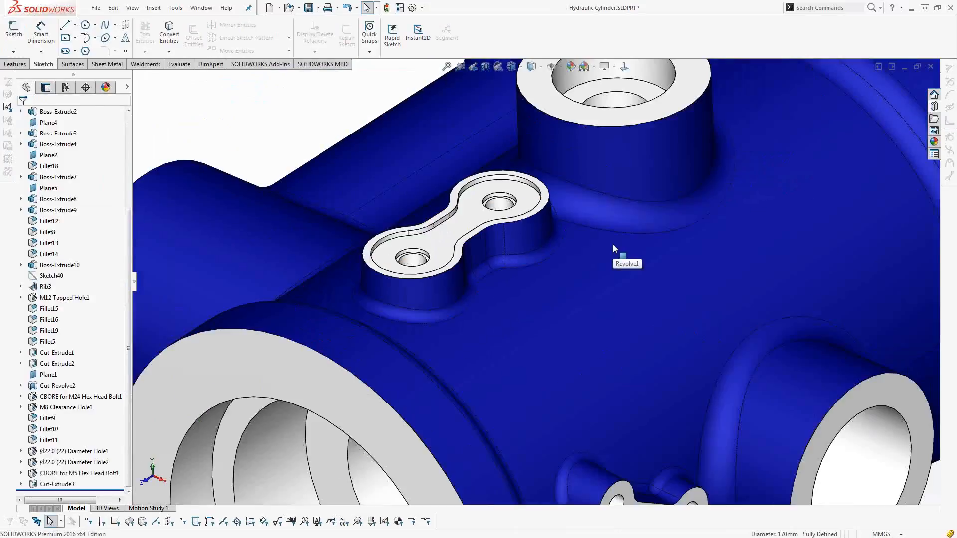
pyautogui.scroll(3, 612, 244)
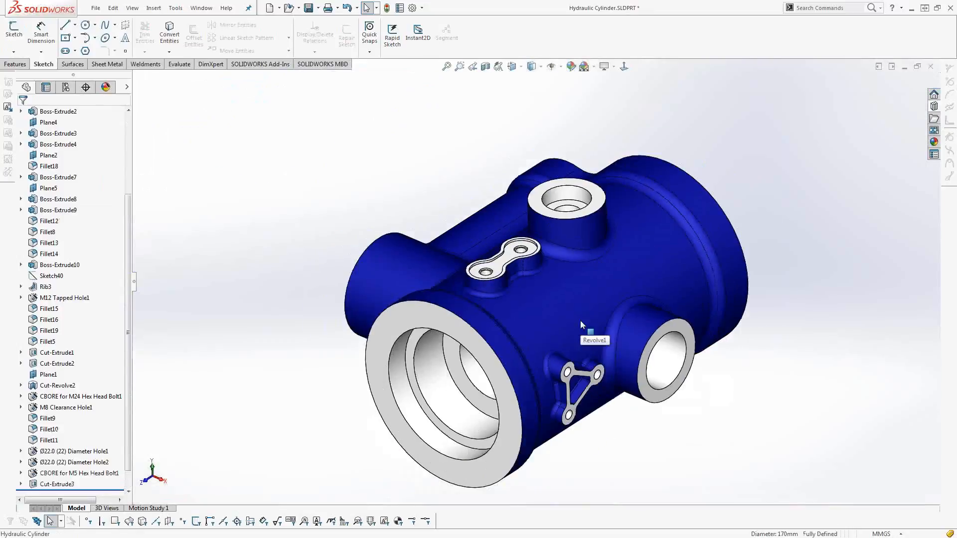
pyautogui.click(580, 325)
pyautogui.click(621, 267)
pyautogui.click(624, 67)
pyautogui.scroll(-2, 523, 295)
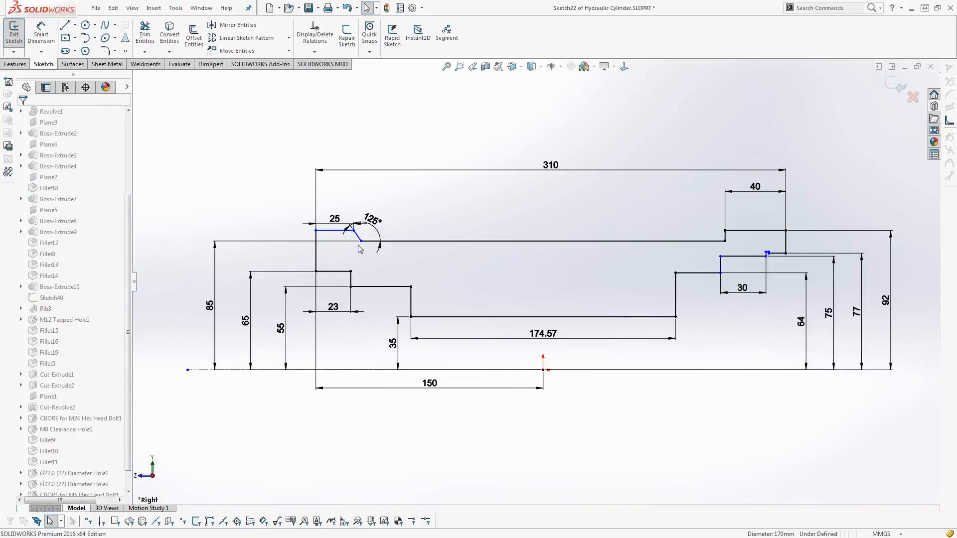
# Display the sketch relations on the revolve profile and hide them again.
pyautogui.click(560, 67)
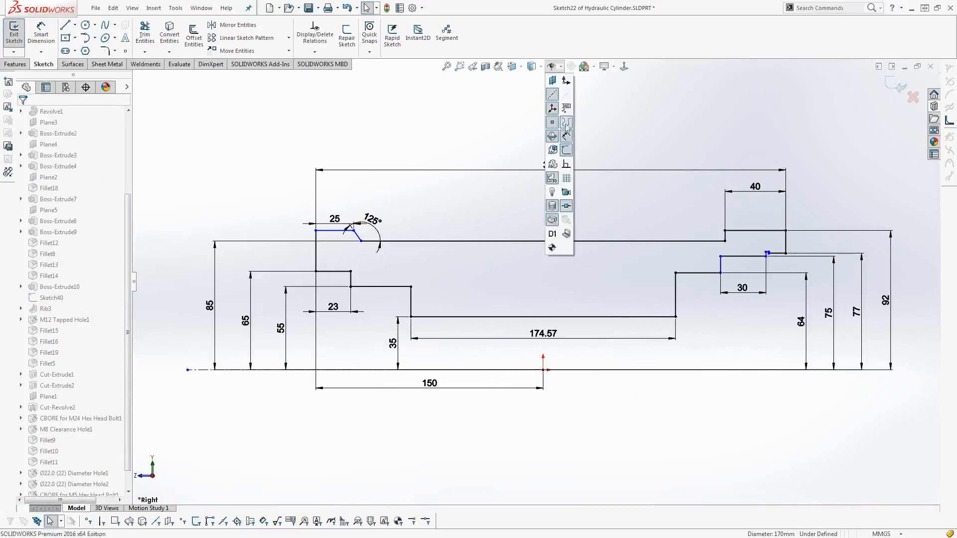
pyautogui.click(566, 166)
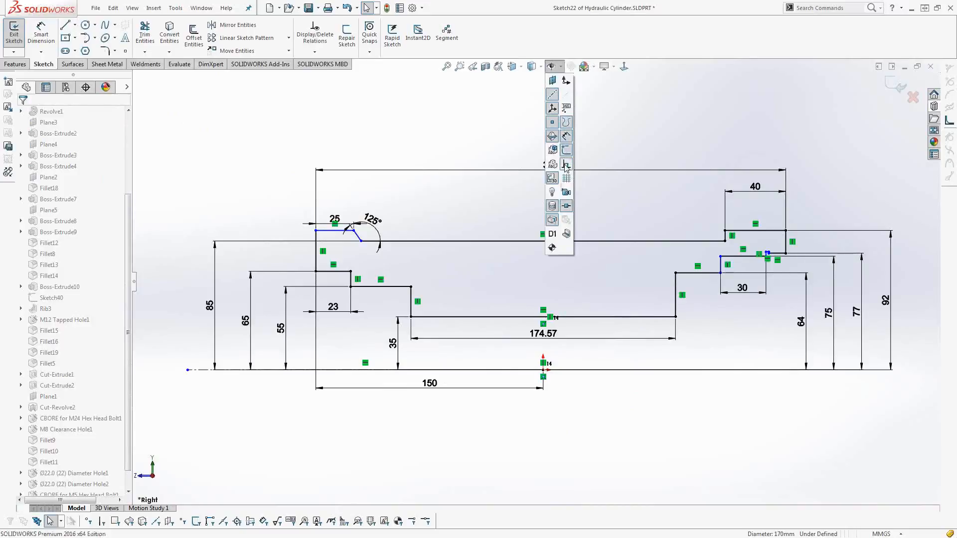
pyautogui.click(566, 166)
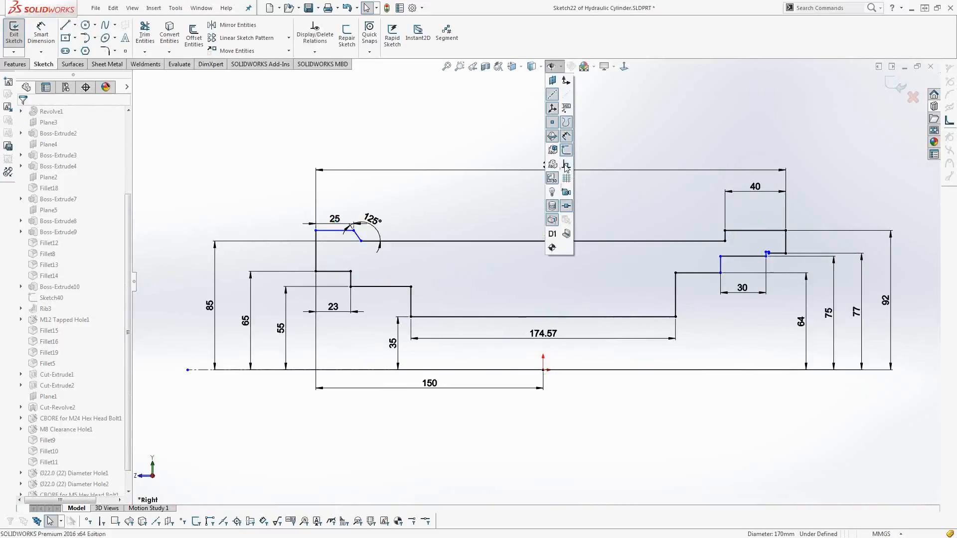
# Hide the revolve profile's sketch dimensions and display them again.
pyautogui.click(567, 136)
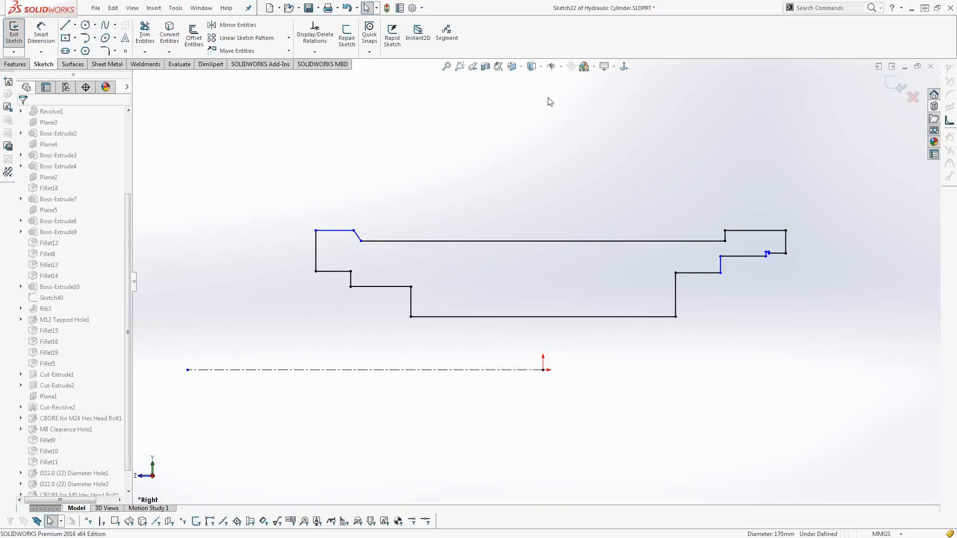
pyautogui.click(560, 68)
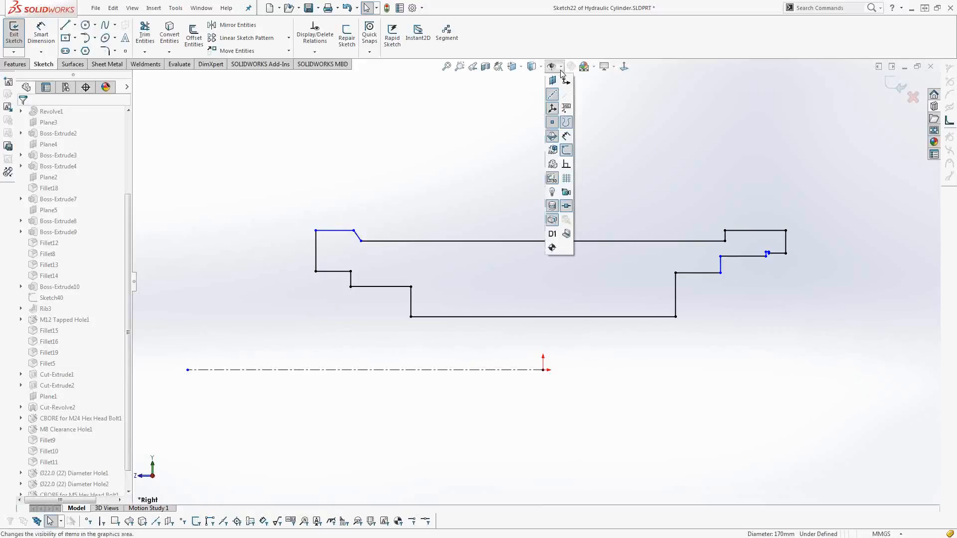
pyautogui.click(566, 135)
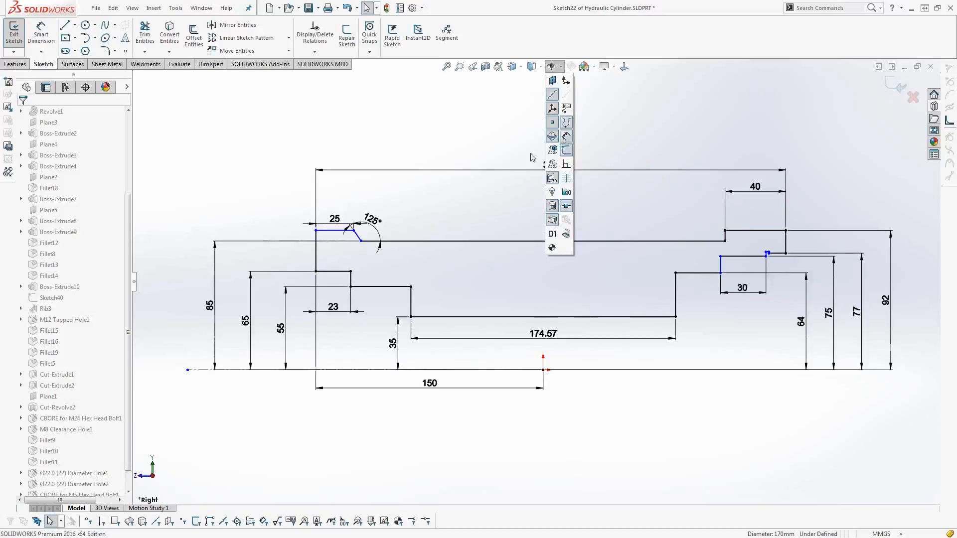
# Exit the revolve profile sketch and close the Hydraulic Cylinder part.
pyautogui.click(893, 87)
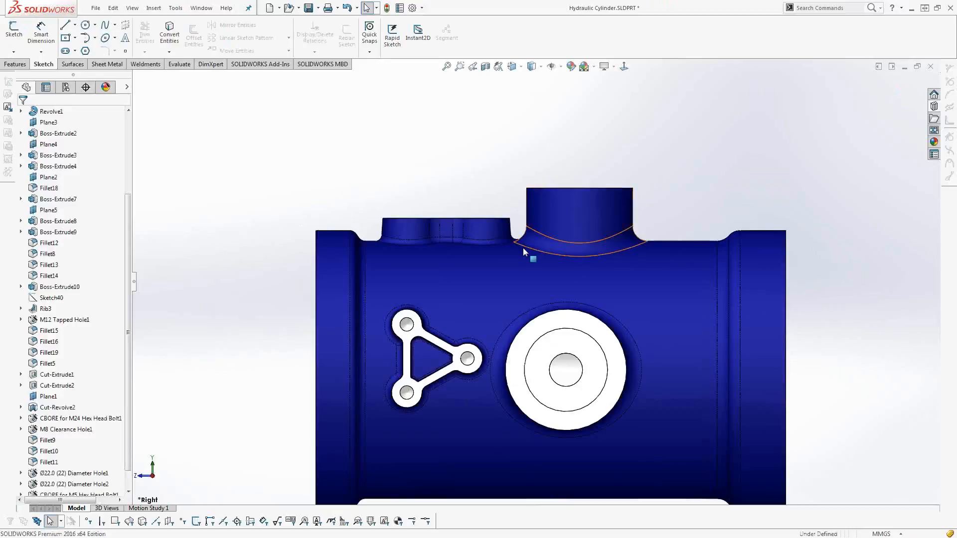
pyautogui.moveTo(523, 249); pyautogui.dragTo(567, 280, button='middle')
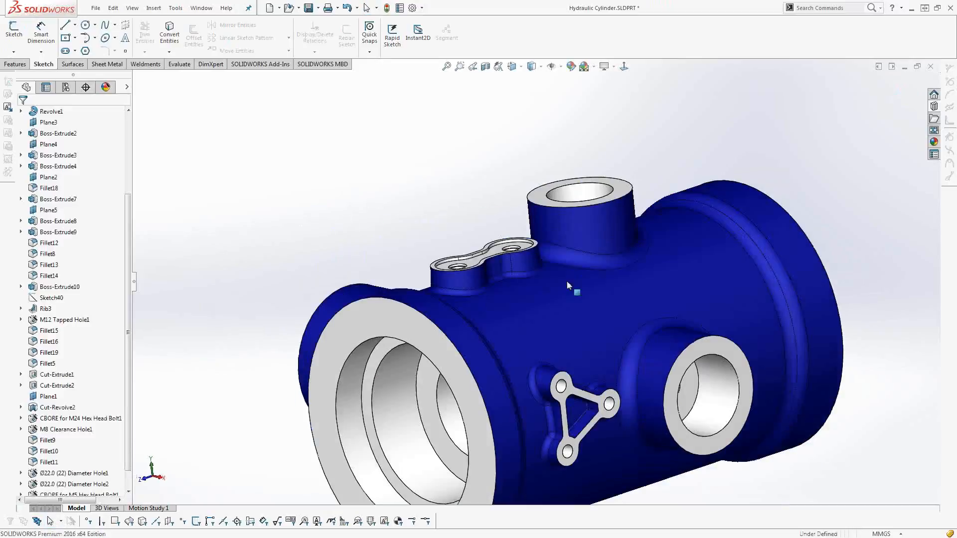
pyautogui.click(930, 66)
pyautogui.click(466, 272)
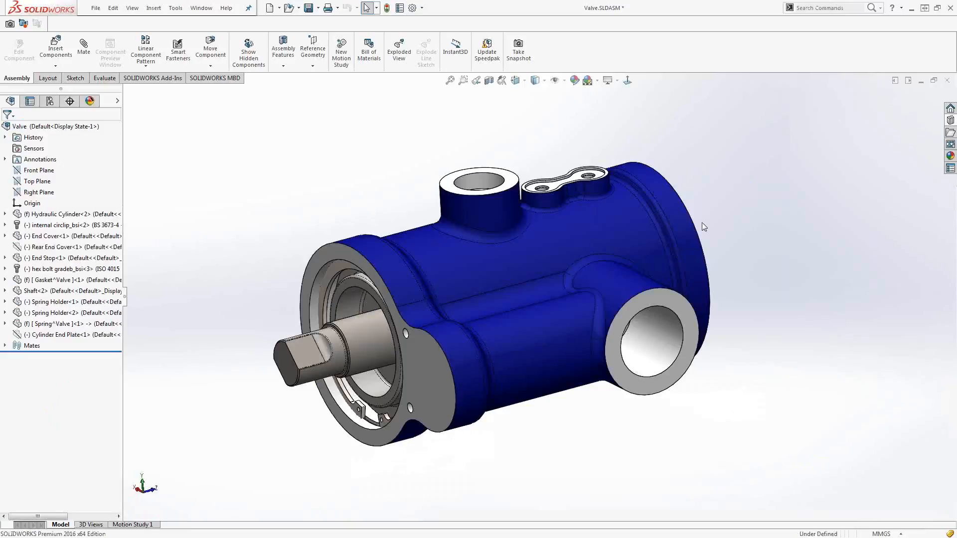
# Open the Hydraulic Cylinder part from the Valve assembly.
pyautogui.moveTo(640, 299)
pyautogui.mouseDown(button='middle')
pyautogui.moveTo(654, 295)
pyautogui.moveTo(653, 304)
pyautogui.mouseUp(button='middle')
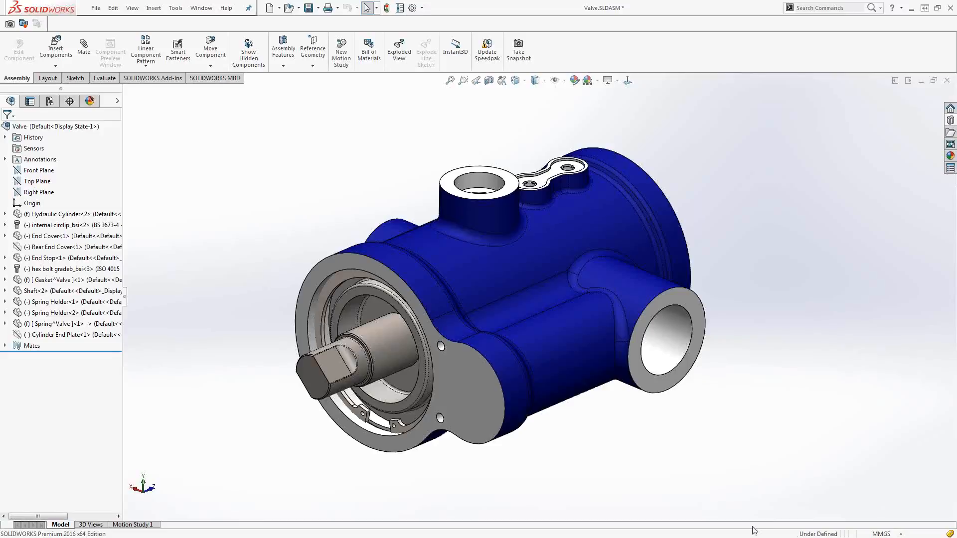
pyautogui.moveTo(687, 328); pyautogui.dragTo(441, 359, button='middle')
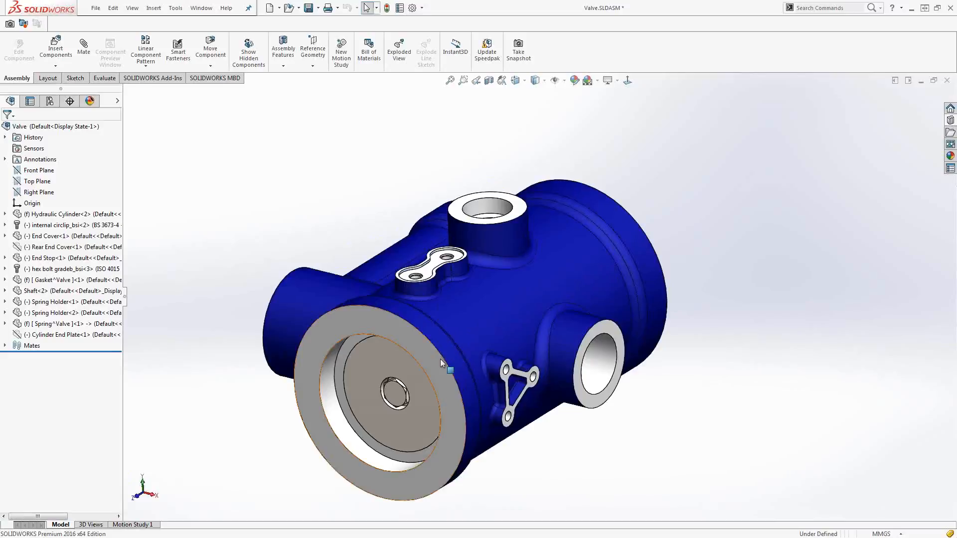
pyautogui.rightClick(440, 358)
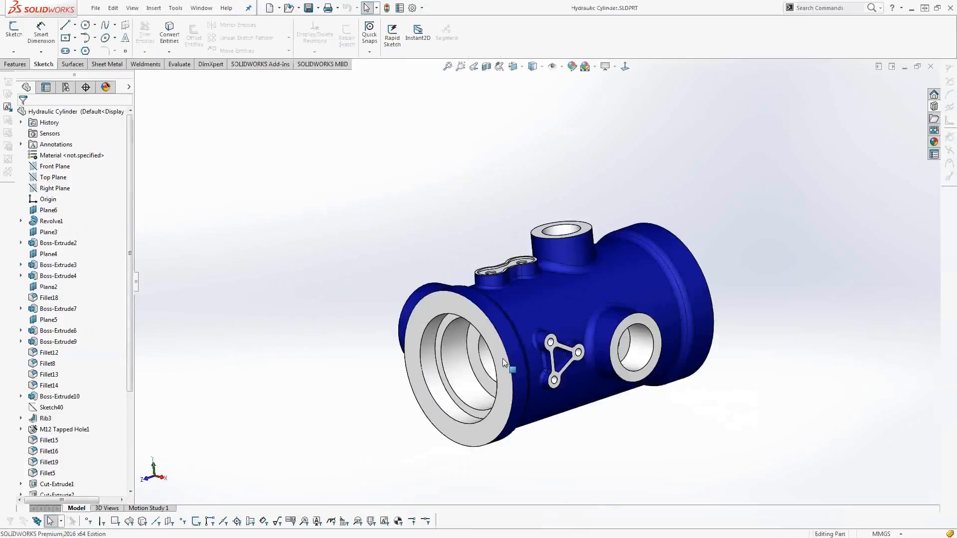
pyautogui.moveTo(503, 413); pyautogui.dragTo(521, 423, button='middle')
pyautogui.scroll(-3, 516, 381)
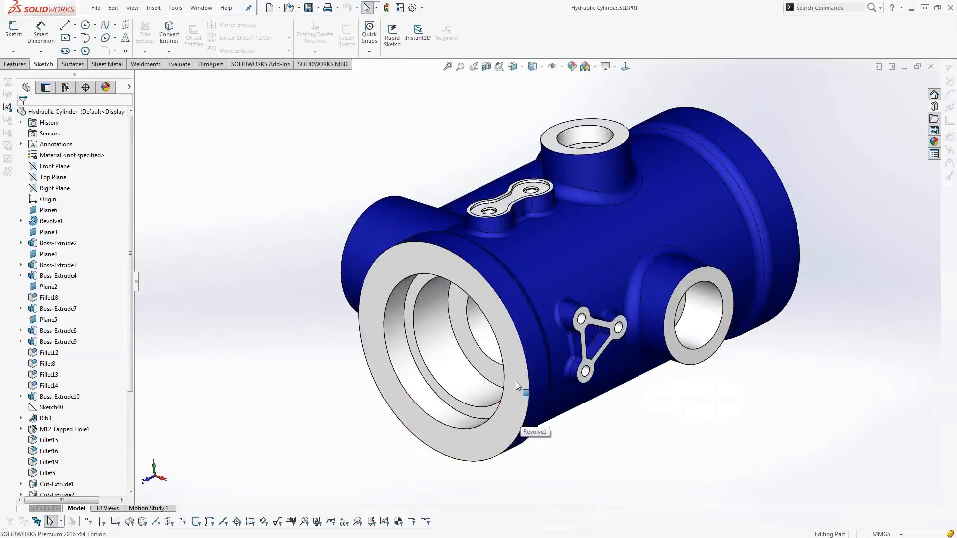
# Start a Hole Wizard hole on the large annular end face as an ISO countersink, CTSK Flat ISO 7046-1, size M5.
pyautogui.click(513, 380)
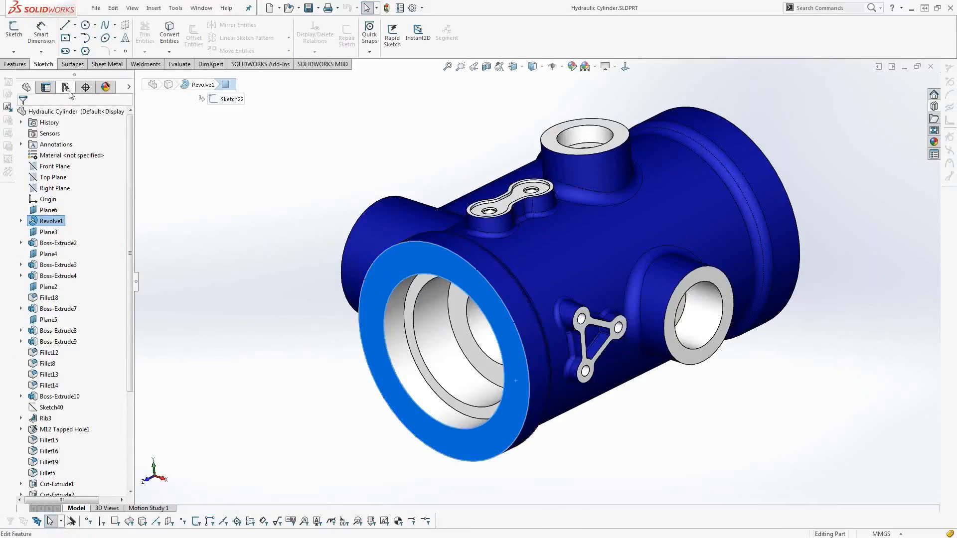
pyautogui.click(14, 64)
pyautogui.click(176, 35)
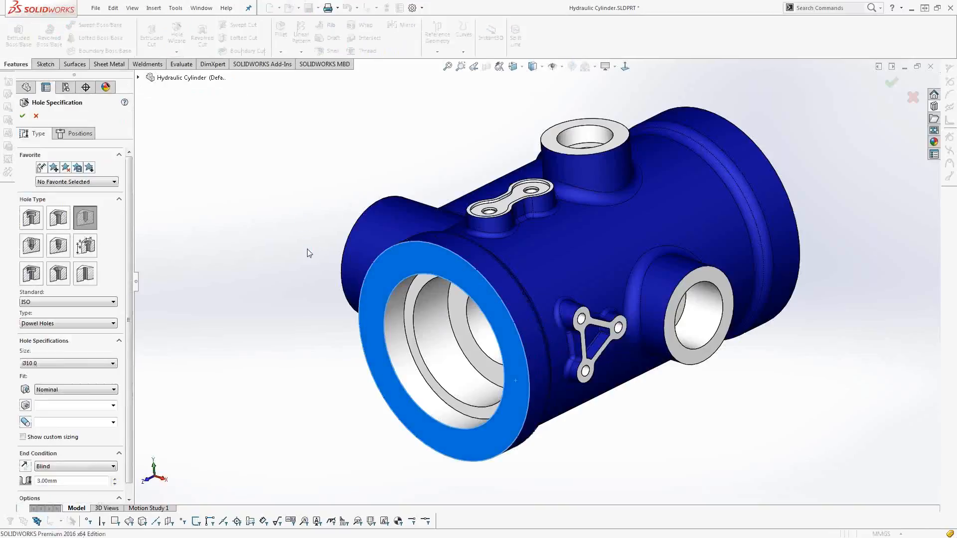
pyautogui.click(59, 225)
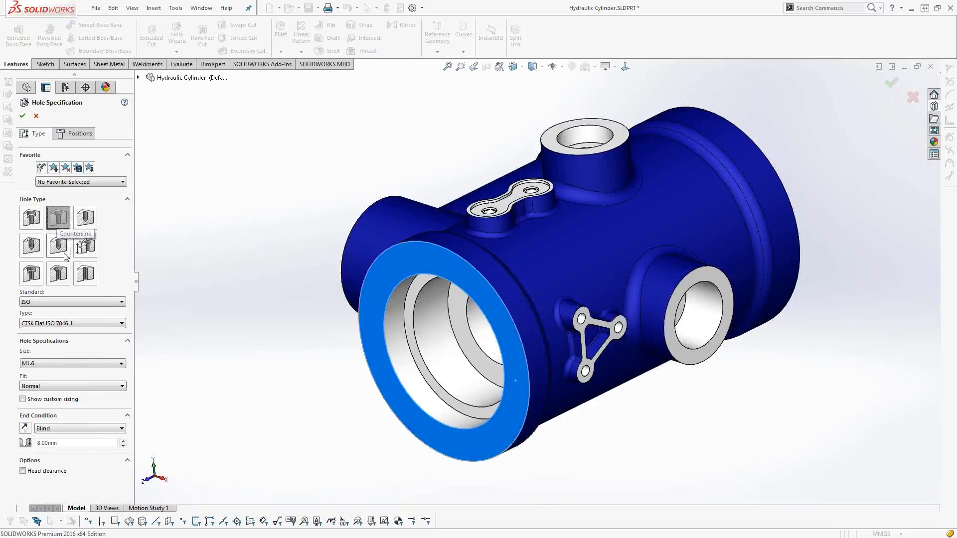
pyautogui.click(74, 364)
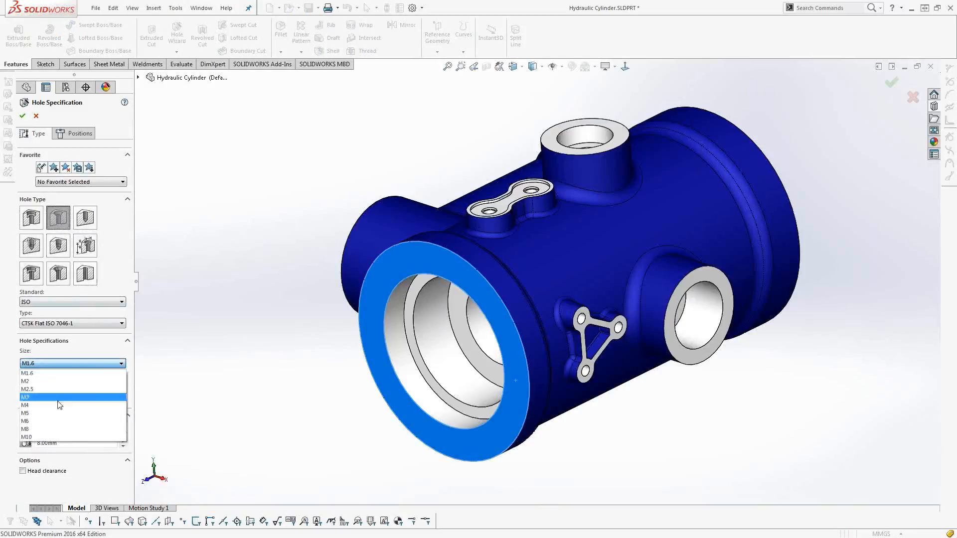
pyautogui.click(53, 408)
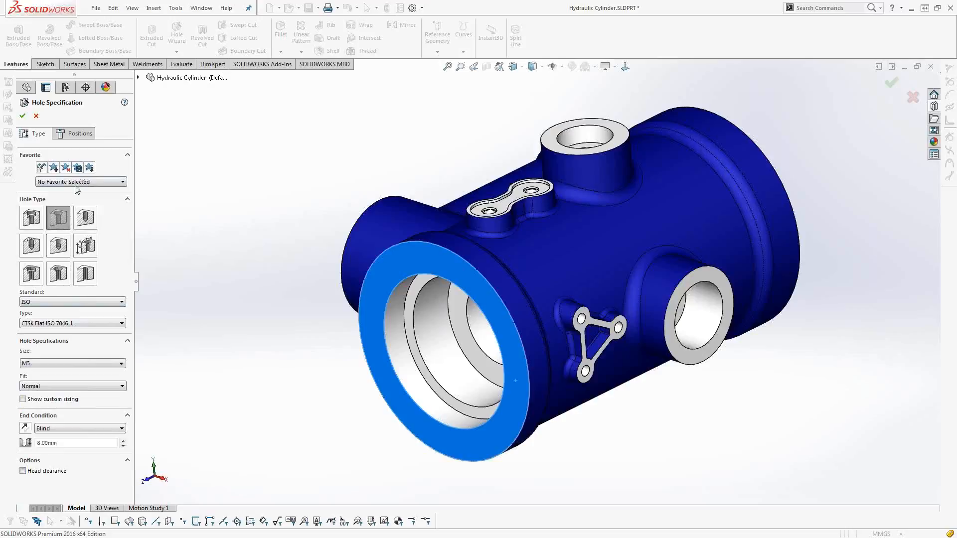
# In the hole position sketch, draw a circle of about 80.8 mm radius centred on the origin within the annular end face.
pyautogui.click(73, 134)
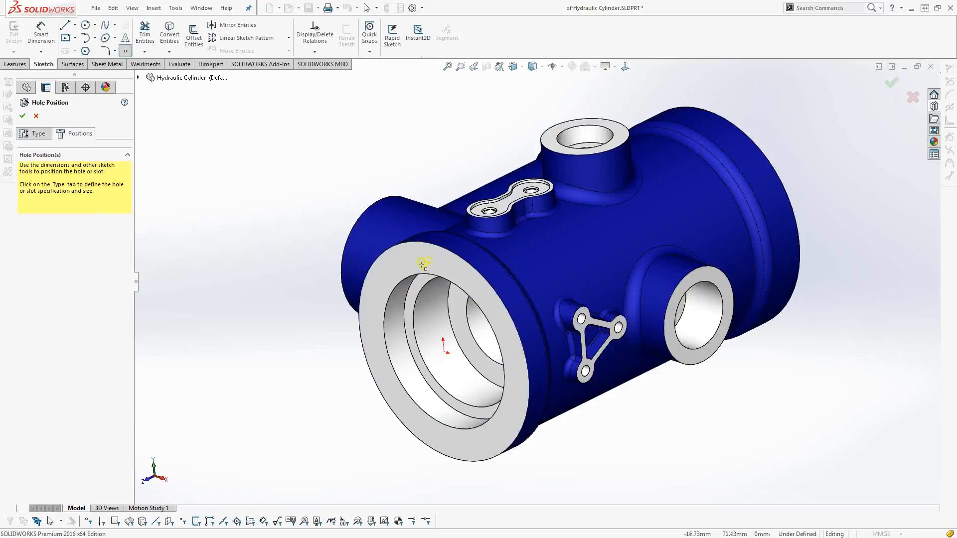
pyautogui.click(85, 25)
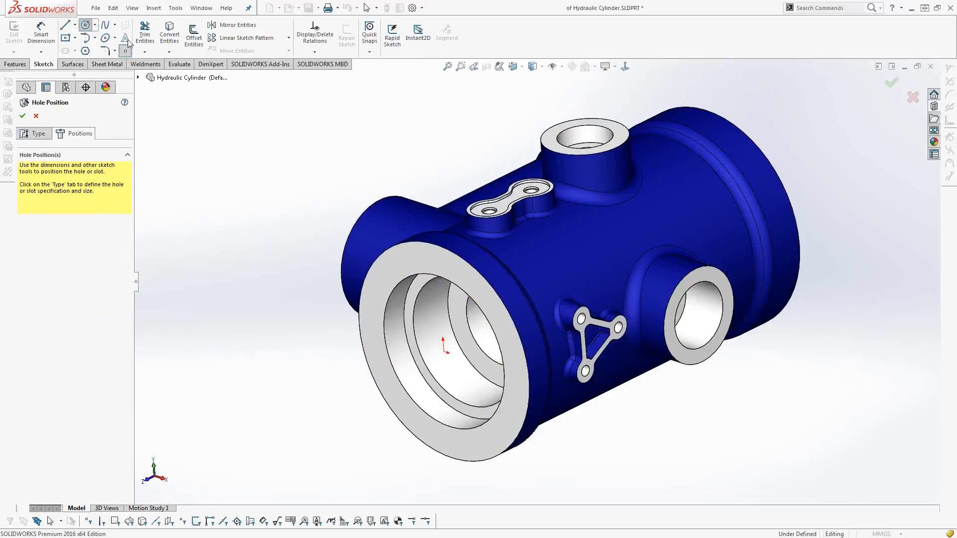
pyautogui.click(444, 353)
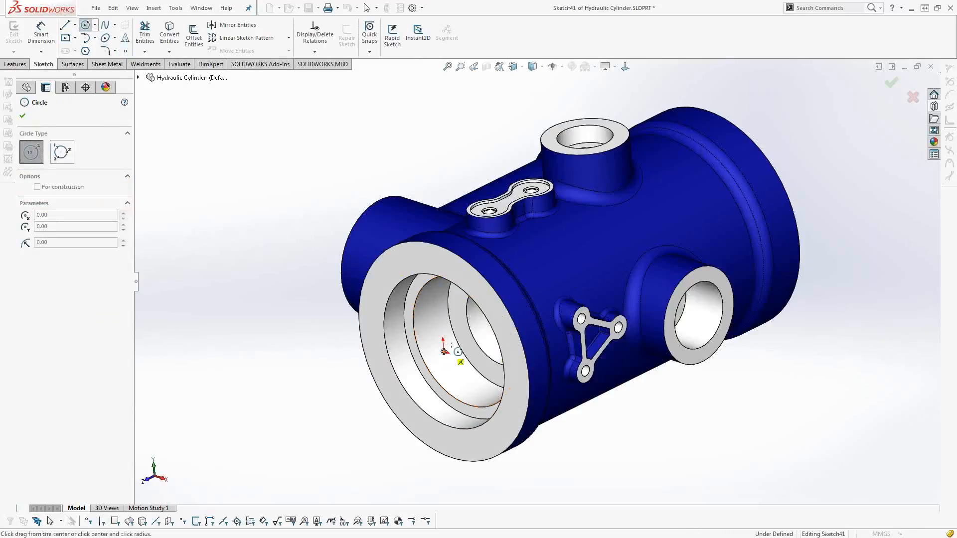
pyautogui.click(461, 269)
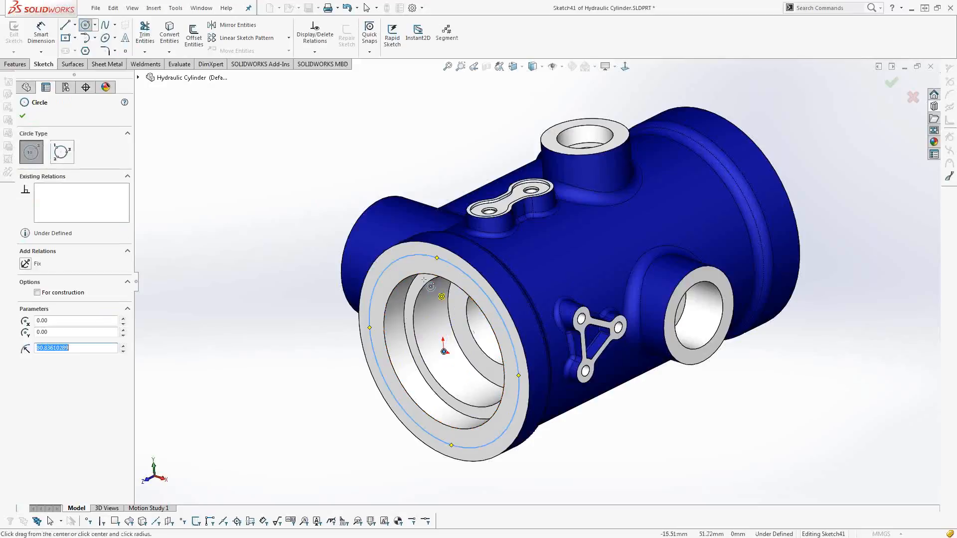
# Segment the drawn circle with 6 equally spaced sketch points for the hole positions.
pyautogui.click(442, 41)
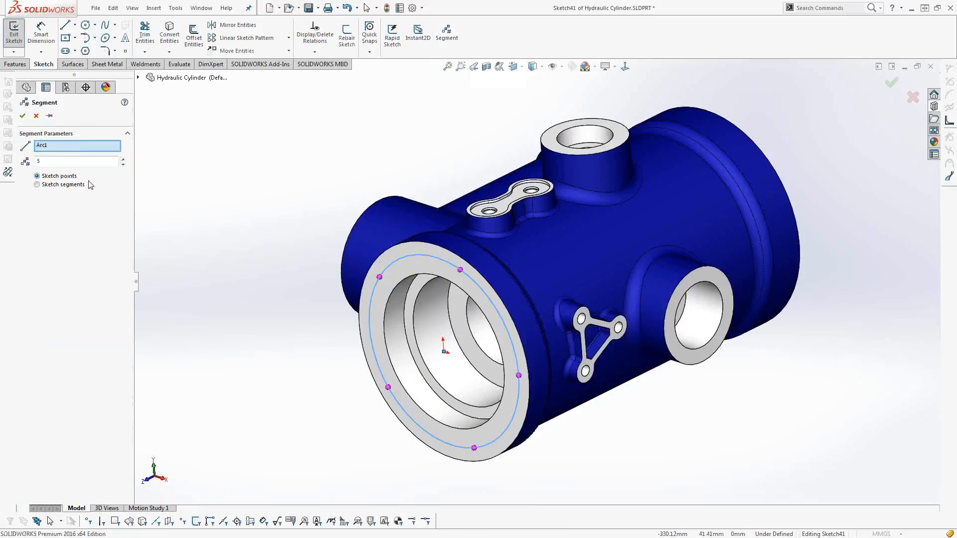
pyautogui.click(123, 159)
pyautogui.click(22, 119)
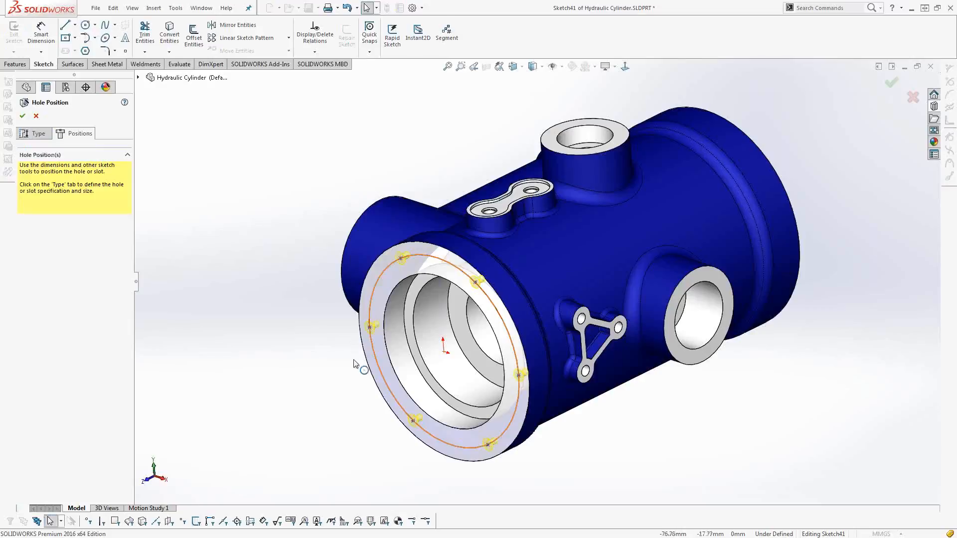
# Delete the leftmost of the six segment points on the circle.
pyautogui.scroll(-2, 385, 351)
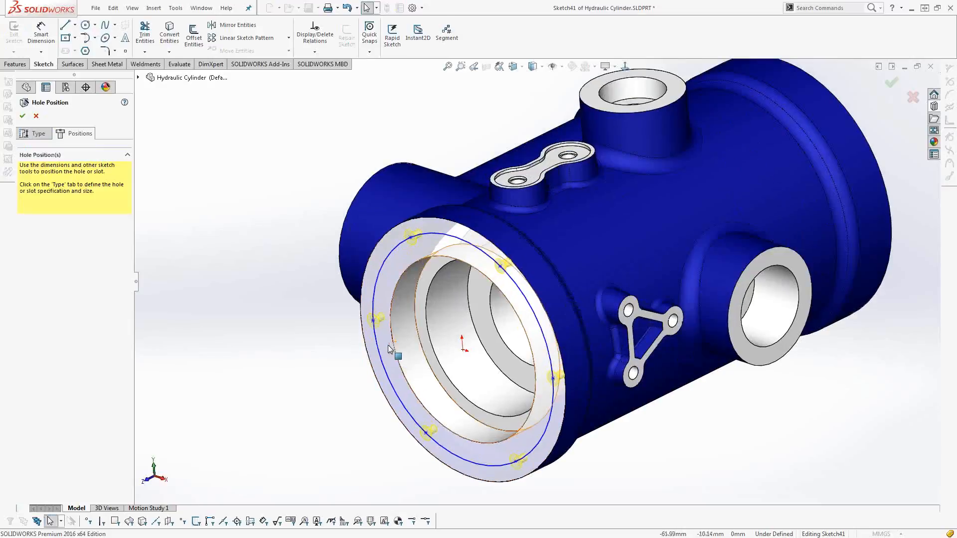
pyautogui.scroll(-2, 390, 349)
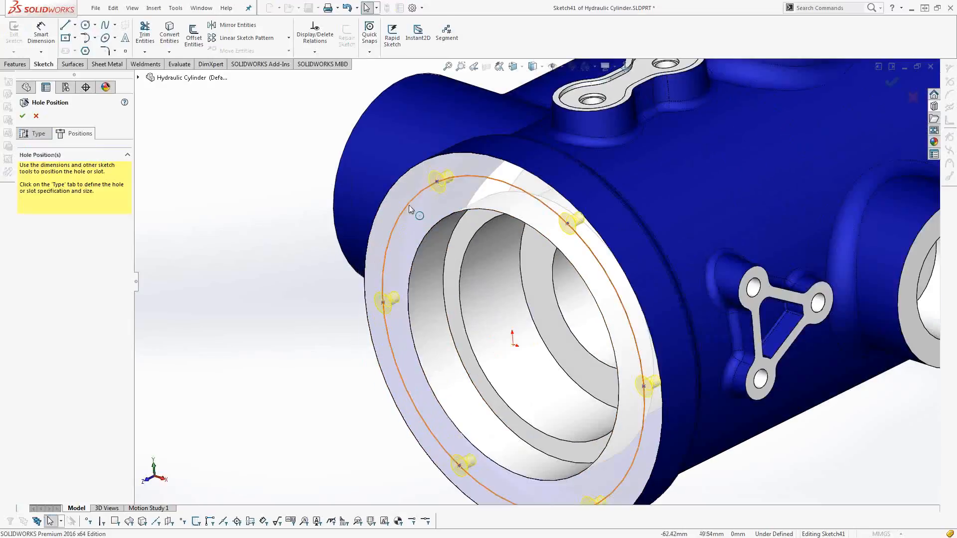
pyautogui.click(383, 302)
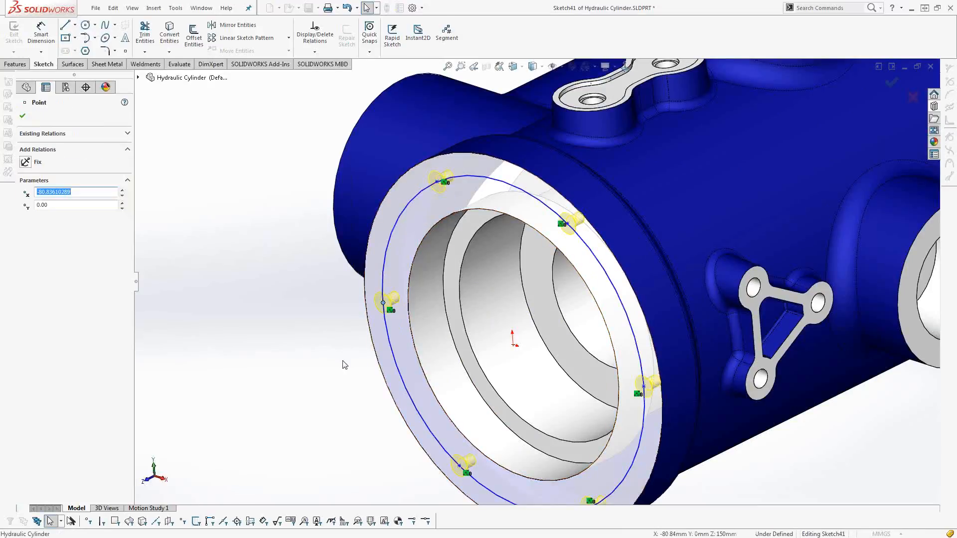
pyautogui.scroll(1, 345, 365)
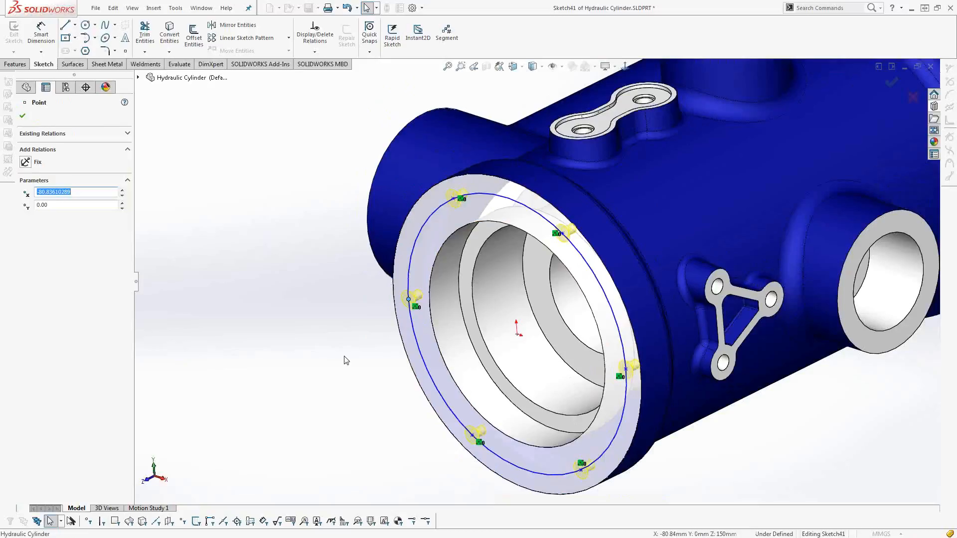
pyautogui.click(344, 360)
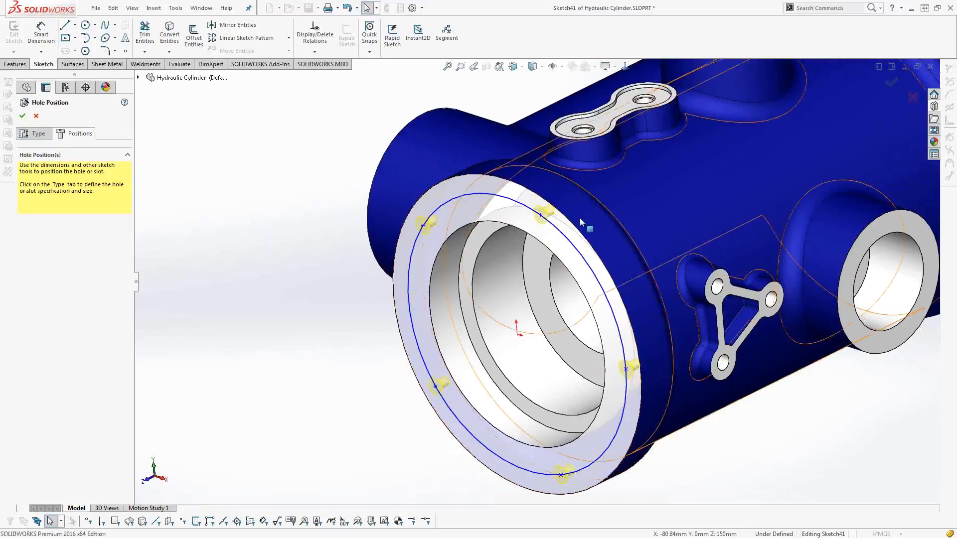
# Convert the hole-position circle to construction geometry and dimension its diameter.
pyautogui.click(572, 470)
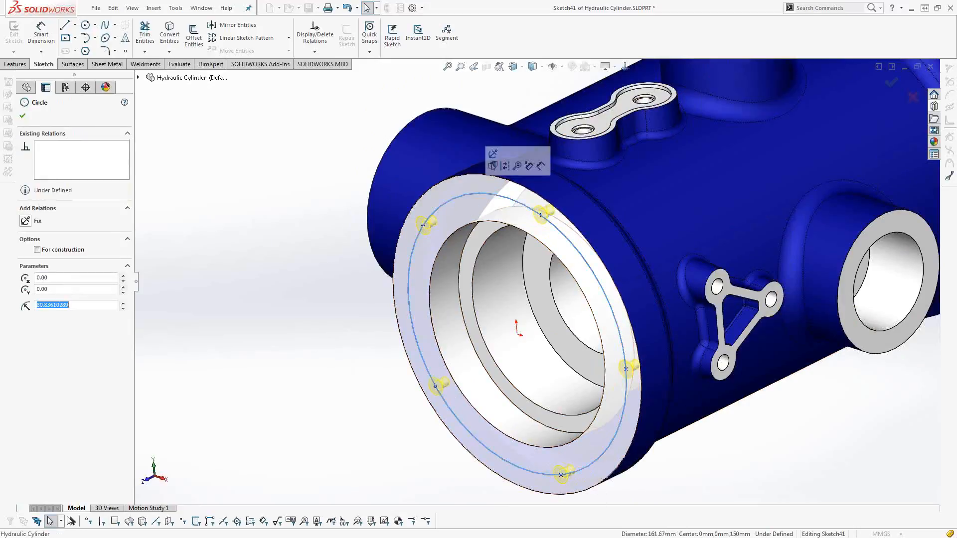
pyautogui.click(505, 165)
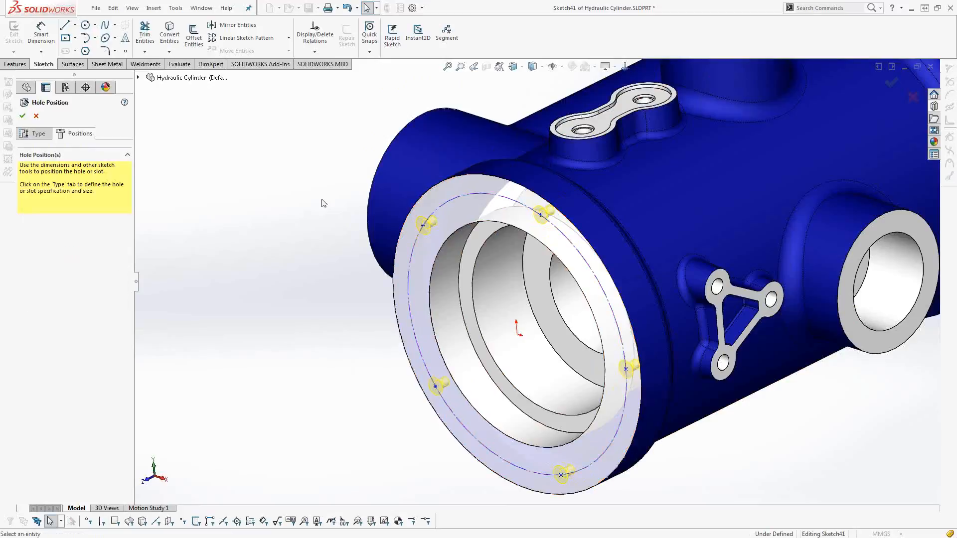
pyautogui.click(448, 207)
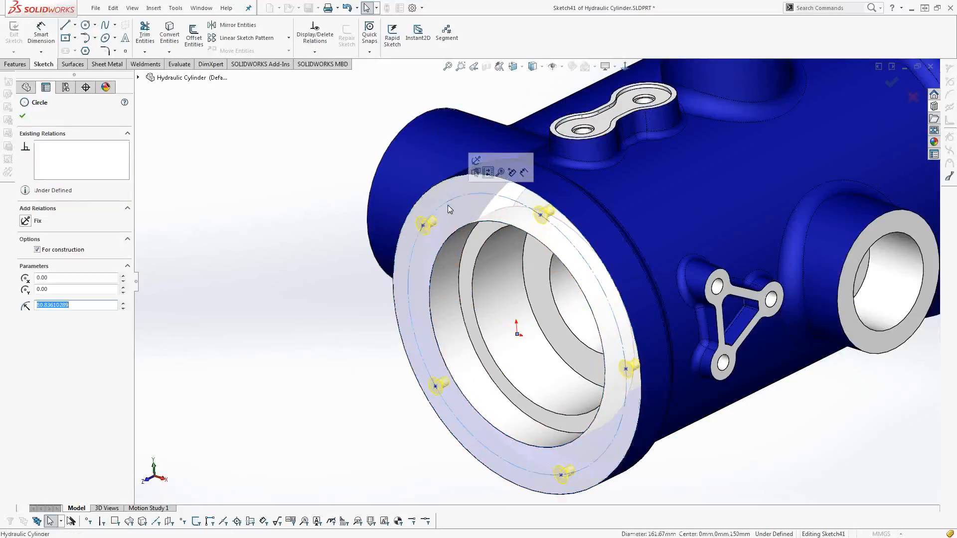
pyautogui.click(512, 172)
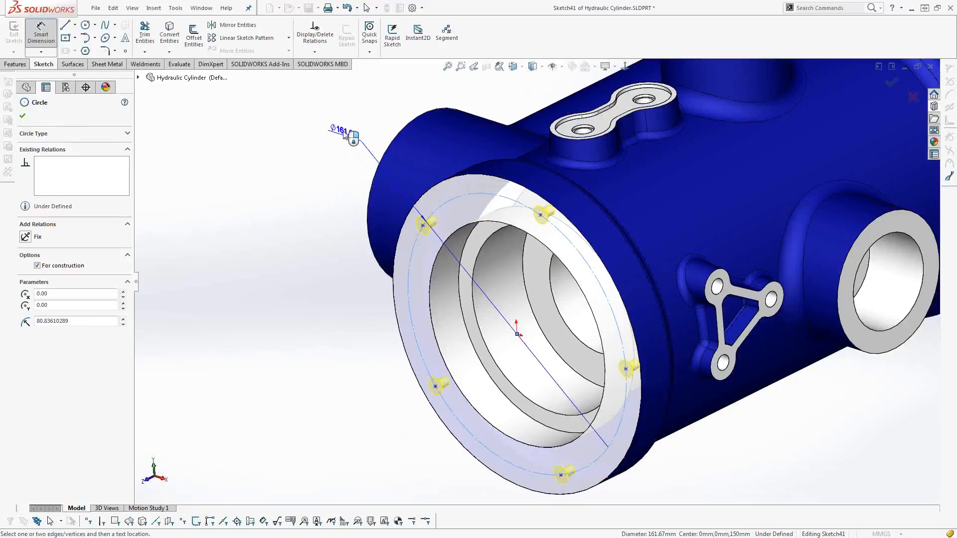
pyautogui.click(343, 133)
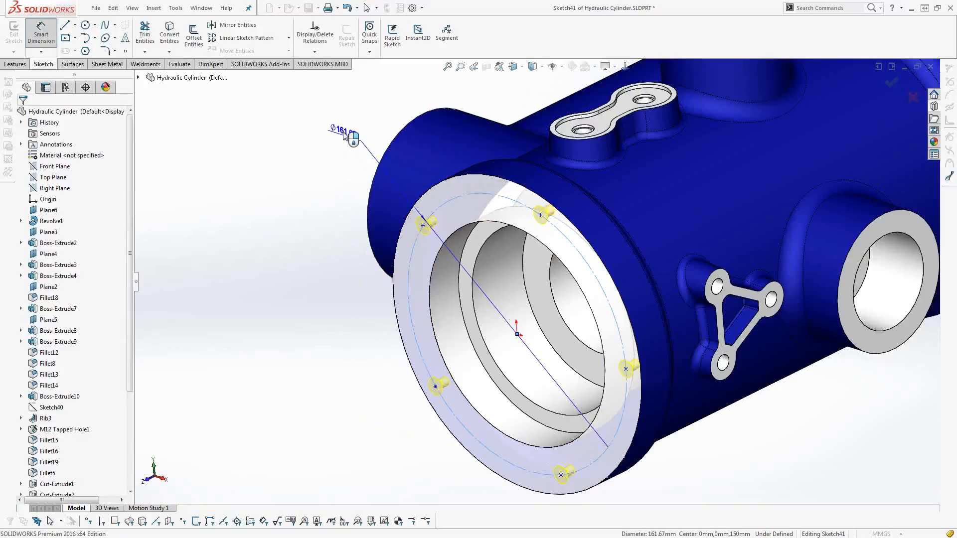
pyautogui.click(344, 133)
pyautogui.click(300, 130)
# Rotate the hole points around the circle by moving the upper-left point, and show the segment relation they share.
pyautogui.moveTo(422, 225); pyautogui.dragTo(408, 269)
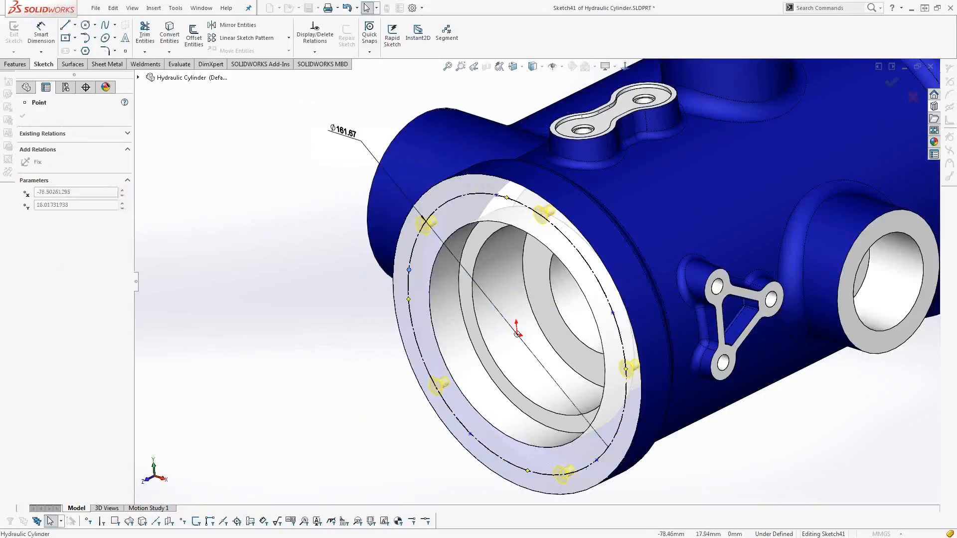
pyautogui.click(344, 350)
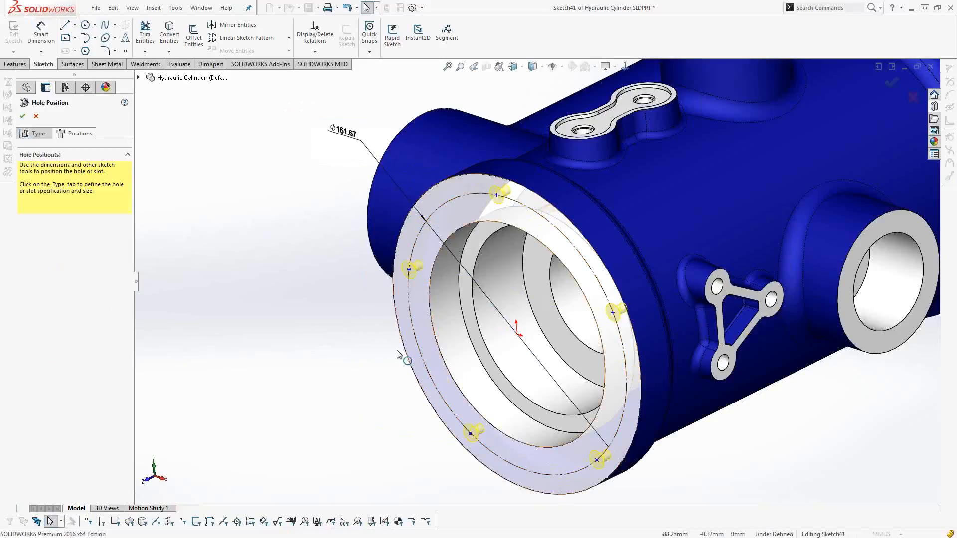
pyautogui.click(409, 269)
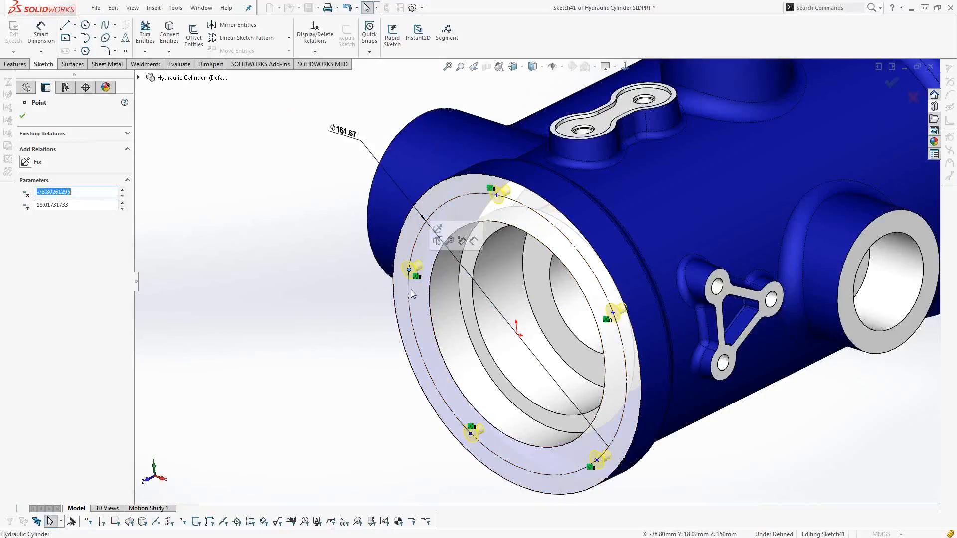
pyautogui.click(471, 427)
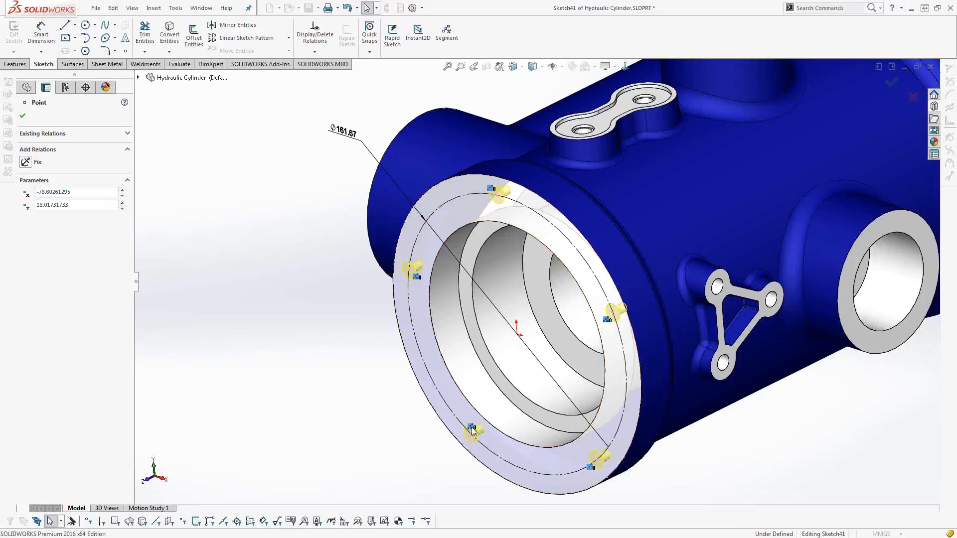
# Edit the points of the circle's segment relation, setting their number to 6.
pyautogui.click(417, 284)
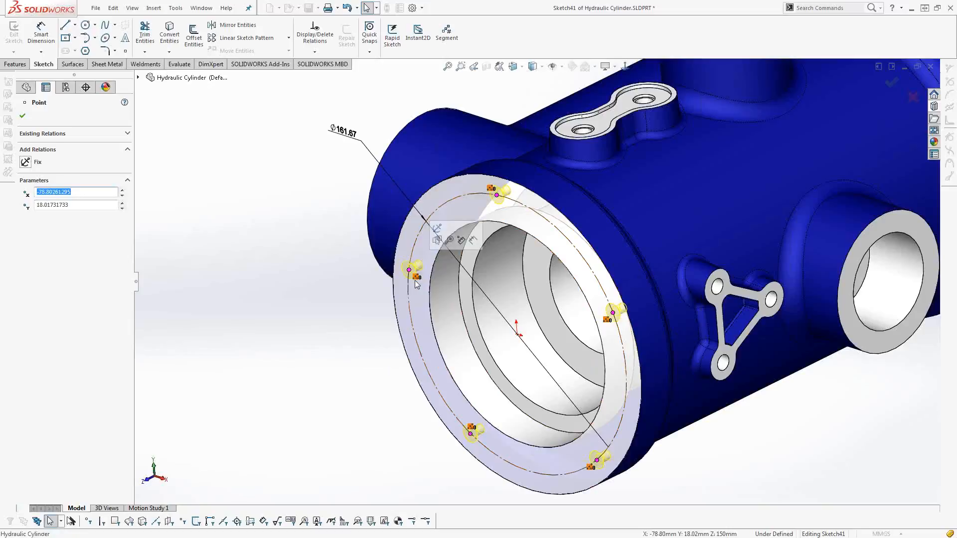
pyautogui.rightClick(417, 285)
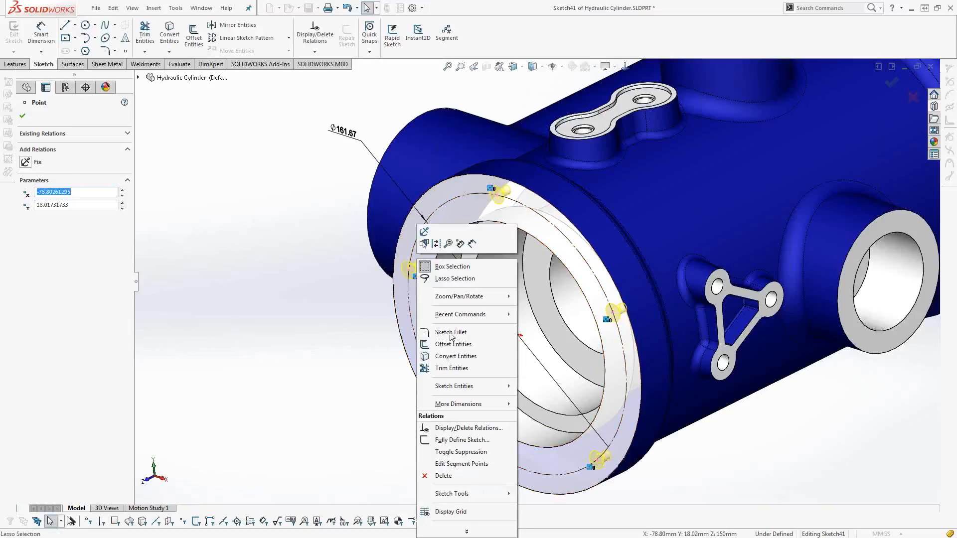
pyautogui.click(447, 464)
pyautogui.click(123, 159)
pyautogui.click(22, 115)
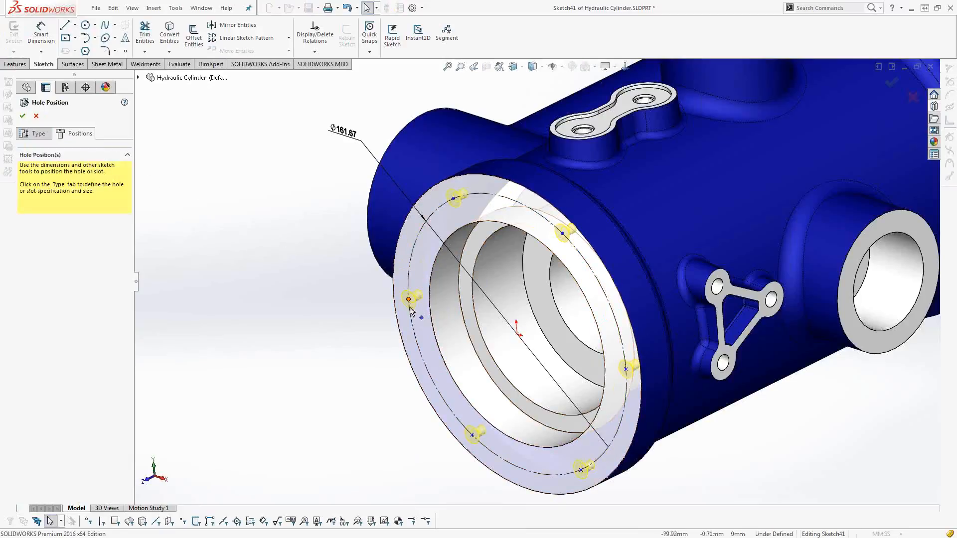
# Align the circle's topmost hole point vertically with the circle centre and finish the countersunk holes.
pyautogui.click(424, 363)
pyautogui.moveTo(415, 331); pyautogui.dragTo(418, 344)
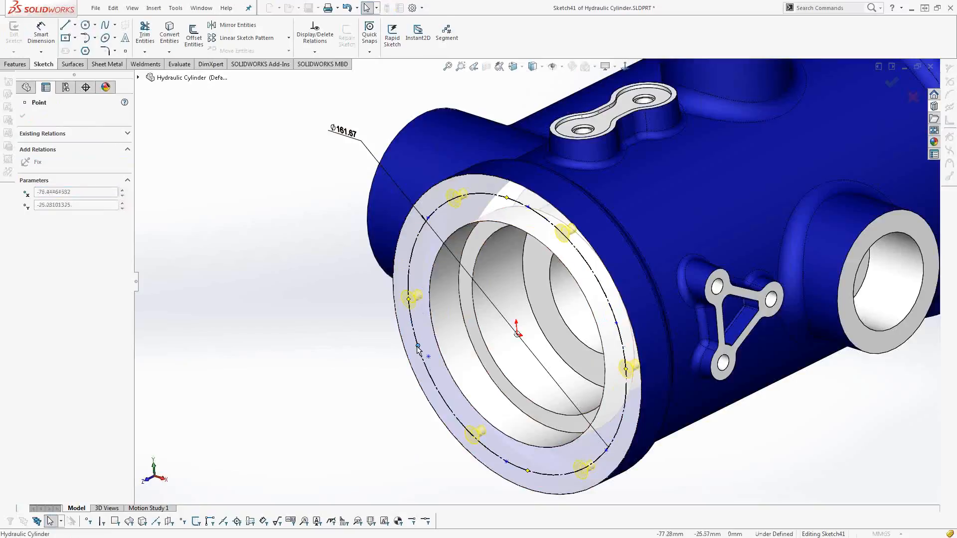
pyautogui.click(353, 364)
pyautogui.click(517, 335)
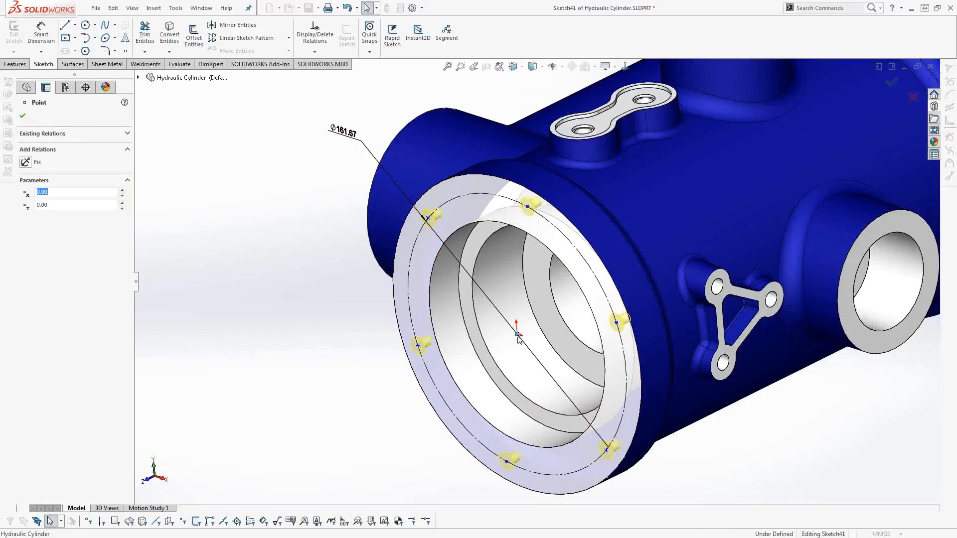
pyautogui.keyDown('ctrl'); pyautogui.click(527, 208); pyautogui.keyUp('ctrl')
pyautogui.click(566, 168)
pyautogui.press('Escape')
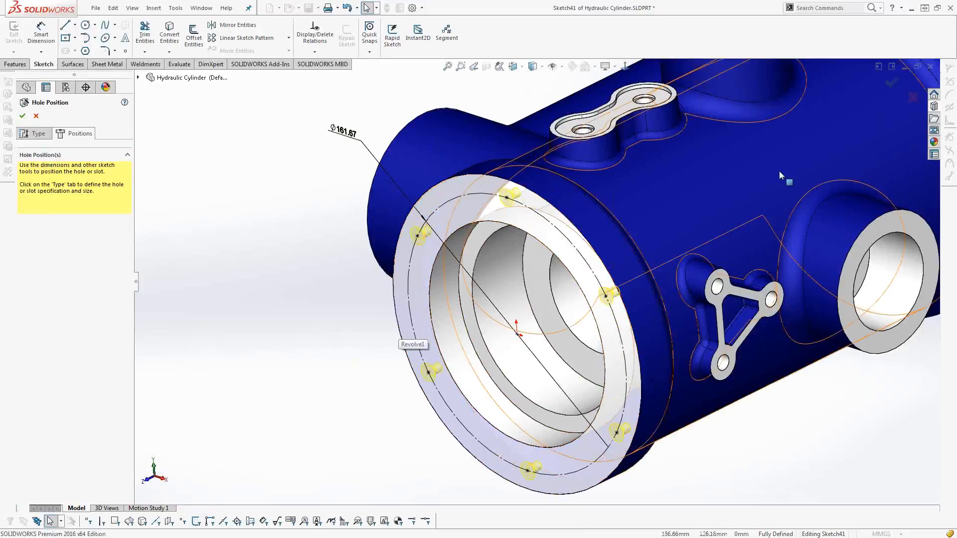
pyautogui.click(891, 81)
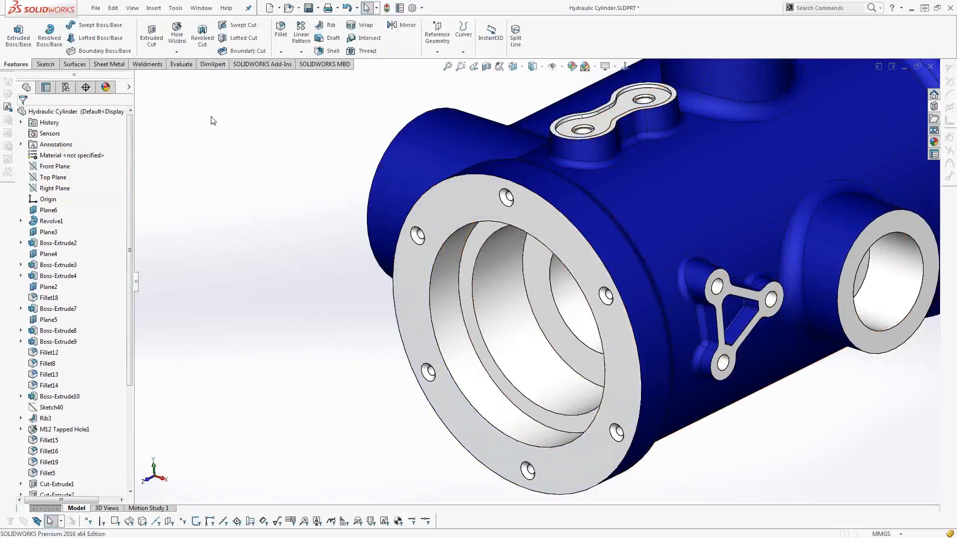
# Start another Hole Wizard hole, compare the settings of the counterbore, countersink and straight hole types, and cancel it.
pyautogui.click(172, 40)
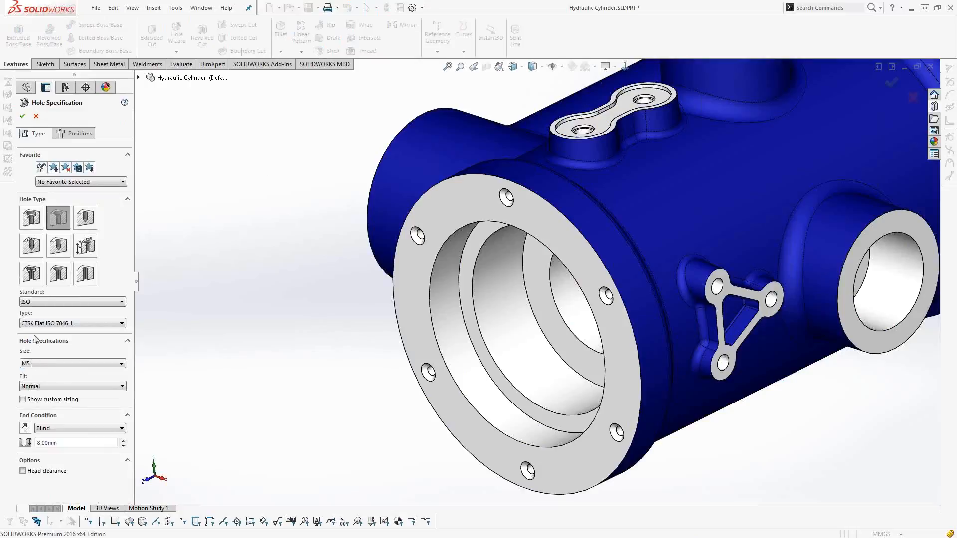
pyautogui.click(36, 226)
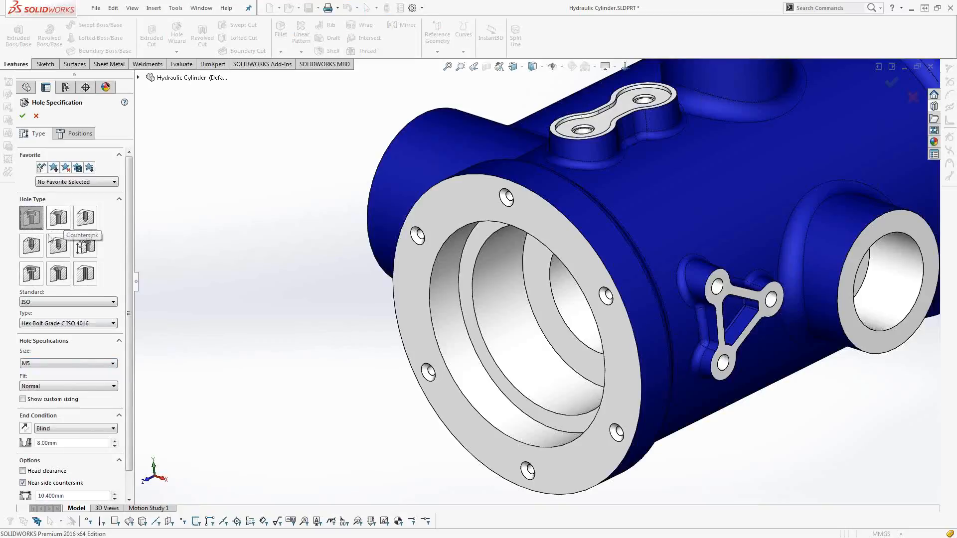
pyautogui.click(29, 224)
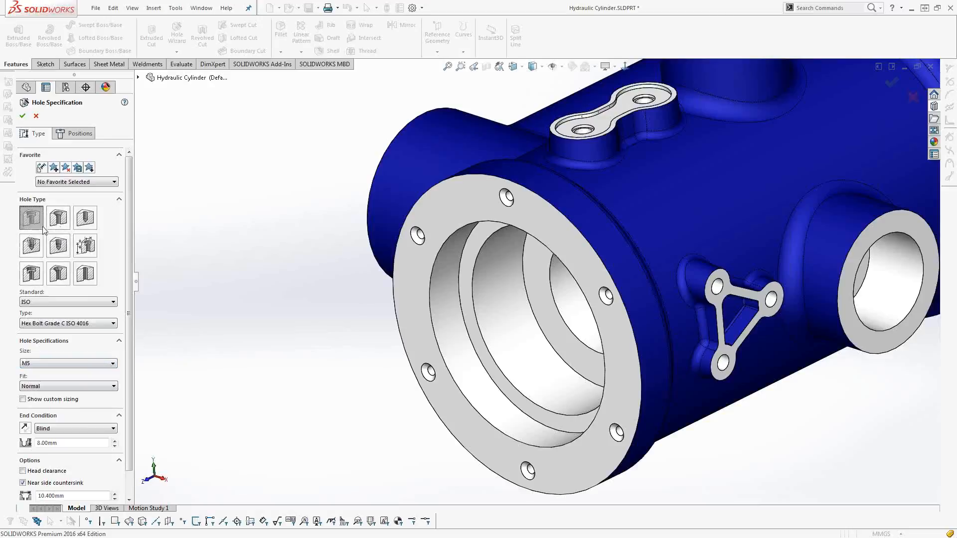
pyautogui.click(88, 222)
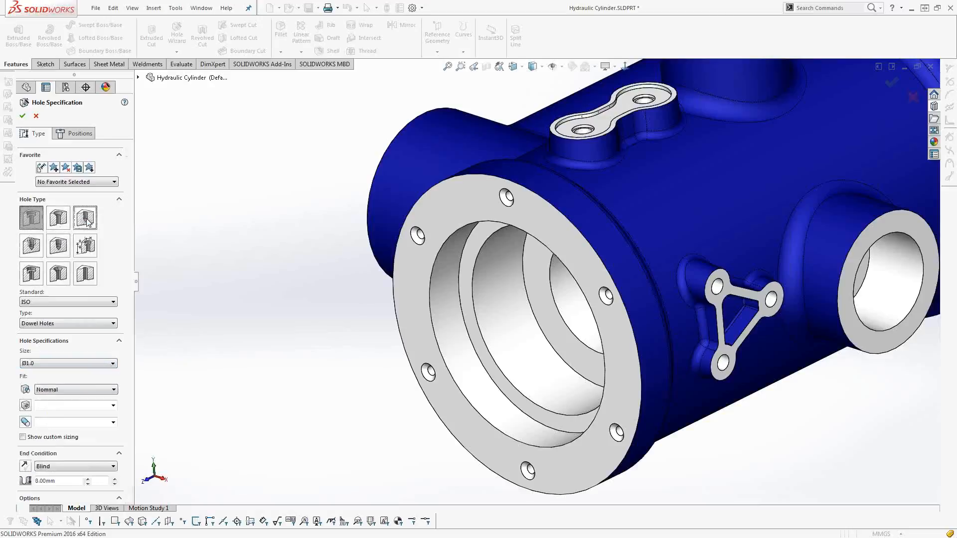
pyautogui.click(62, 223)
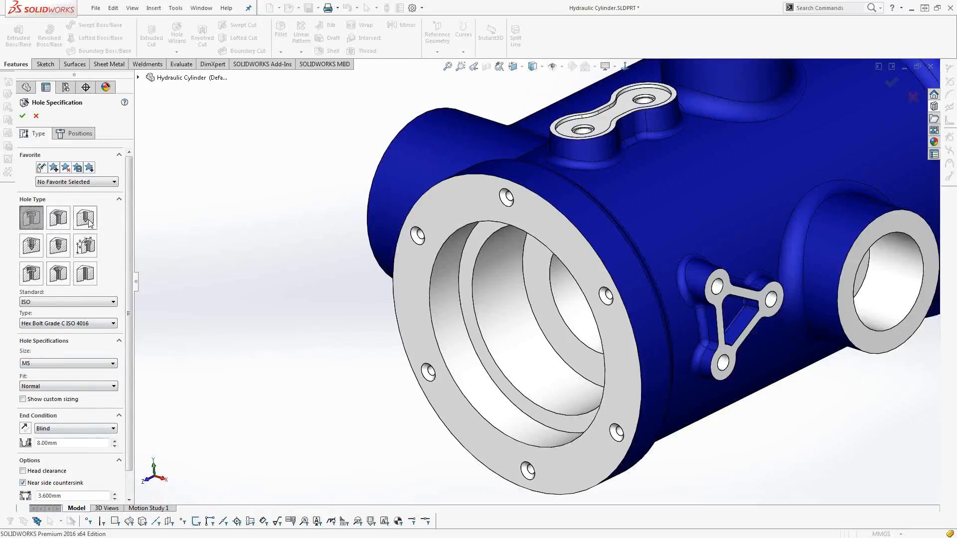
pyautogui.click(36, 115)
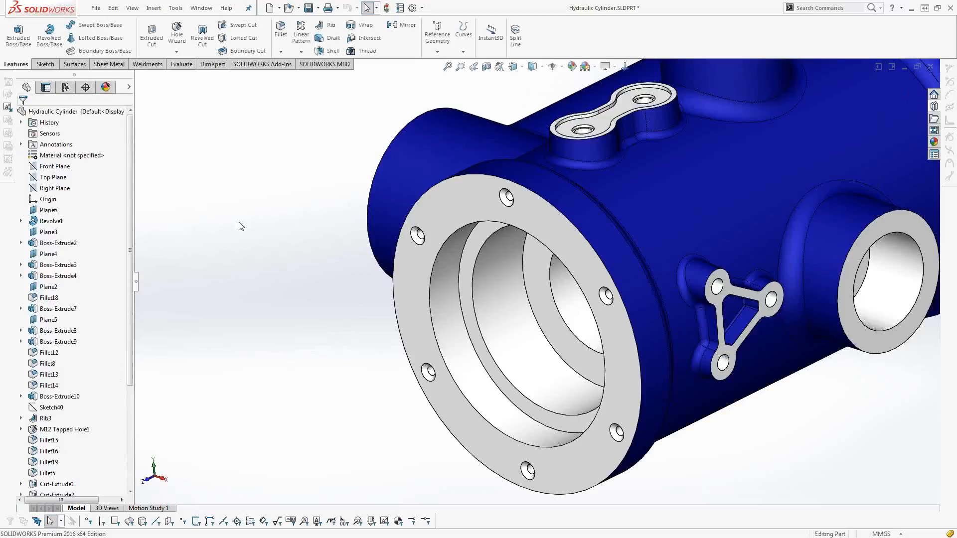
# Close the Hydraulic Cylinder part and return to the Valve assembly.
pyautogui.press('f')
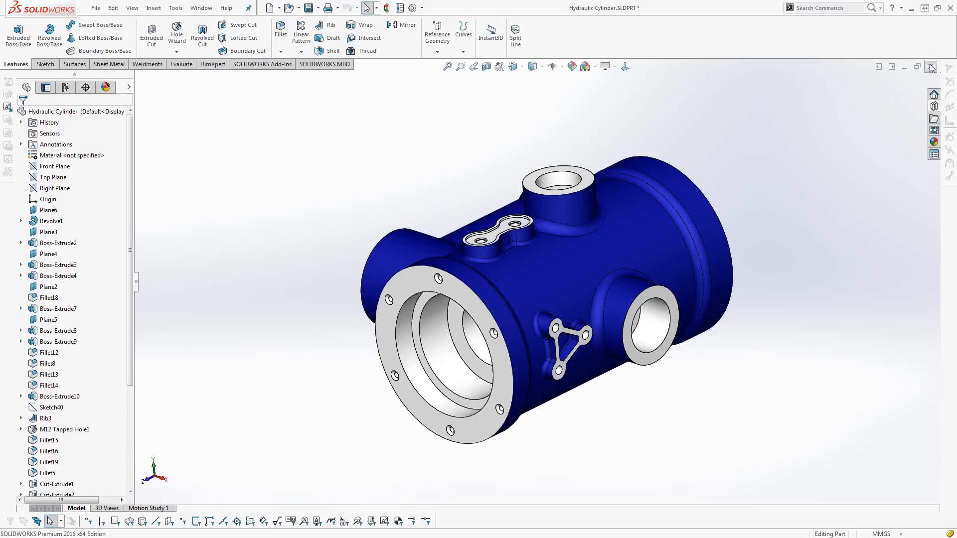
pyautogui.hotkey('ctrl', 'w')
pyautogui.click(501, 270)
pyautogui.click(479, 290)
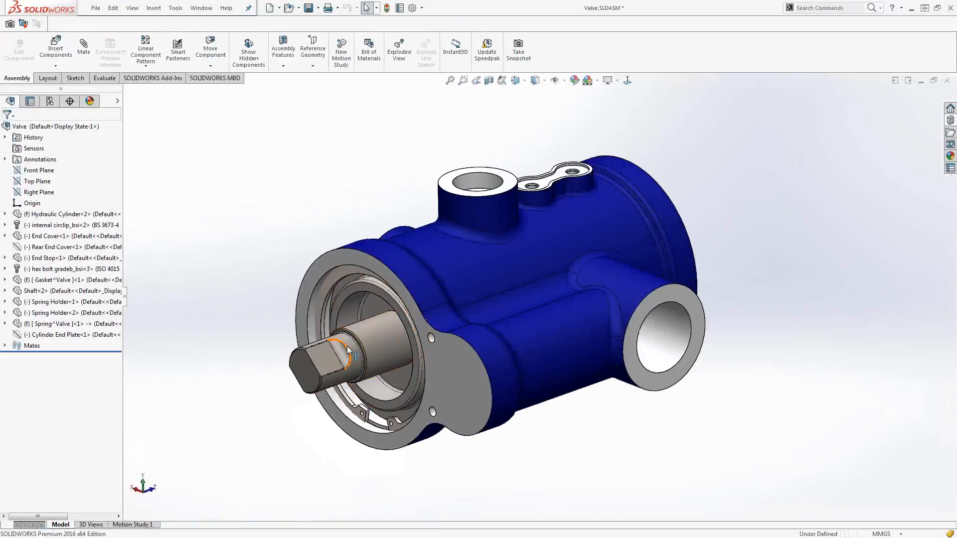
# Edit the gasket in context and open the sketch behind the Hydraulic Cylinder's front flange face.
pyautogui.scroll(-2, 347, 351)
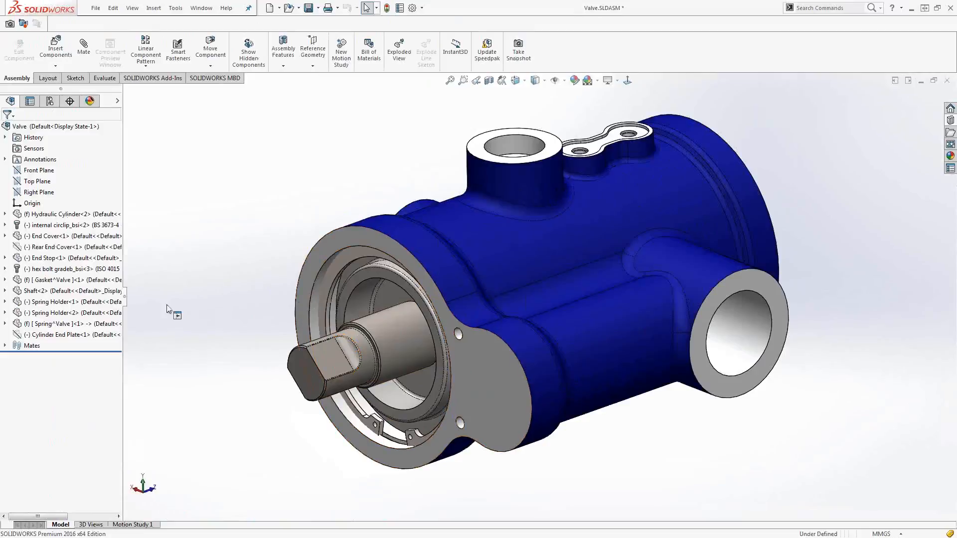
pyautogui.click(83, 279)
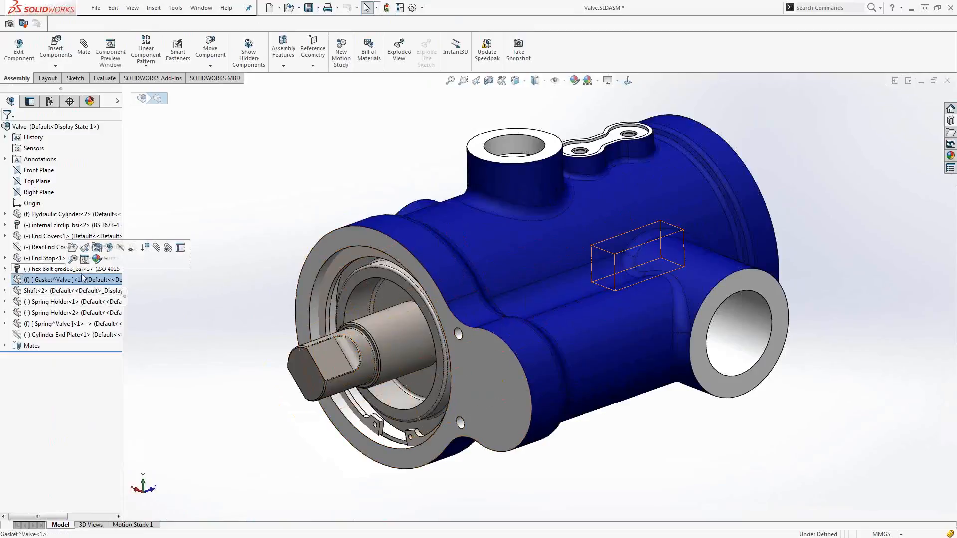
pyautogui.click(109, 247)
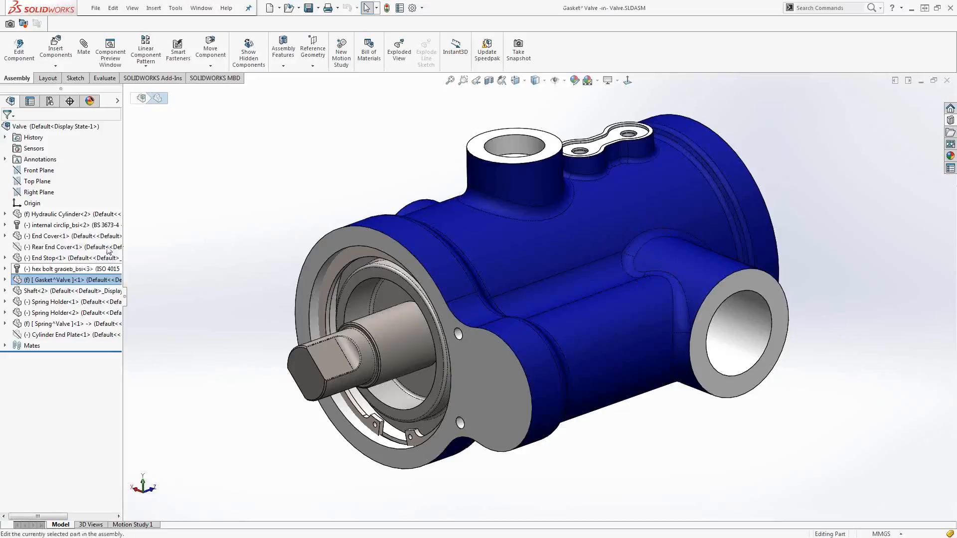
pyautogui.click(327, 243)
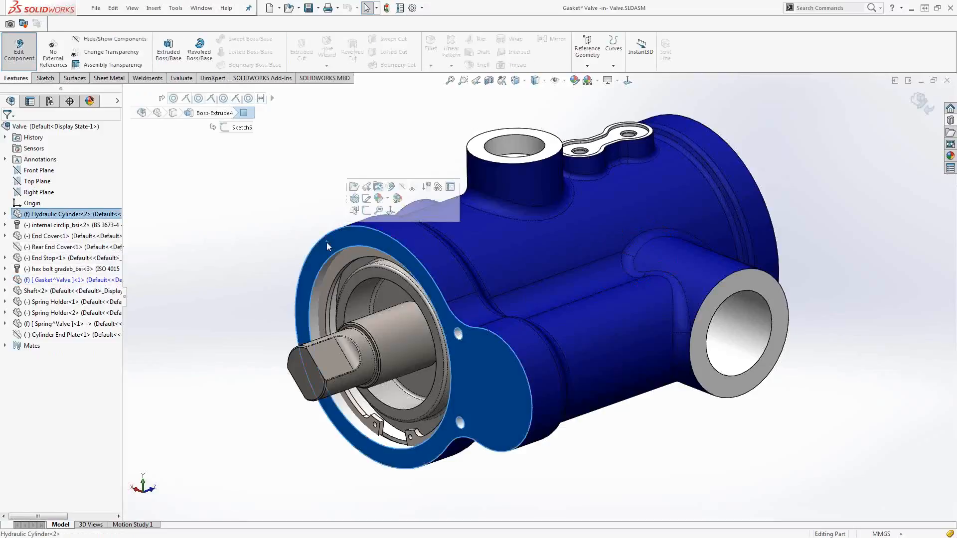
pyautogui.click(367, 201)
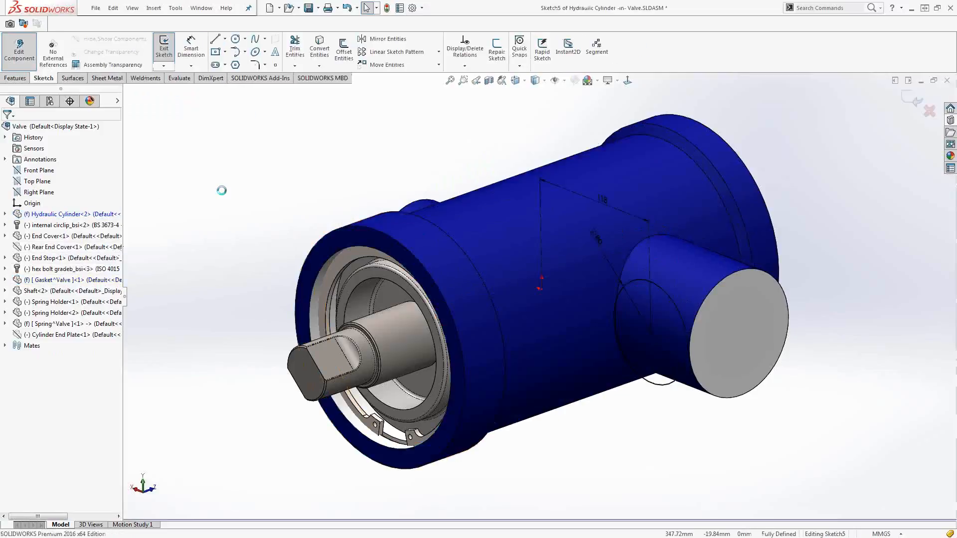
# Convert the outline of the cylinder's front annular face into the open cylinder sketch.
pyautogui.click(330, 244)
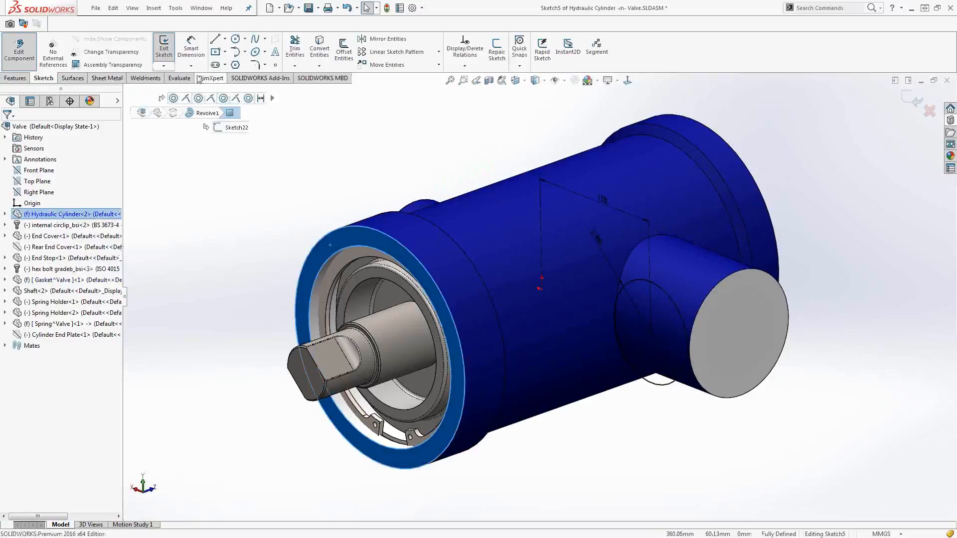
pyautogui.click(320, 50)
pyautogui.click(326, 234)
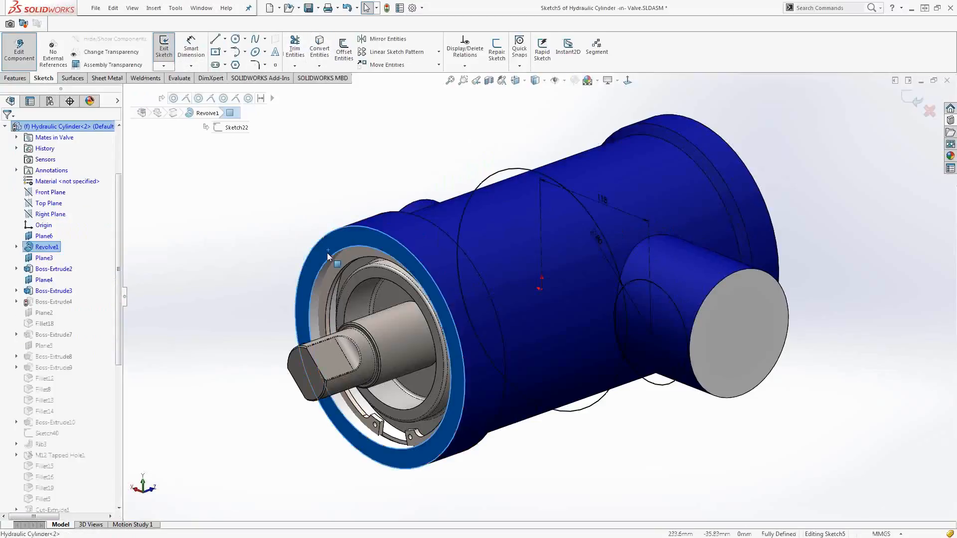
pyautogui.click(320, 50)
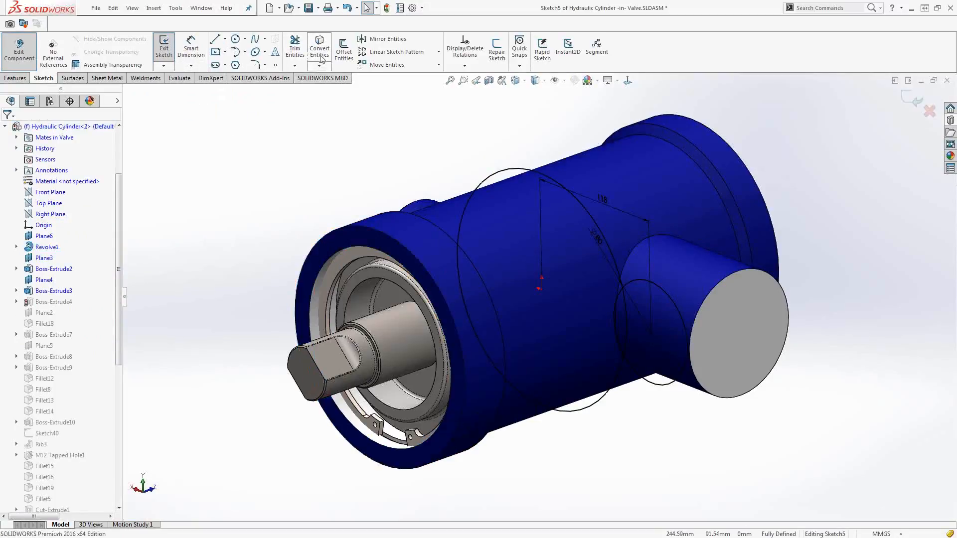
pyautogui.click(321, 58)
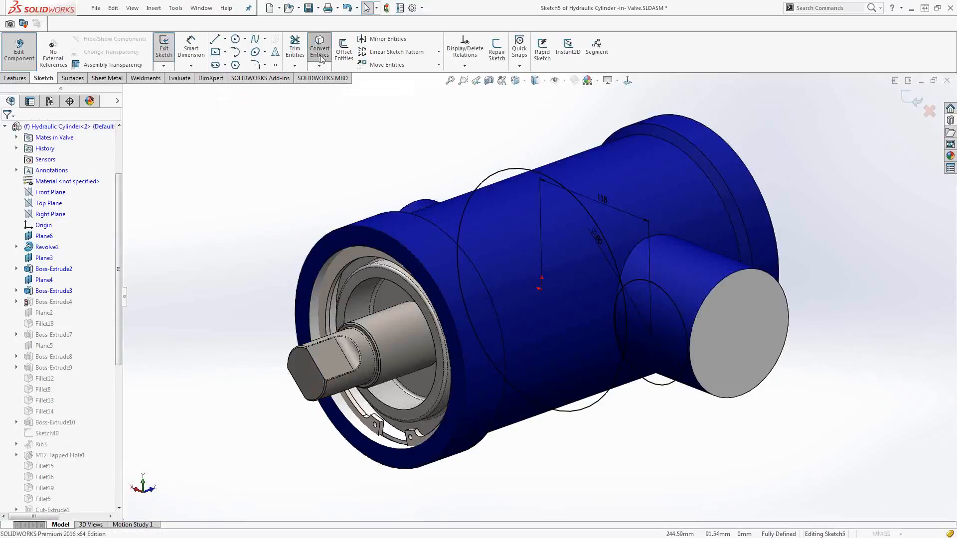
pyautogui.click(326, 243)
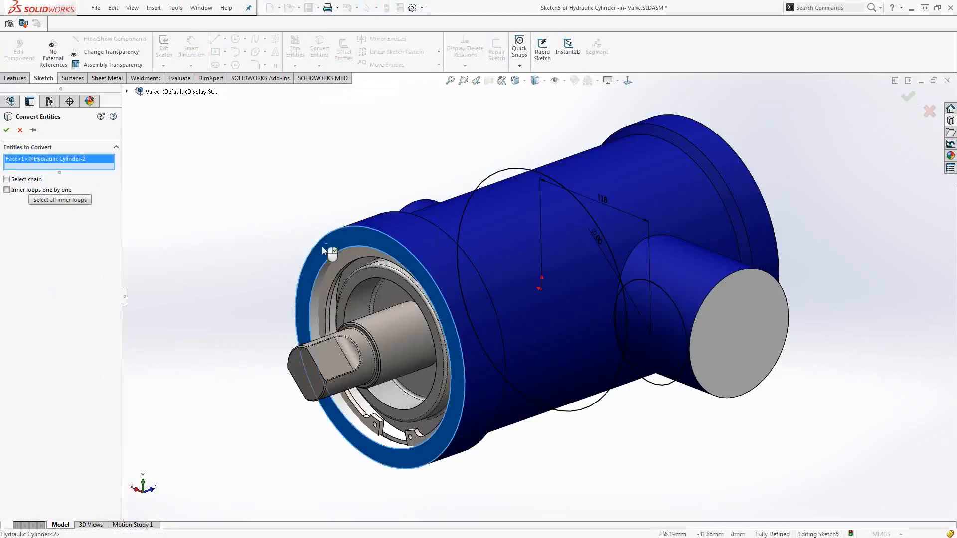
pyautogui.click(50, 201)
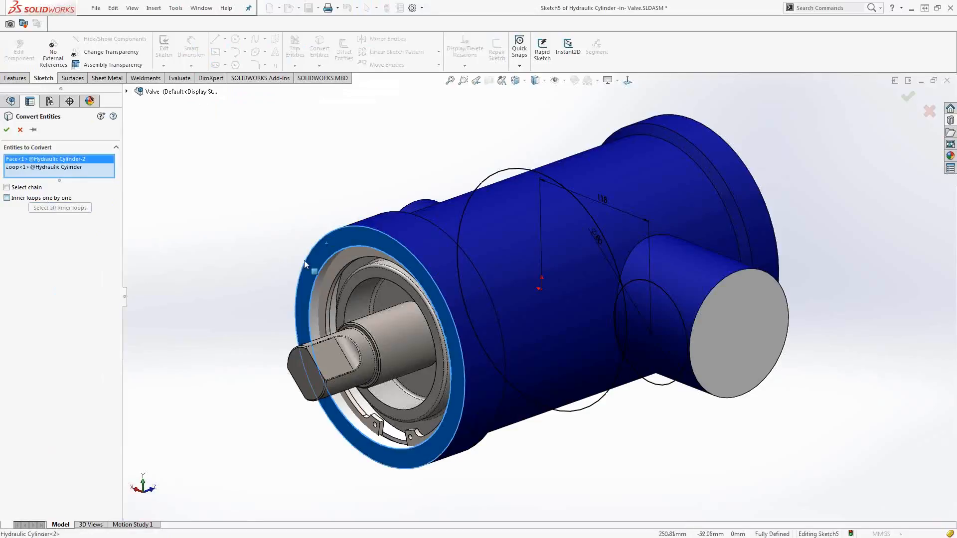
pyautogui.moveTo(330, 270)
pyautogui.mouseDown(button='middle')
pyautogui.moveTo(294, 246)
pyautogui.moveTo(215, 260)
pyautogui.moveTo(378, 257)
pyautogui.moveTo(325, 255)
pyautogui.mouseUp(button='middle')
pyautogui.click(20, 130)
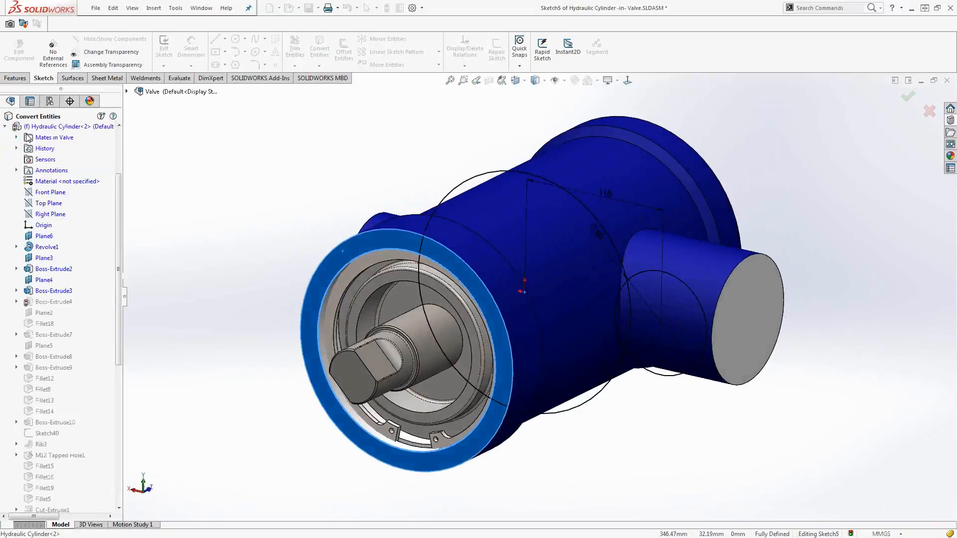
# Exit the cylinder sketch, rebuild the feature anyway and return to the assembly.
pyautogui.click(912, 101)
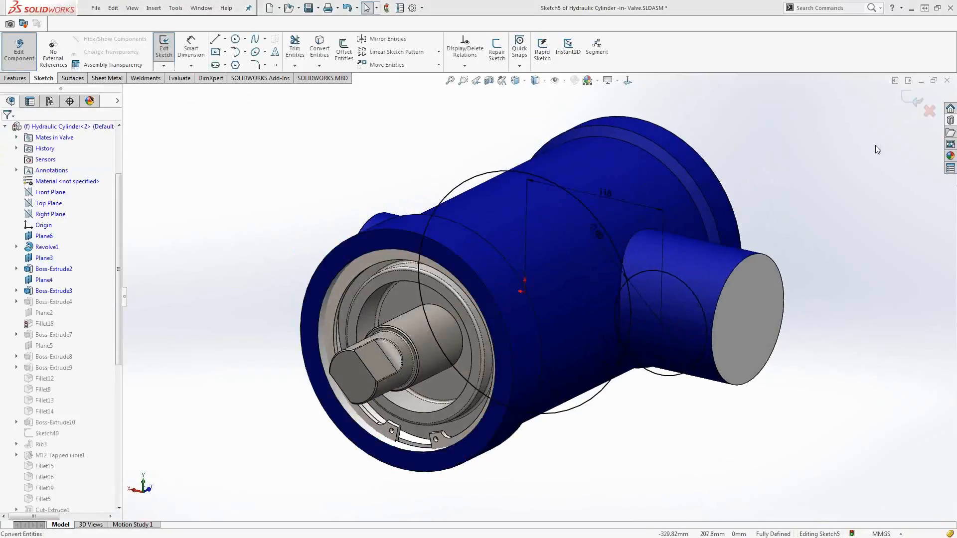
pyautogui.click(480, 264)
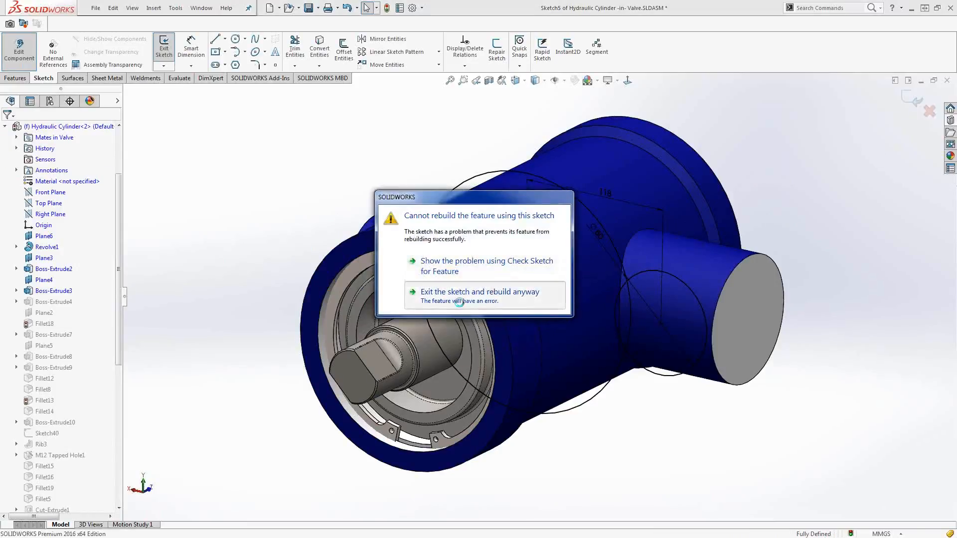
pyautogui.click(436, 292)
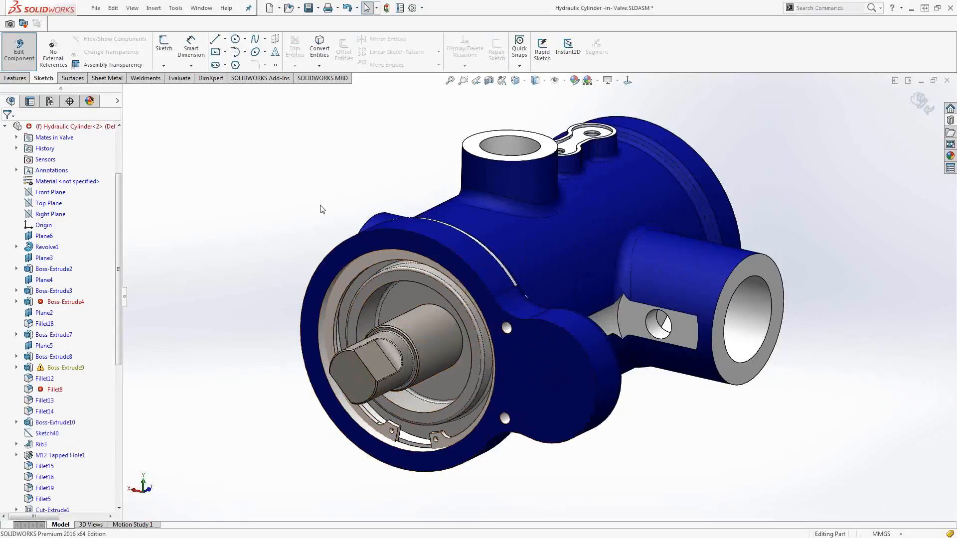
pyautogui.click(920, 102)
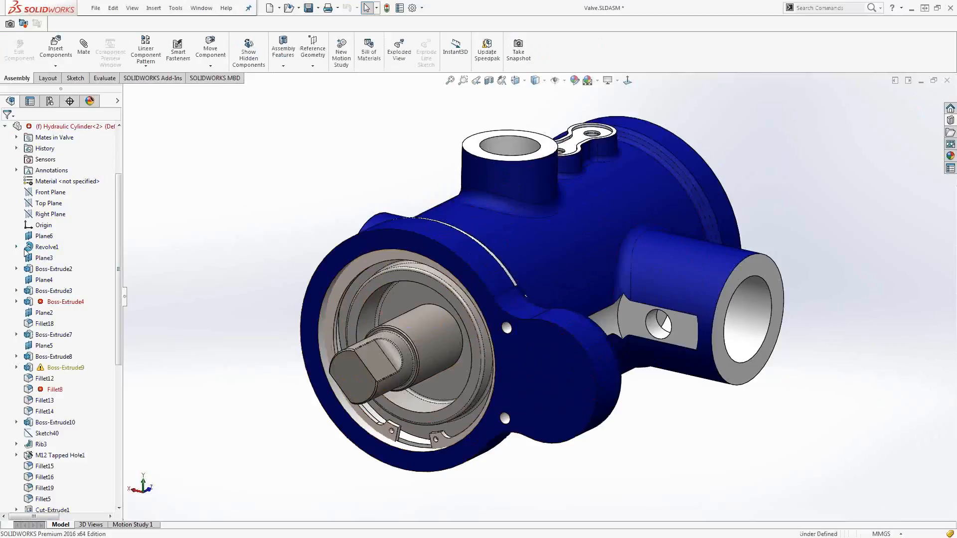
# Edit the gasket in context and start a new sketch on the Hydraulic Cylinder's front flange face.
pyautogui.click(5, 127)
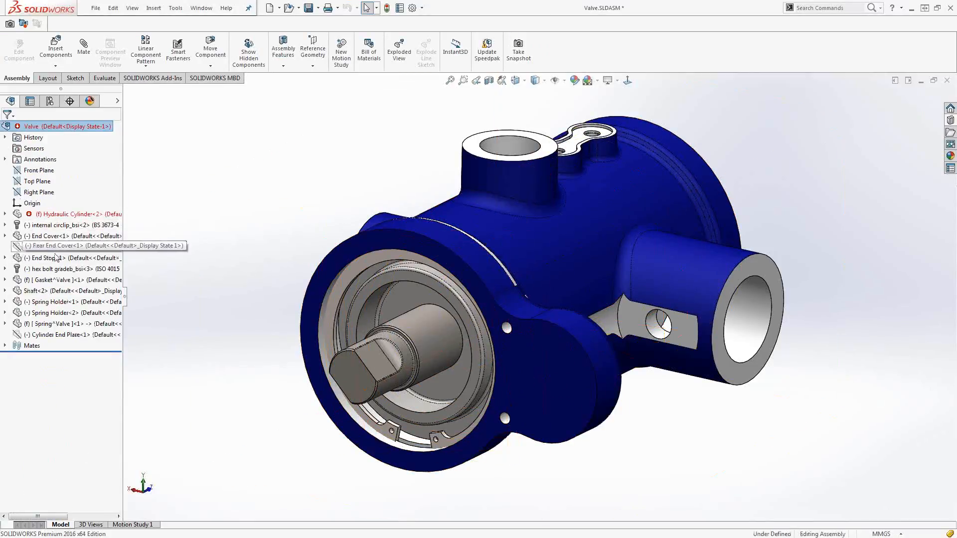
pyautogui.click(52, 279)
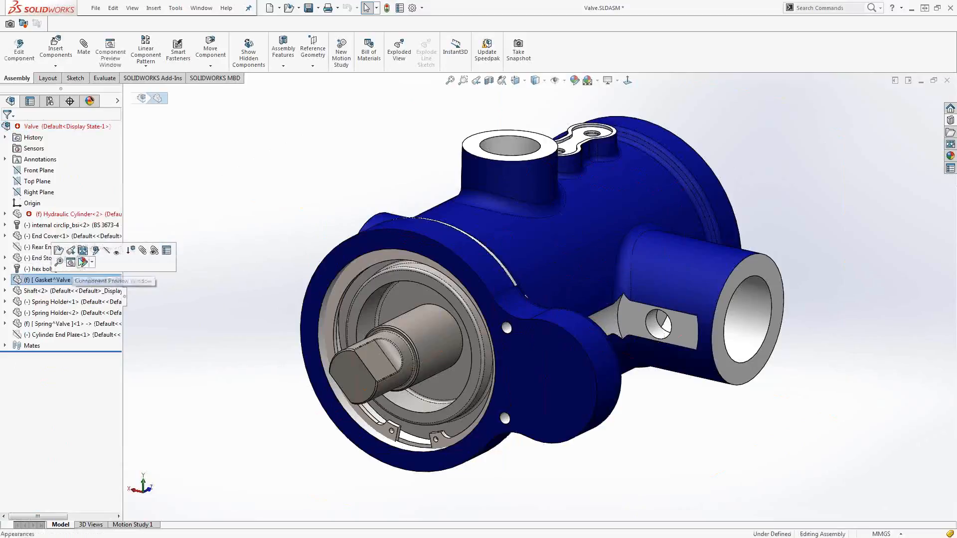
pyautogui.click(95, 251)
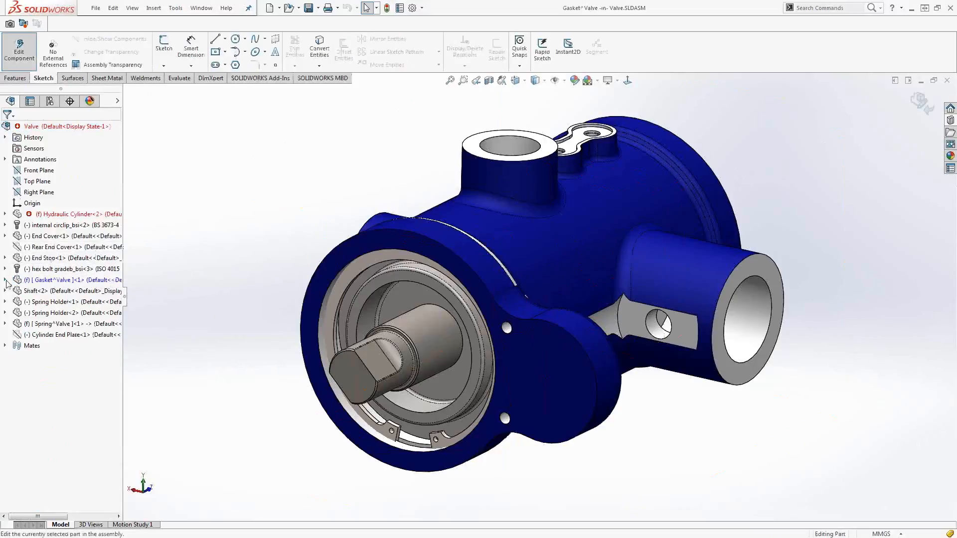
pyautogui.click(432, 253)
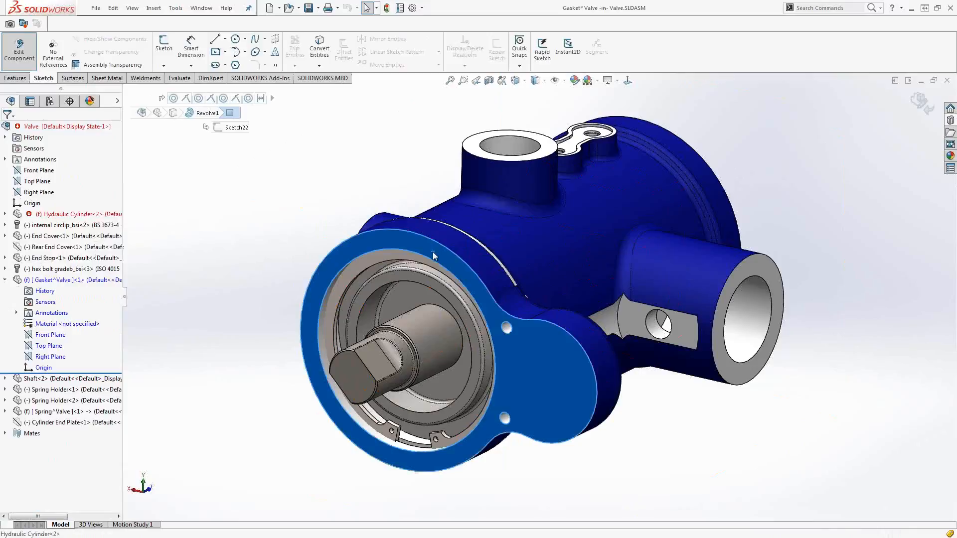
pyautogui.click(472, 222)
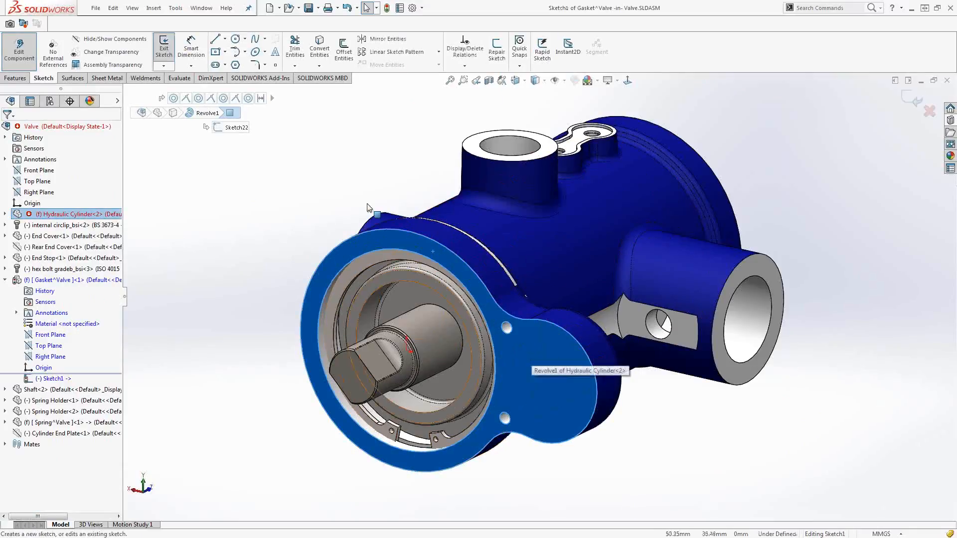
# Convert the cylinder's front flange face outline and all its inner loops into the gasket sketch.
pyautogui.click(319, 48)
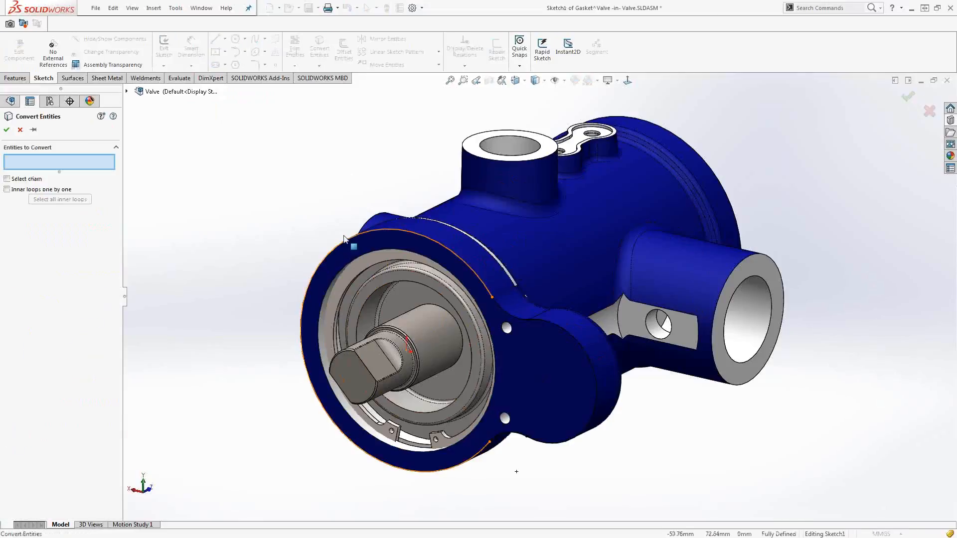
pyautogui.click(361, 246)
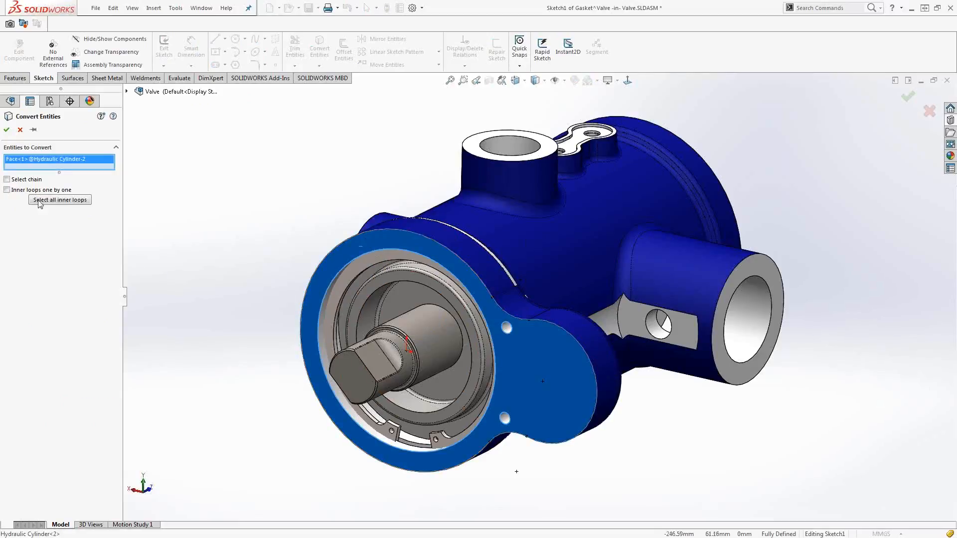
pyautogui.click(59, 200)
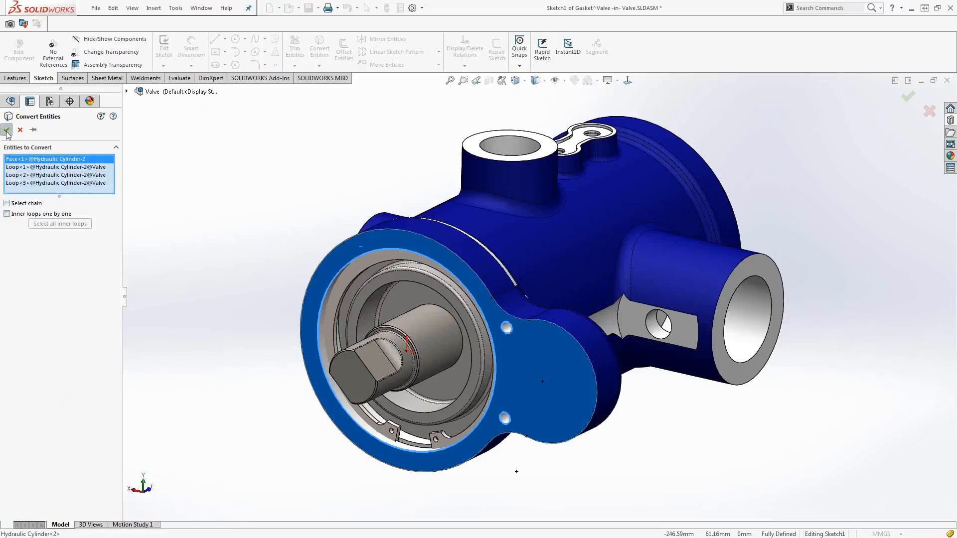
pyautogui.press('Return')
# Extrude the gasket profile as a 10 mm blind boss and return to the assembly.
pyautogui.click(15, 79)
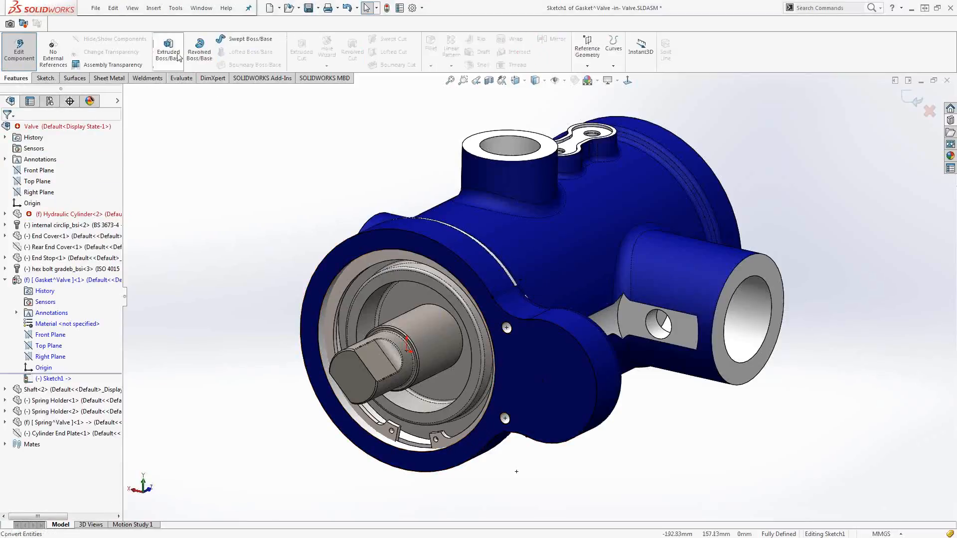
pyautogui.click(178, 56)
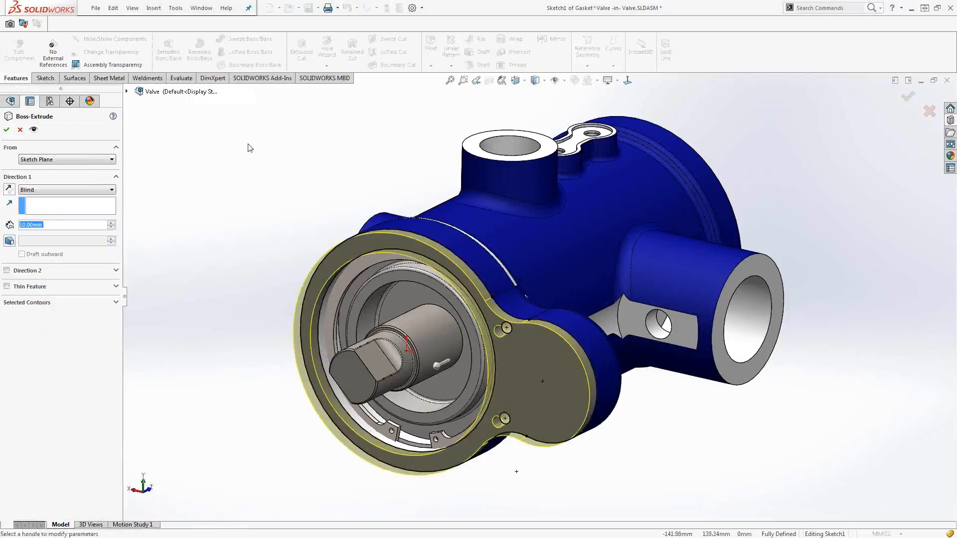
pyautogui.press('Return')
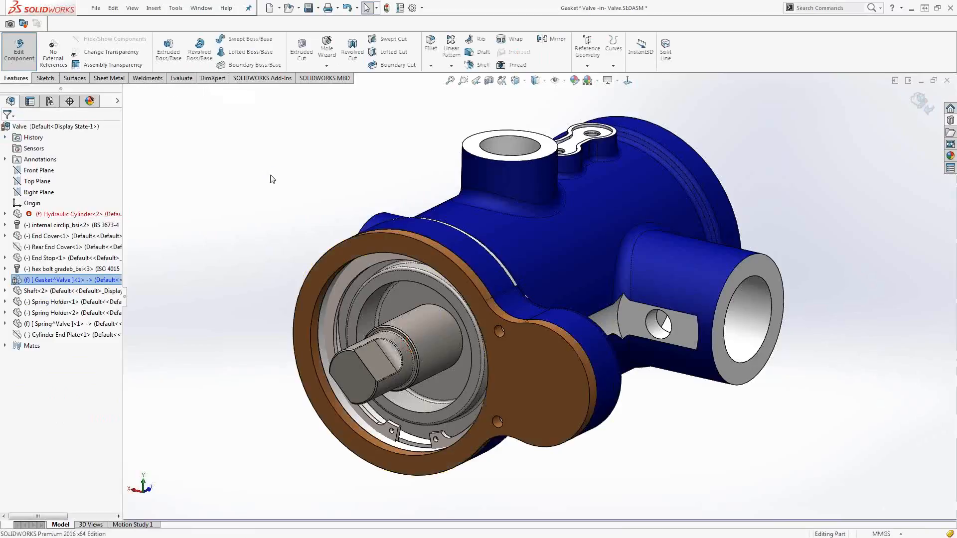
pyautogui.click(270, 175)
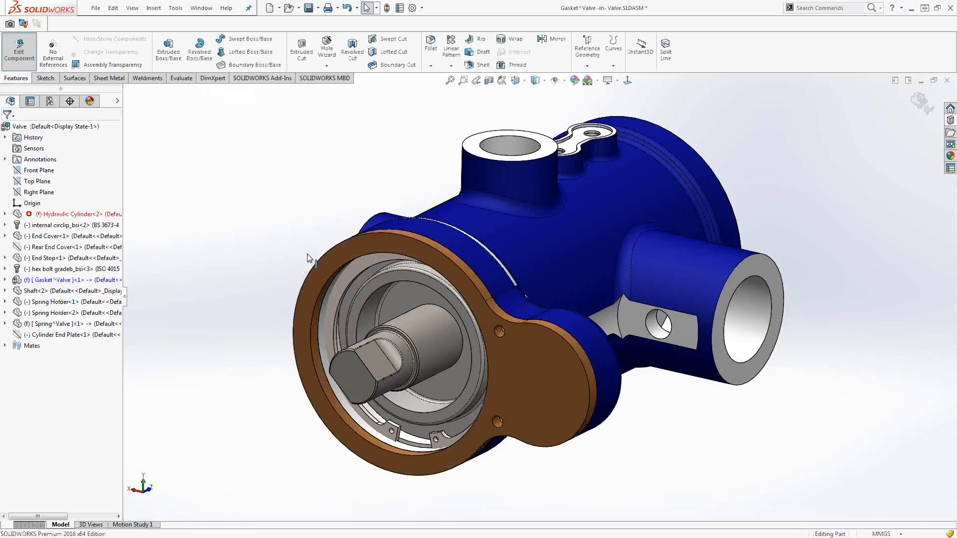
pyautogui.moveTo(307, 255); pyautogui.dragTo(318, 274, button='middle')
pyautogui.click(918, 100)
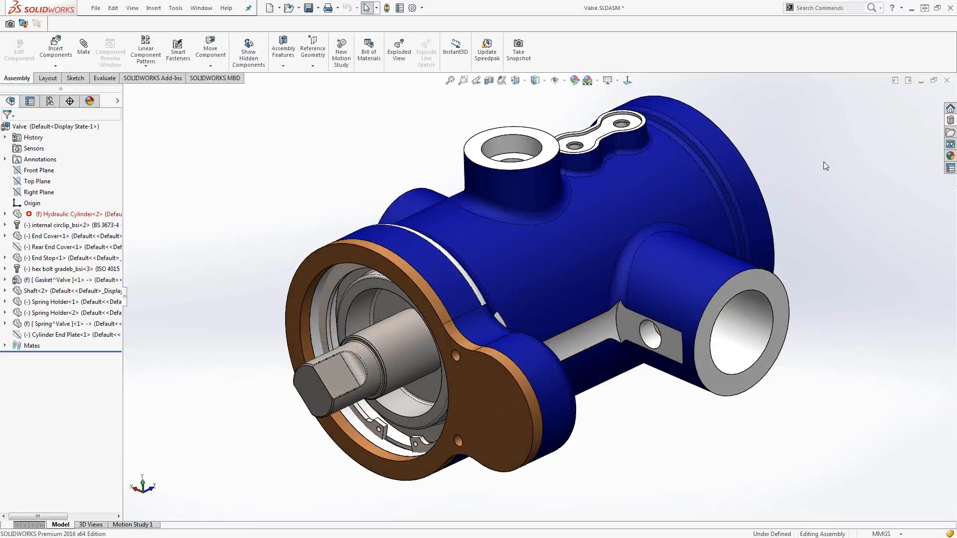
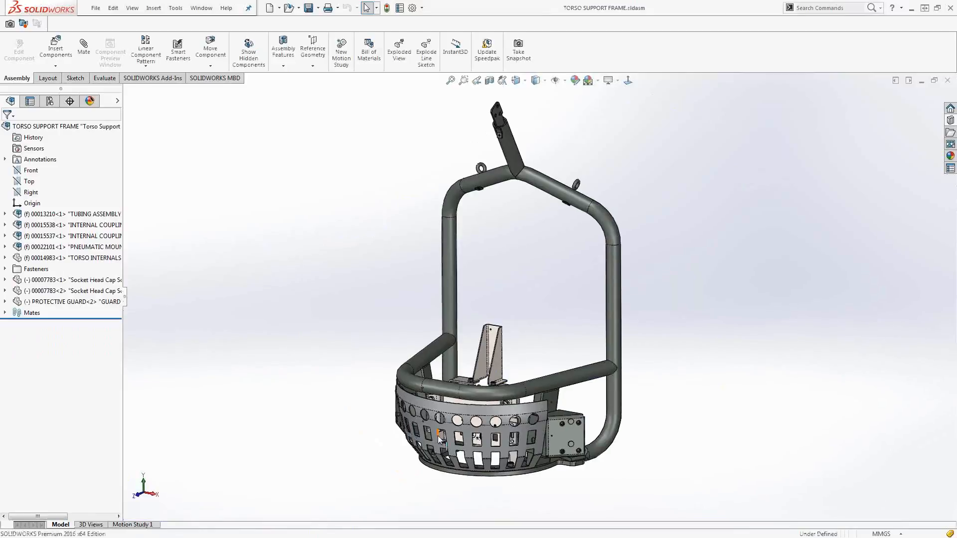
# Open the PROTECTIVE GUARD part from the torso support frame assembly in its own window.
pyautogui.scroll(-5, 437, 435)
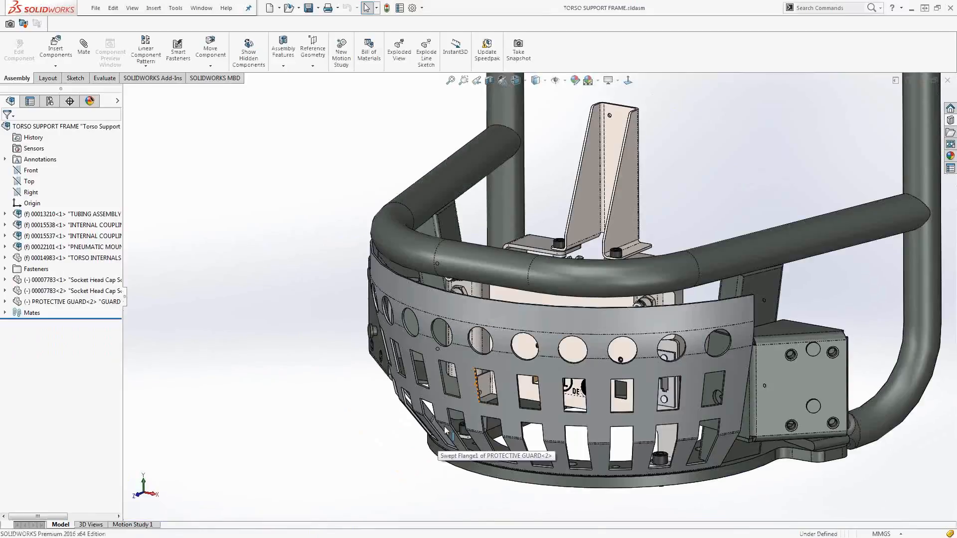
pyautogui.rightClick(444, 426)
pyautogui.click(474, 75)
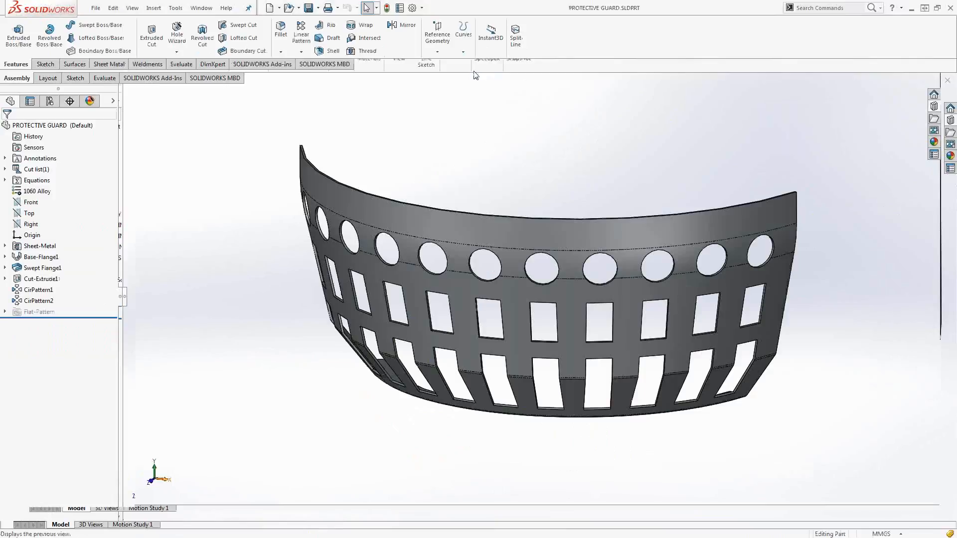
pyautogui.moveTo(523, 294)
pyautogui.mouseDown(button='middle')
pyautogui.moveTo(390, 278)
pyautogui.moveTo(621, 297)
pyautogui.moveTo(594, 290)
pyautogui.moveTo(484, 313)
pyautogui.moveTo(379, 288)
pyautogui.moveTo(448, 279)
pyautogui.mouseUp(button='middle')
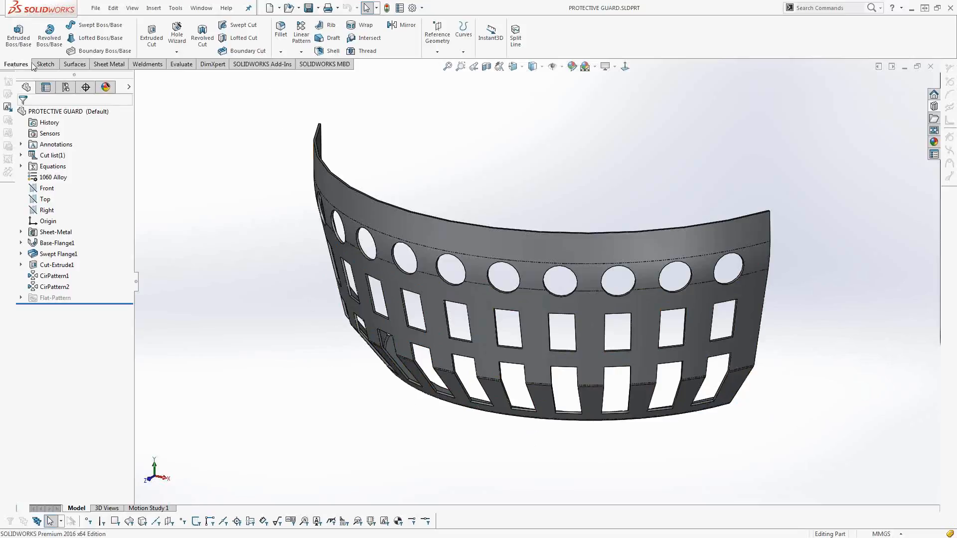
# Flatten the perforated guard to examine its swept flange flat pattern, and restore the folded shape.
pyautogui.click(111, 65)
pyautogui.click(363, 51)
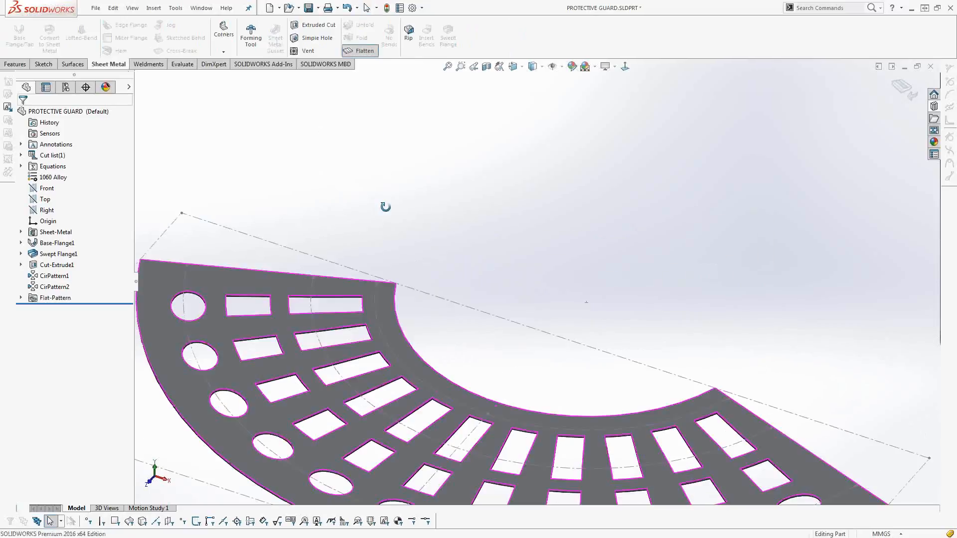
pyautogui.moveTo(378, 231); pyautogui.dragTo(423, 351, button='middle')
pyautogui.click(905, 90)
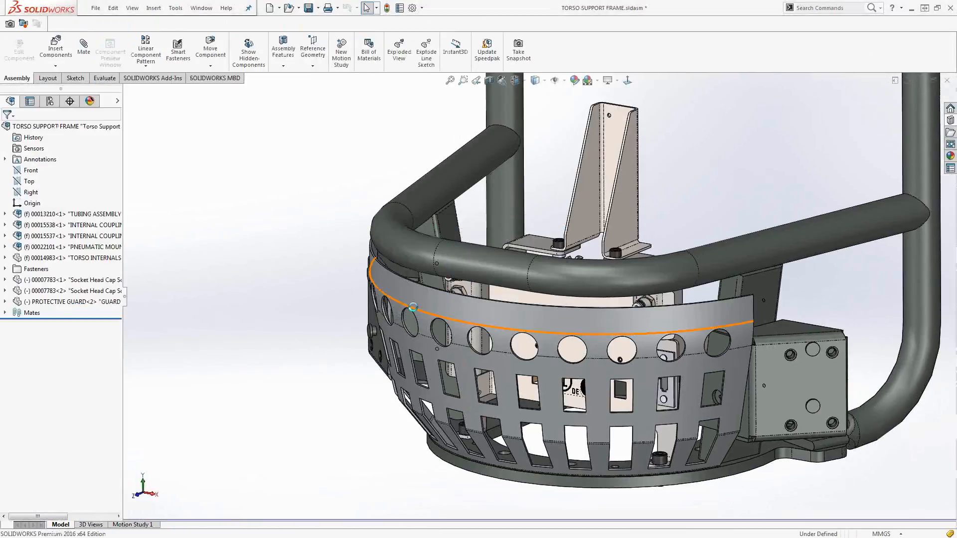
# Open the parent subassembly 00013238.sldasm of the arm mount plate beside the protective guard.
pyautogui.moveTo(413, 307); pyautogui.dragTo(307, 311, button='middle')
pyautogui.click(307, 310)
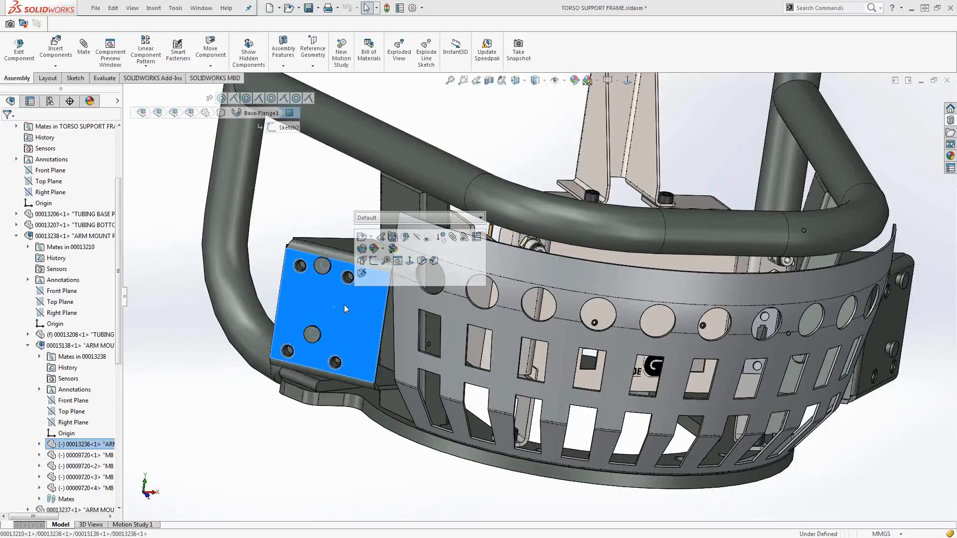
pyautogui.click(371, 238)
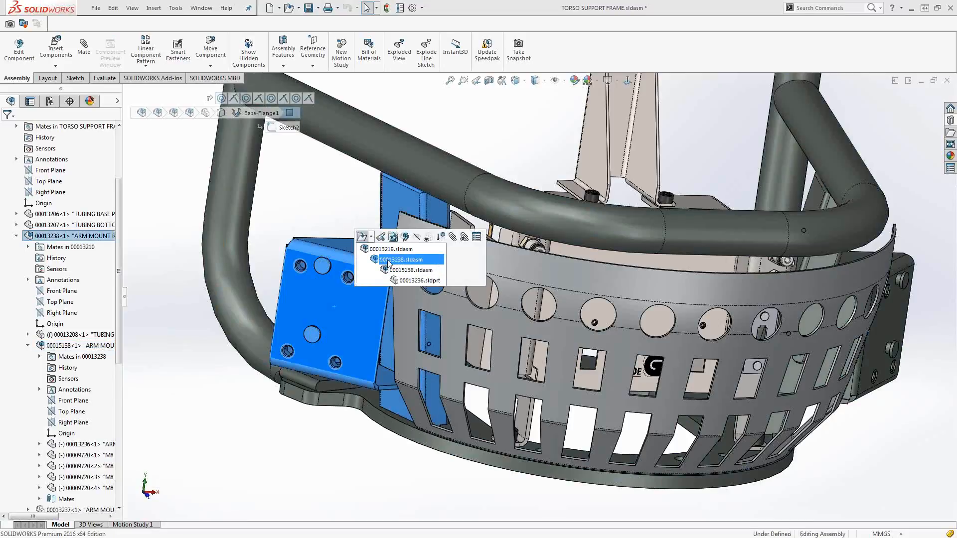
pyautogui.click(387, 262)
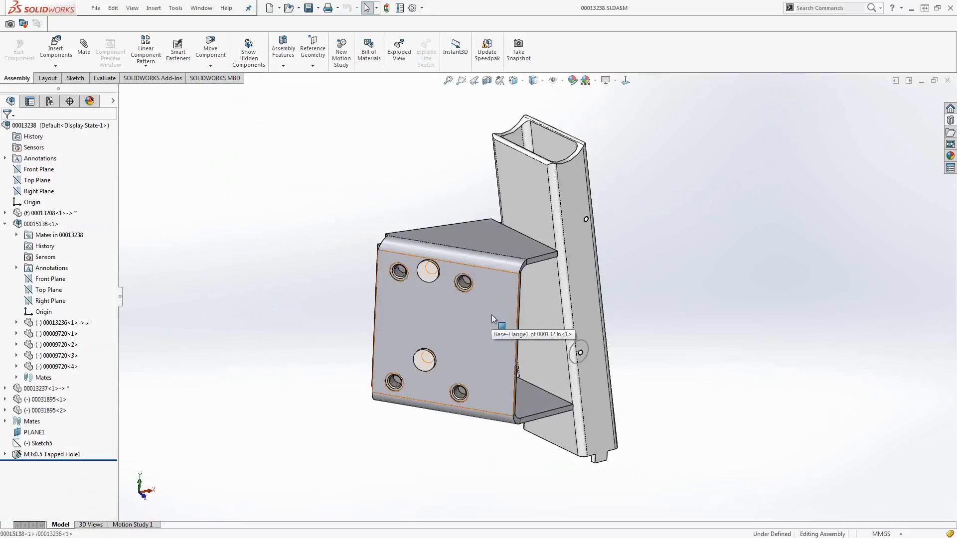
# Edit the arm mount bracket part 00013236 in the context of the subassembly.
pyautogui.click(491, 315)
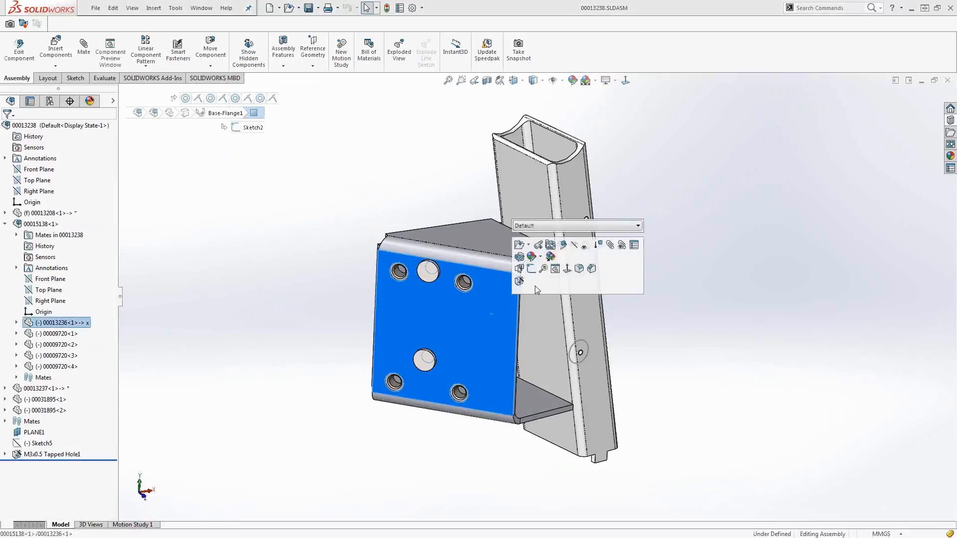
pyautogui.click(563, 245)
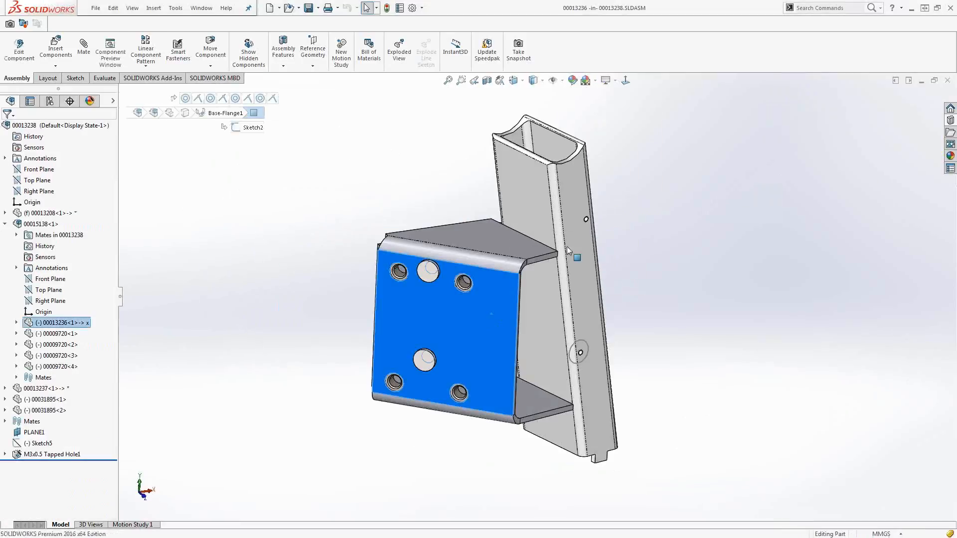
pyautogui.scroll(-3, 585, 288)
pyautogui.scroll(2, 573, 297)
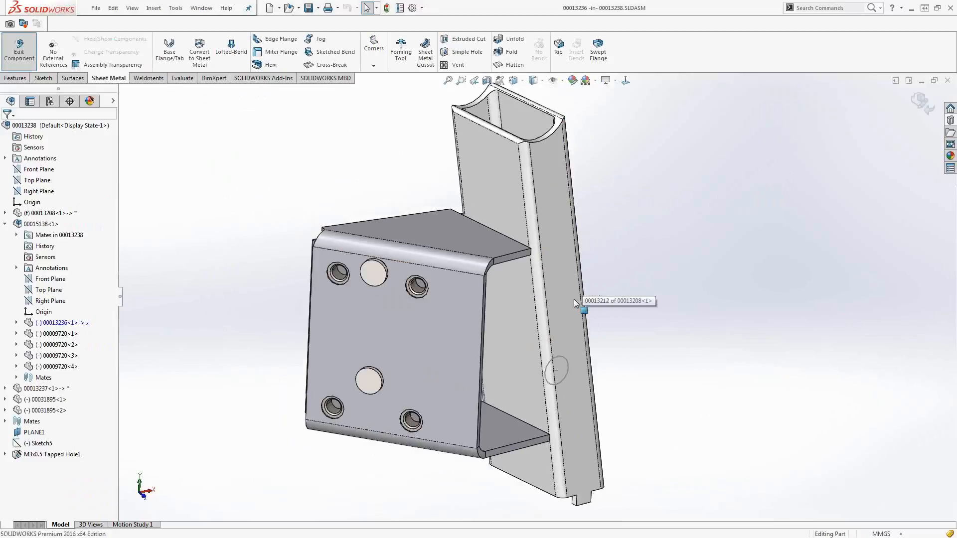
# Start an edge flange on the bracket plate's vertical edge, 96 mm long and parallel to the end face of the upper bent flange.
pyautogui.click(271, 41)
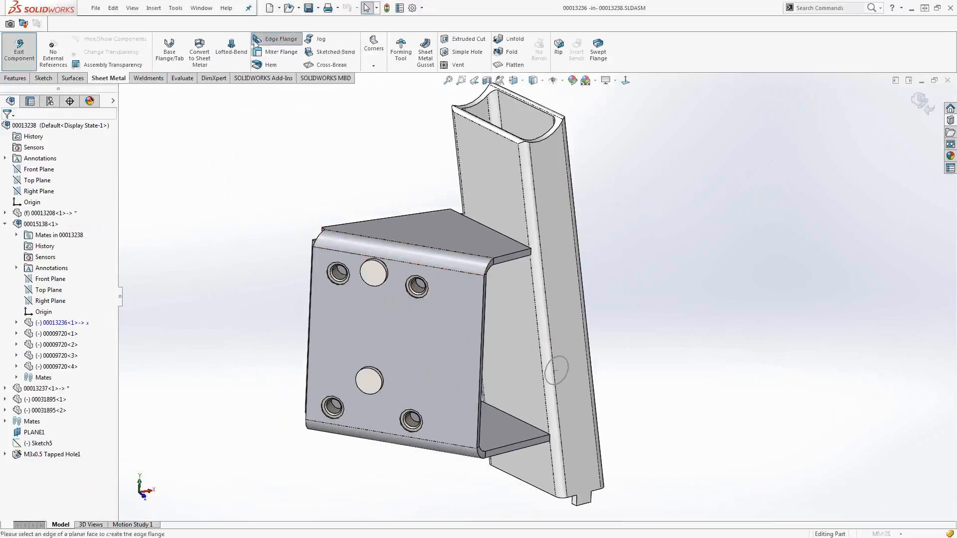
pyautogui.click(480, 331)
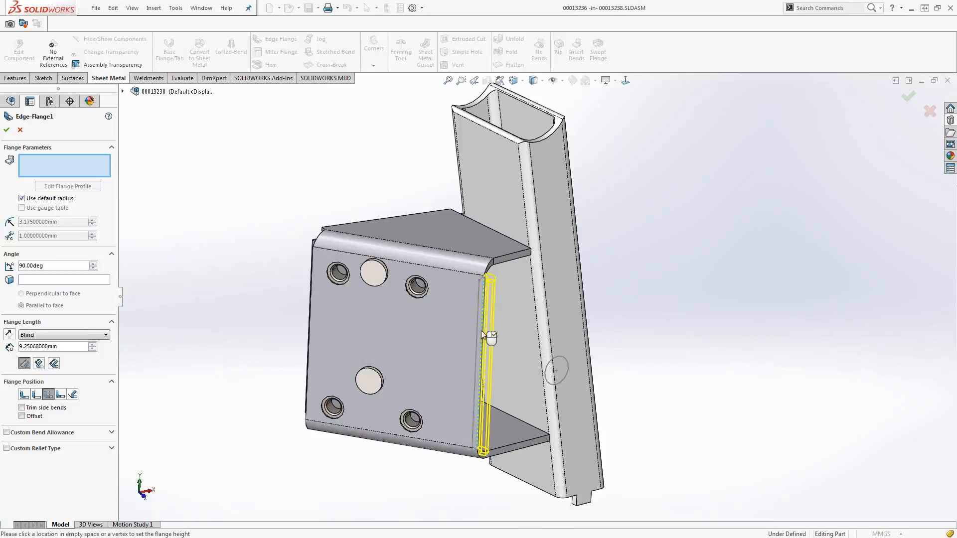
pyautogui.click(589, 315)
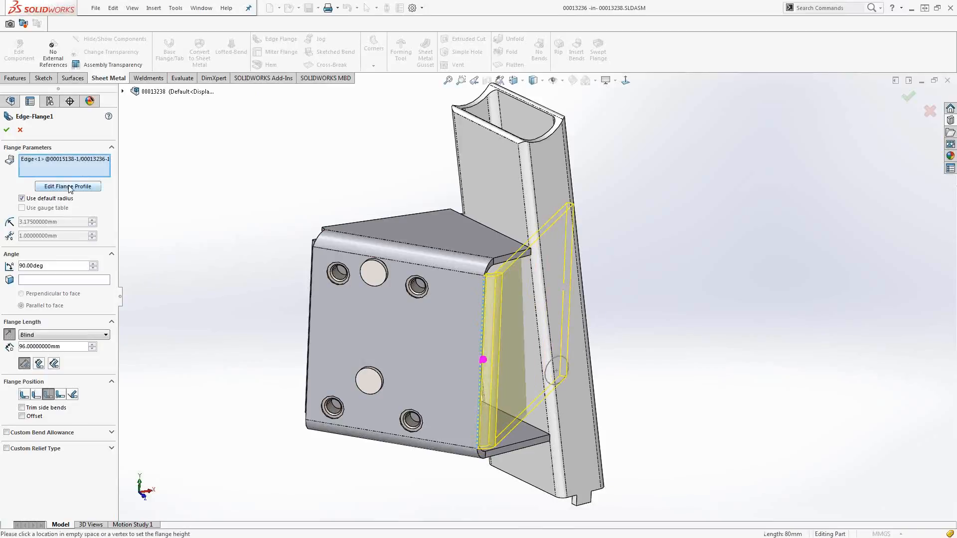
pyautogui.click(62, 281)
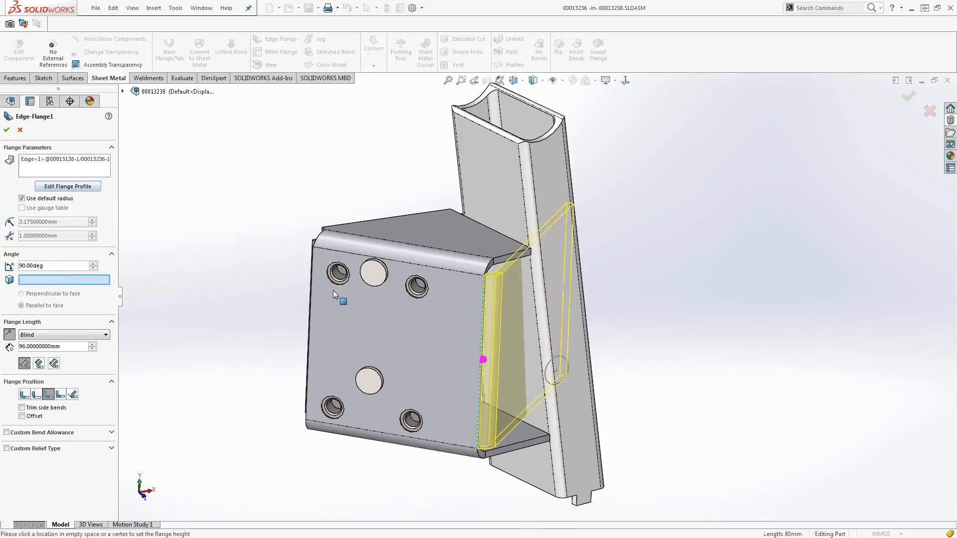
pyautogui.click(521, 255)
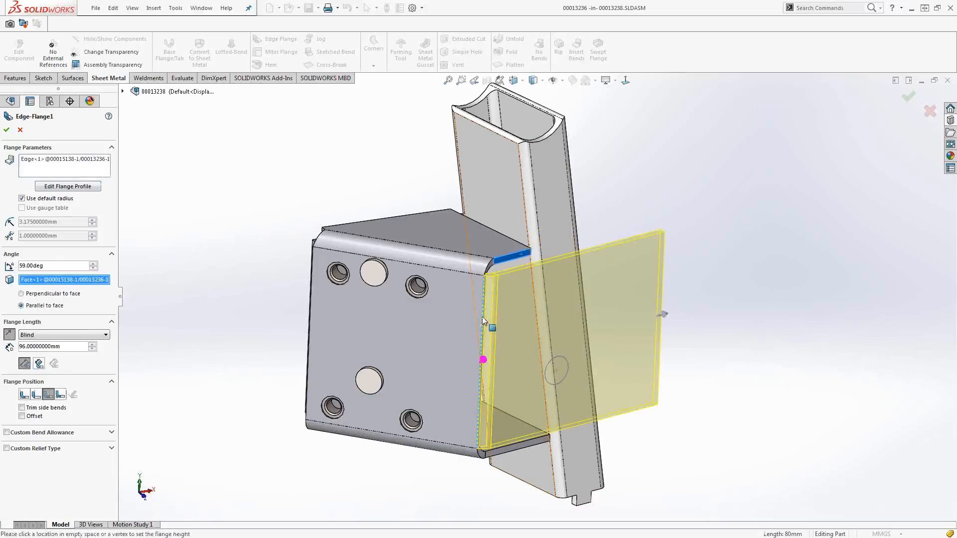
# Edit the flange profile and move its upper outer corner inward, to a Y coordinate of about 71.5 mm.
pyautogui.click(68, 186)
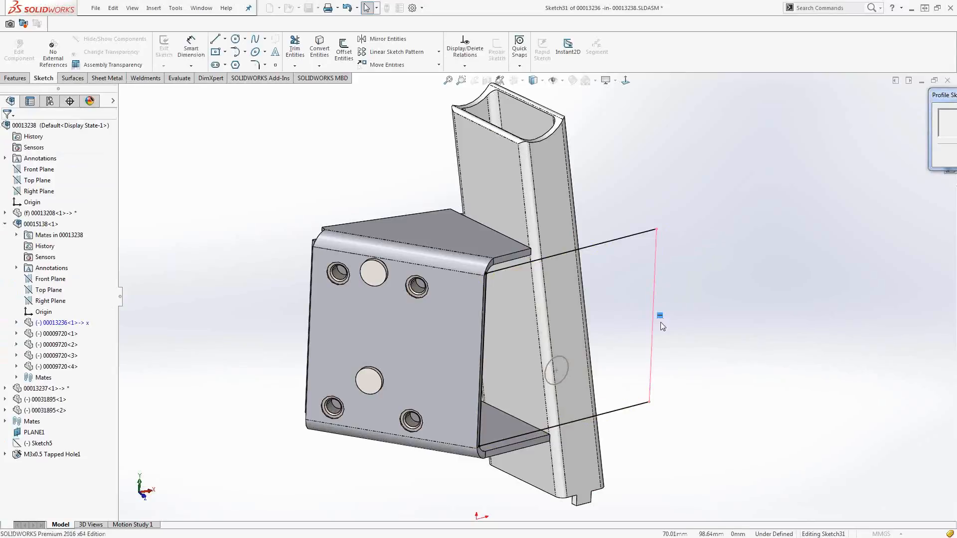
pyautogui.click(657, 229)
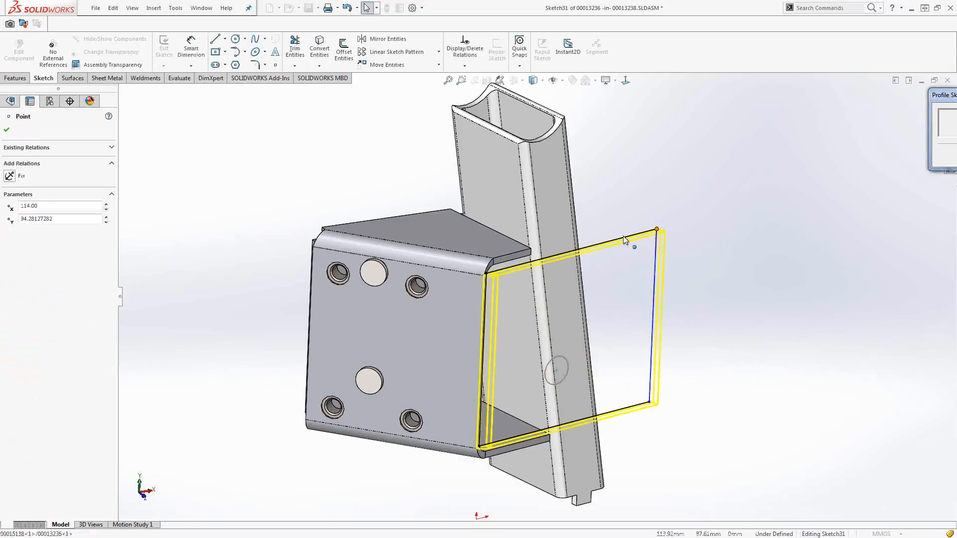
pyautogui.moveTo(625, 240); pyautogui.dragTo(632, 251)
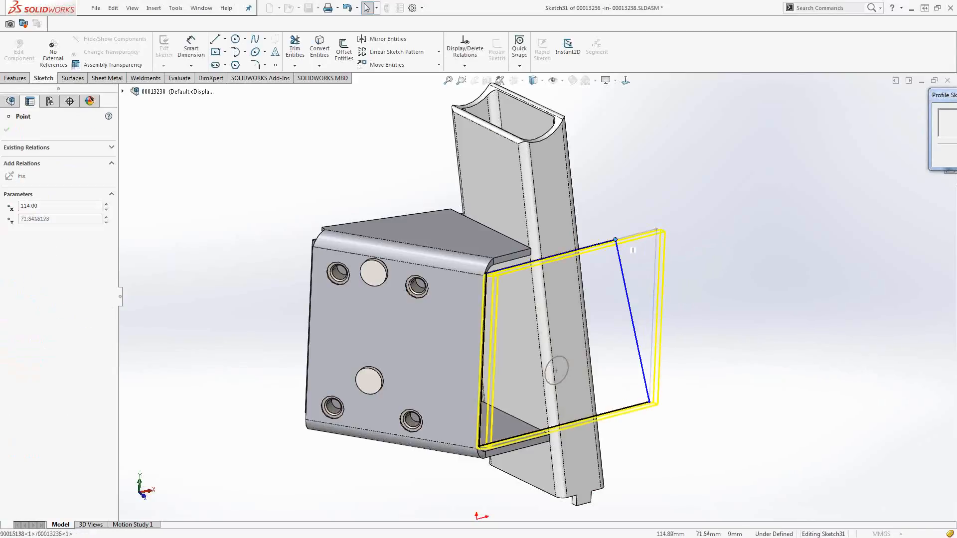
pyautogui.click(584, 313)
pyautogui.press('Escape')
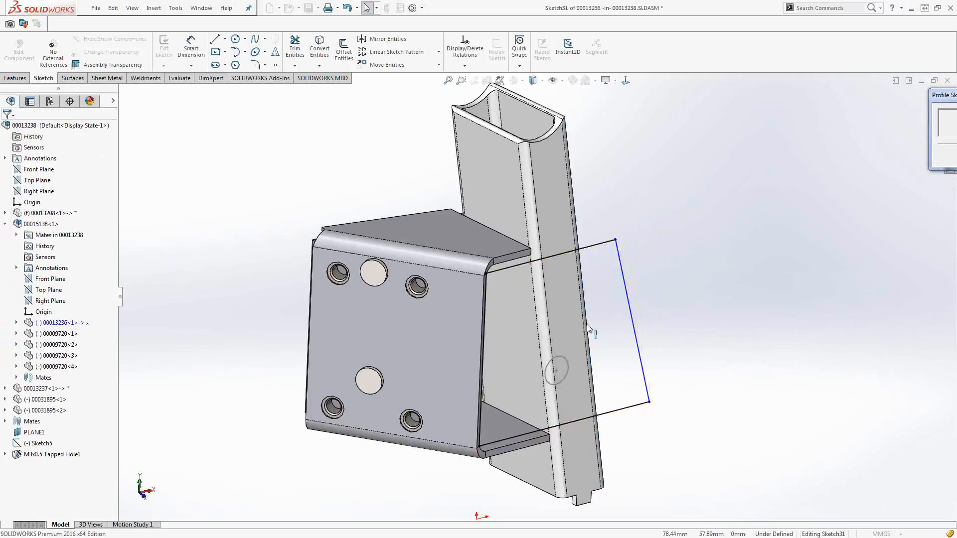
# Make the flange profile's outer line collinear with the tube's long slanted edge.
pyautogui.moveTo(584, 320); pyautogui.dragTo(547, 328, button='middle')
pyautogui.keyDown('ctrl'); pyautogui.click(618, 301); pyautogui.keyUp('ctrl')
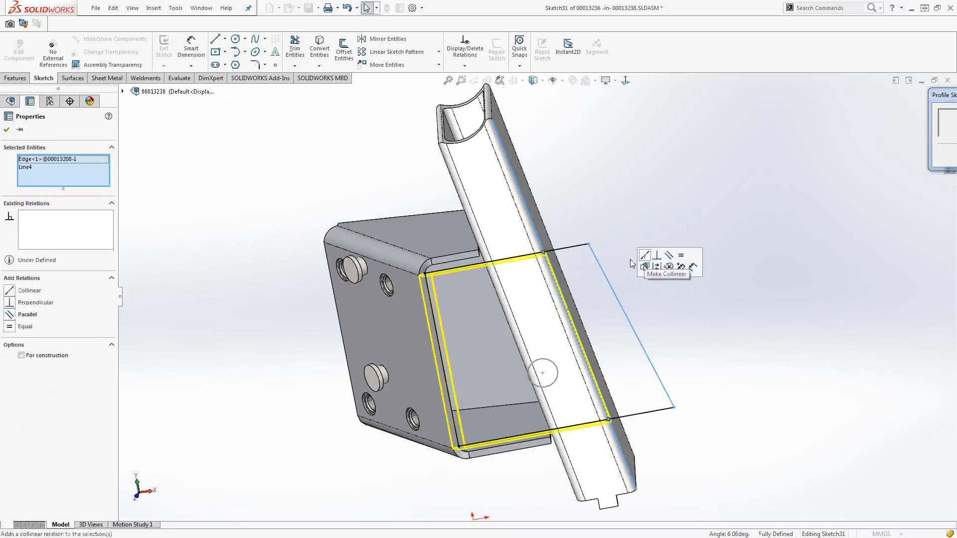
pyautogui.click(645, 256)
pyautogui.moveTo(605, 297); pyautogui.dragTo(631, 270, button='middle')
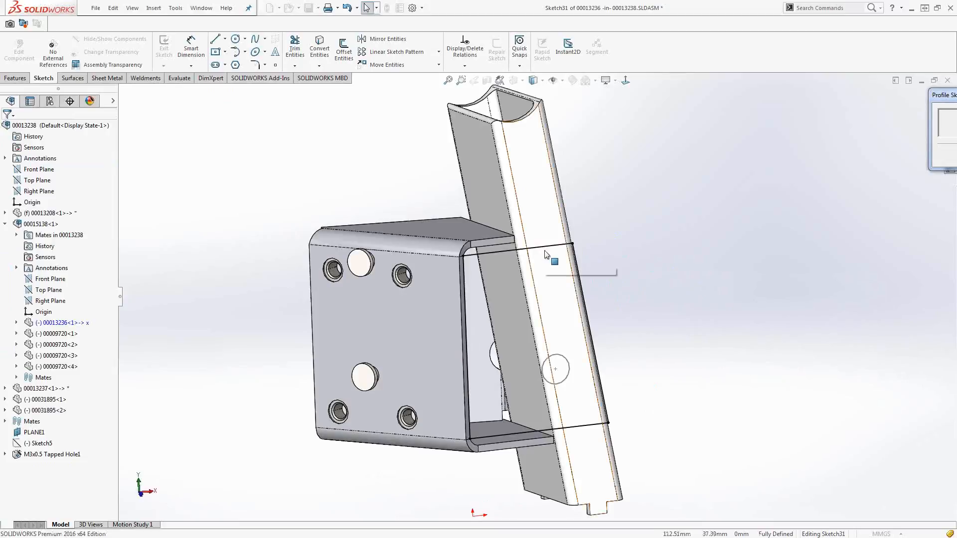
# Move the flange profile's upper line above the bracket's top bend, leaving the line about 48 mm long.
pyautogui.moveTo(943, 95)
pyautogui.mouseDown()
pyautogui.moveTo(744, 113)
pyautogui.moveTo(606, 112)
pyautogui.mouseUp()
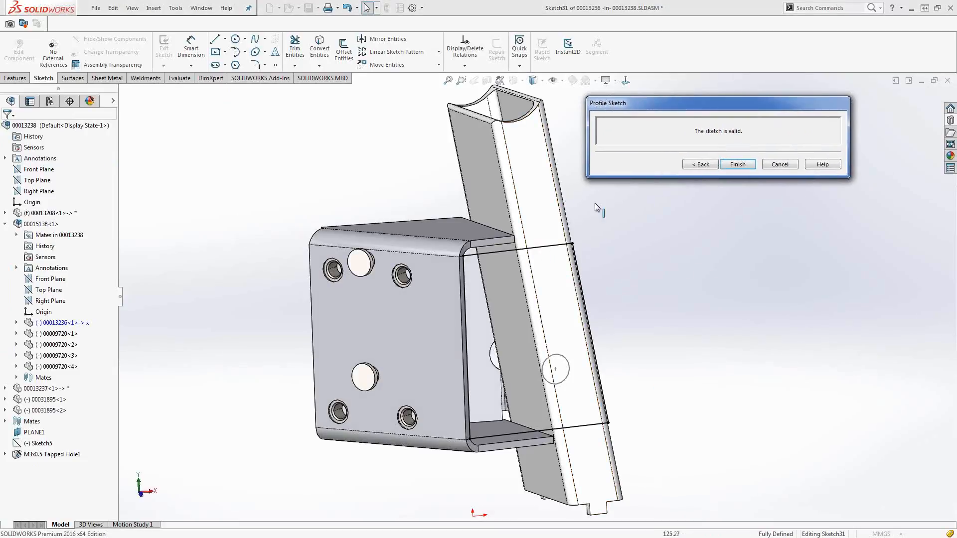
pyautogui.click(549, 247)
pyautogui.moveTo(550, 250); pyautogui.dragTo(550, 207)
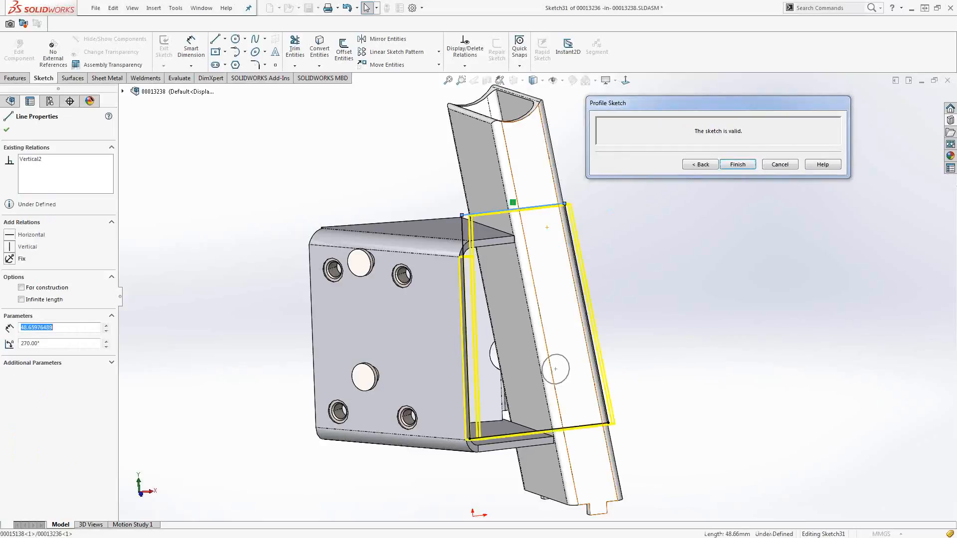
pyautogui.click(538, 431)
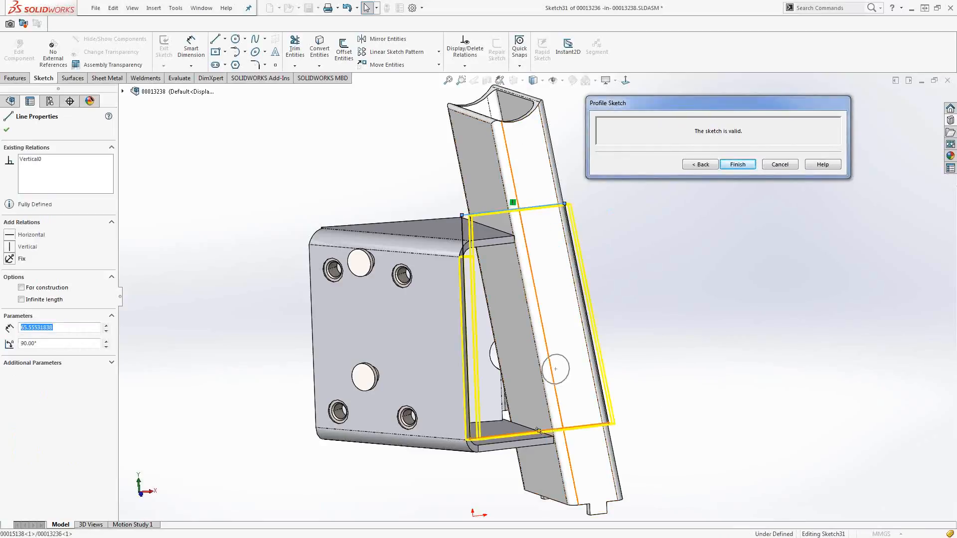
pyautogui.moveTo(500, 212); pyautogui.dragTo(501, 288)
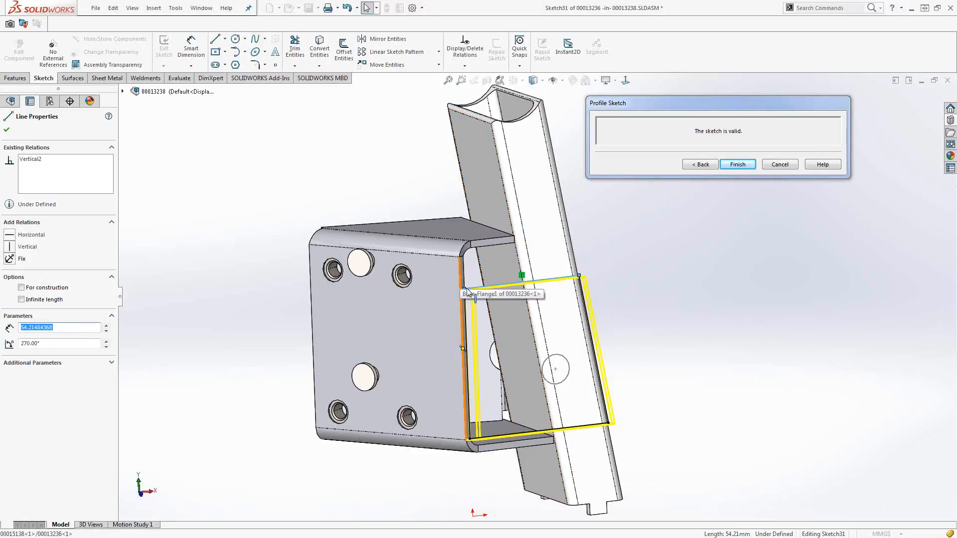
pyautogui.moveTo(491, 283); pyautogui.dragTo(492, 211)
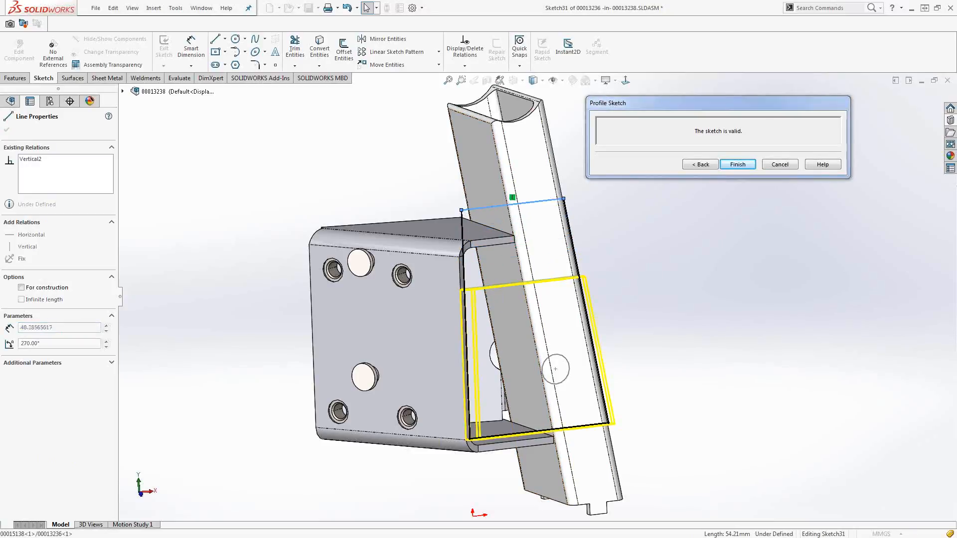
# Move the profile's lower line below the bracket, about 69 mm long, and complete the edge flange.
pyautogui.click(508, 449)
pyautogui.moveTo(507, 459); pyautogui.dragTo(507, 481)
pyautogui.click(468, 443)
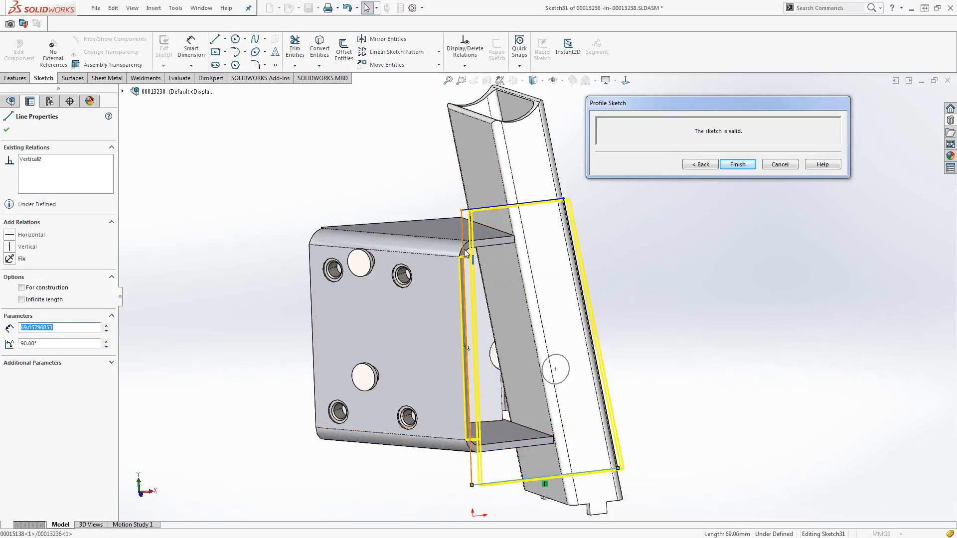
pyautogui.click(700, 164)
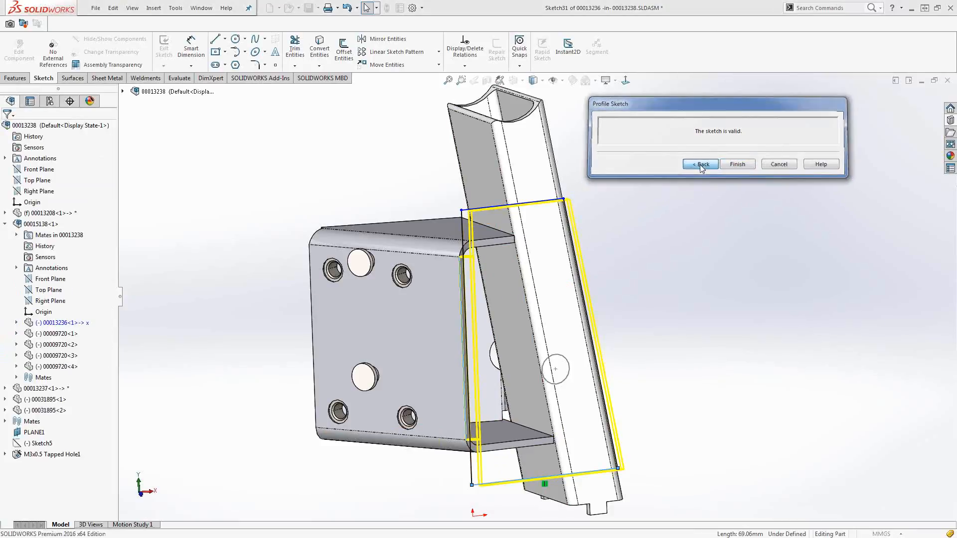
pyautogui.click(7, 129)
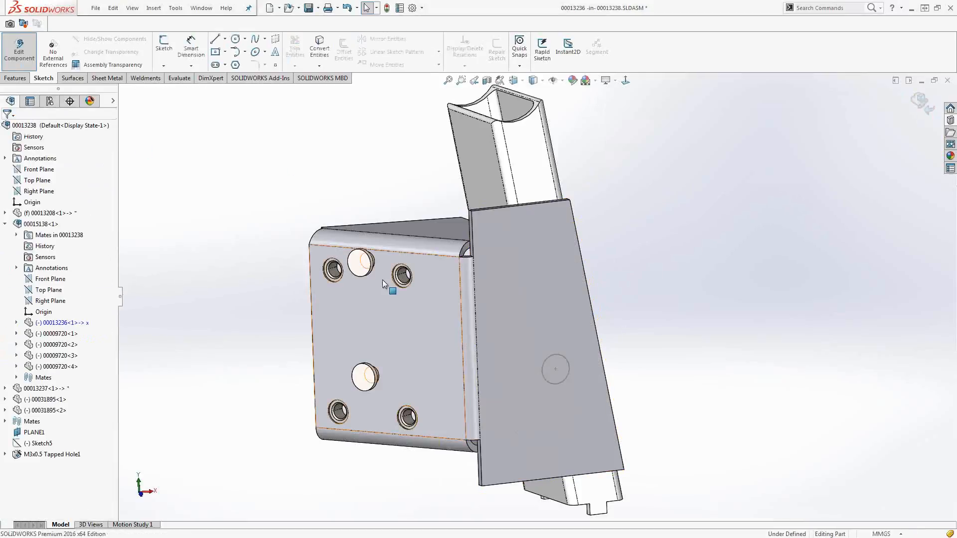
# Cut the 13 mm sketched circle on the edge flange Through All as a normal cut and return to the assembly.
pyautogui.moveTo(360, 279); pyautogui.dragTo(409, 300, button='middle')
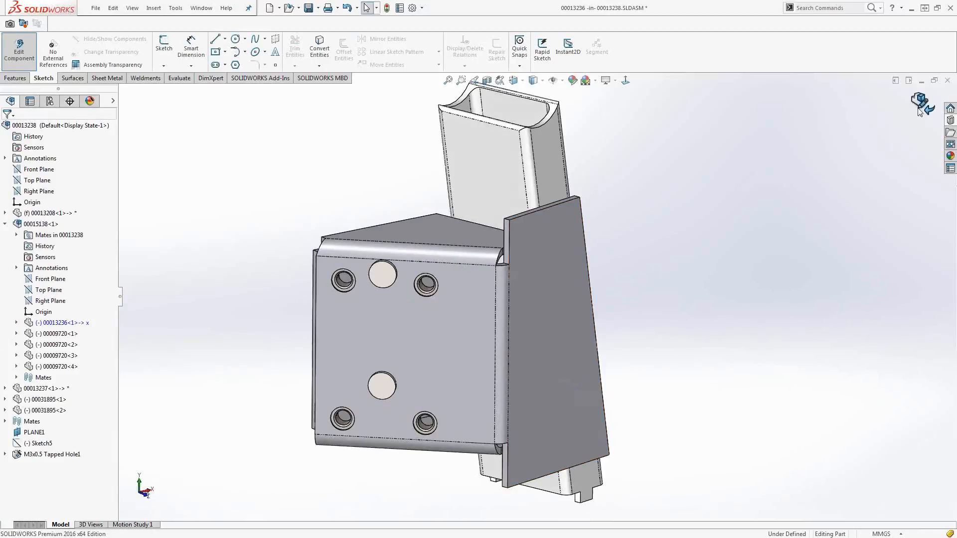
pyautogui.moveTo(499, 384); pyautogui.dragTo(514, 385, button='middle')
pyautogui.click(555, 376)
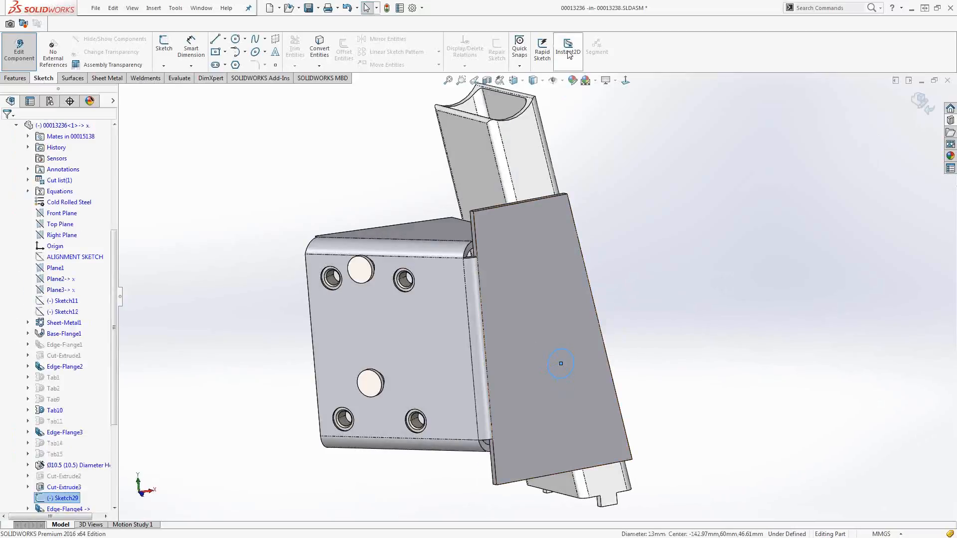
pyautogui.moveTo(566, 345); pyautogui.dragTo(573, 360, button='middle')
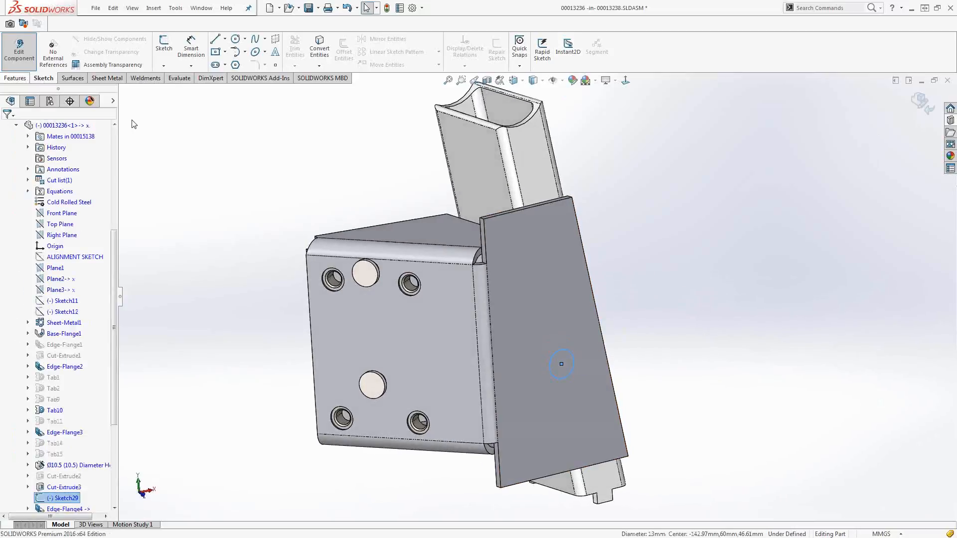
pyautogui.click(17, 78)
pyautogui.click(302, 50)
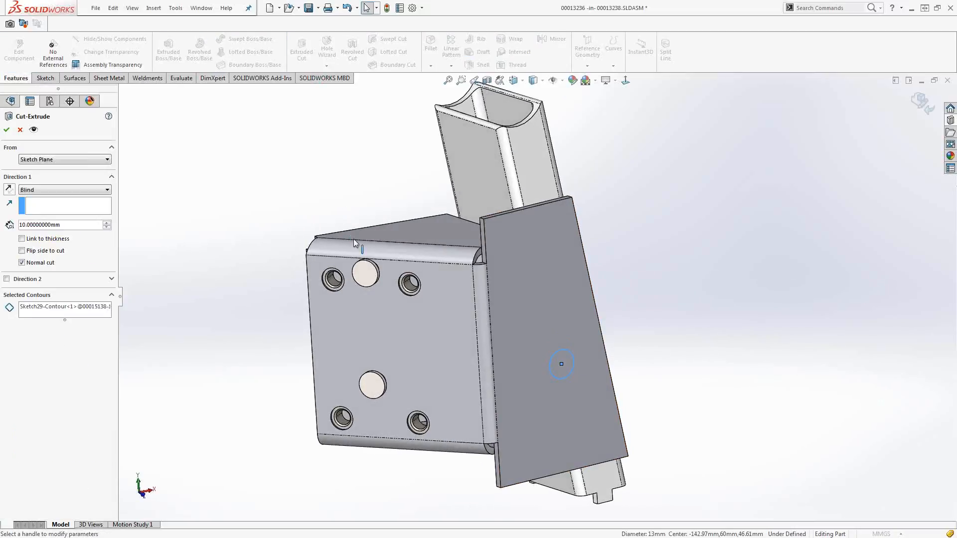
pyautogui.click(39, 190)
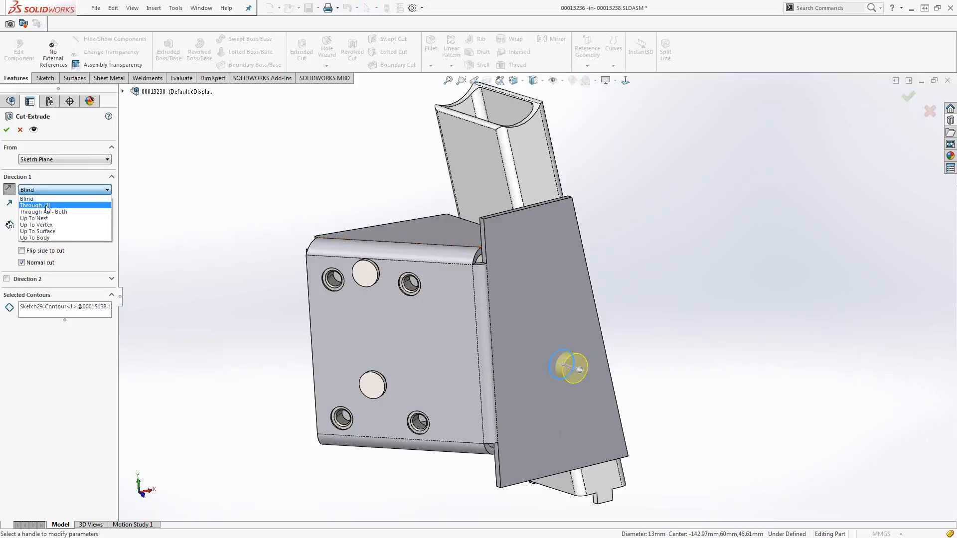
pyautogui.click(46, 204)
pyautogui.press('Return')
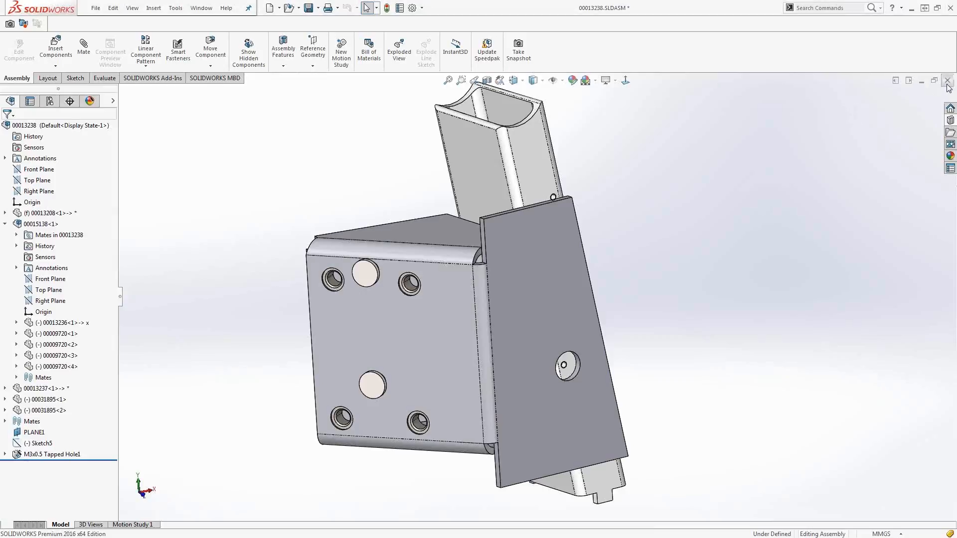
pyautogui.click(950, 124)
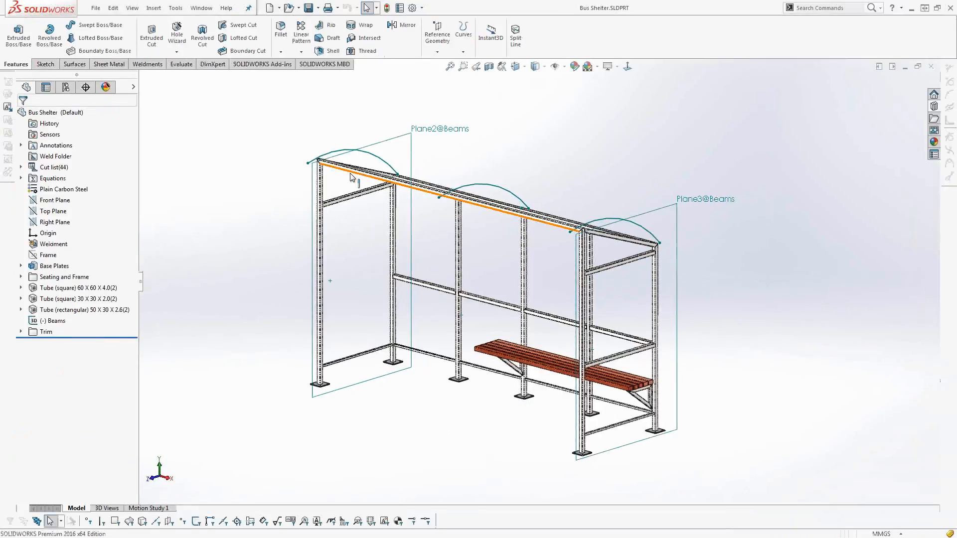
# In the Bus Shelter part, start an iso Tube (rectangular) 70 x 40 x 3.2 structural member on the Plane2 roof arc with material transferred from the profile.
pyautogui.scroll(-2, 352, 177)
pyautogui.scroll(-2, 351, 176)
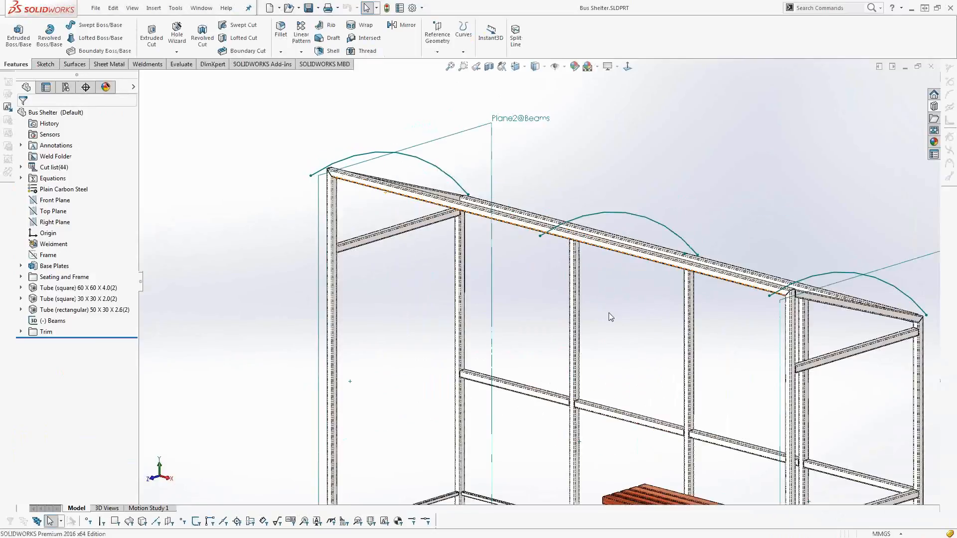
pyautogui.moveTo(609, 313); pyautogui.dragTo(612, 339, button='middle')
pyautogui.scroll(-2, 397, 212)
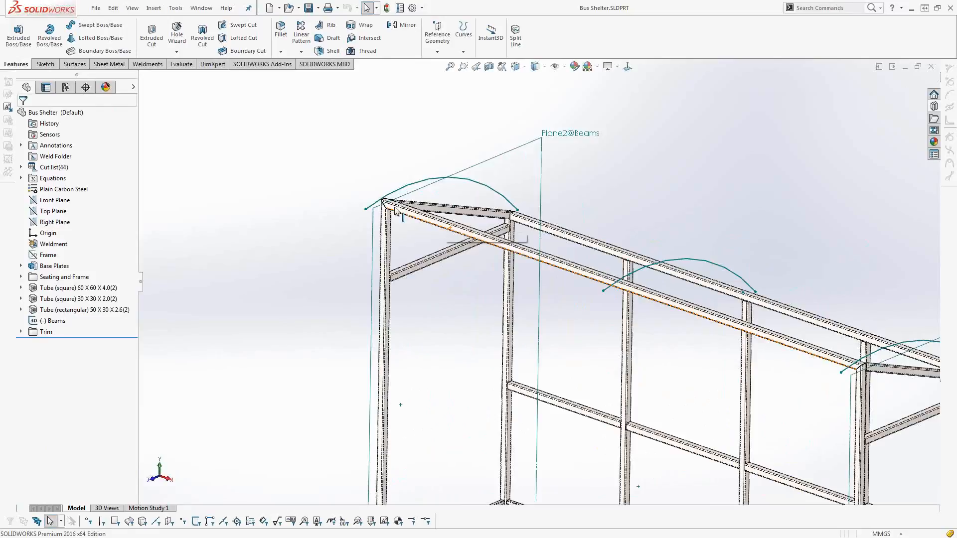
pyautogui.scroll(-3, 397, 212)
pyautogui.scroll(-1, 538, 221)
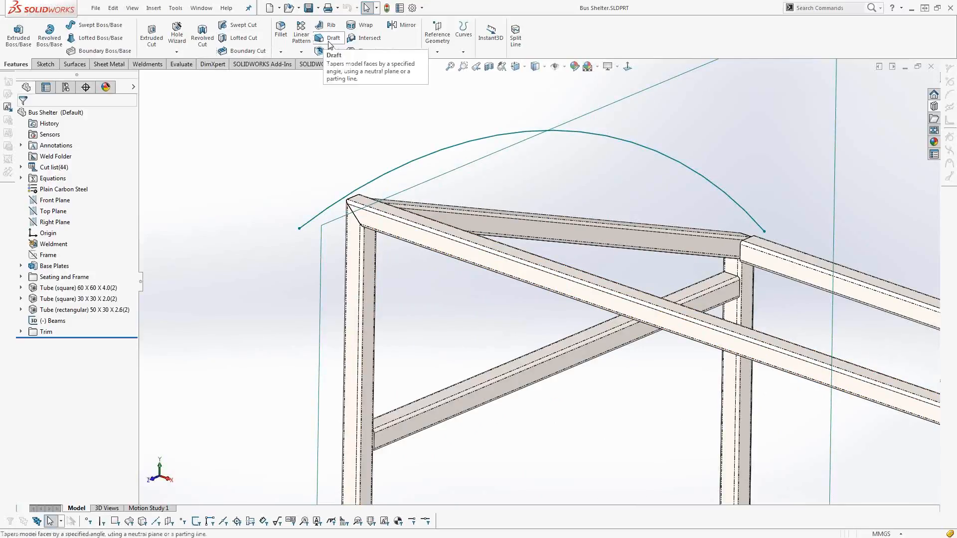
pyautogui.click(158, 69)
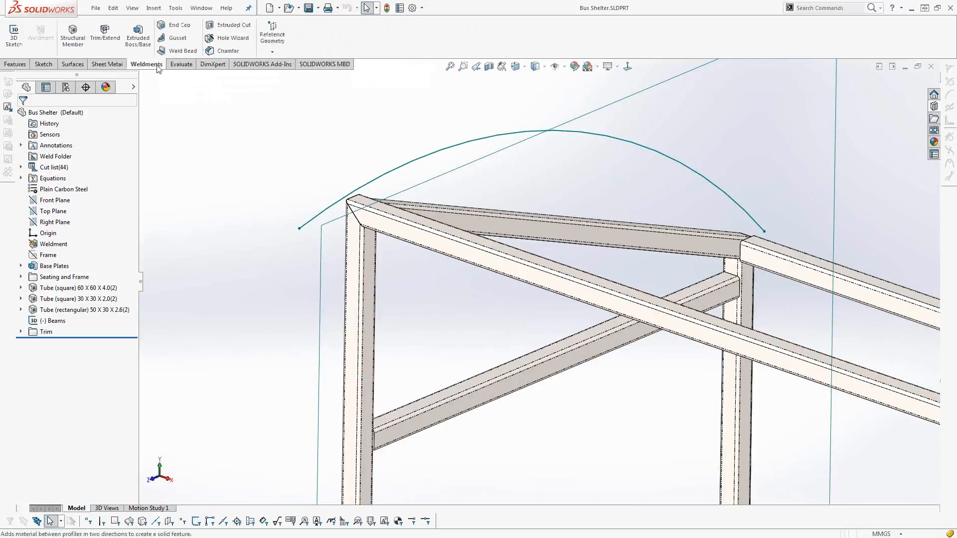
pyautogui.click(73, 40)
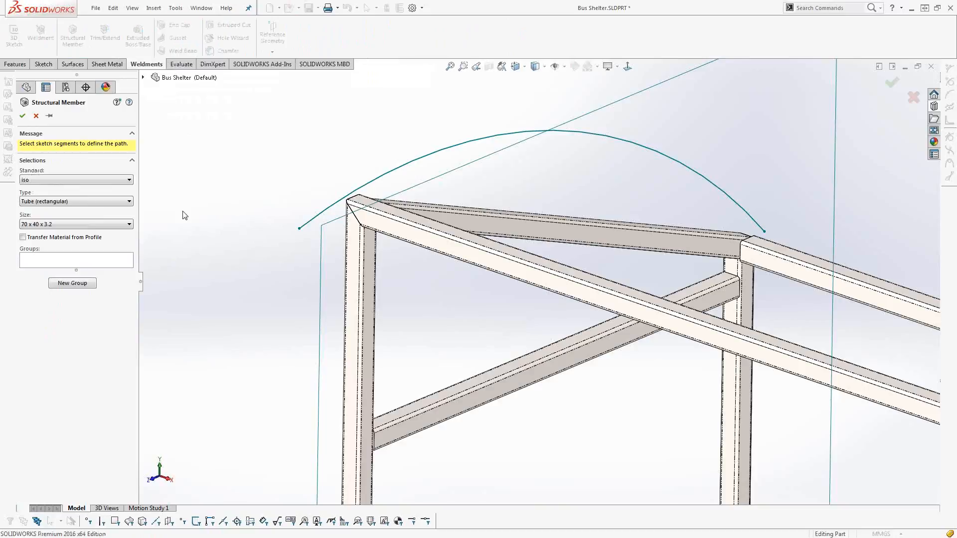
pyautogui.click(80, 225)
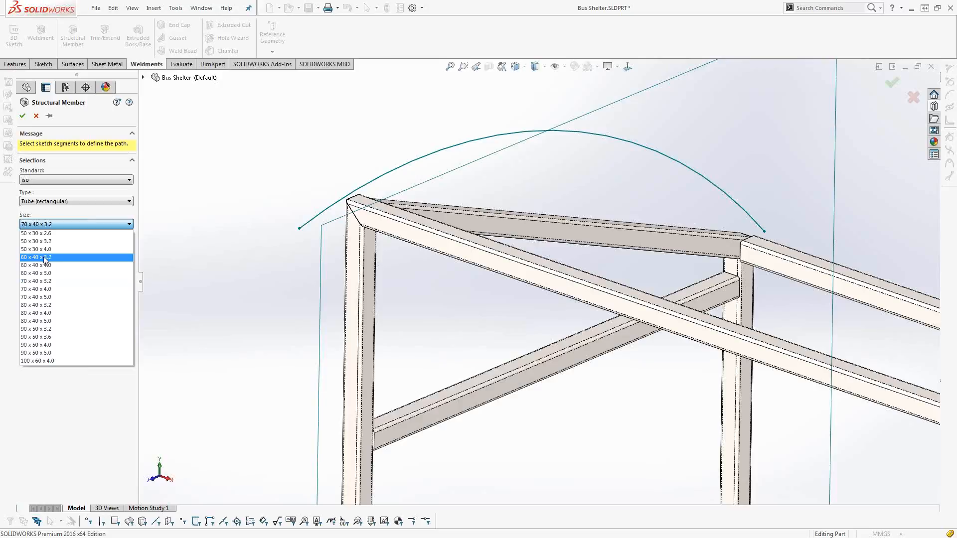
pyautogui.click(41, 225)
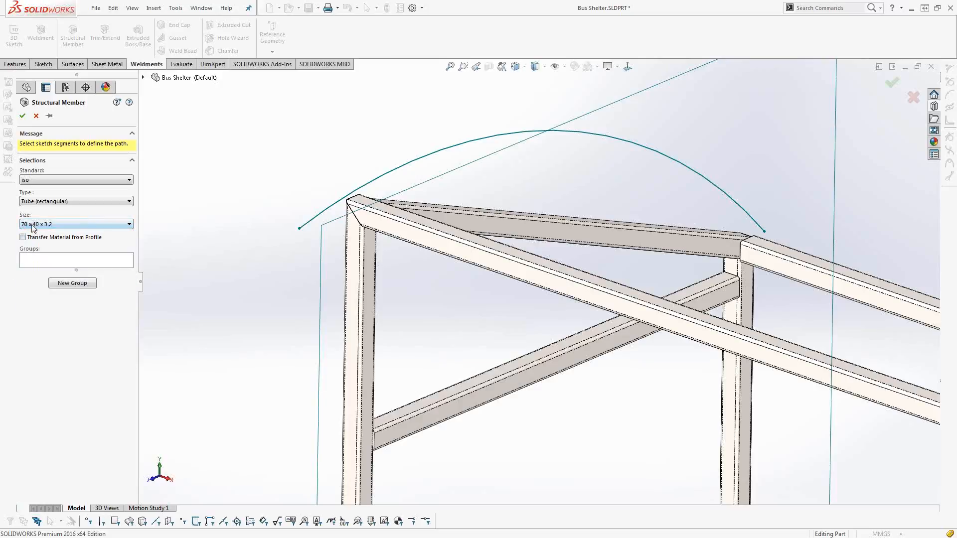
pyautogui.click(334, 206)
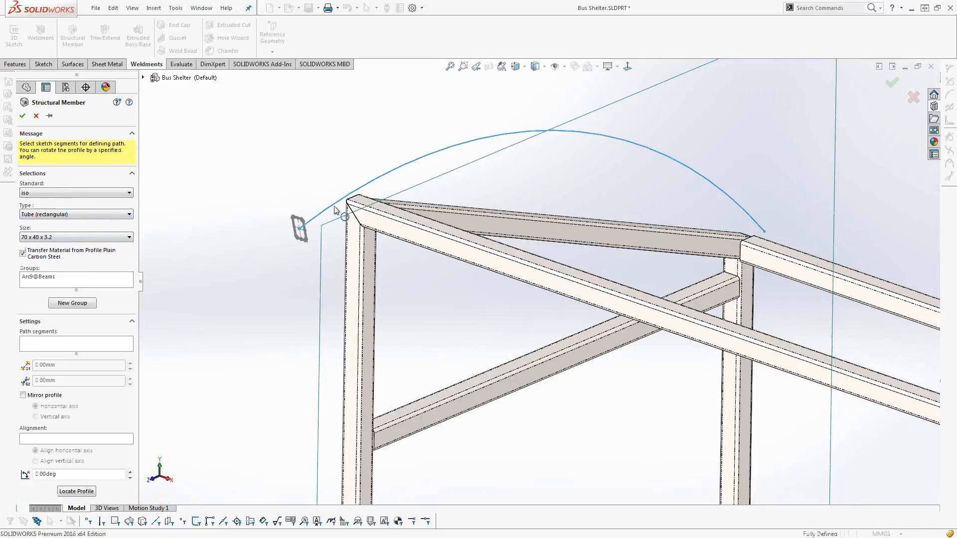
# Add a new structural member group that follows the middle roof arc.
pyautogui.click(72, 303)
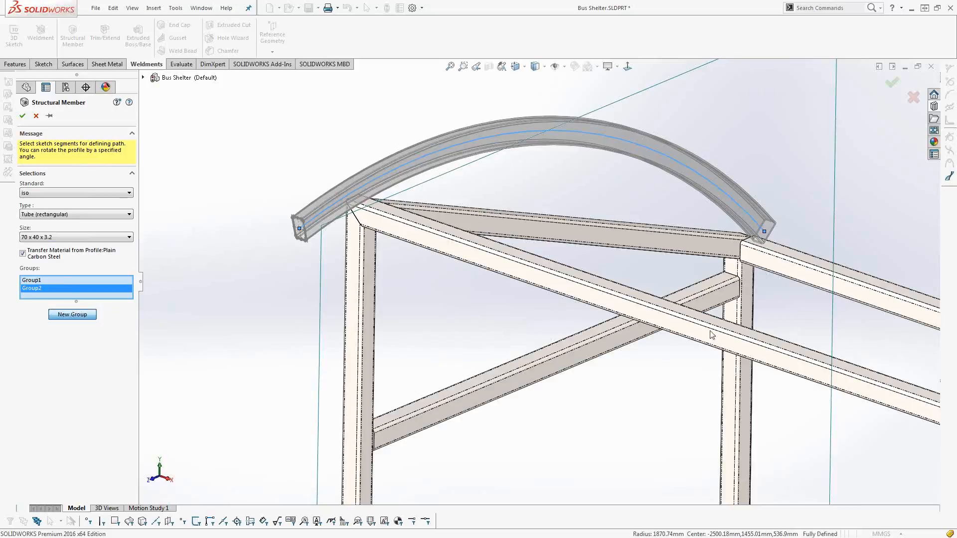
pyautogui.scroll(2, 663, 358)
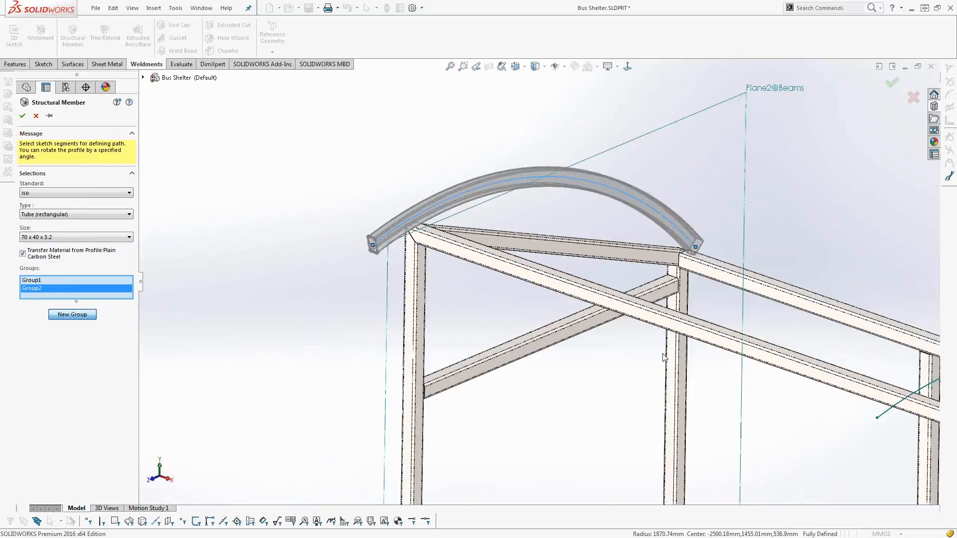
pyautogui.scroll(2, 663, 357)
pyautogui.click(736, 331)
pyautogui.scroll(2, 539, 281)
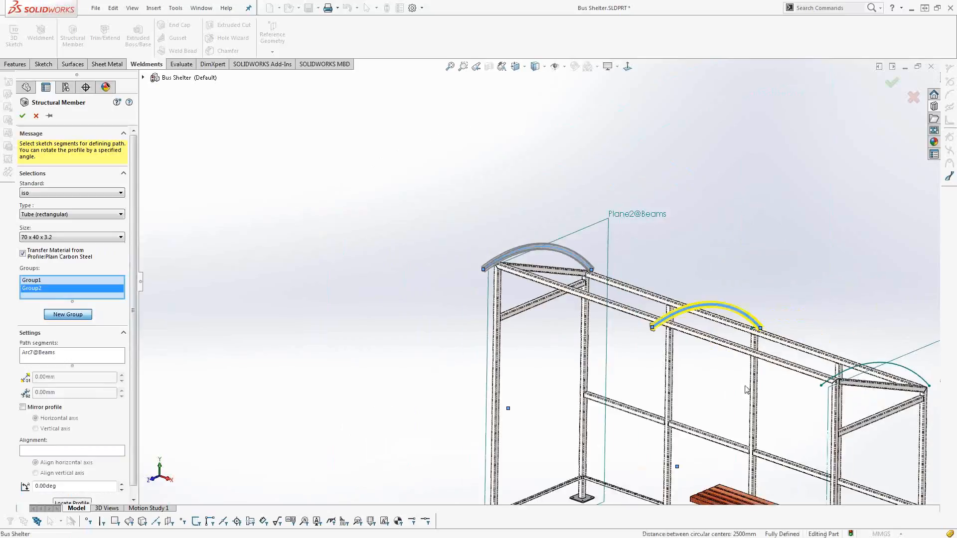
pyautogui.scroll(2, 848, 375)
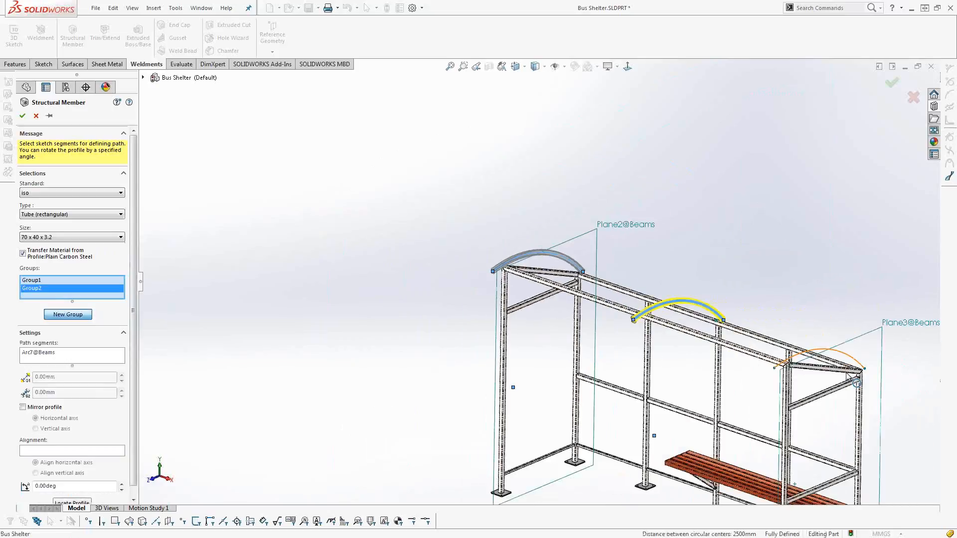
# Add a third group along the roof arc at Plane3 and complete the structural member.
pyautogui.scroll(-2, 849, 376)
pyautogui.scroll(-2, 803, 358)
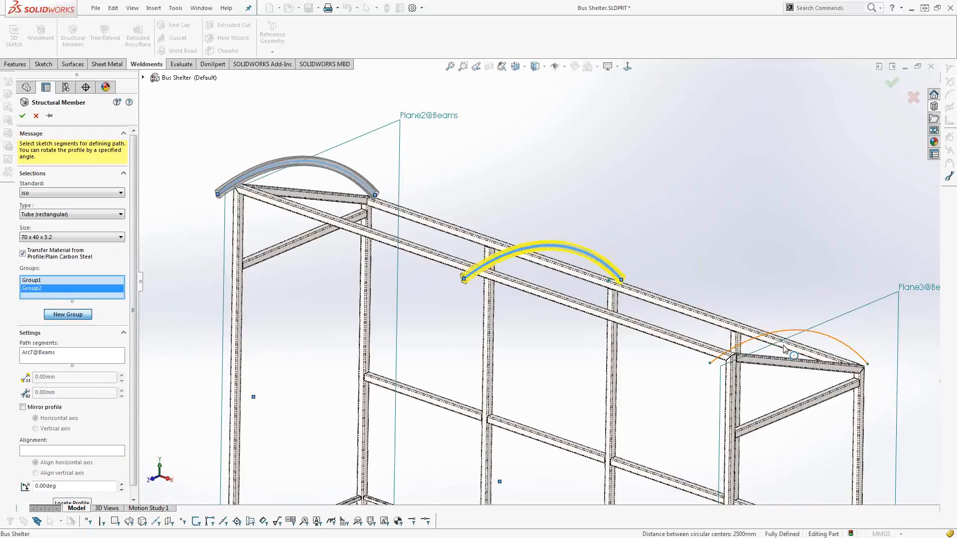
pyautogui.scroll(-3, 786, 349)
pyautogui.click(67, 315)
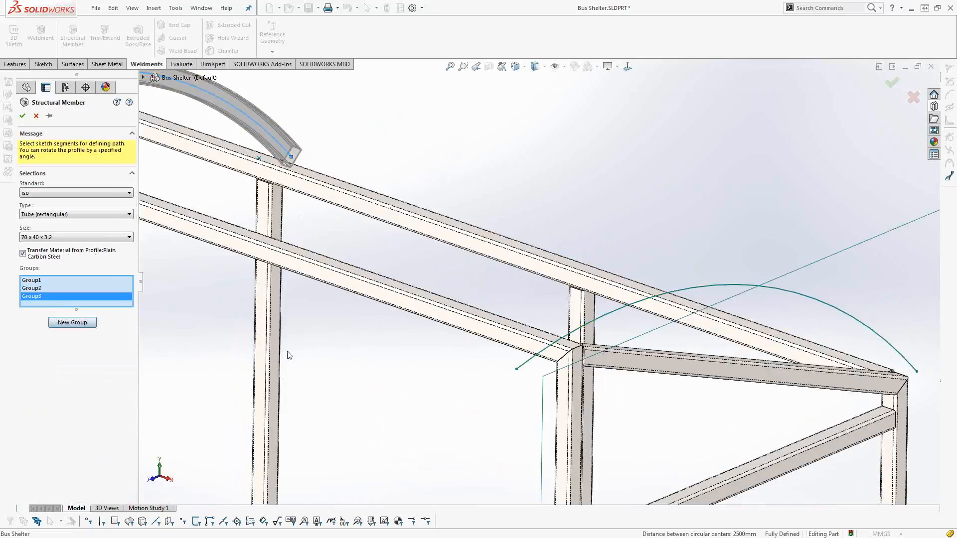
pyautogui.click(620, 309)
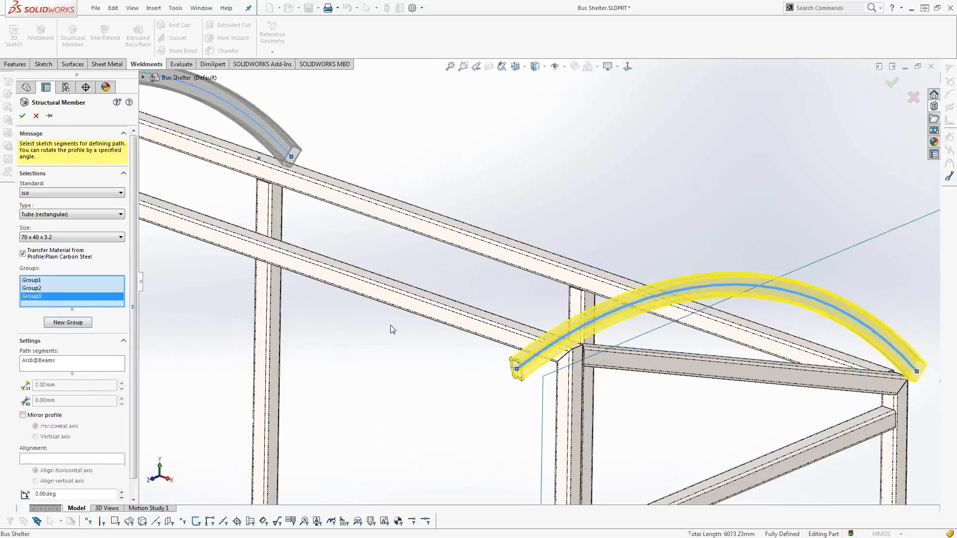
pyautogui.scroll(3, 539, 280)
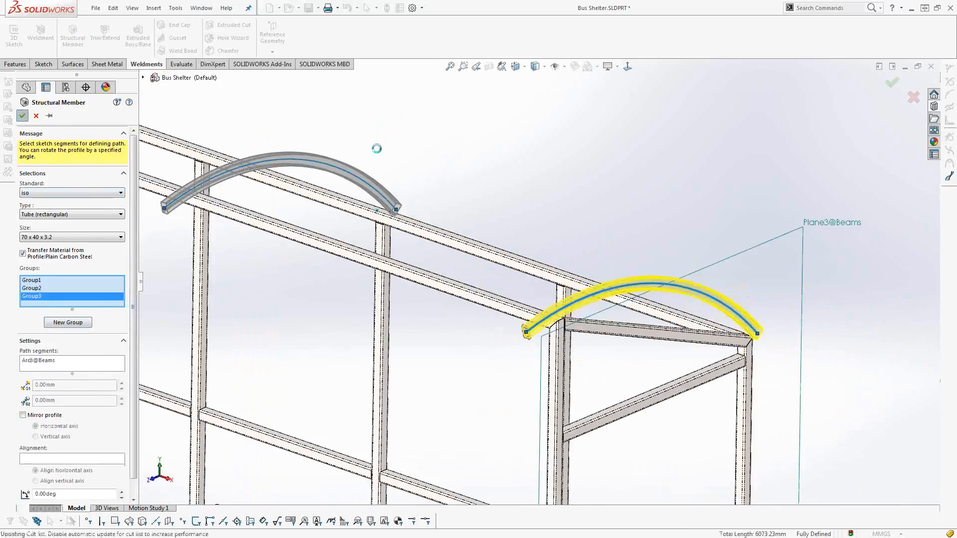
pyautogui.press('Return')
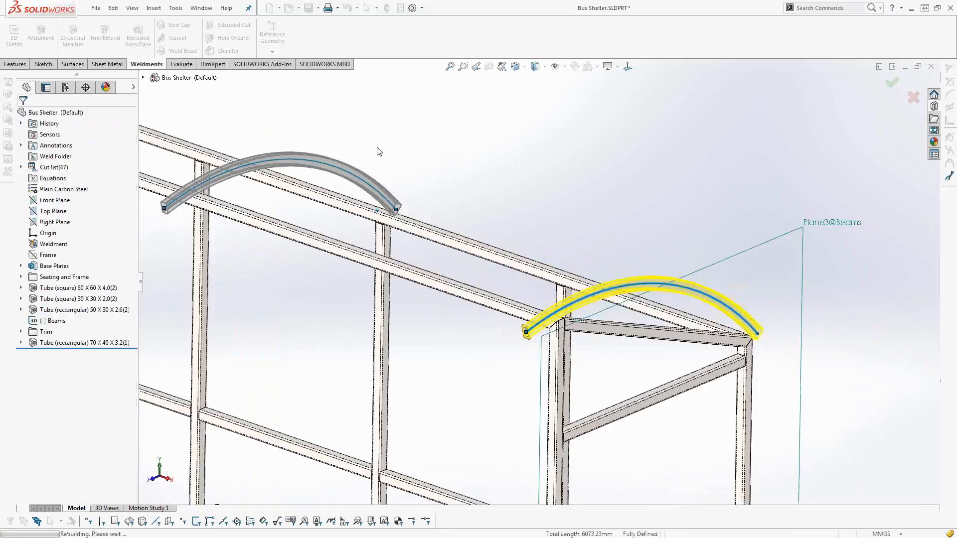
# Open the 70 x 40 x 3.2 structural member for editing, review its size, material transfer and groups, and close it.
pyautogui.rightClick(78, 344)
pyautogui.click(83, 291)
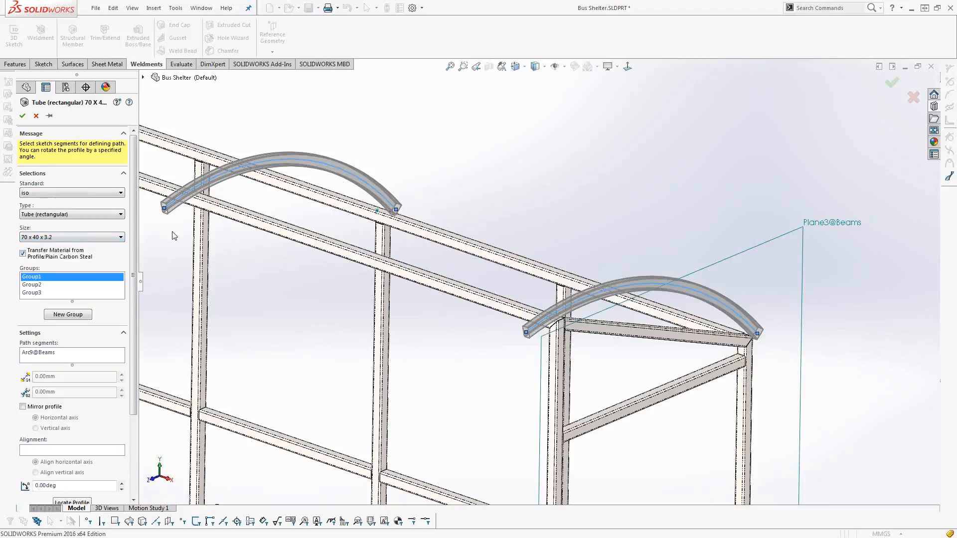
pyautogui.scroll(1, 179, 237)
pyautogui.scroll(2, 179, 237)
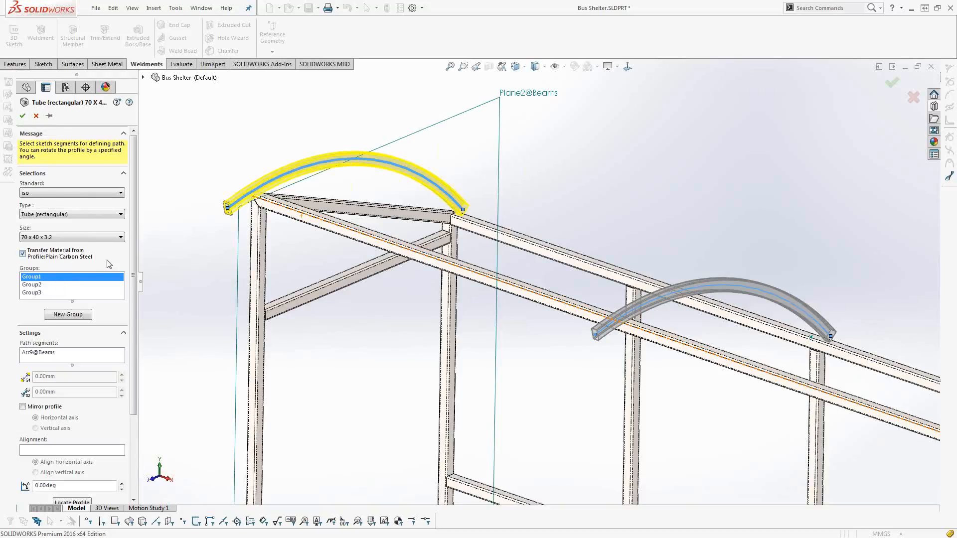
pyautogui.click(23, 115)
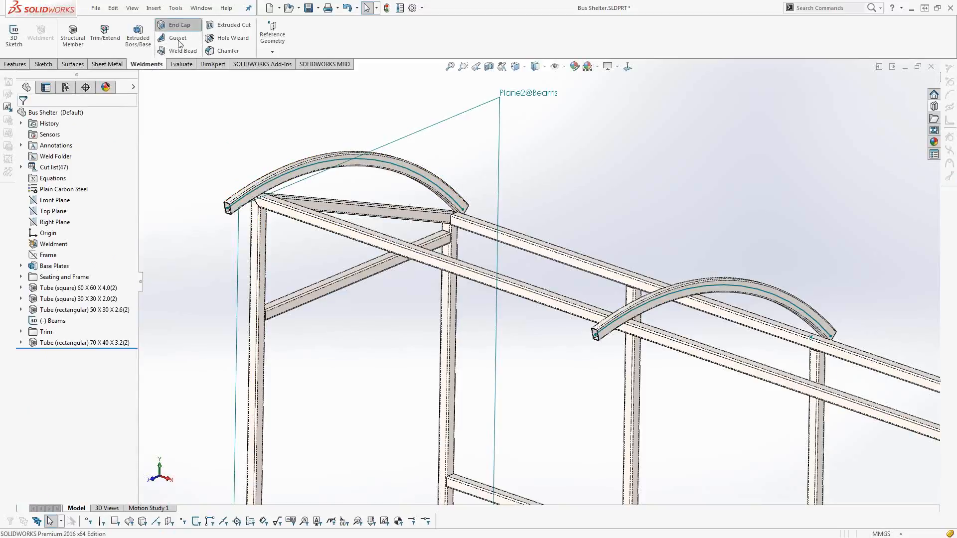
# Add a 5 mm thick internal end cap, inset 30 mm, to the front end of the Plane3 roof arch, and select it.
pyautogui.click(176, 25)
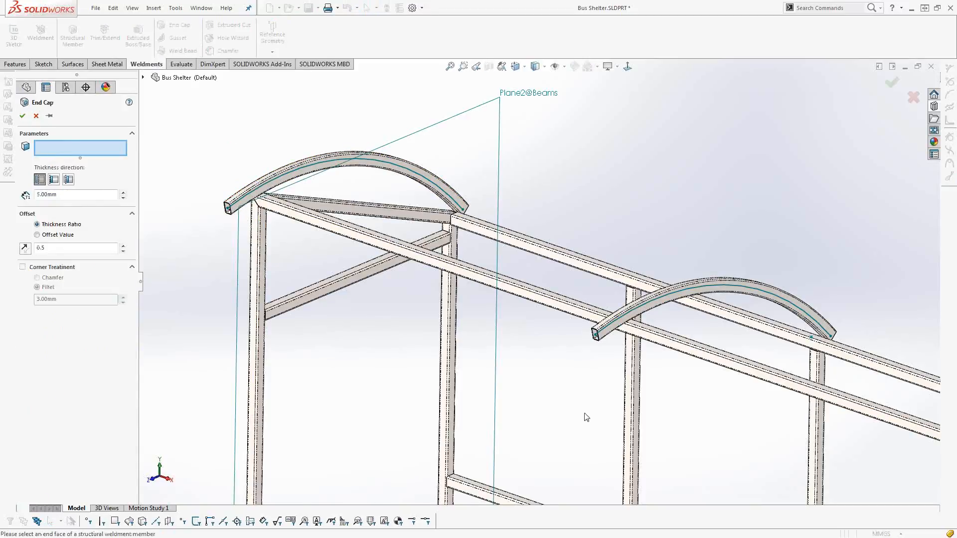
pyautogui.scroll(4, 586, 417)
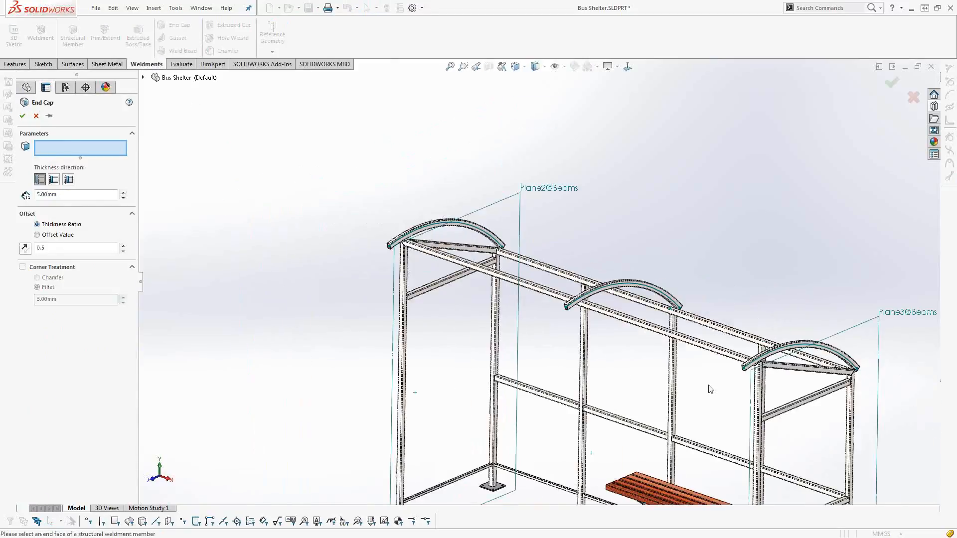
pyautogui.scroll(-6, 710, 389)
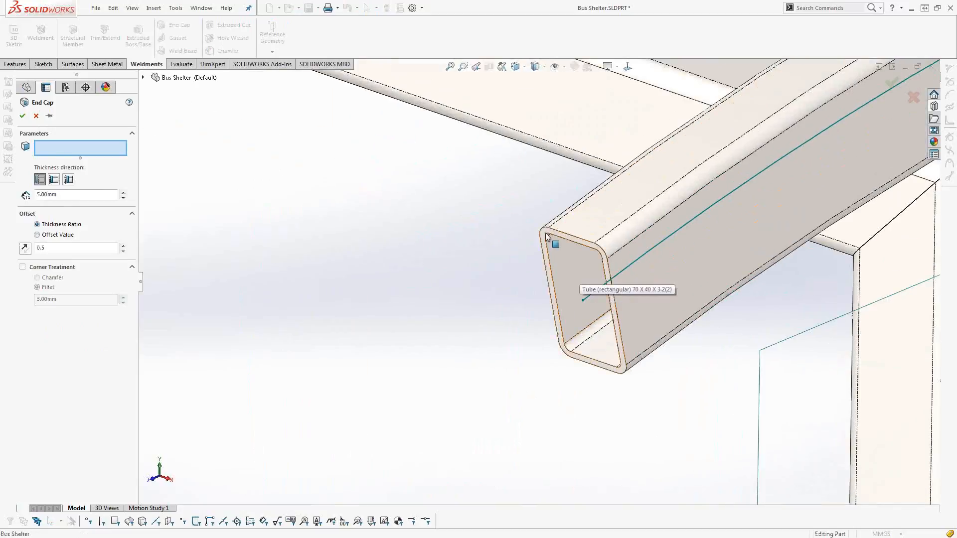
pyautogui.click(547, 238)
pyautogui.click(68, 180)
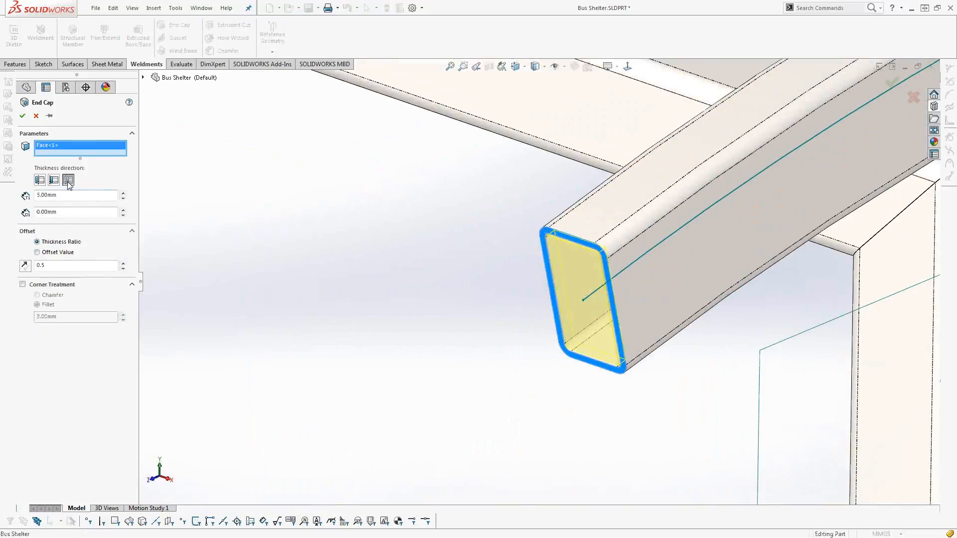
pyautogui.click(123, 210)
pyautogui.click(123, 210)
pyautogui.click(123, 210)
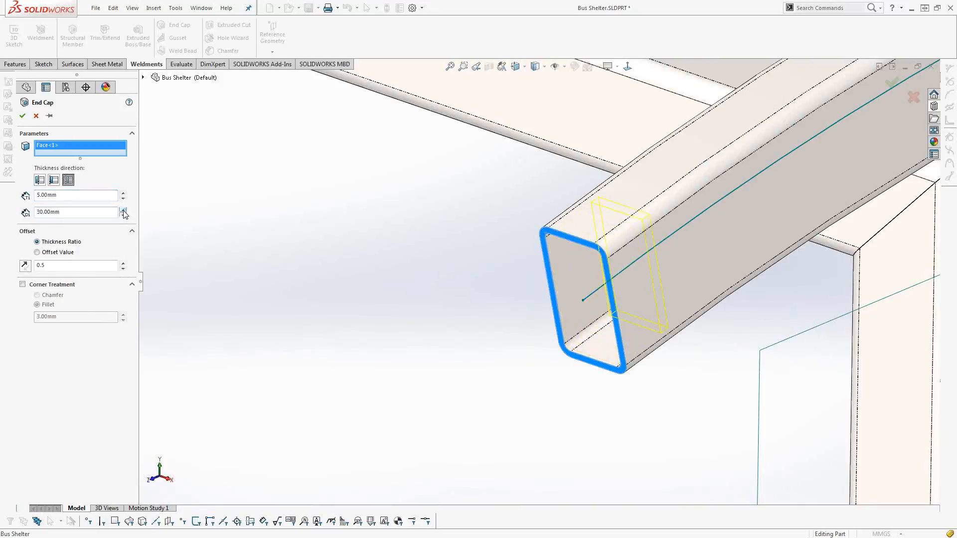
pyautogui.click(22, 116)
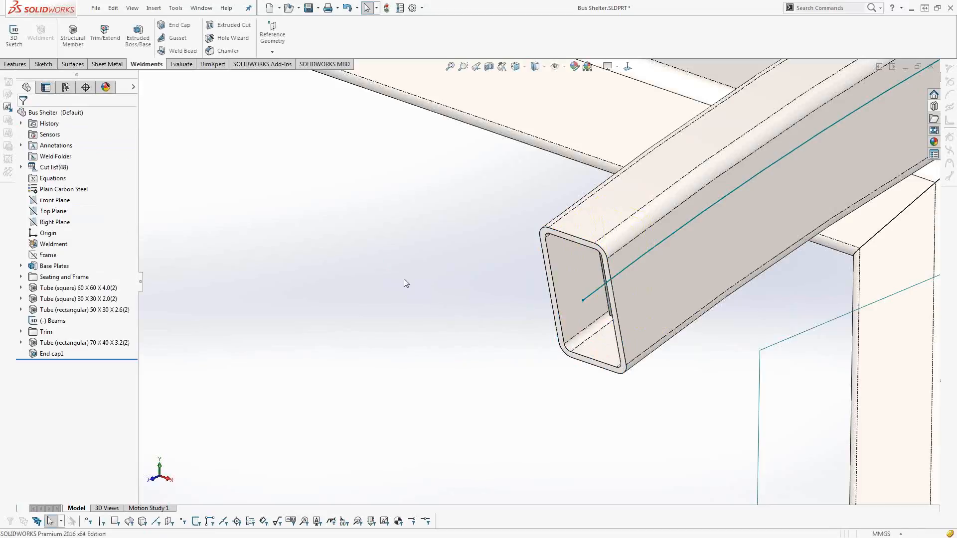
pyautogui.click(55, 353)
pyautogui.moveTo(409, 337); pyautogui.dragTo(415, 334, button='middle')
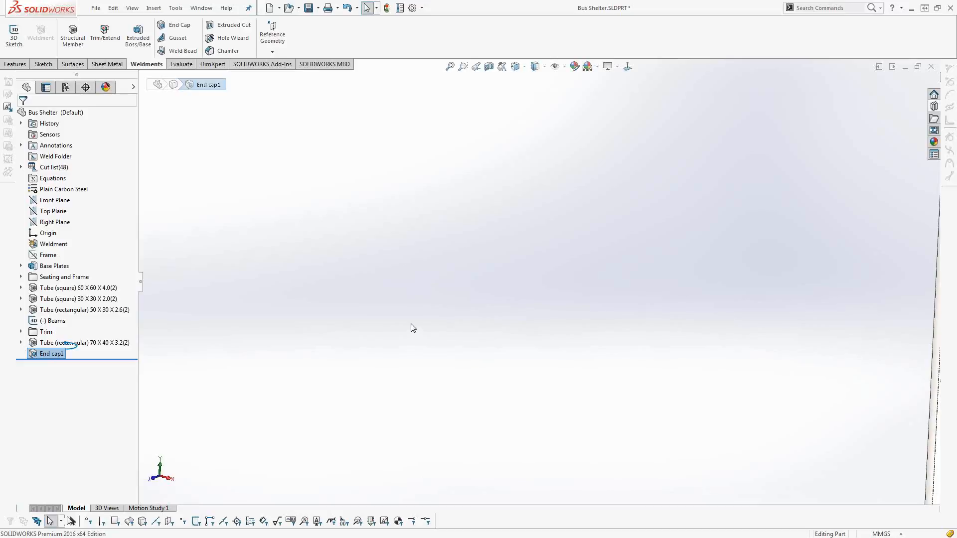
pyautogui.press('f')
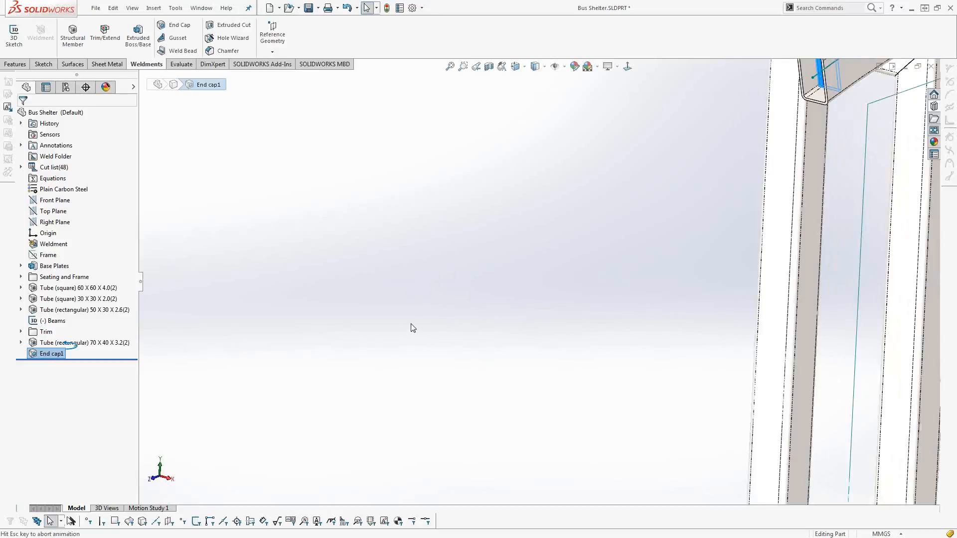
# Examine the end cap inside the front roof arch tube and inspect its 30 mm inset dimension.
pyautogui.scroll(-5, 658, 209)
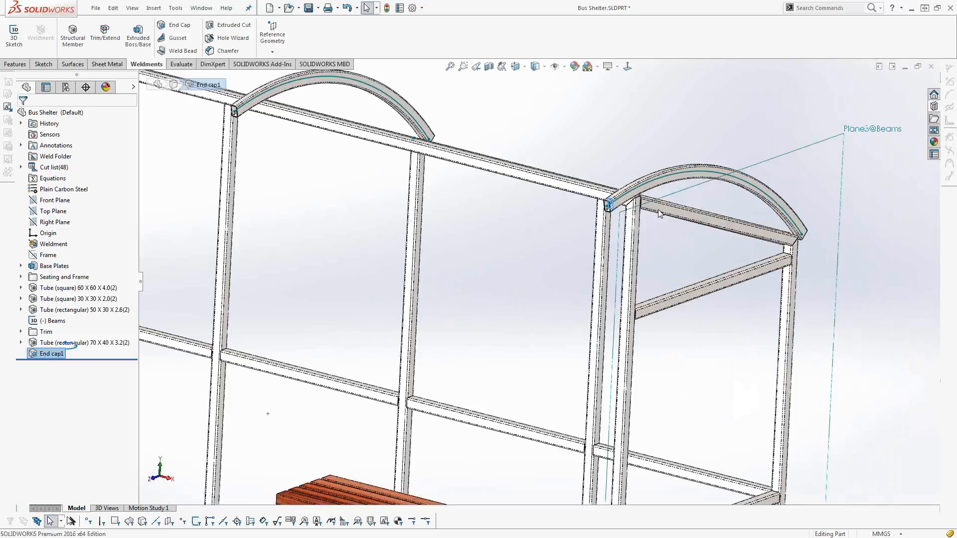
pyautogui.scroll(-5, 658, 209)
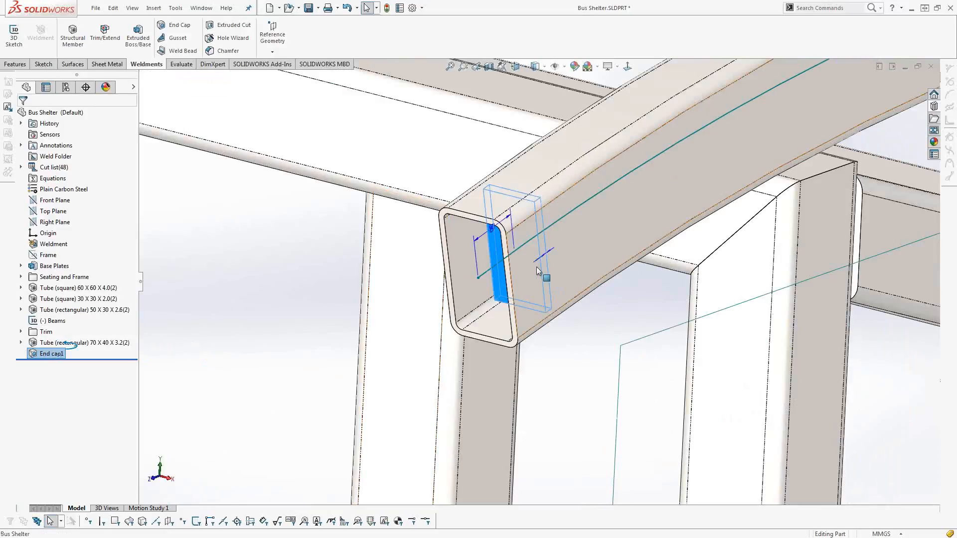
pyautogui.moveTo(536, 270); pyautogui.dragTo(532, 274, button='middle')
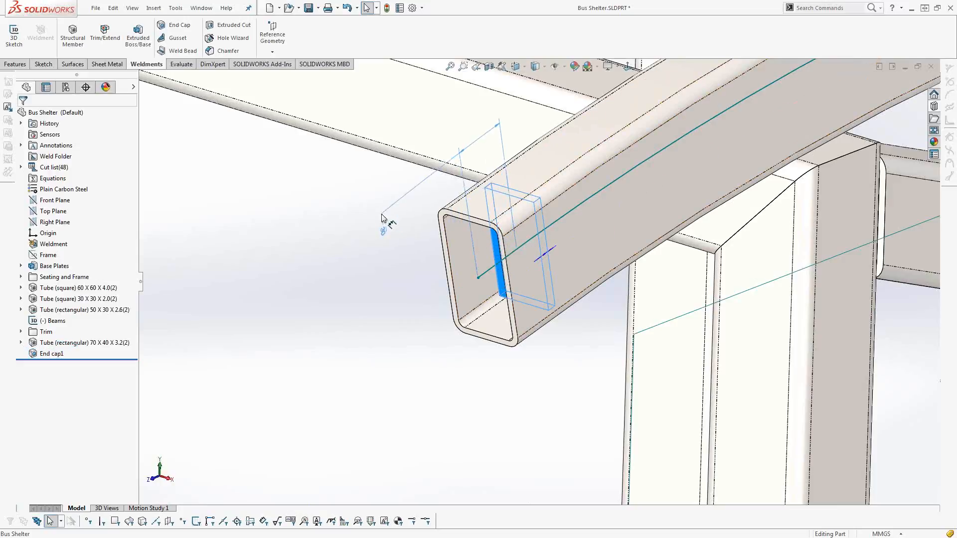
pyautogui.moveTo(381, 214); pyautogui.dragTo(381, 215)
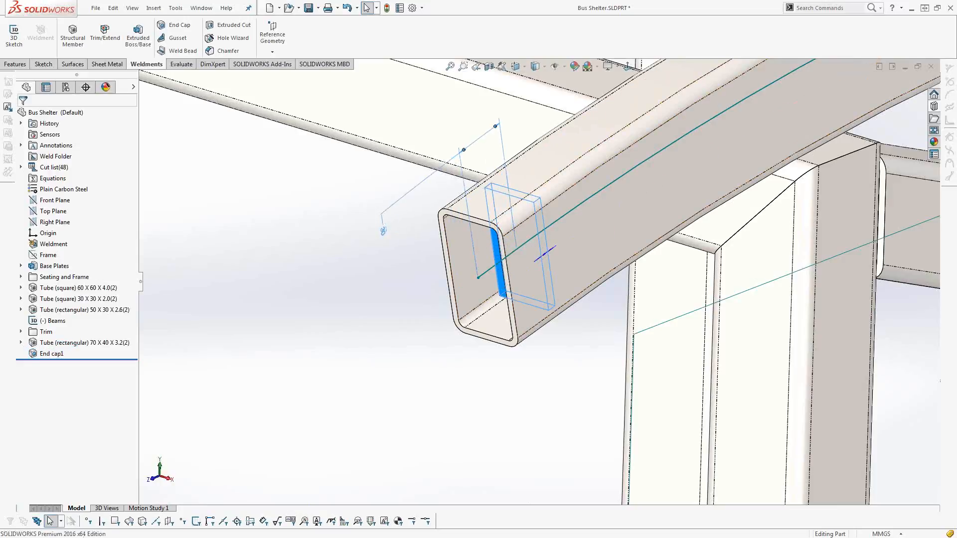
pyautogui.click(348, 308)
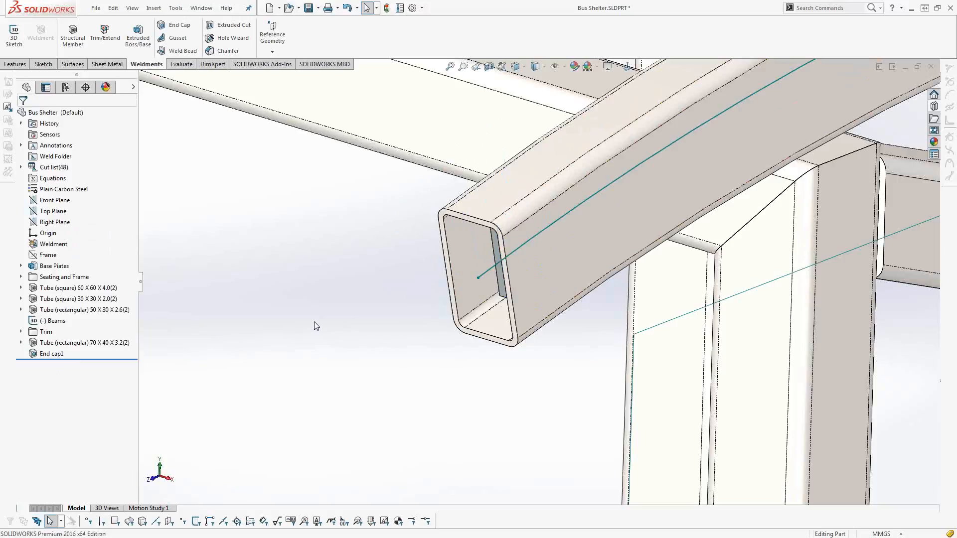
pyautogui.press('f')
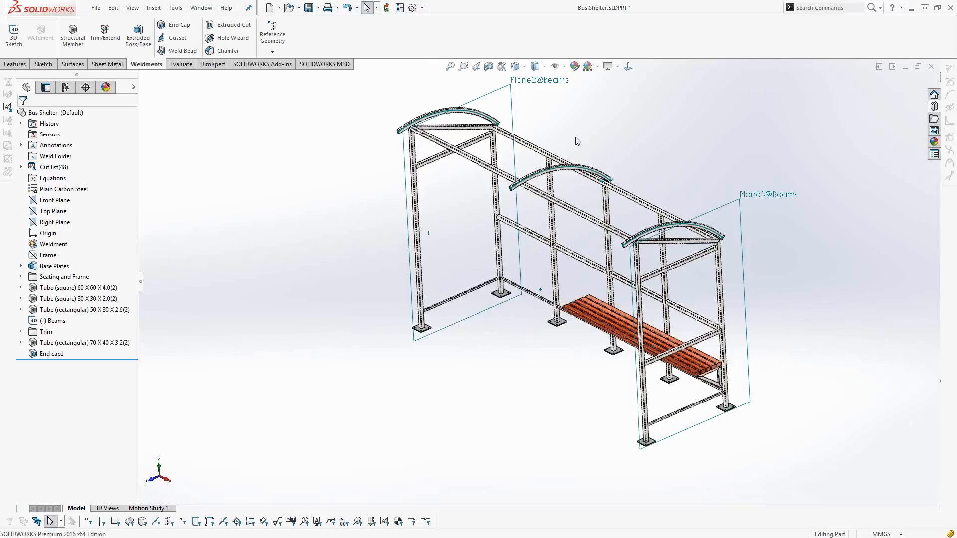
# Set up Insert into New Part for all bodies in the bus shelter's cut list, copying cut list properties to cut list properties.
pyautogui.moveTo(531, 270); pyautogui.dragTo(535, 259, button='middle')
pyautogui.scroll(-2, 536, 260)
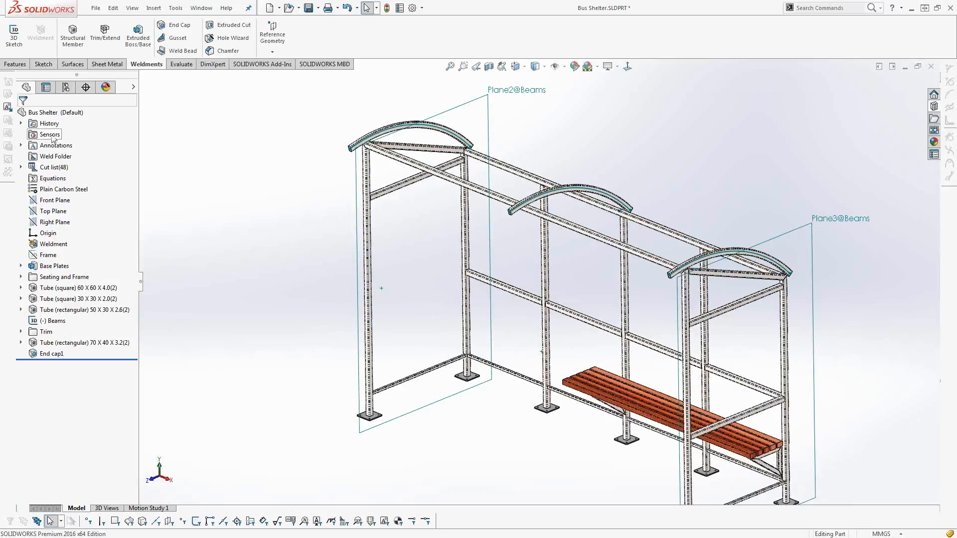
pyautogui.rightClick(53, 113)
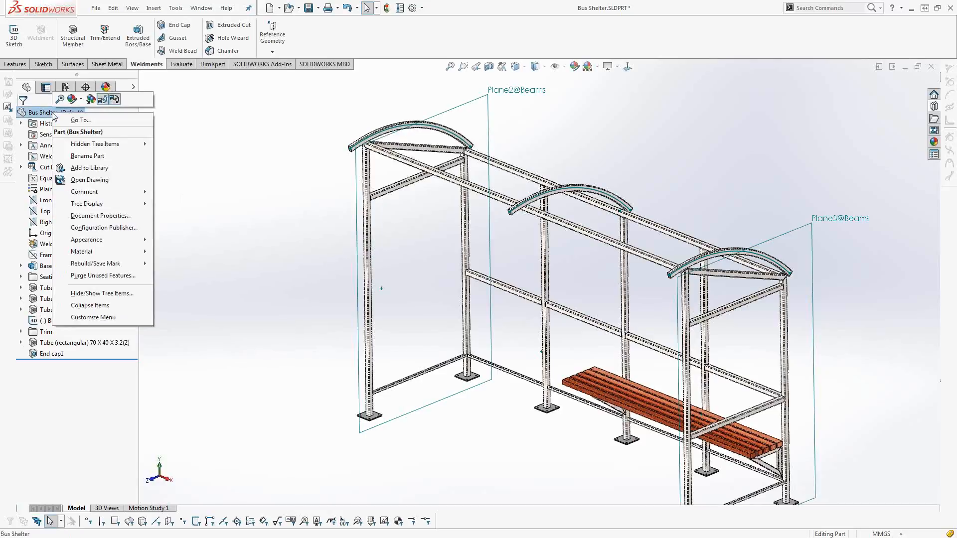
pyautogui.click(167, 164)
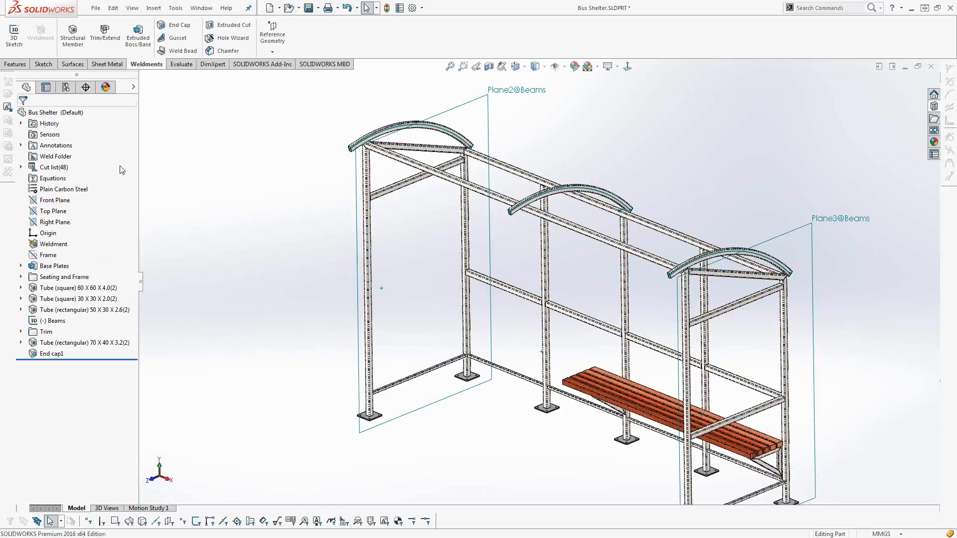
pyautogui.doubleClick(60, 169)
pyautogui.rightClick(50, 169)
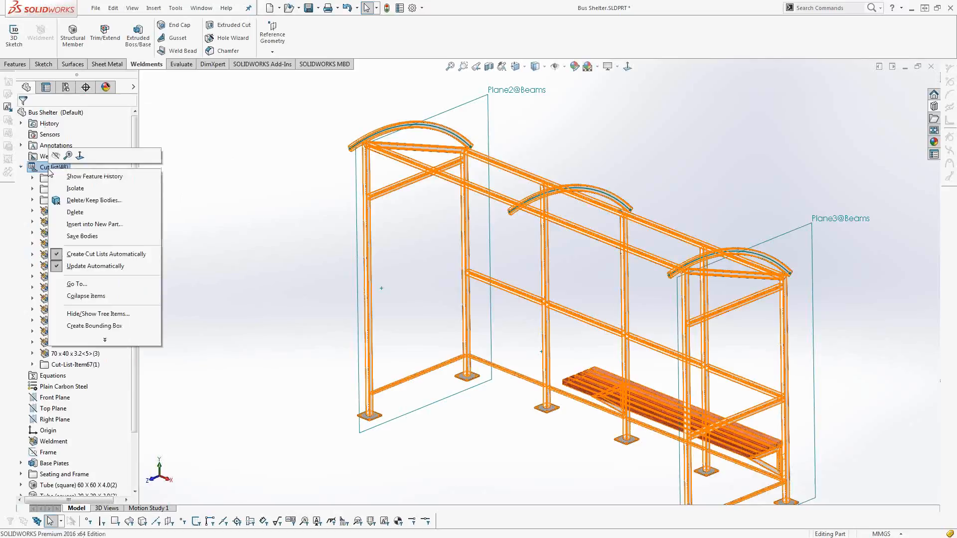
pyautogui.click(79, 228)
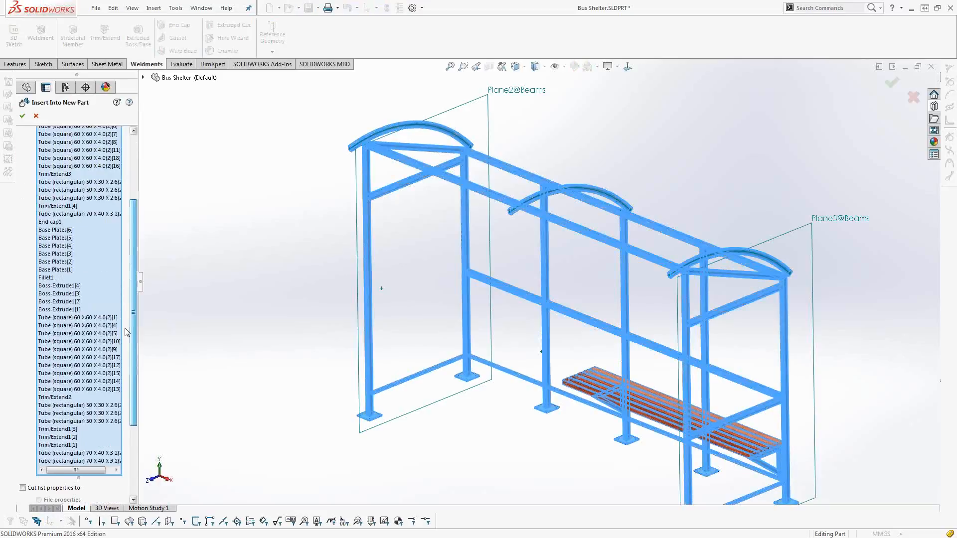
pyautogui.click(23, 382)
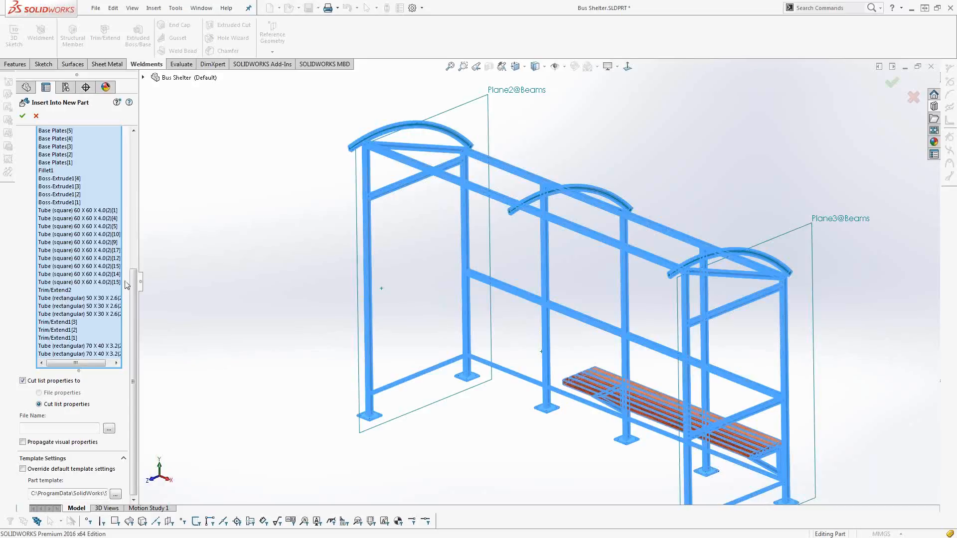
pyautogui.moveTo(132, 290); pyautogui.dragTo(141, 147)
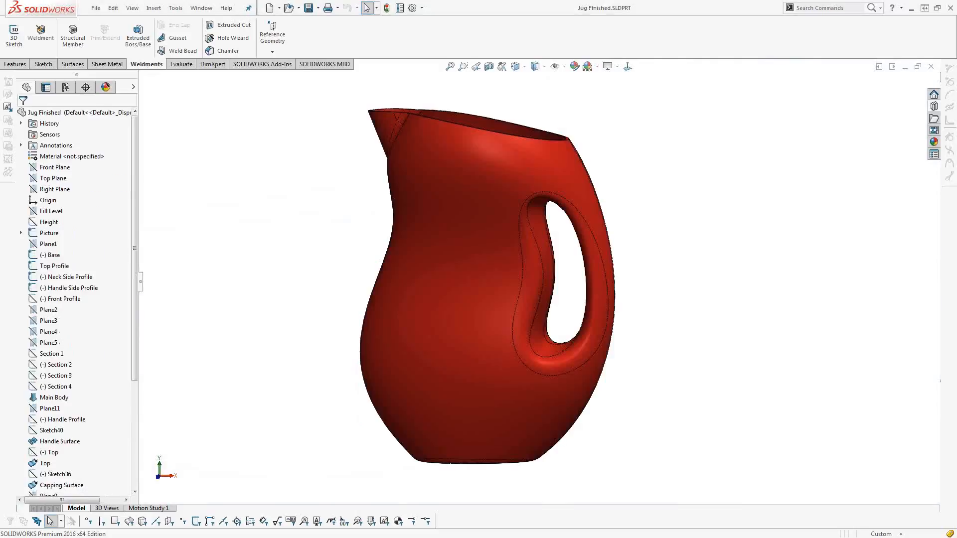
# Switch to the Jug Finished part, roll it back to before the Main Body feature and make its sketches visible.
pyautogui.moveTo(860, 325); pyautogui.dragTo(852, 344, button='middle')
pyautogui.moveTo(445, 218)
pyautogui.mouseDown(button='middle')
pyautogui.moveTo(438, 175)
pyautogui.moveTo(451, 201)
pyautogui.moveTo(445, 221)
pyautogui.mouseUp(button='middle')
pyautogui.moveTo(134, 374); pyautogui.dragTo(97, 239)
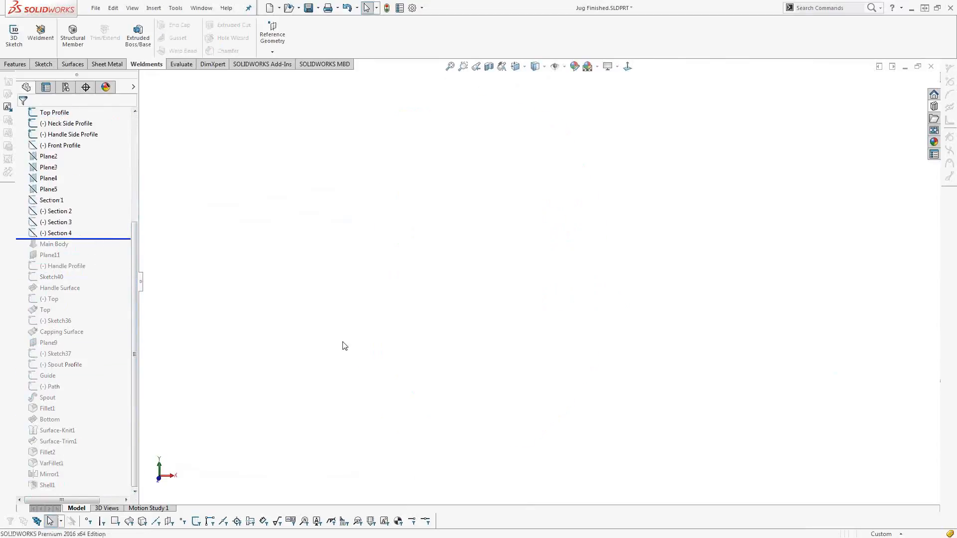
pyautogui.click(564, 67)
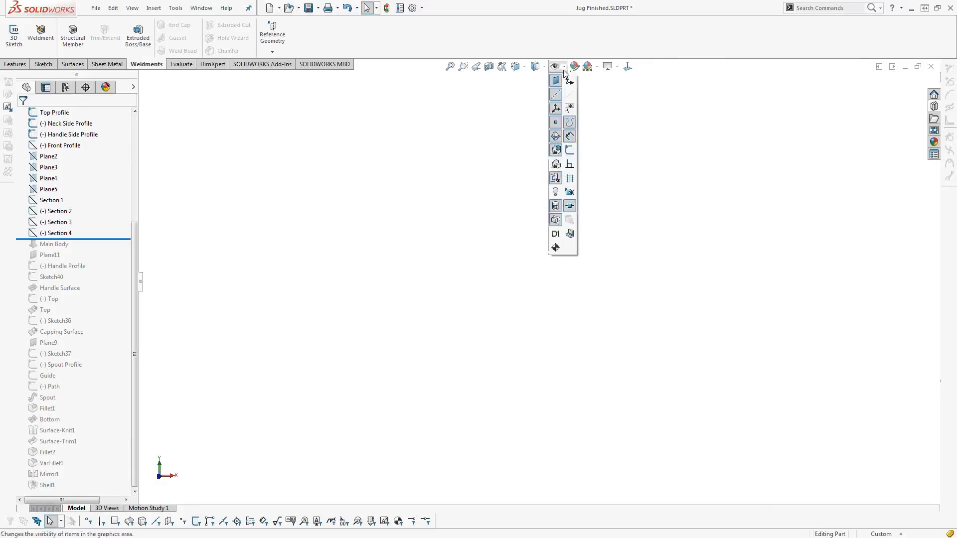
pyautogui.click(570, 150)
# Display the Picture sketch with the jug's reference image, opening it for review and exiting it.
pyautogui.scroll(1, 76, 176)
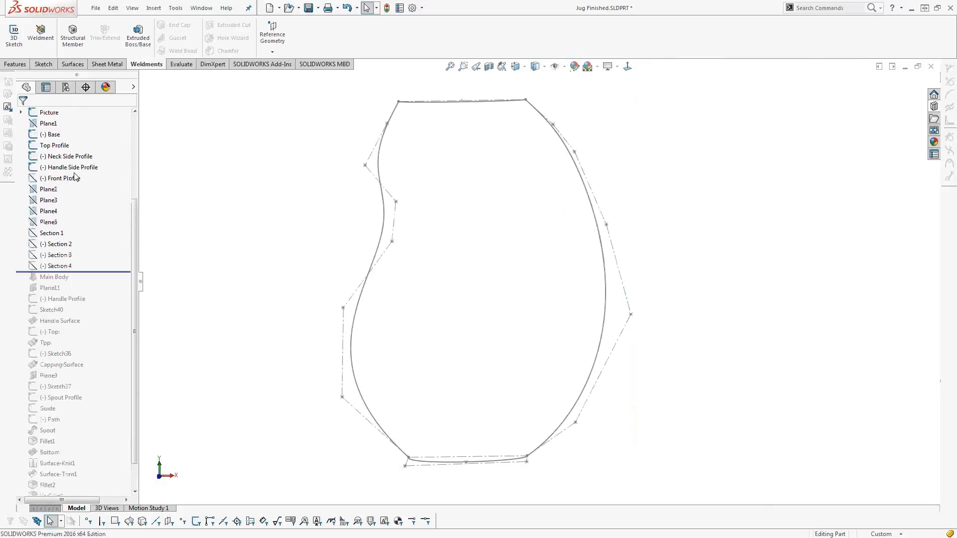
pyautogui.scroll(1, 77, 176)
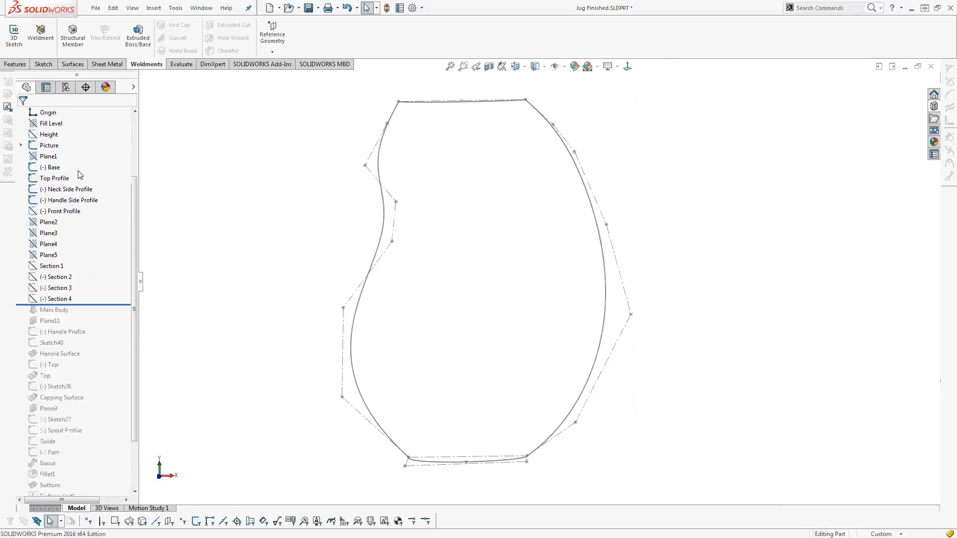
pyautogui.scroll(3, 55, 173)
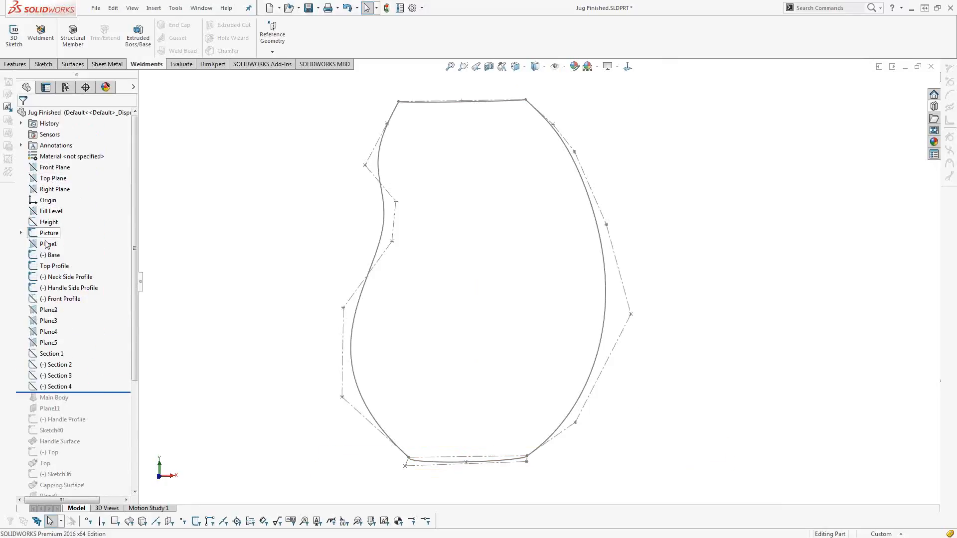
pyautogui.click(50, 234)
pyautogui.rightClick(49, 235)
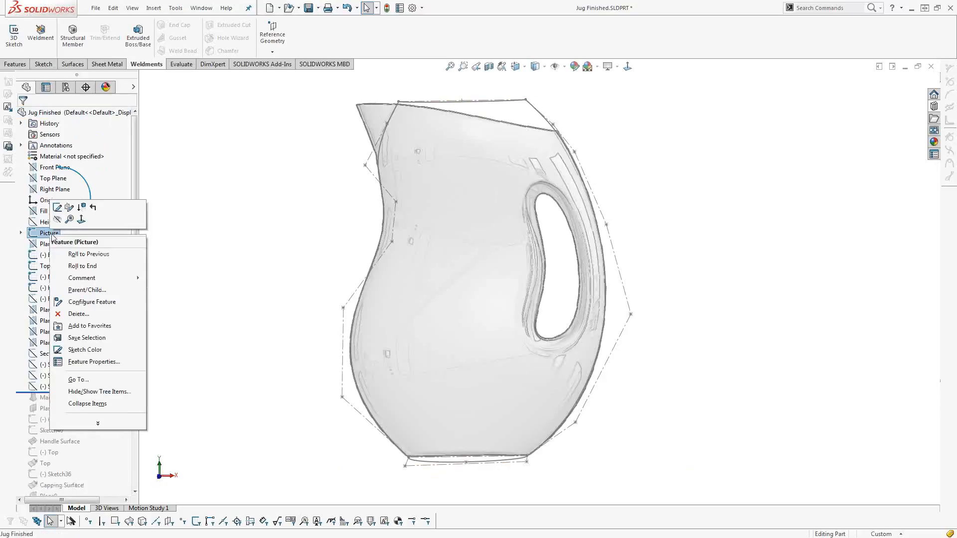
pyautogui.click(57, 208)
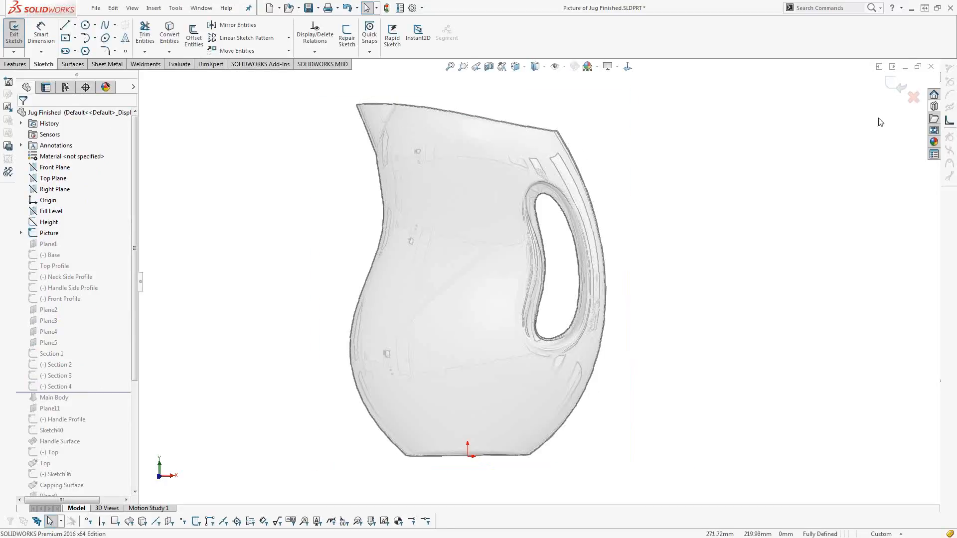
pyautogui.click(897, 86)
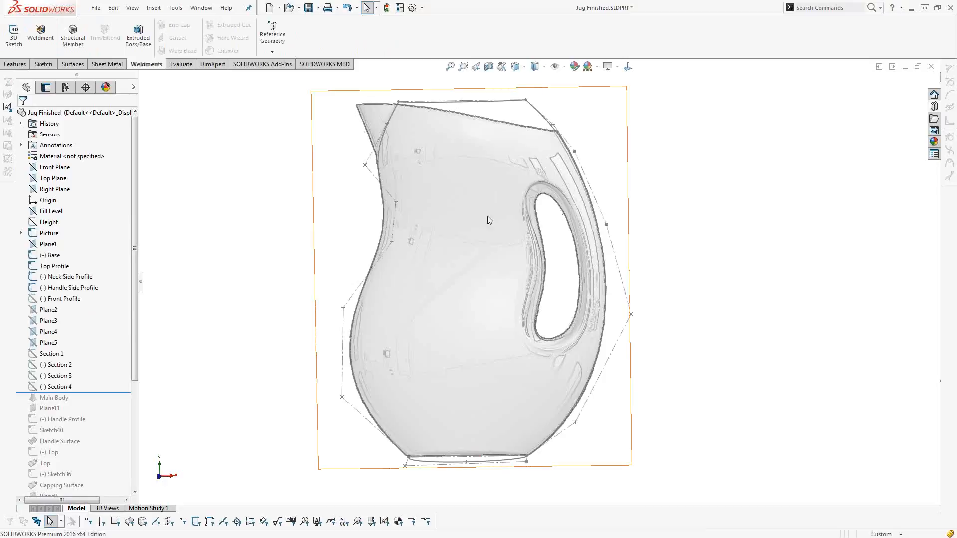
# Open the Neck Side Profile sketch for editing.
pyautogui.rightClick(391, 148)
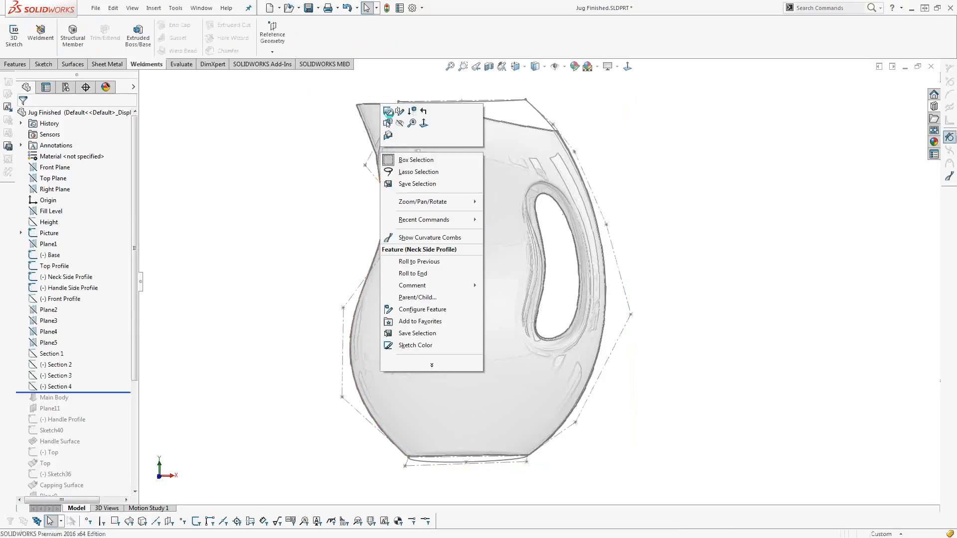
pyautogui.click(388, 111)
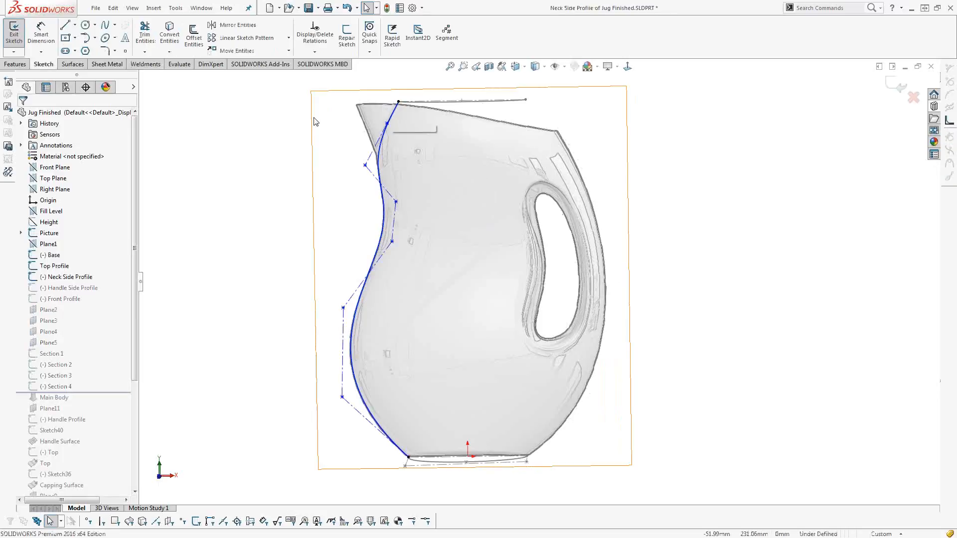
# Draw a trial five-point spline beside the spout side of the jug and undo it.
pyautogui.click(105, 25)
pyautogui.click(299, 103)
pyautogui.click(269, 188)
pyautogui.click(296, 235)
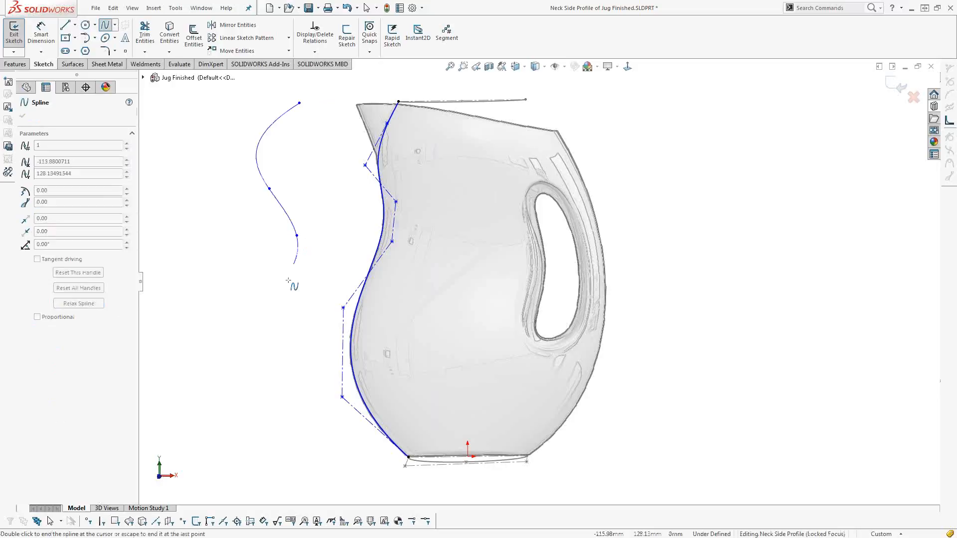
pyautogui.click(275, 300)
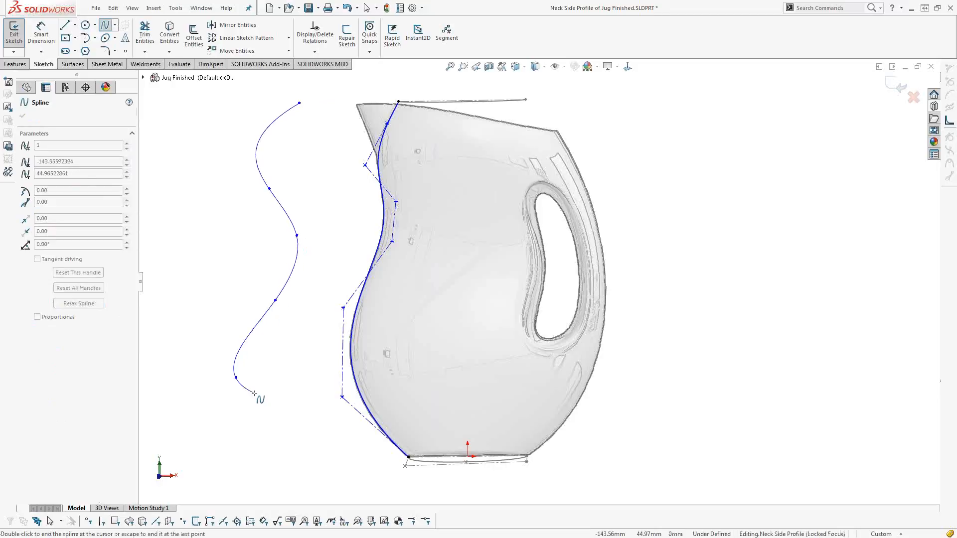
pyautogui.doubleClick(236, 378)
pyautogui.press('Escape')
pyautogui.hotkey('ctrl', 'z')
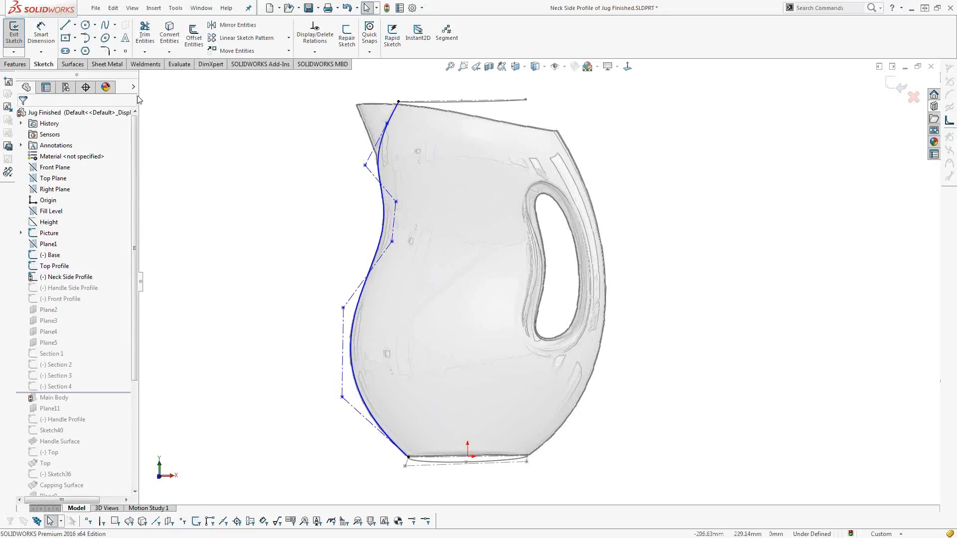
# Sketch a wavy Bezier style spline with five control vertices beside the jug's neck side profile.
pyautogui.click(116, 25)
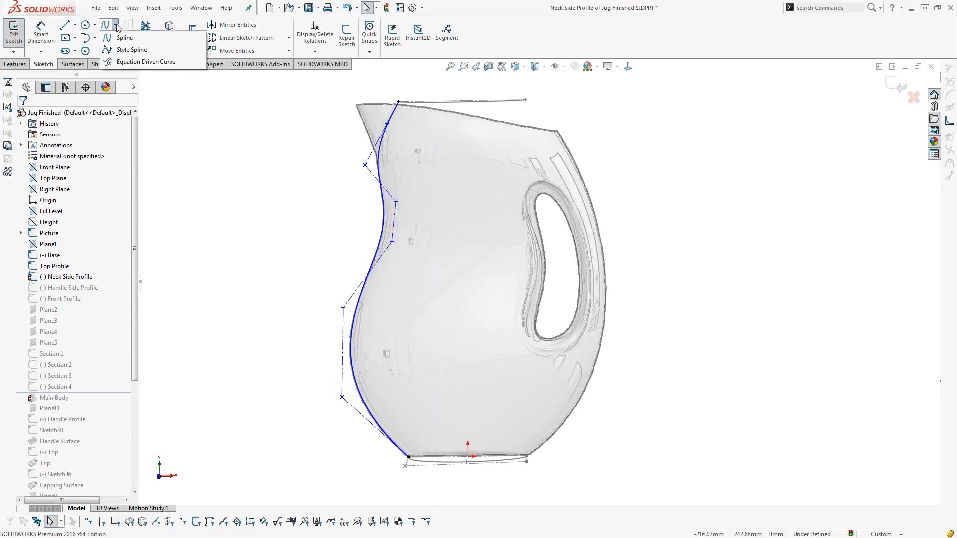
pyautogui.click(122, 50)
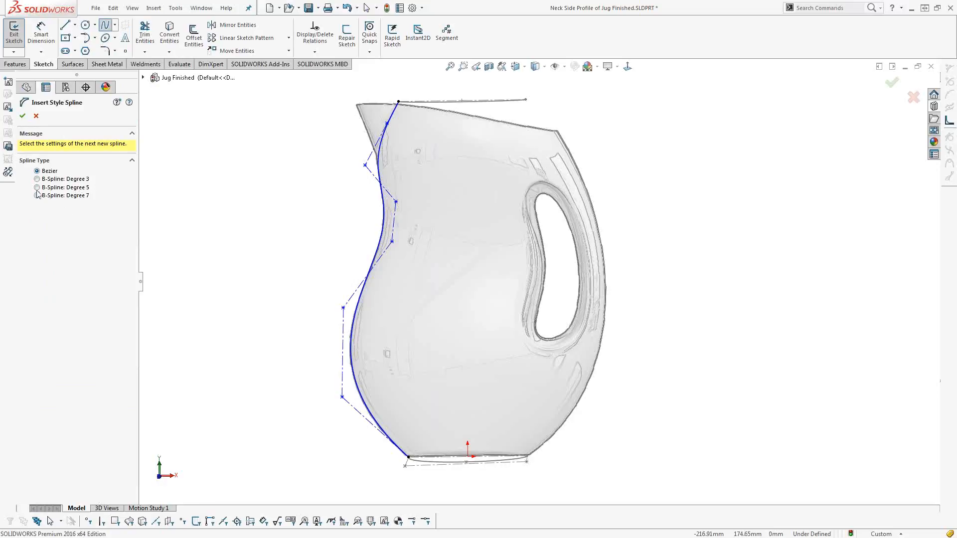
pyautogui.click(273, 129)
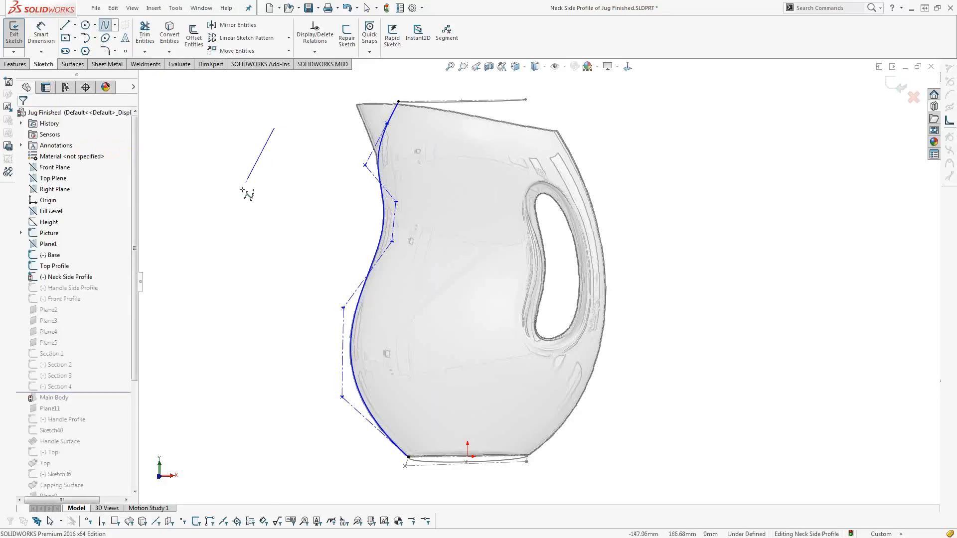
pyautogui.click(241, 194)
pyautogui.click(308, 246)
pyautogui.click(220, 326)
pyautogui.click(299, 442)
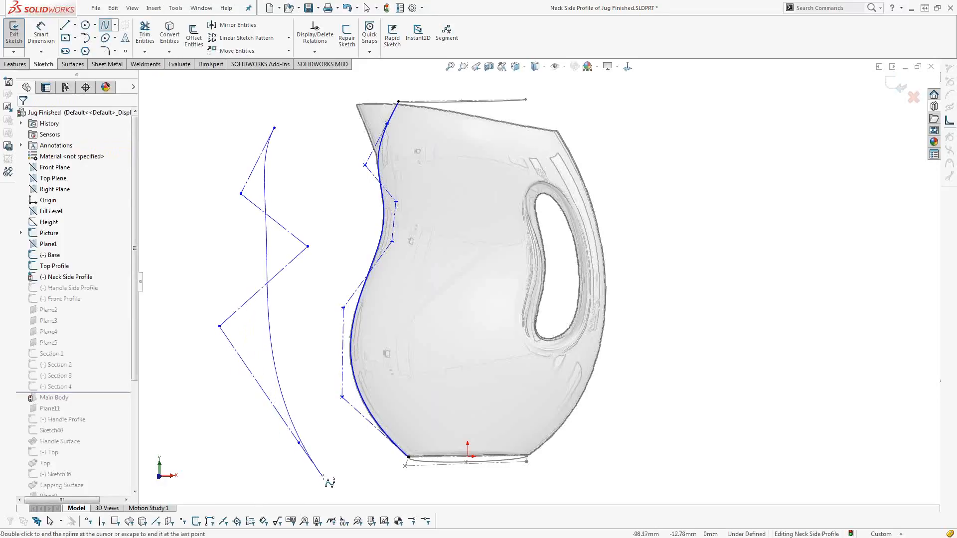
pyautogui.press('Escape')
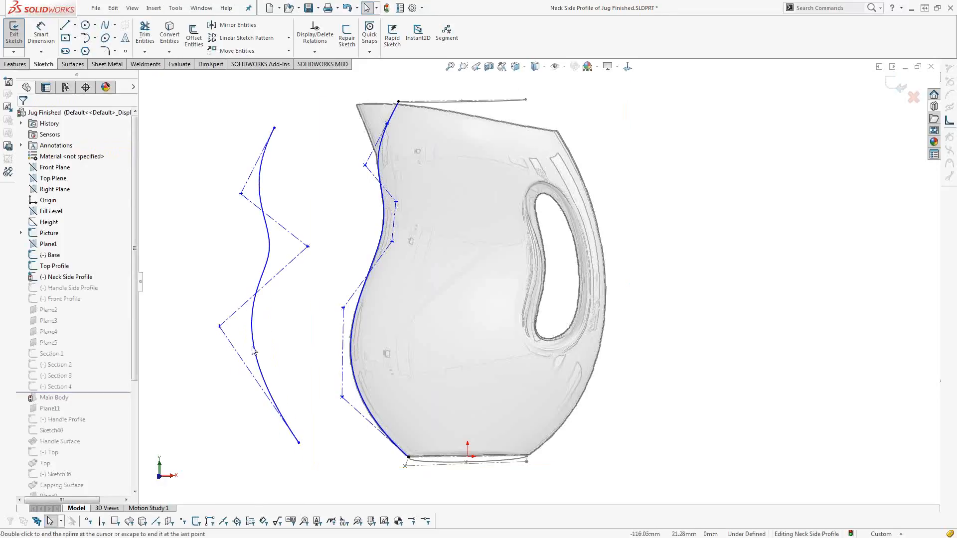
# Sketch a wavy six-point standard spline on the outer side of the style spline and select its fourth point from the top.
pyautogui.click(115, 25)
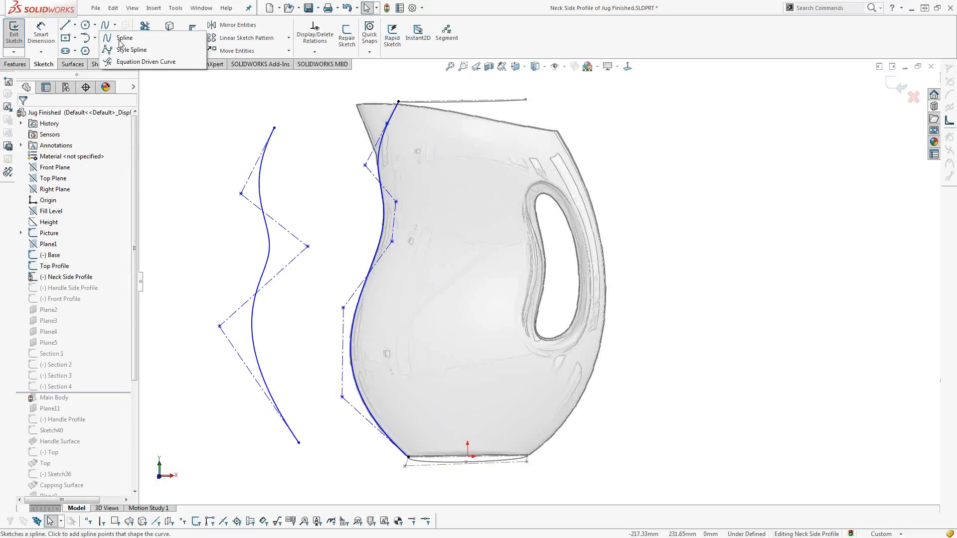
pyautogui.click(124, 38)
pyautogui.click(200, 105)
pyautogui.click(180, 161)
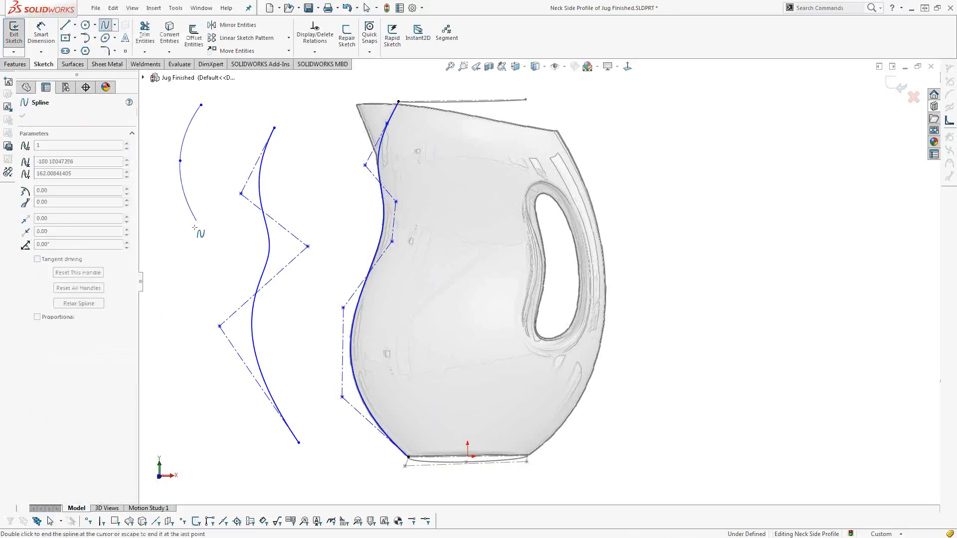
pyautogui.click(197, 220)
pyautogui.click(160, 276)
pyautogui.click(175, 342)
pyautogui.click(161, 408)
pyautogui.press('Escape')
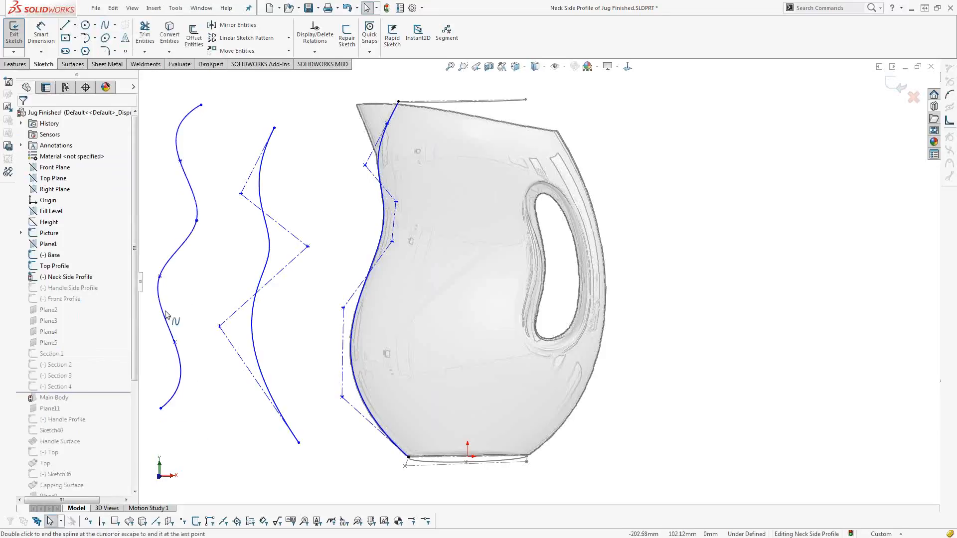
pyautogui.moveTo(160, 276)
pyautogui.mouseDown()
pyautogui.moveTo(187, 291)
pyautogui.moveTo(160, 274)
pyautogui.mouseUp()
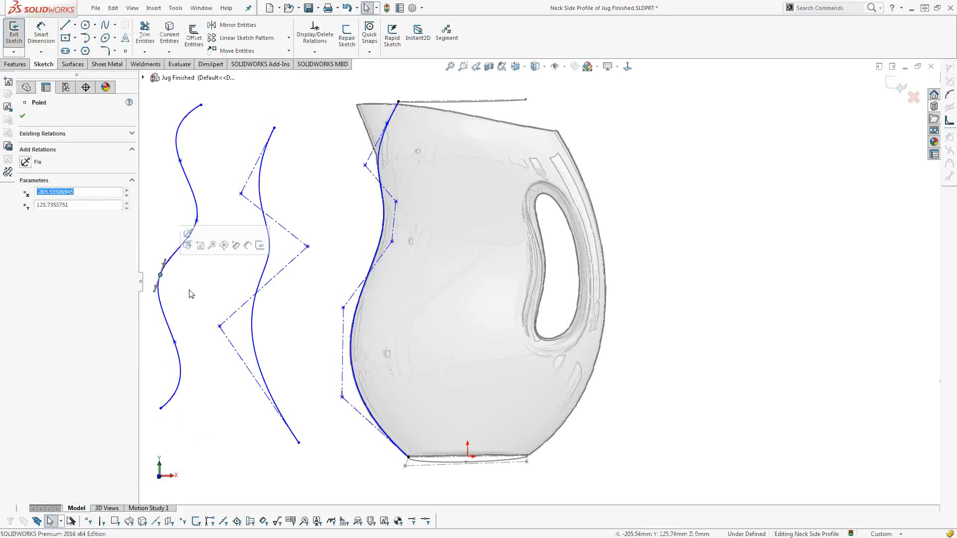
# Convert the six-point standard spline beside the jug to a style spline.
pyautogui.click(185, 290)
pyautogui.click(176, 260)
pyautogui.rightClick(175, 260)
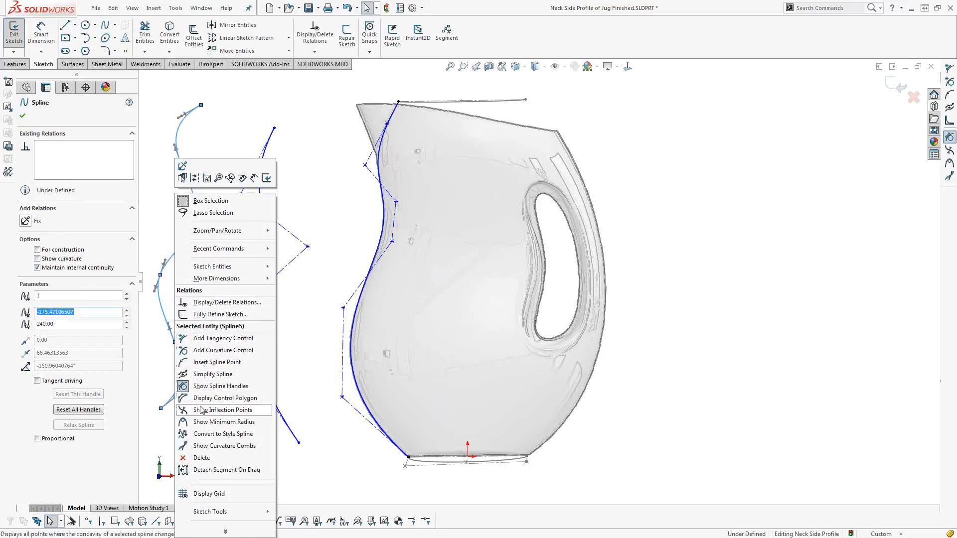
pyautogui.click(206, 434)
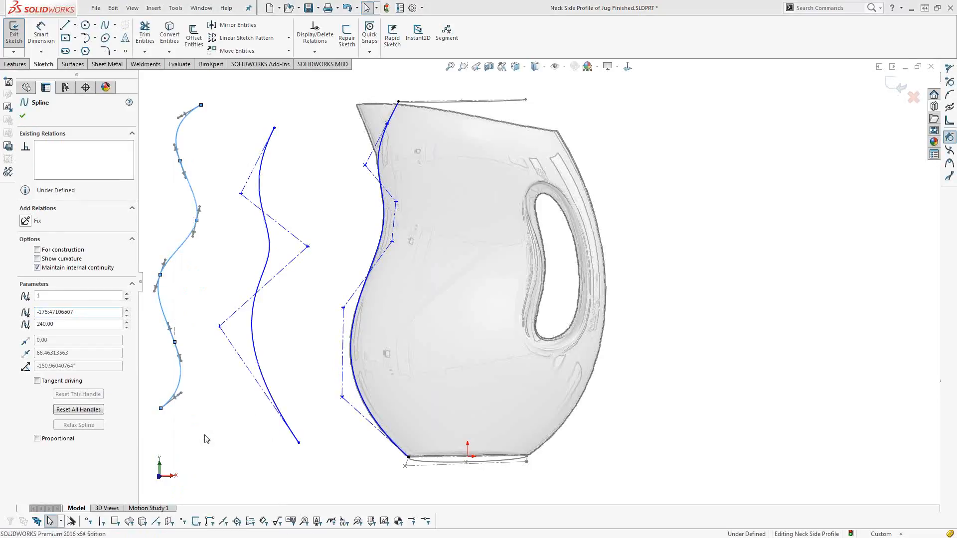
pyautogui.press('Return')
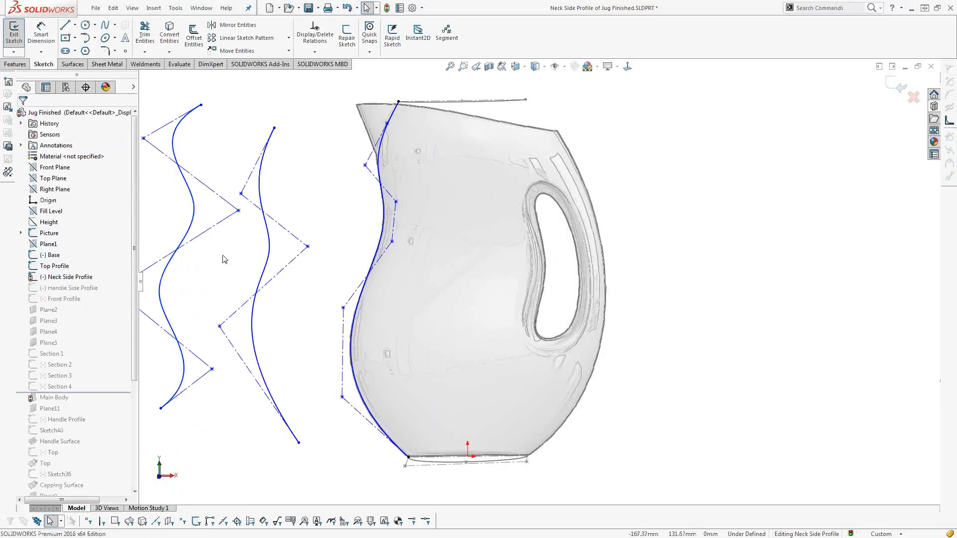
# Reshape the converted style spline by moving its middle control vertices inward towards the jug.
pyautogui.scroll(3, 209, 265)
pyautogui.scroll(-2, 276, 253)
pyautogui.moveTo(337, 219); pyautogui.dragTo(326, 245)
pyautogui.moveTo(204, 303); pyautogui.dragTo(259, 329)
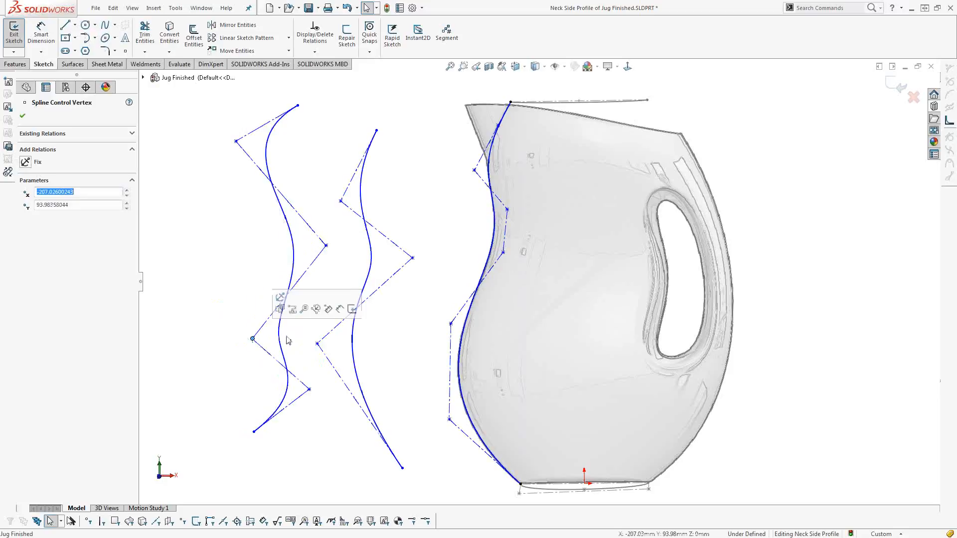
# Delete both trial splines beside the jug and exit the Neck Side Profile sketch.
pyautogui.click(294, 267)
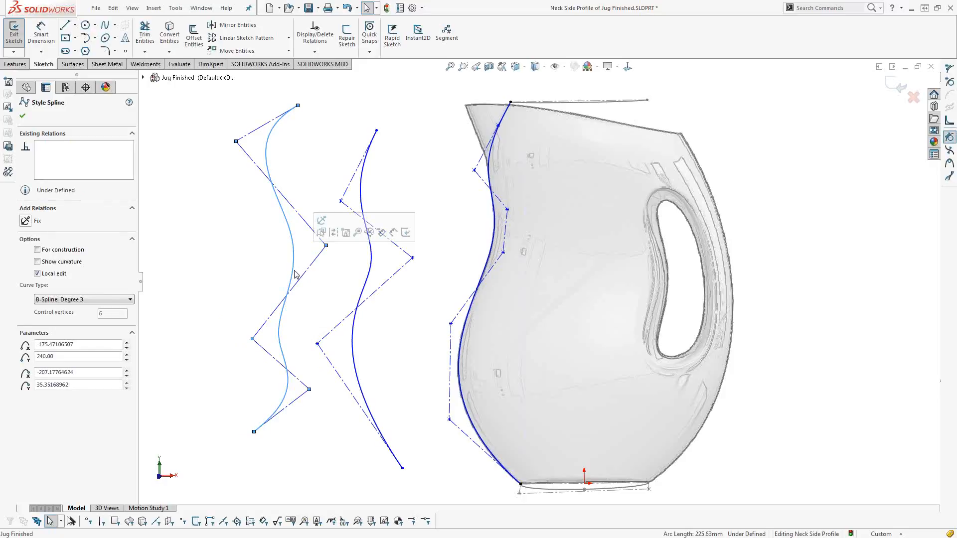
pyautogui.press('Delete')
pyautogui.click(362, 193)
pyautogui.press('Delete')
pyautogui.click(897, 89)
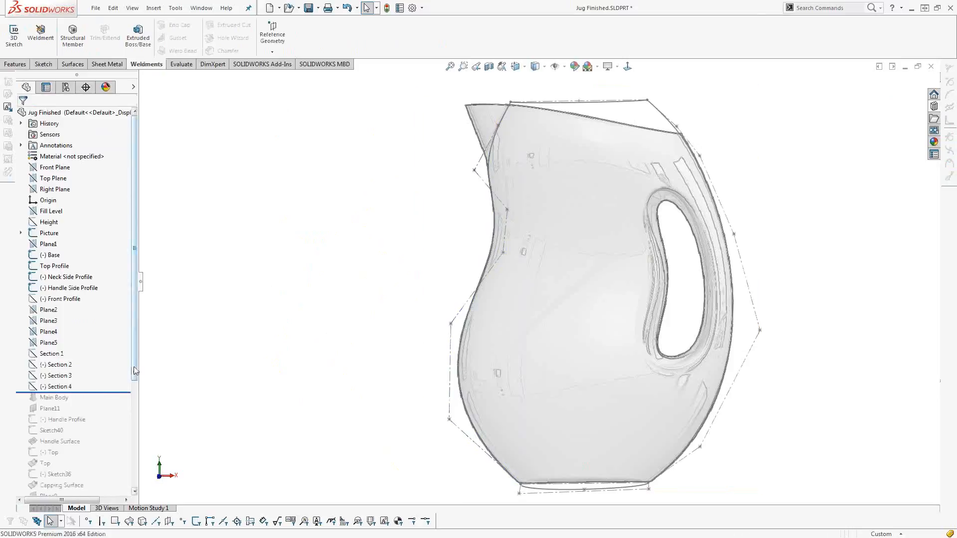
# Roll the feature history forward past the Bottom surface and on past Surface-Knit1.
pyautogui.scroll(-5, 102, 251)
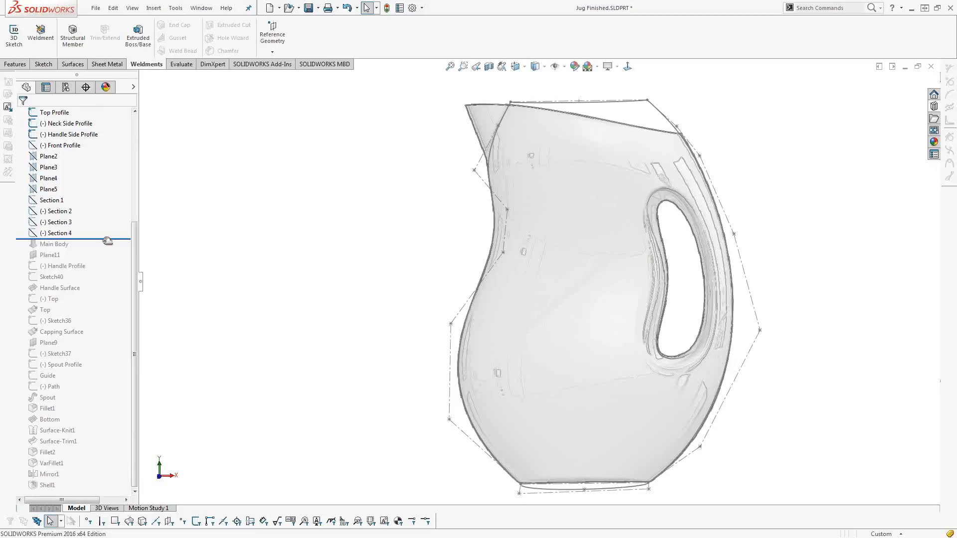
pyautogui.moveTo(108, 241); pyautogui.dragTo(95, 426)
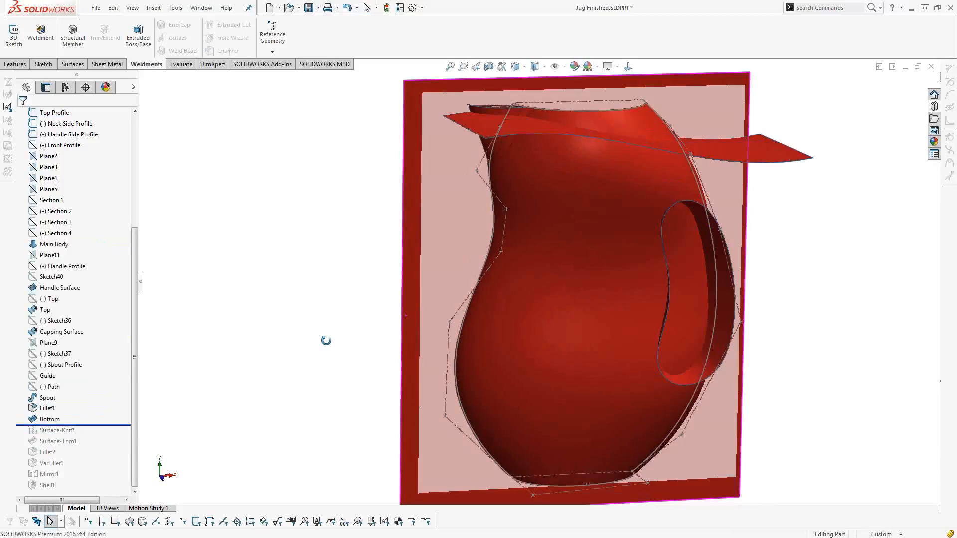
pyautogui.moveTo(338, 361); pyautogui.dragTo(341, 329, button='middle')
pyautogui.scroll(1, 422, 326)
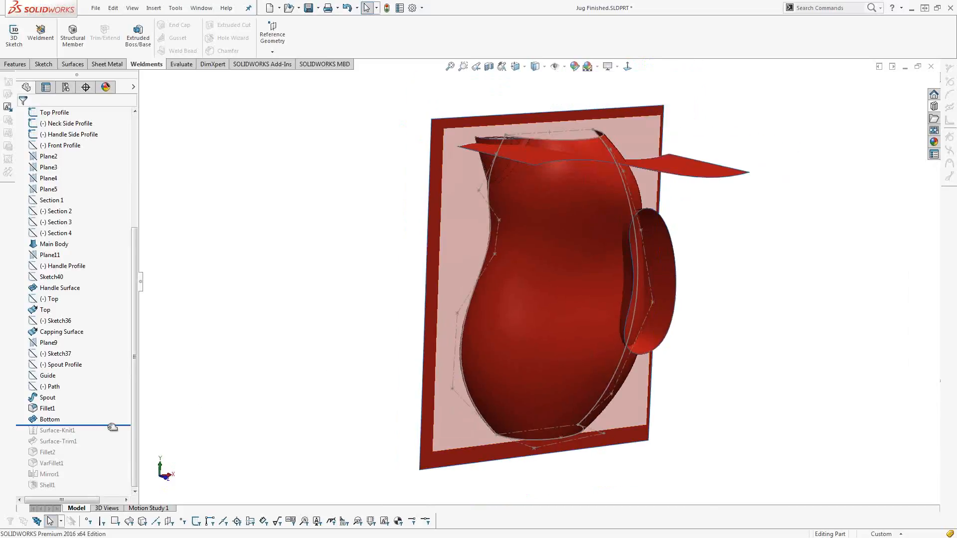
pyautogui.moveTo(112, 425); pyautogui.dragTo(112, 436)
pyautogui.moveTo(385, 332); pyautogui.dragTo(548, 224, button='middle')
# Set up a mutual surface trim between Surface-Knit1, Top, Handle Surface and Capping Surface.
pyautogui.click(75, 64)
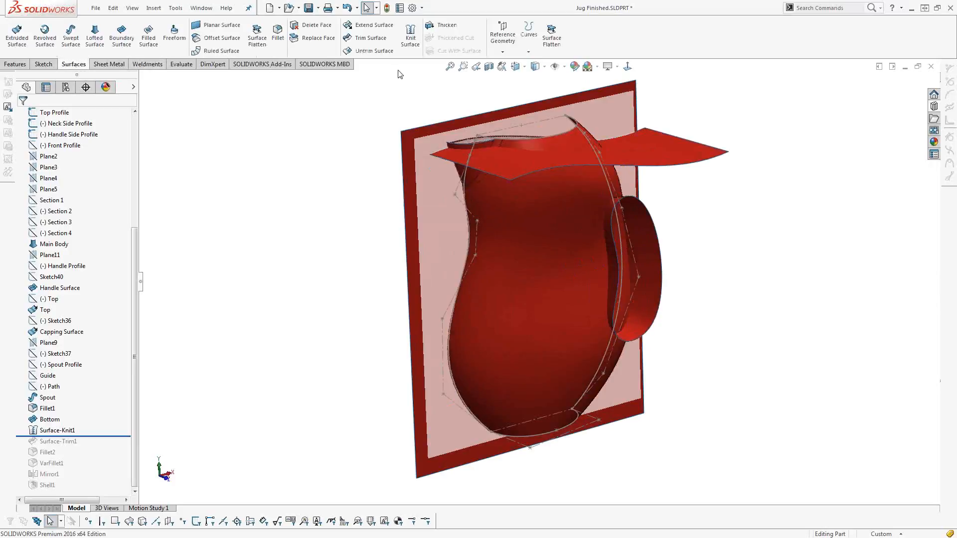
pyautogui.click(370, 38)
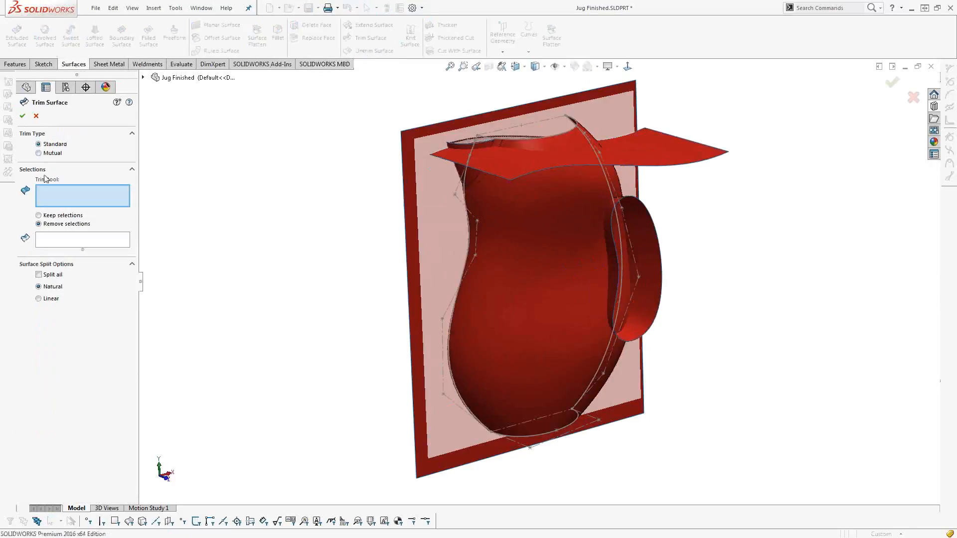
pyautogui.click(39, 153)
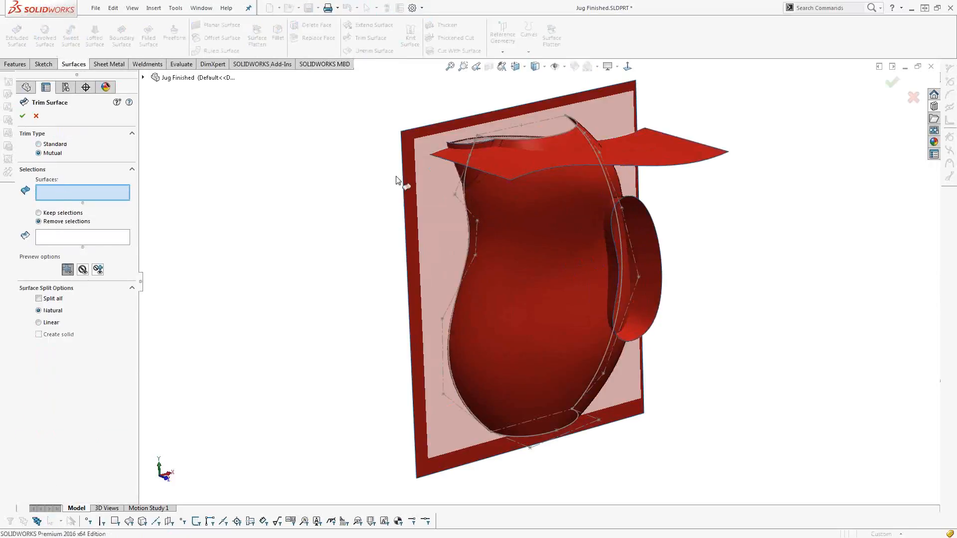
pyautogui.click(524, 143)
pyautogui.click(531, 164)
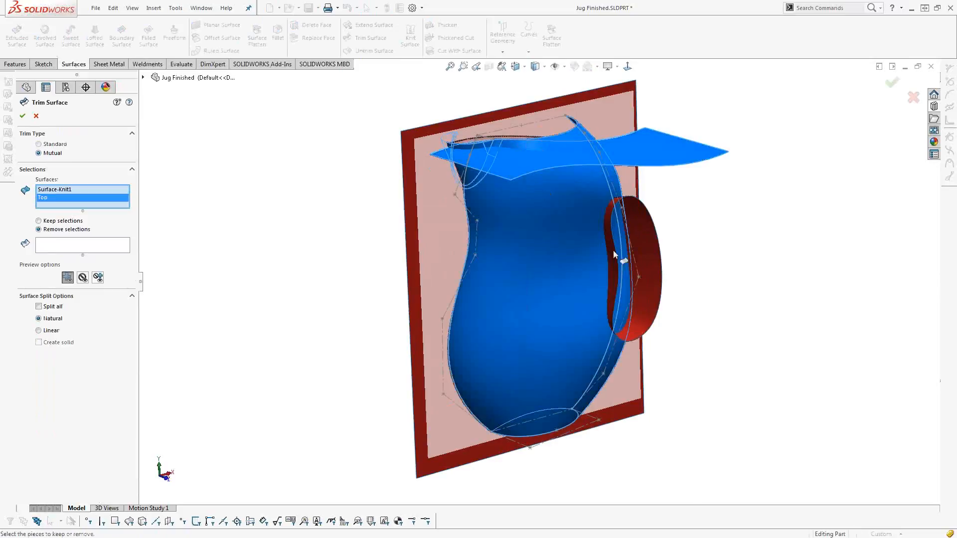
pyautogui.click(646, 240)
pyautogui.click(410, 278)
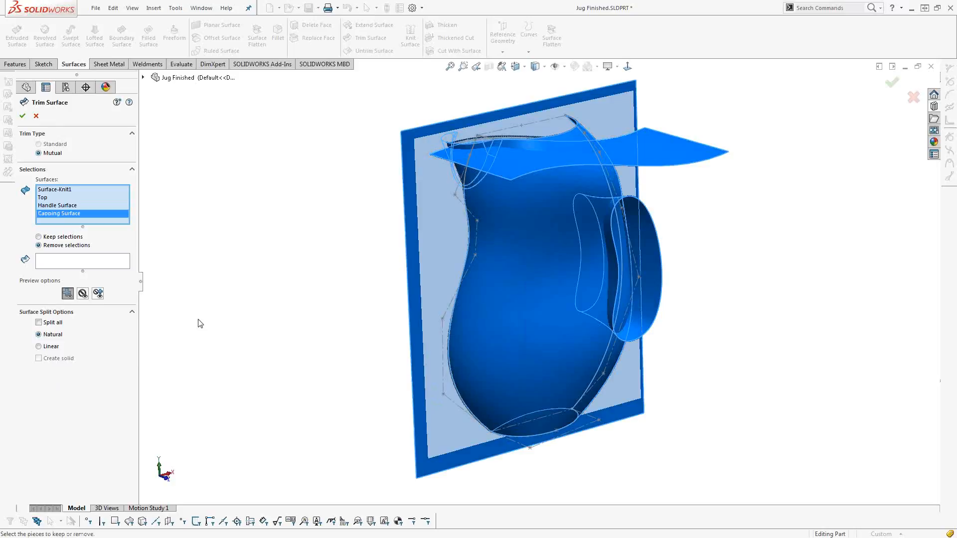
# Try the trim's preview display options and set the trim to keep the selected pieces.
pyautogui.click(80, 262)
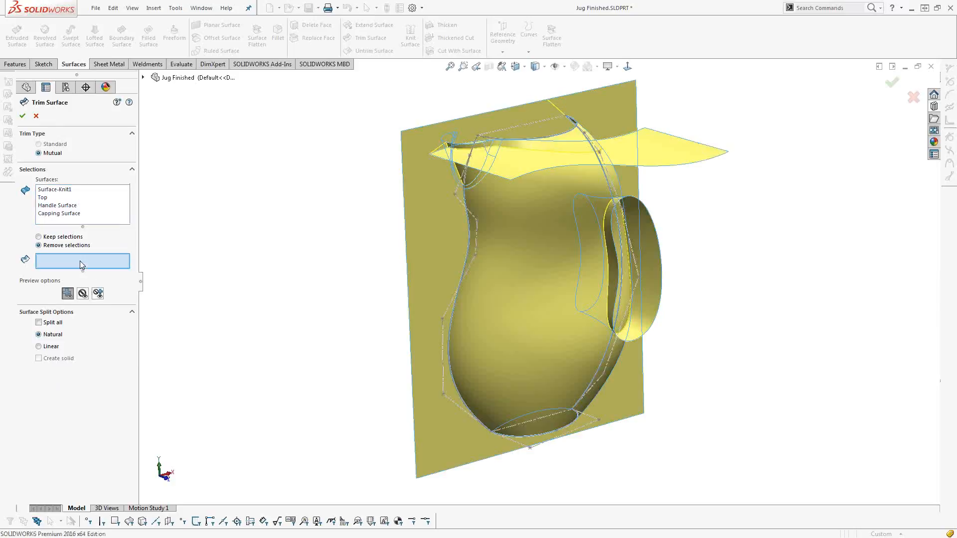
pyautogui.click(83, 293)
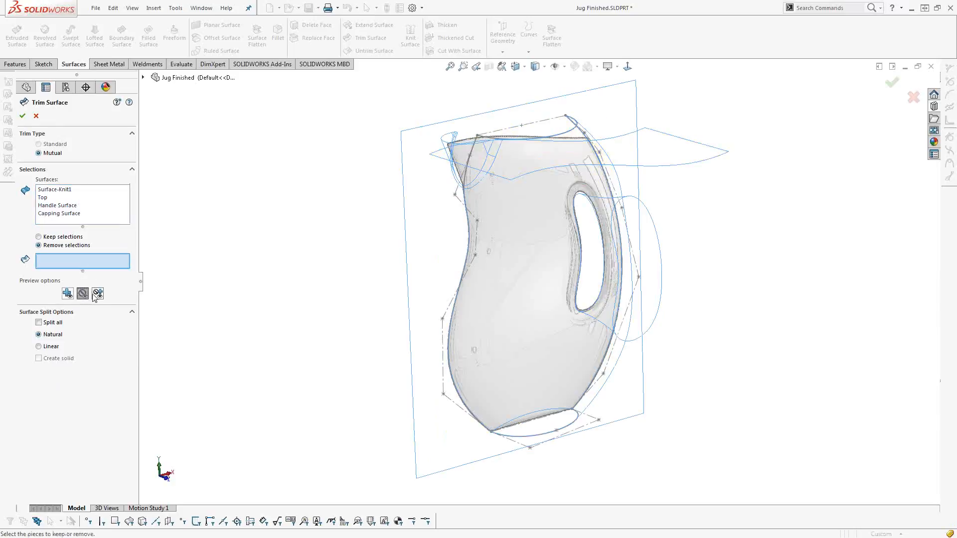
pyautogui.click(68, 294)
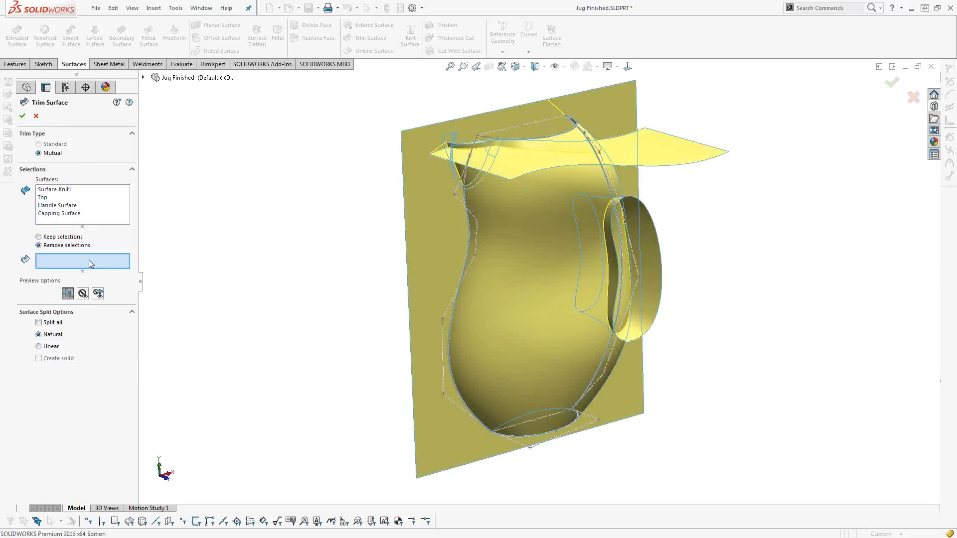
pyautogui.click(60, 241)
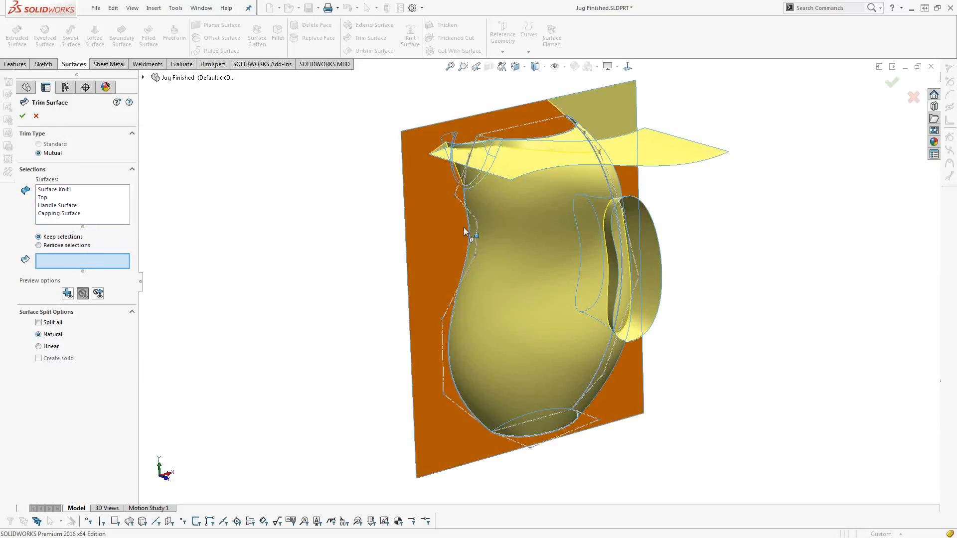
# Keep the jug's body, inner handle, capping and top pieces and complete the mutual trim.
pyautogui.click(496, 220)
pyautogui.moveTo(508, 240); pyautogui.dragTo(652, 355, button='middle')
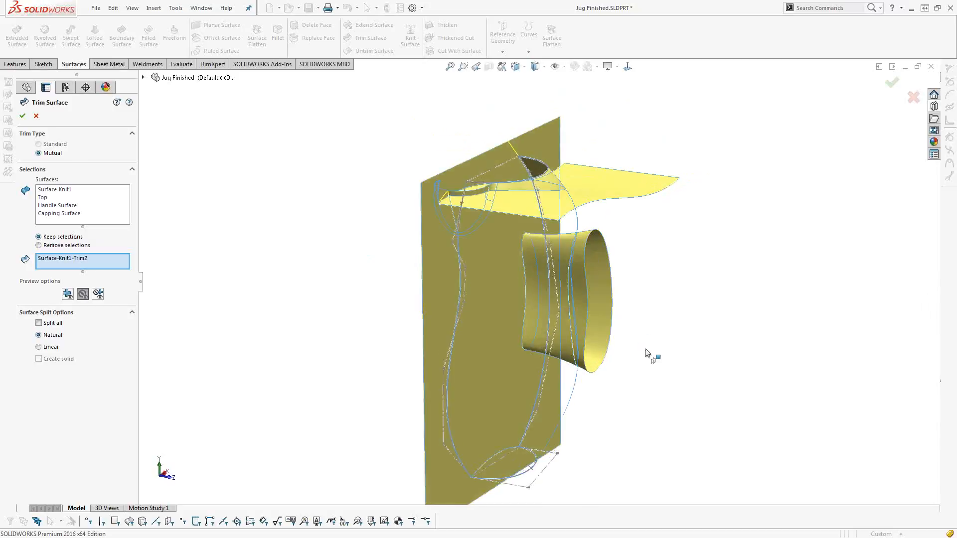
pyautogui.click(558, 248)
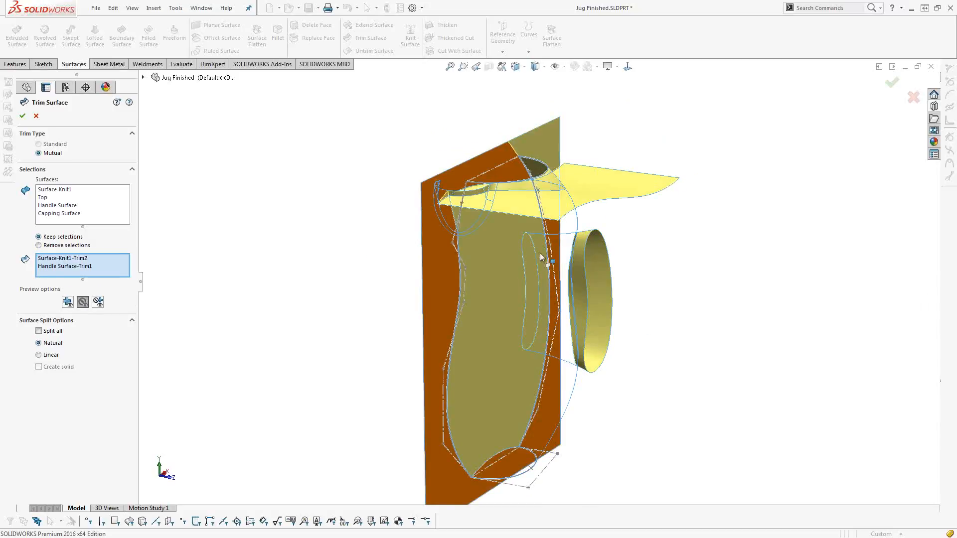
pyautogui.click(501, 268)
pyautogui.moveTo(488, 292); pyautogui.dragTo(490, 319, button='middle')
pyautogui.click(536, 247)
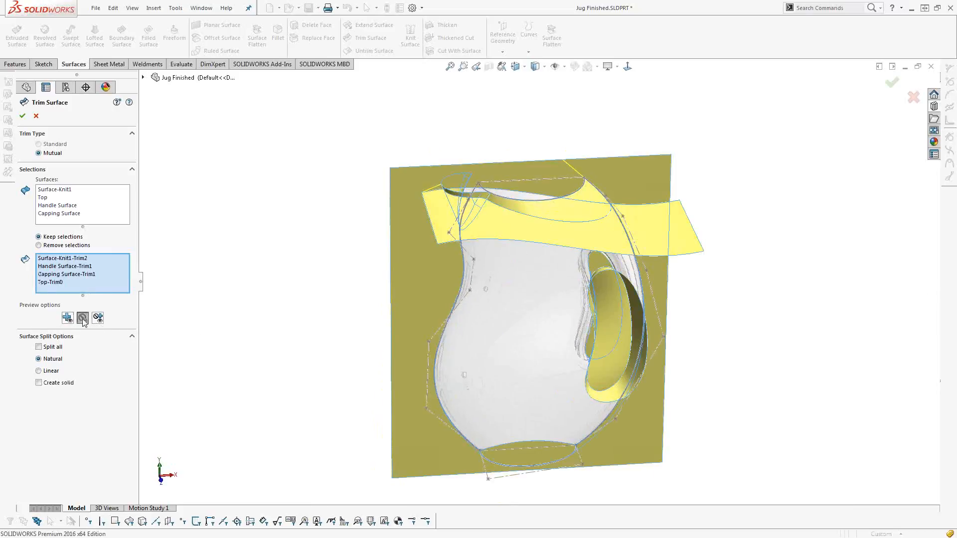
pyautogui.moveTo(275, 357); pyautogui.dragTo(329, 341, button='middle')
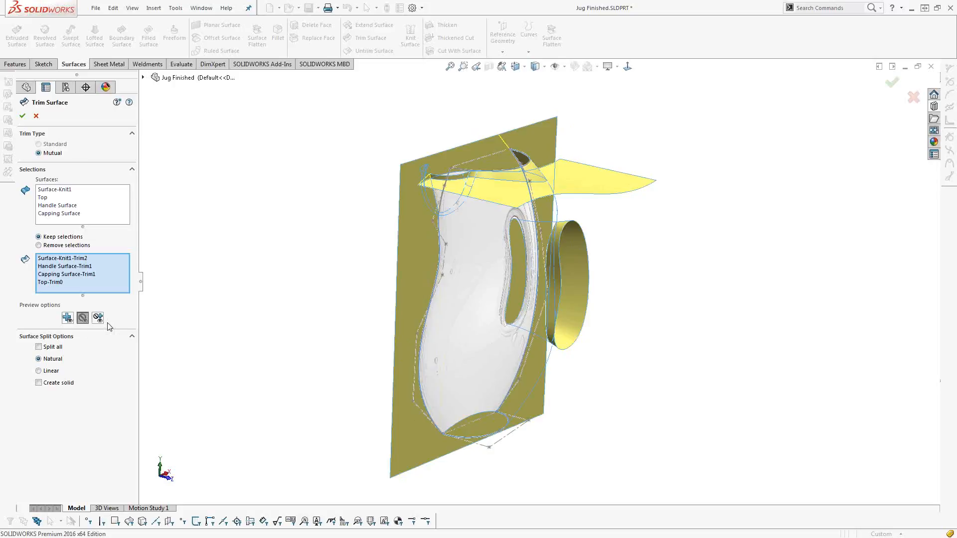
pyautogui.click(22, 117)
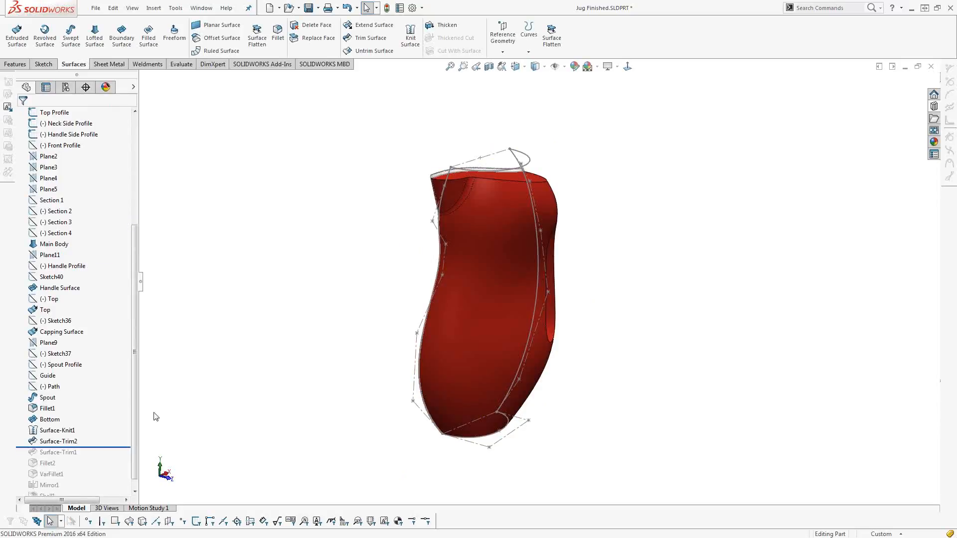
# Delete the new mutual trim feature and roll the history forward past the existing Surface-Trim1.
pyautogui.rightClick(91, 449)
pyautogui.press('Escape')
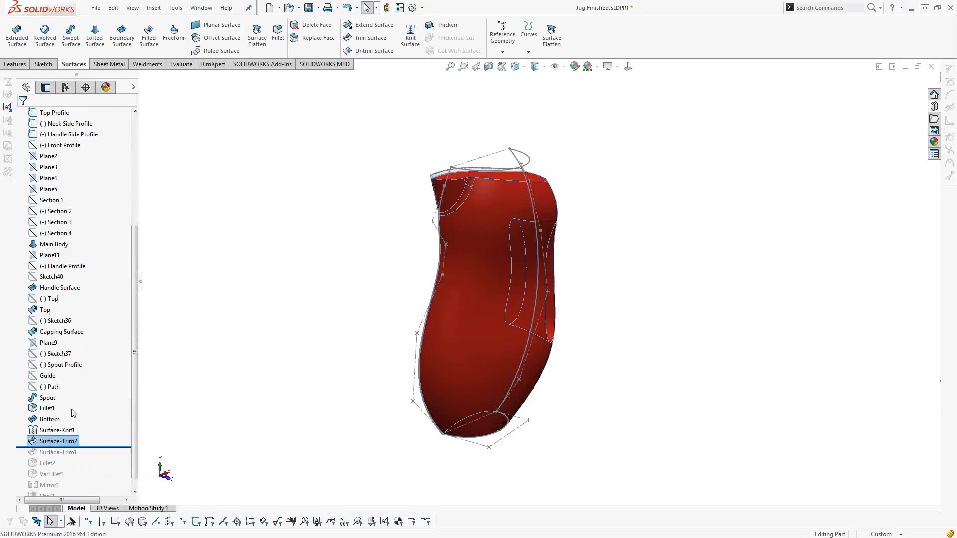
pyautogui.press('Delete')
pyautogui.moveTo(103, 437)
pyautogui.mouseDown()
pyautogui.moveTo(94, 465)
pyautogui.moveTo(94, 447)
pyautogui.mouseUp()
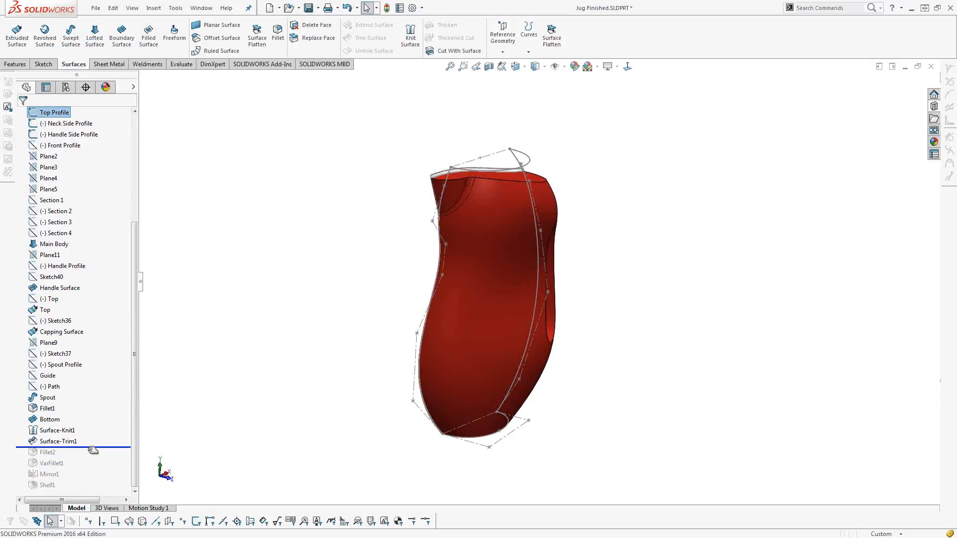
# Set up a constant size symmetric fillet of 10 mm radius on the jug's bottom edge.
pyautogui.click(427, 373)
pyautogui.moveTo(426, 433); pyautogui.dragTo(488, 421, button='middle')
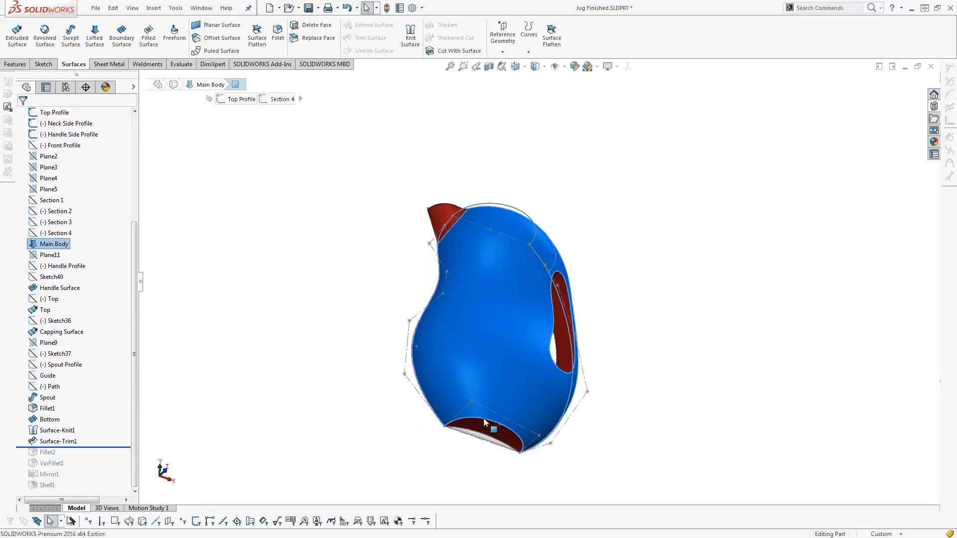
pyautogui.scroll(-5, 487, 419)
pyautogui.scroll(-1, 488, 422)
pyautogui.keyDown('ctrl'); pyautogui.moveTo(519, 393); pyautogui.dragTo(498, 249, button='middle'); pyautogui.keyUp('ctrl')
pyautogui.click(360, 456)
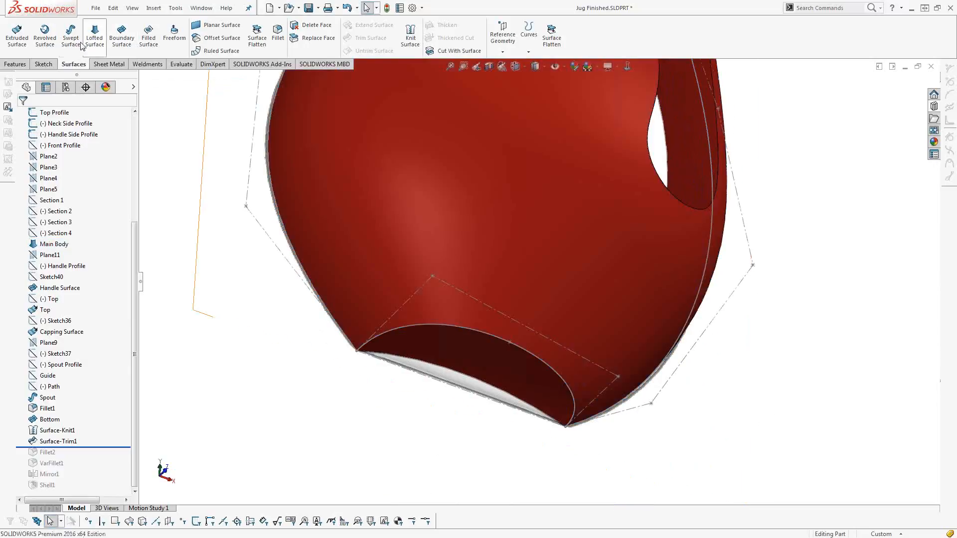
pyautogui.click(23, 65)
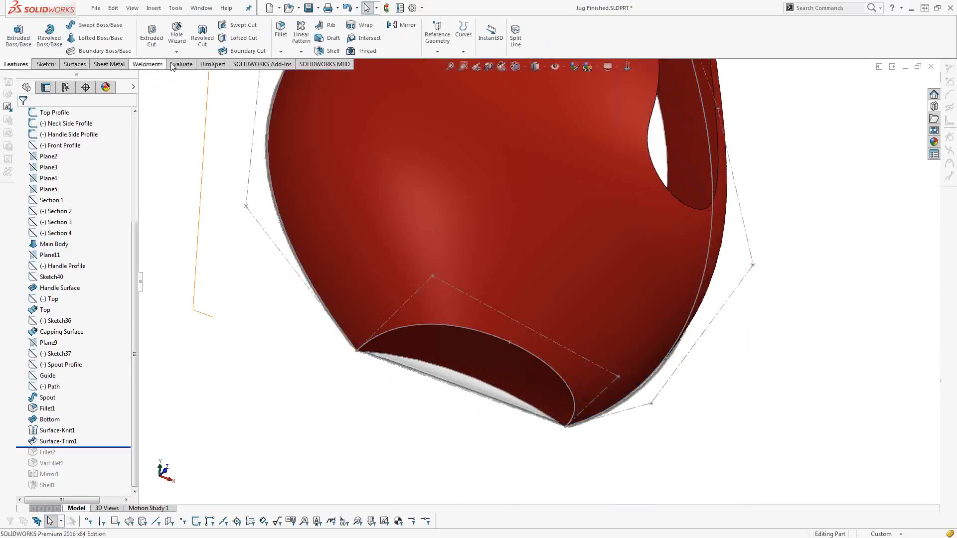
pyautogui.click(281, 31)
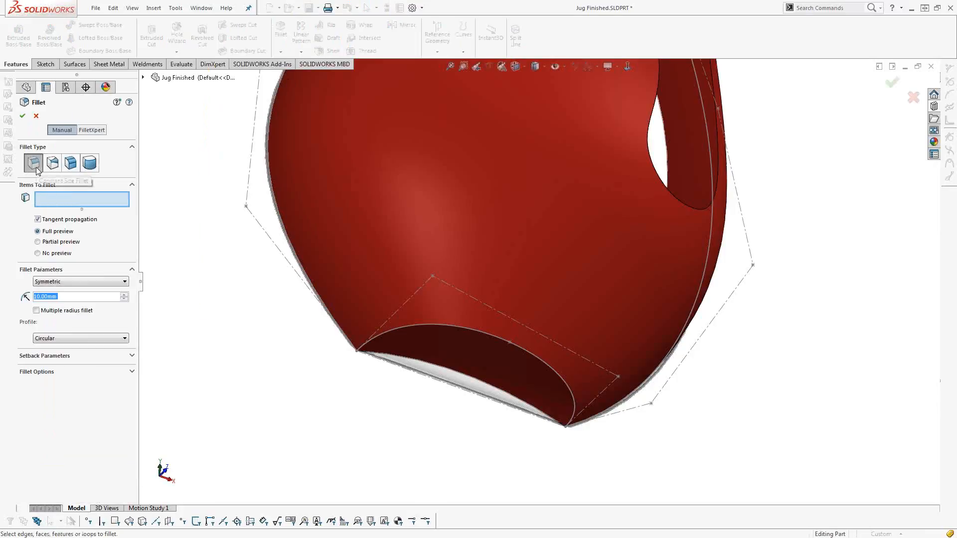
pyautogui.click(378, 336)
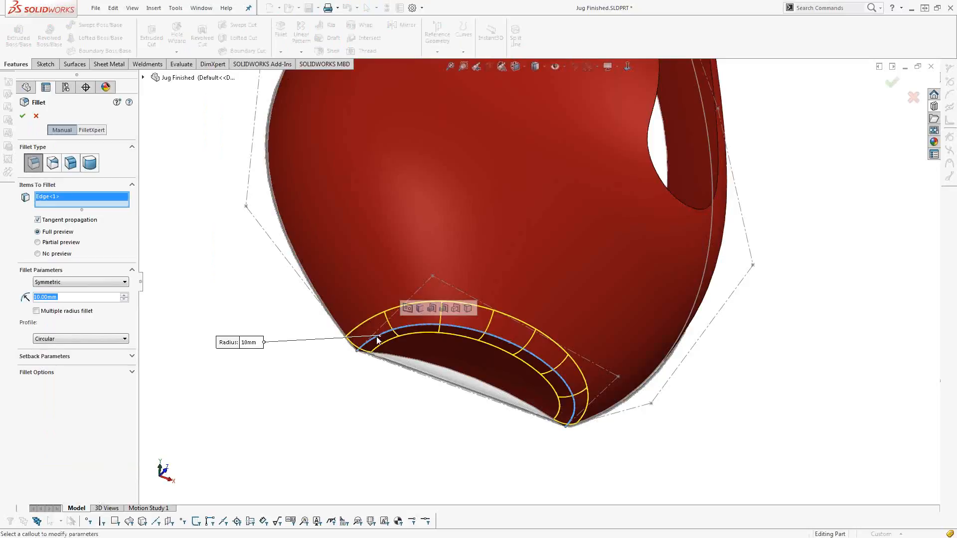
# Try the Curvature Continuous profile and the variable size type for the bottom edge fillet.
pyautogui.click(90, 338)
pyautogui.click(89, 338)
pyautogui.click(89, 339)
pyautogui.click(79, 367)
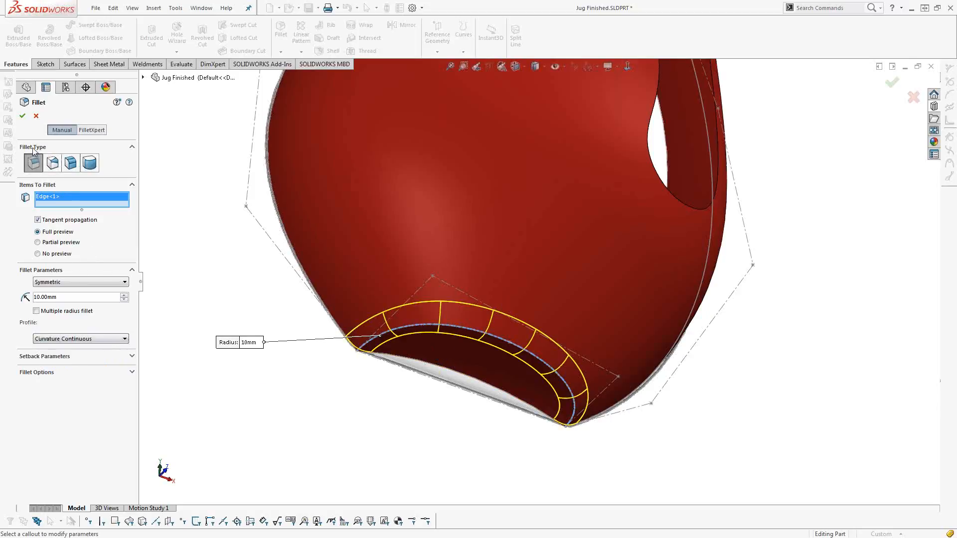
pyautogui.click(52, 165)
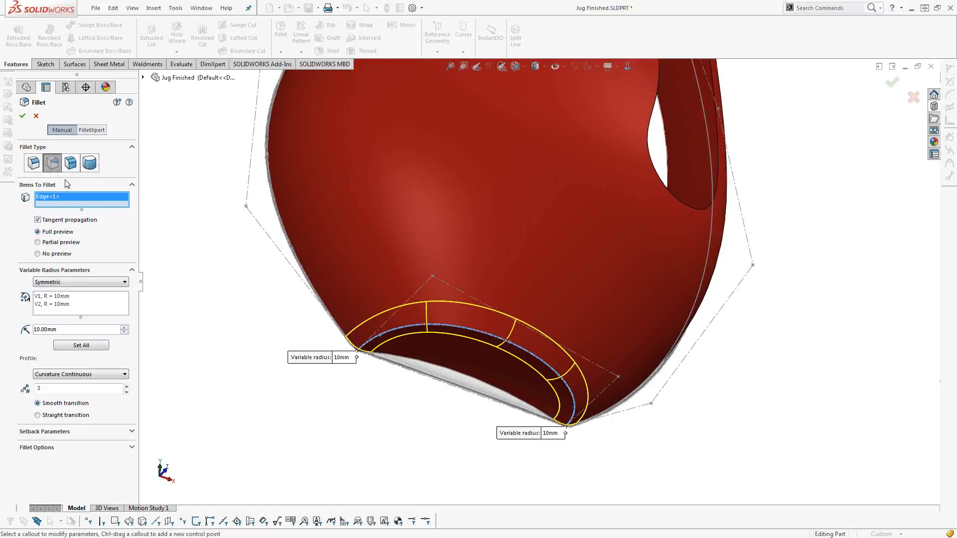
pyautogui.click(36, 117)
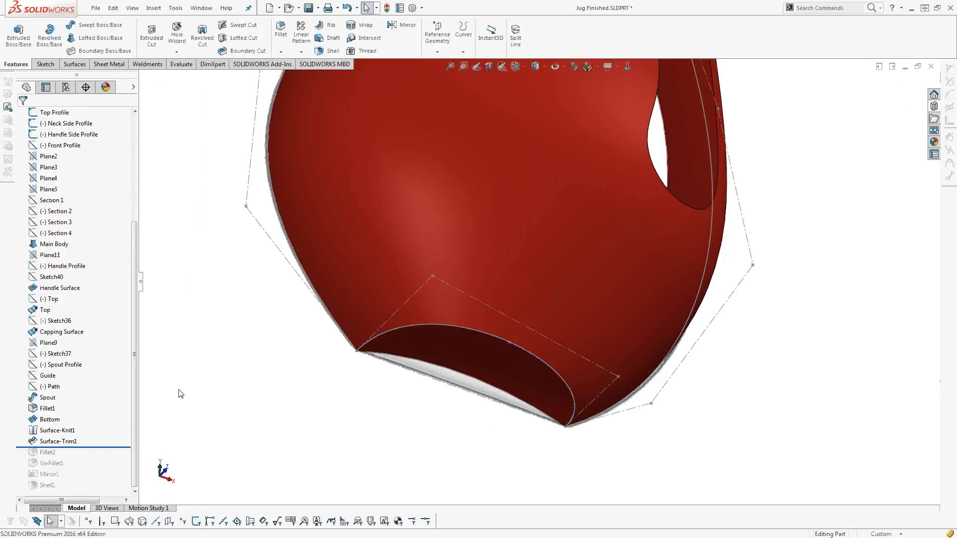
# Roll the feature history forward past Fillet2 and VarFillet1.
pyautogui.moveTo(98, 461); pyautogui.dragTo(99, 469)
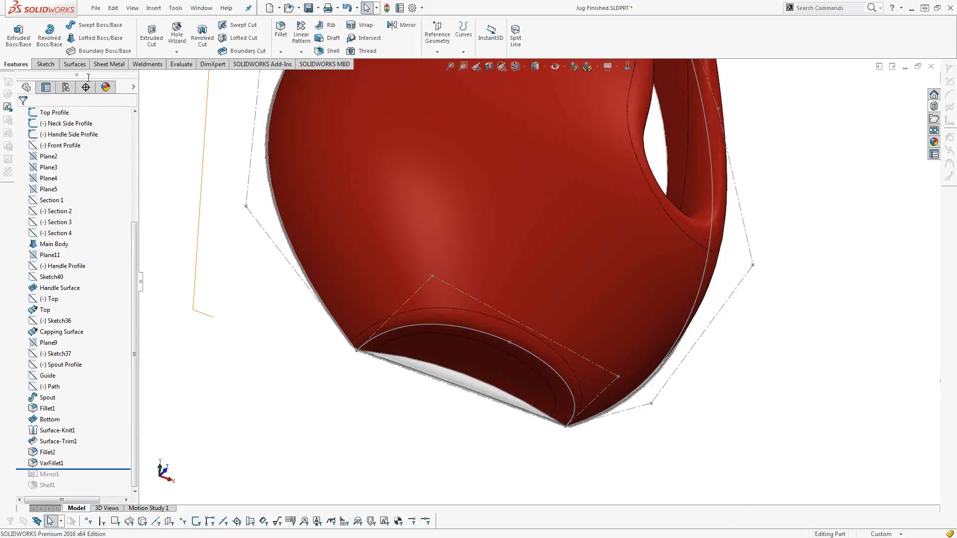
pyautogui.scroll(2, 356, 241)
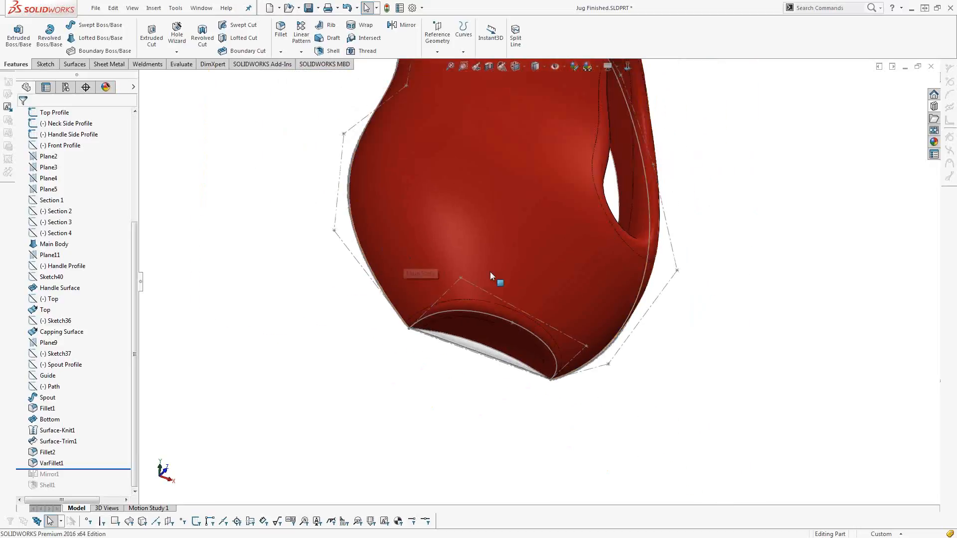
# Examine the bottom and handle fillets with Zebra Stripes for curvature continuity, and close the stripe display.
pyautogui.moveTo(490, 274); pyautogui.dragTo(502, 291, button='middle')
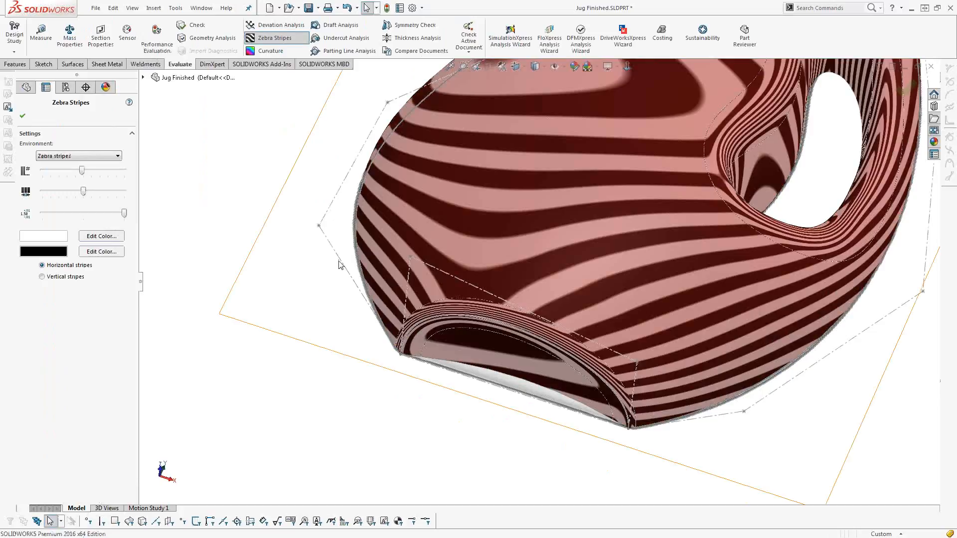
pyautogui.scroll(-5, 472, 301)
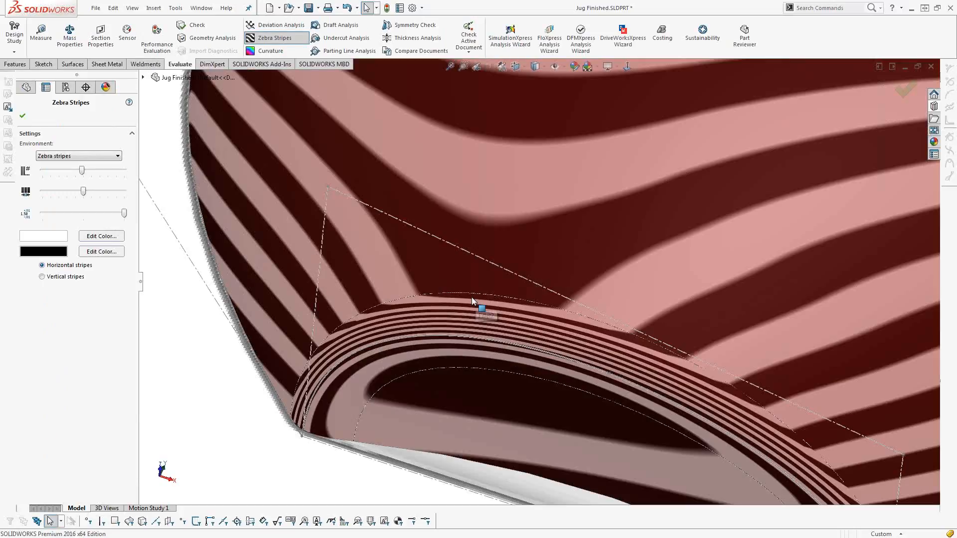
pyautogui.scroll(-2, 472, 301)
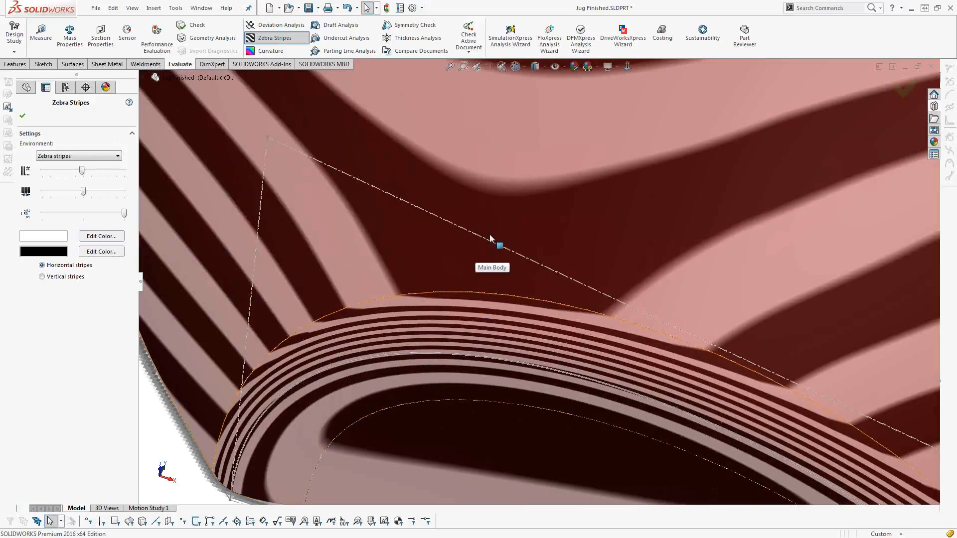
pyautogui.scroll(8, 491, 239)
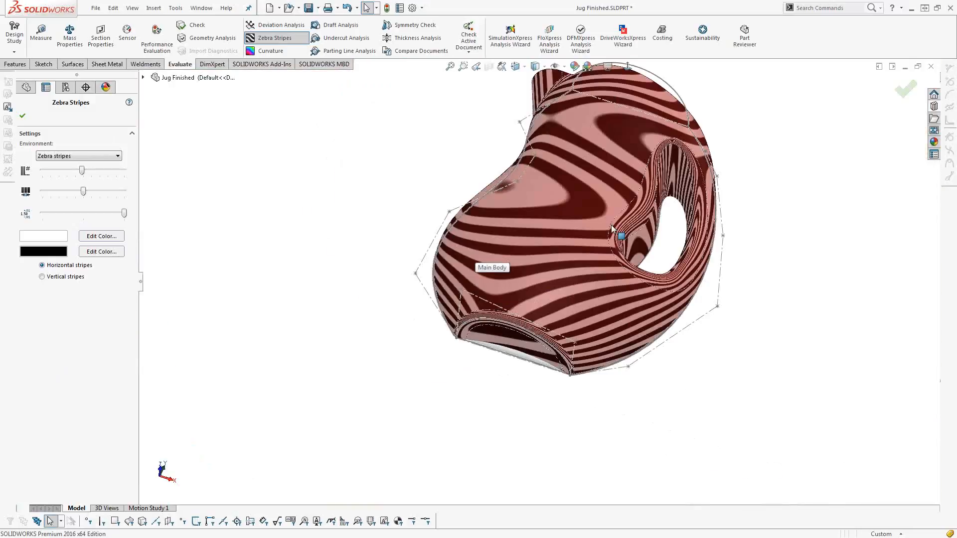
pyautogui.scroll(-4, 613, 228)
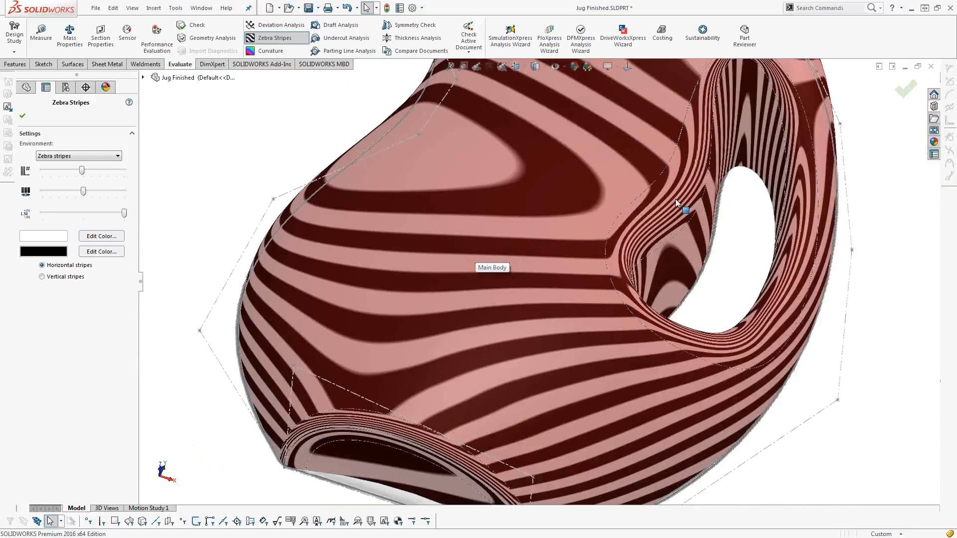
pyautogui.scroll(-1, 676, 202)
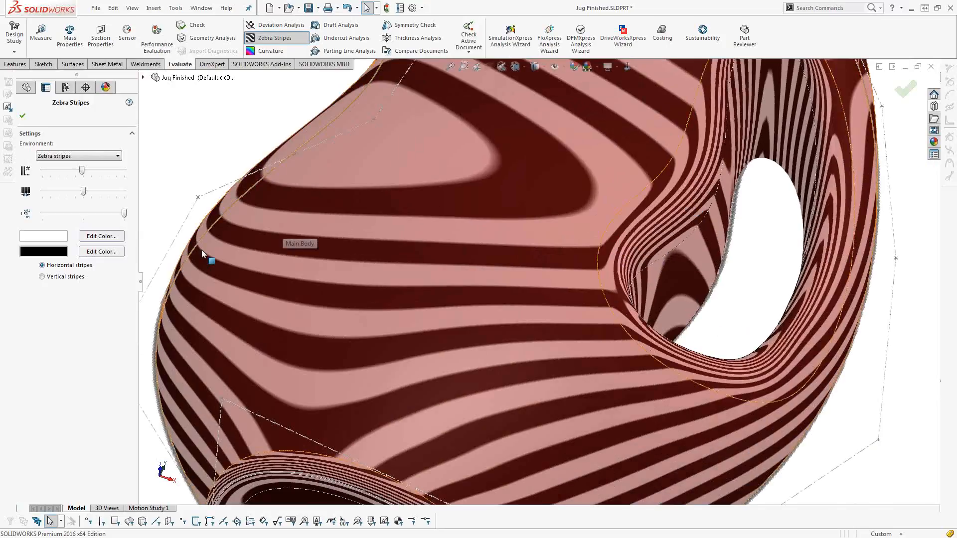
pyautogui.click(22, 116)
pyautogui.click(270, 40)
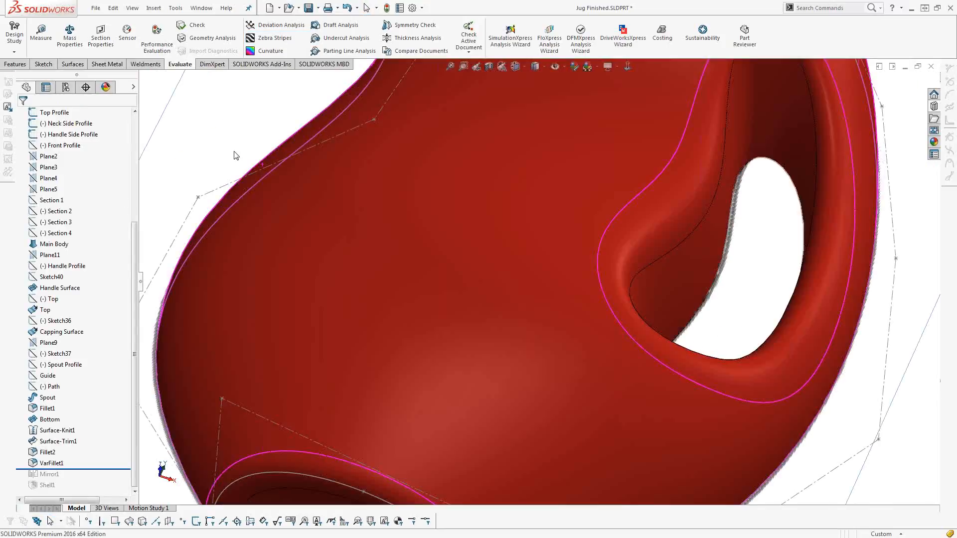
# Roll the feature history forward past Mirror1 and Shell1 to complete the jug.
pyautogui.scroll(8, 413, 323)
pyautogui.moveTo(479, 316); pyautogui.dragTo(478, 359, button='middle')
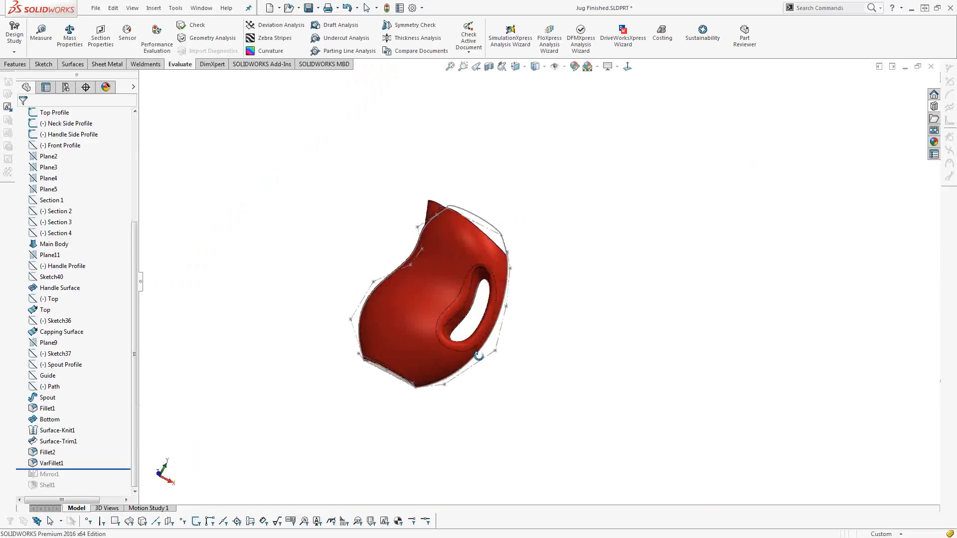
pyautogui.scroll(-2, 386, 353)
pyautogui.moveTo(104, 471); pyautogui.dragTo(102, 490)
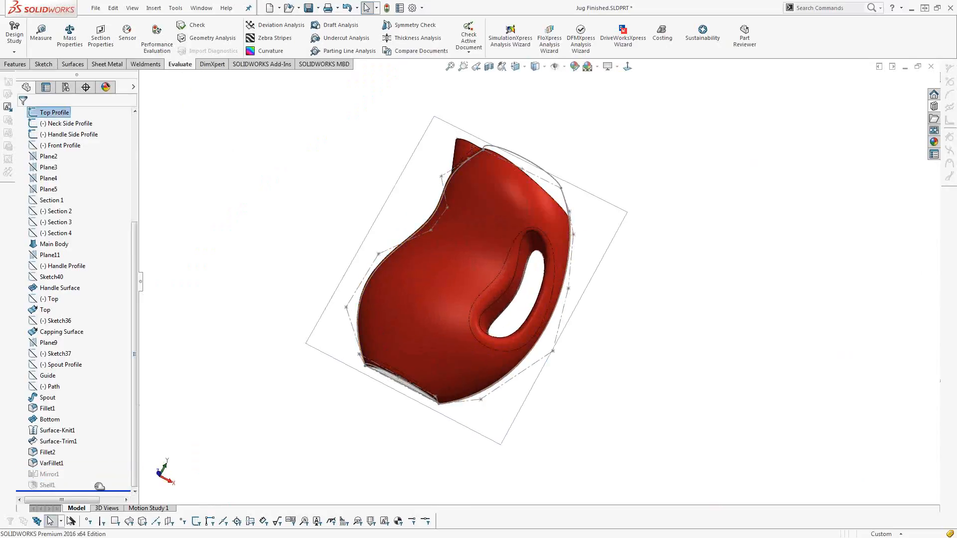
pyautogui.moveTo(327, 228); pyautogui.dragTo(365, 371, button='middle')
pyautogui.scroll(-3, 421, 147)
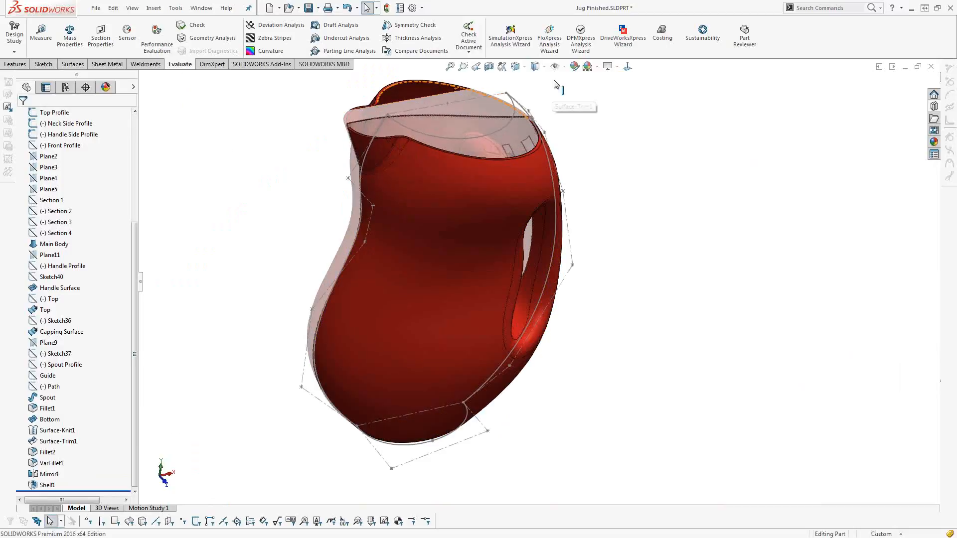
# Hide all sketches in the graphics view so only the finished jug is displayed.
pyautogui.click(558, 66)
pyautogui.click(572, 151)
pyautogui.moveTo(518, 203)
pyautogui.mouseDown(button='middle')
pyautogui.moveTo(499, 155)
pyautogui.moveTo(524, 193)
pyautogui.moveTo(515, 181)
pyautogui.mouseUp(button='middle')
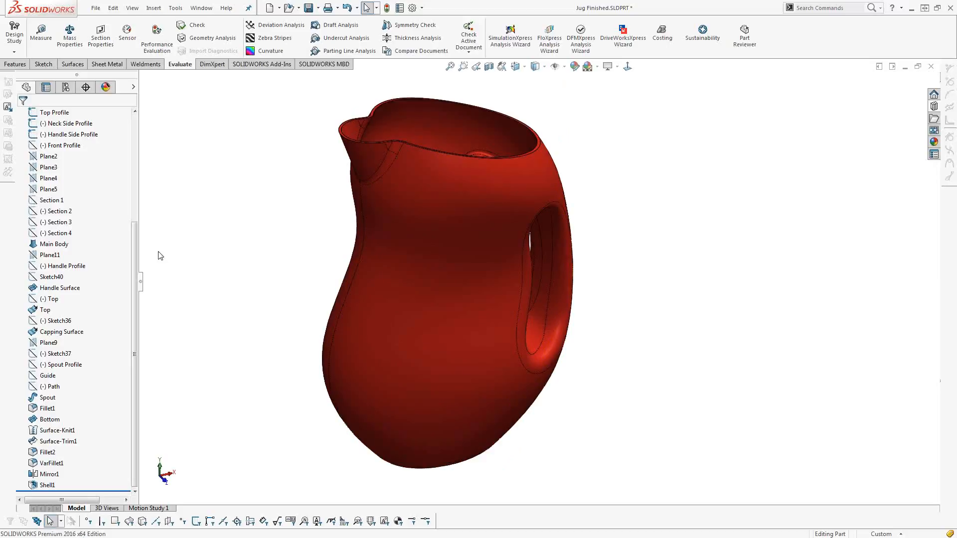
# Intersect the Fill Level plane with the Shell1 body to create the internal region of the jug up to that plane.
pyautogui.moveTo(133, 245); pyautogui.dragTo(133, 133)
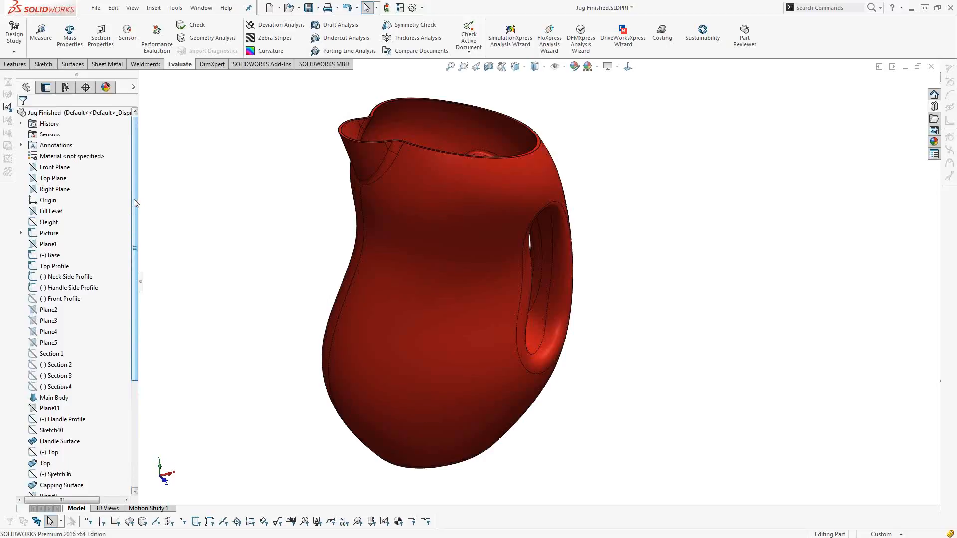
pyautogui.click(53, 211)
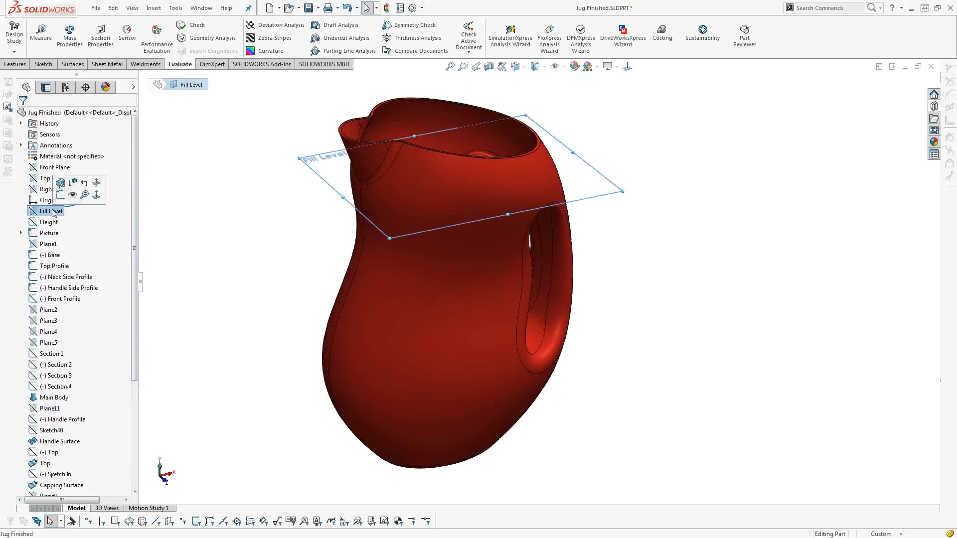
pyautogui.moveTo(245, 180); pyautogui.dragTo(239, 160, button='middle')
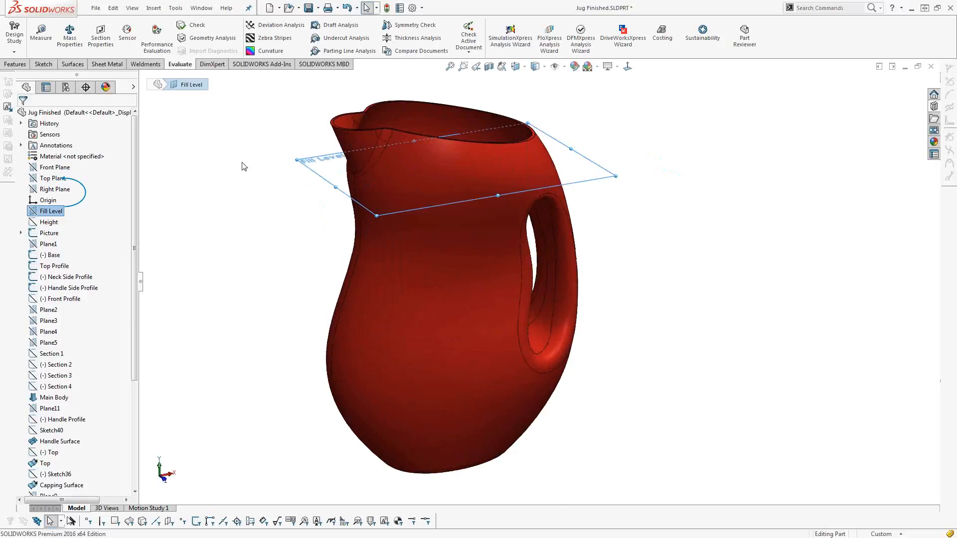
pyautogui.click(243, 166)
pyautogui.click(52, 211)
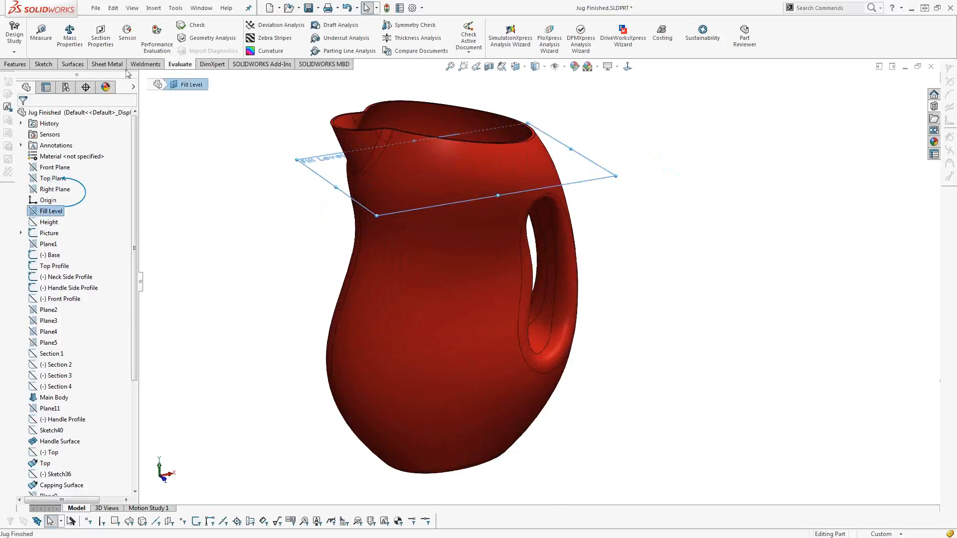
pyautogui.click(20, 64)
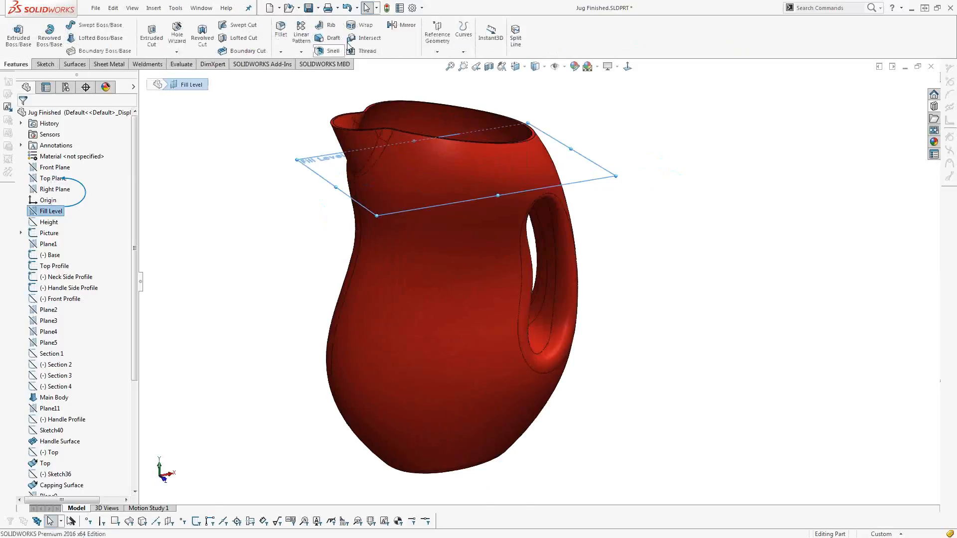
pyautogui.click(368, 38)
pyautogui.click(100, 190)
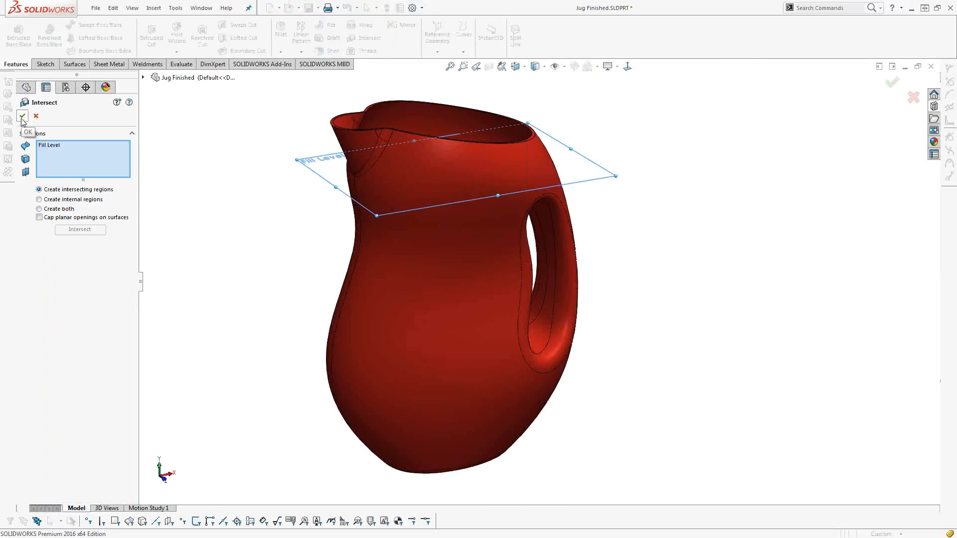
pyautogui.click(51, 145)
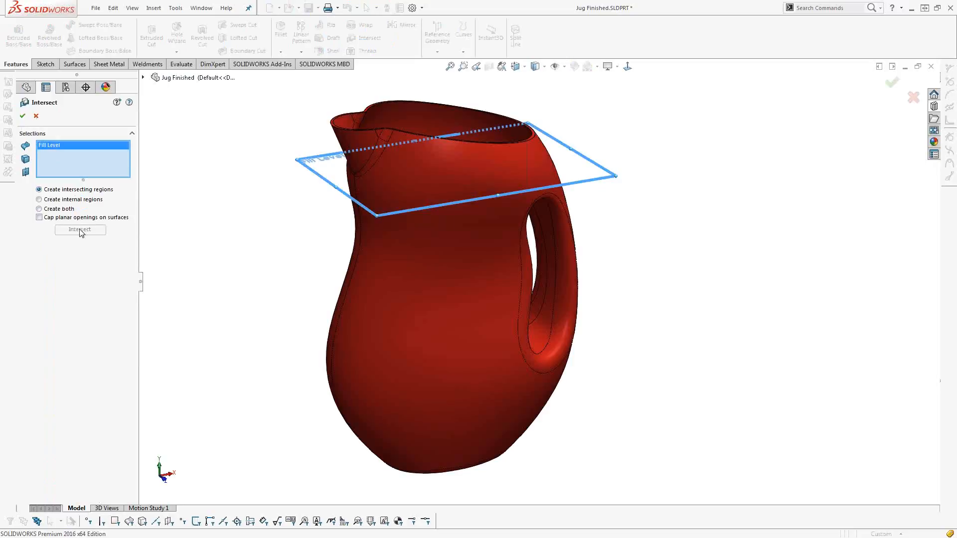
pyautogui.click(22, 115)
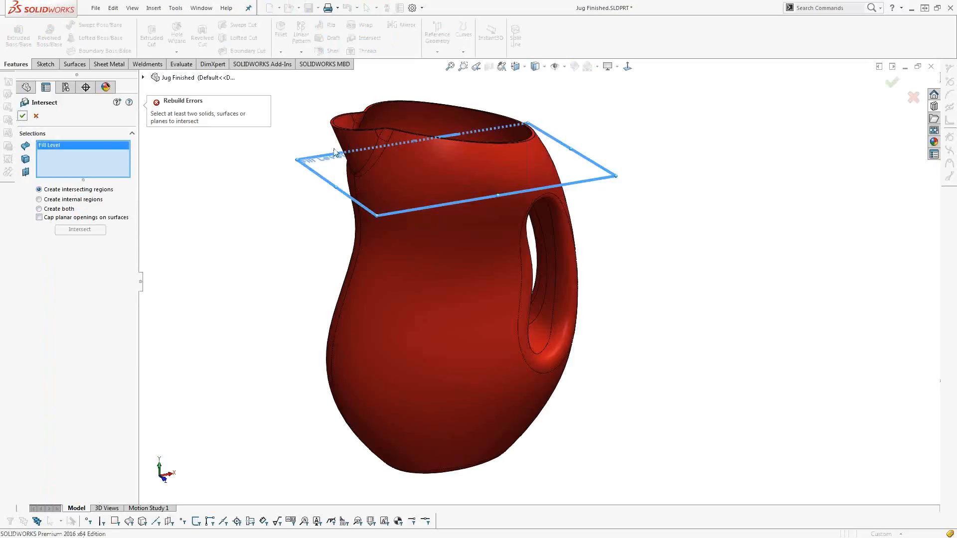
pyautogui.click(356, 141)
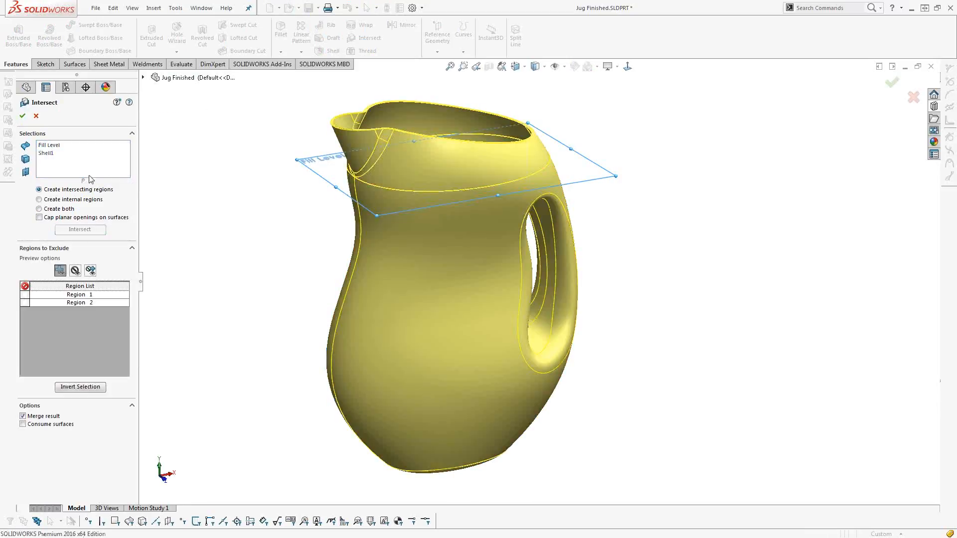
pyautogui.click(23, 117)
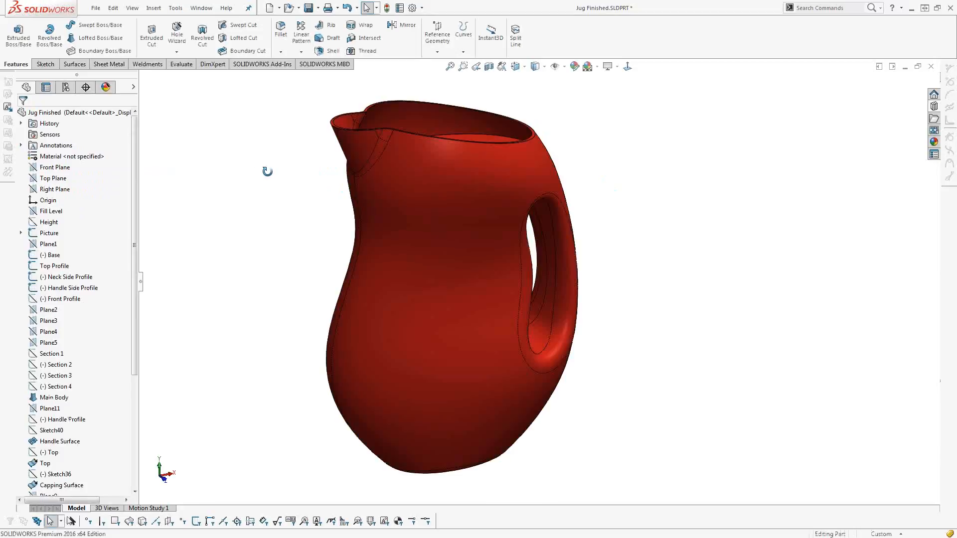
# Try to hide the jug body around the internal region, and show it again.
pyautogui.moveTo(271, 182); pyautogui.dragTo(454, 167, button='middle')
pyautogui.click(455, 167)
pyautogui.moveTo(416, 304); pyautogui.dragTo(446, 273, button='middle')
pyautogui.press('Escape')
pyautogui.scroll(-1, 405, 146)
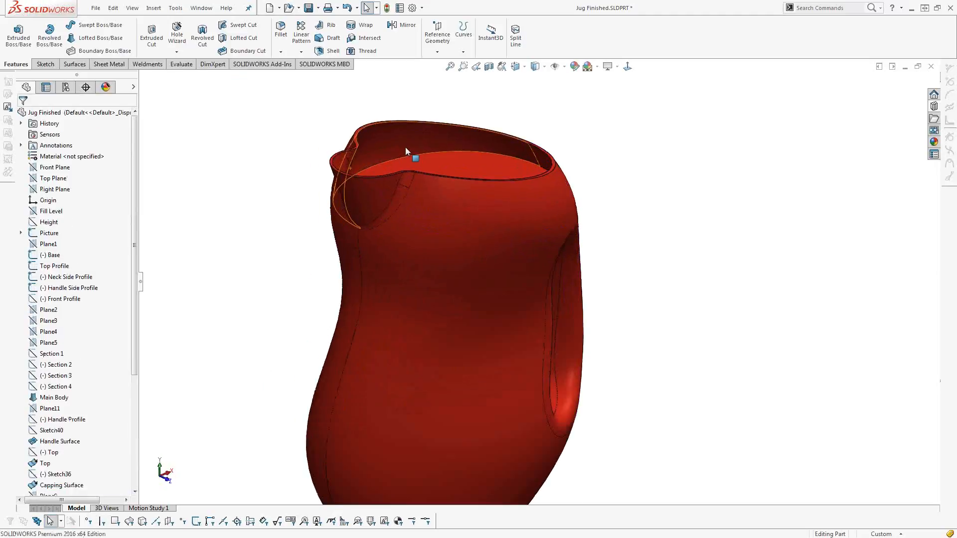
pyautogui.scroll(-1, 405, 146)
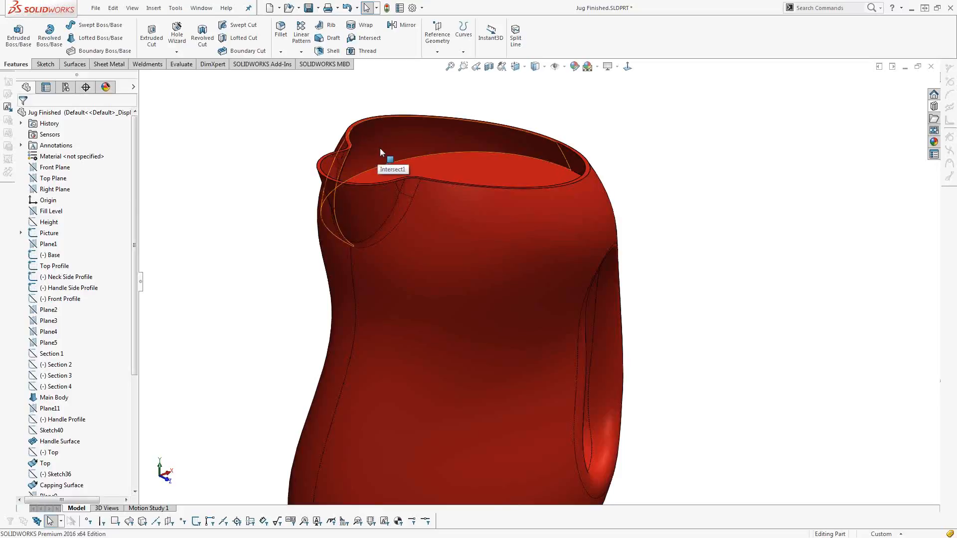
pyautogui.press('Tab')
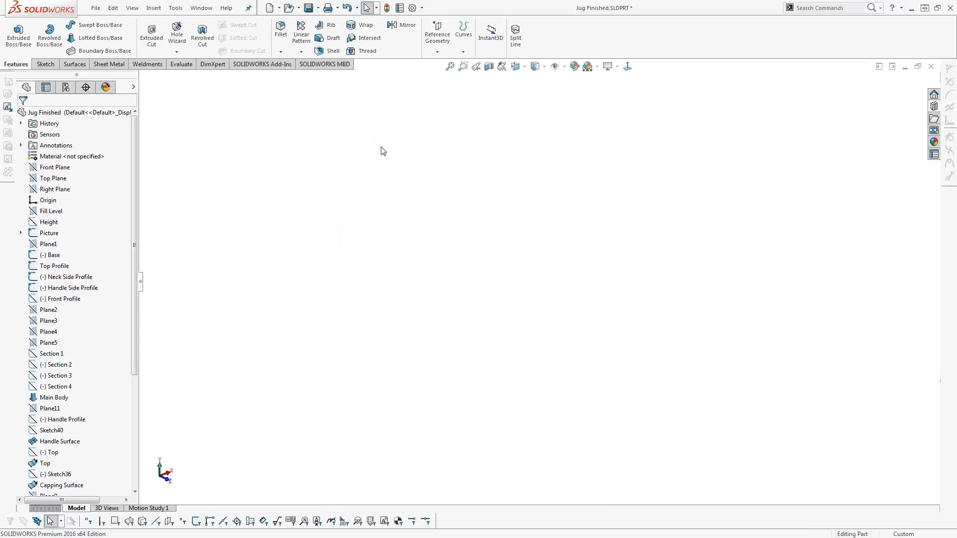
pyautogui.hotkey('shift', 'Tab')
# Edit Intersect1 to keep its regions as separate bodies, and hide the outer jug bodies to isolate the liquid volume.
pyautogui.moveTo(136, 336); pyautogui.dragTo(136, 452)
pyautogui.click(63, 490)
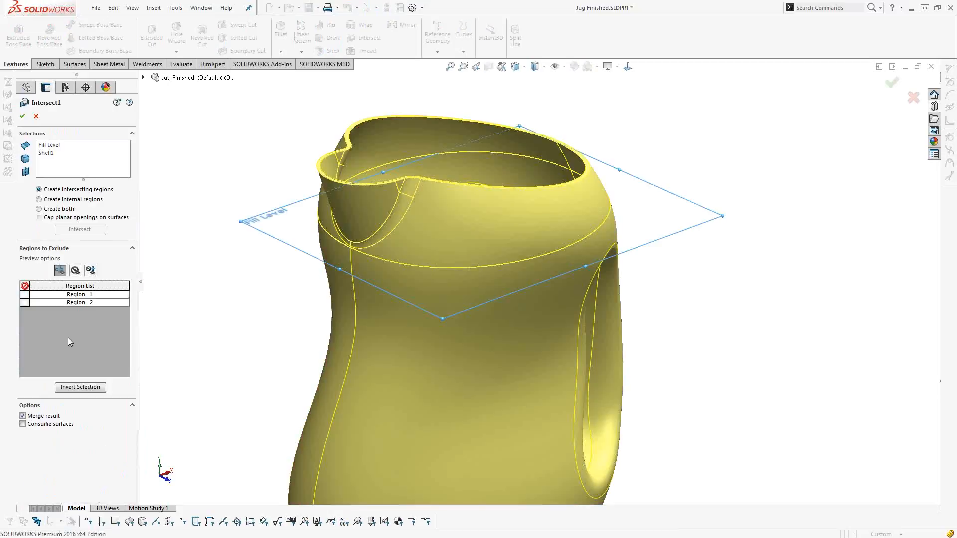
pyautogui.click(22, 116)
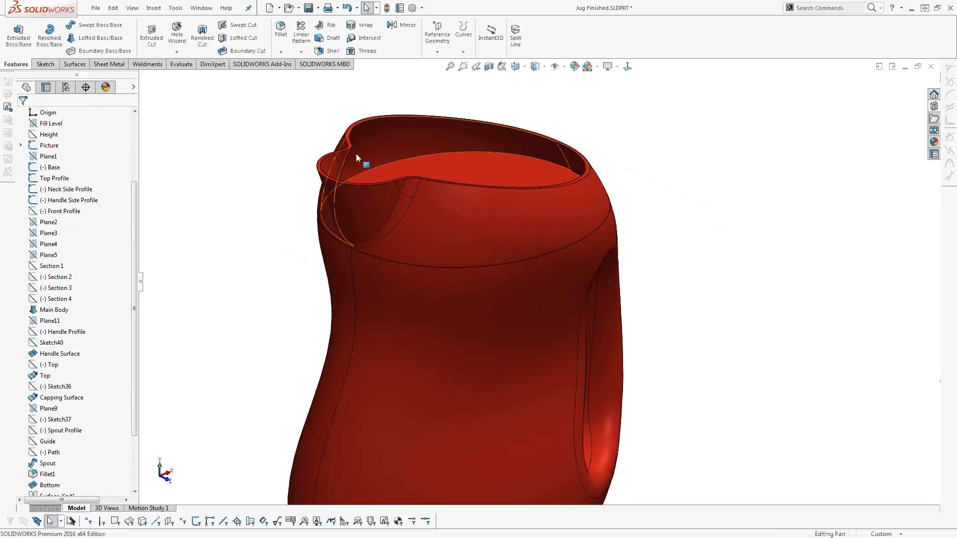
pyautogui.scroll(3, 390, 358)
pyautogui.moveTo(462, 369); pyautogui.dragTo(493, 412, button='middle')
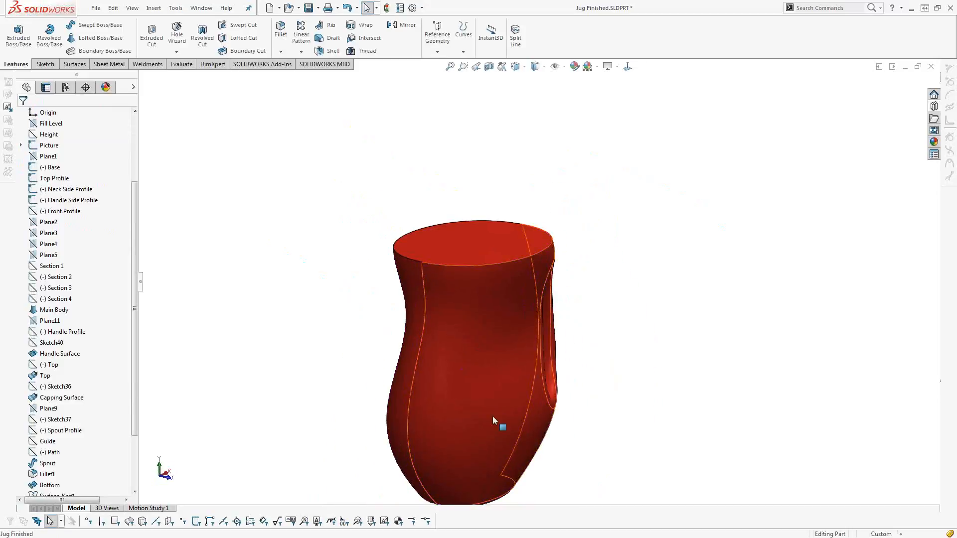
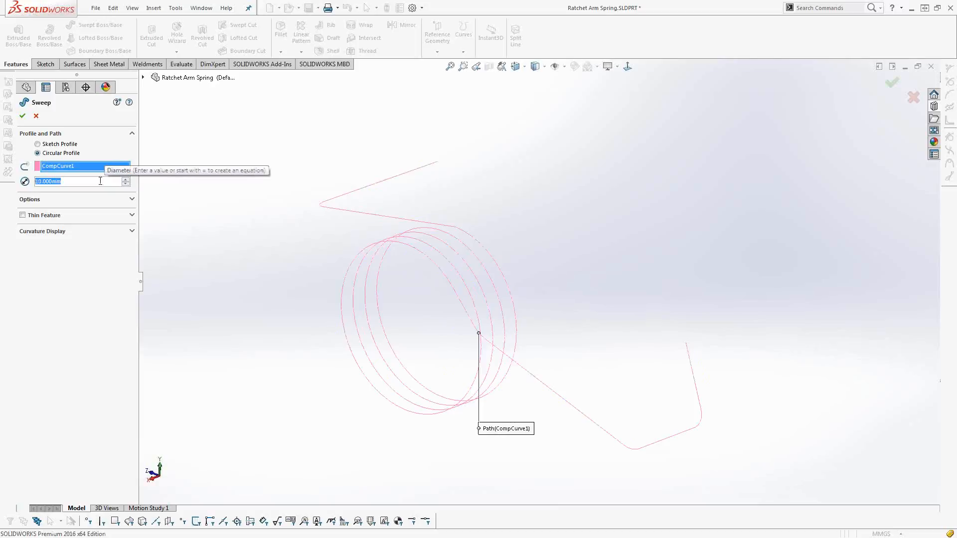
# Sweep a 1 mm circular profile along CompCurve1 to form the ratchet arm spring.
pyautogui.write('1')
pyautogui.press('Return')
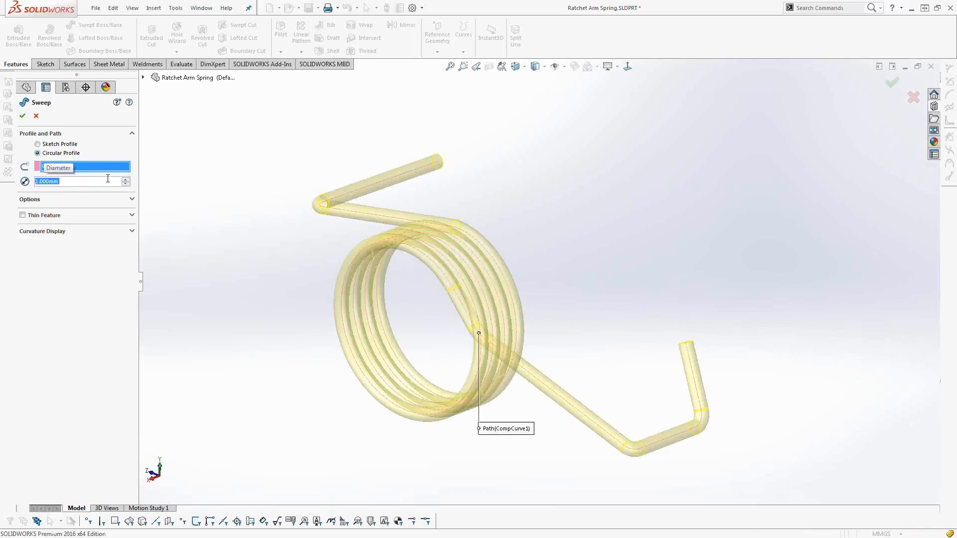
pyautogui.click(22, 115)
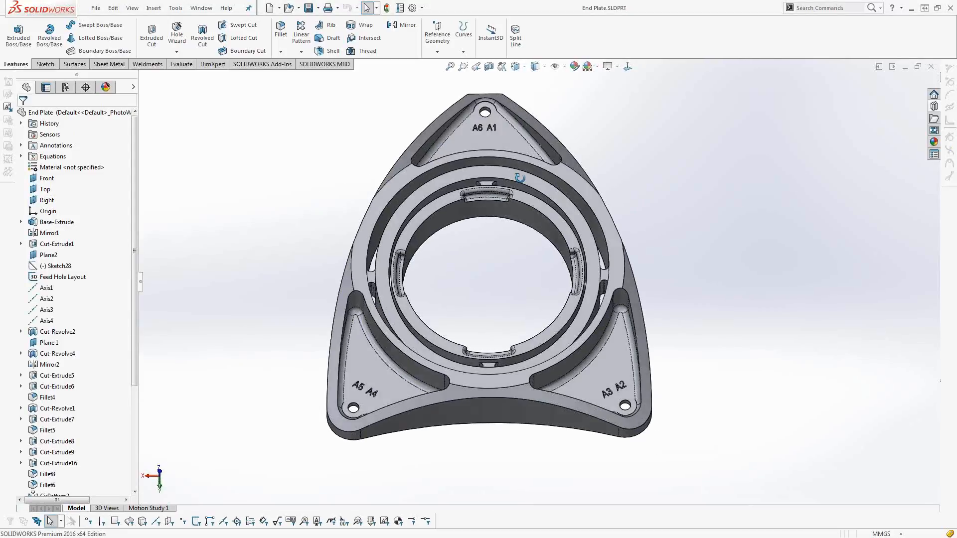
# Turn on the display of sketches in the End Plate part.
pyautogui.moveTo(519, 178); pyautogui.dragTo(519, 243, button='middle')
pyautogui.click(136, 416)
pyautogui.click(555, 66)
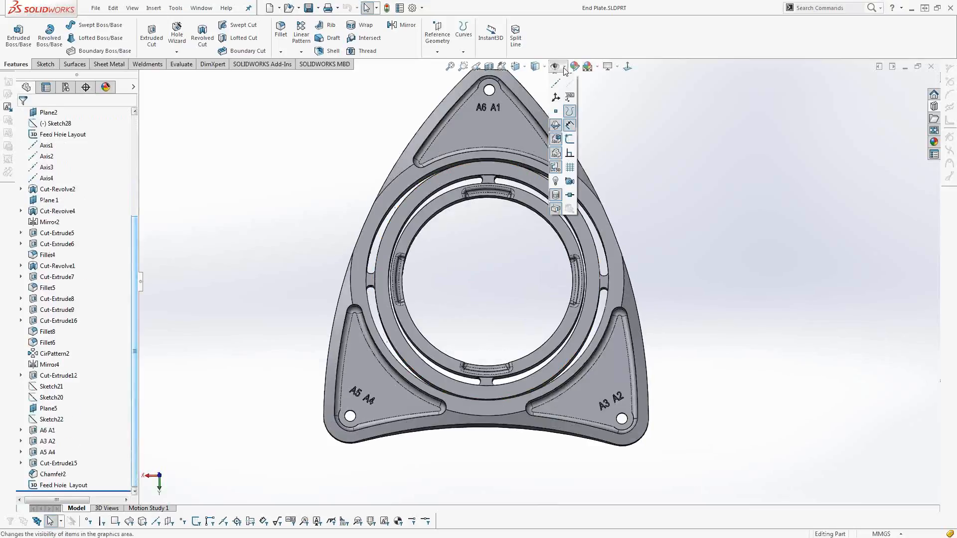
pyautogui.click(570, 156)
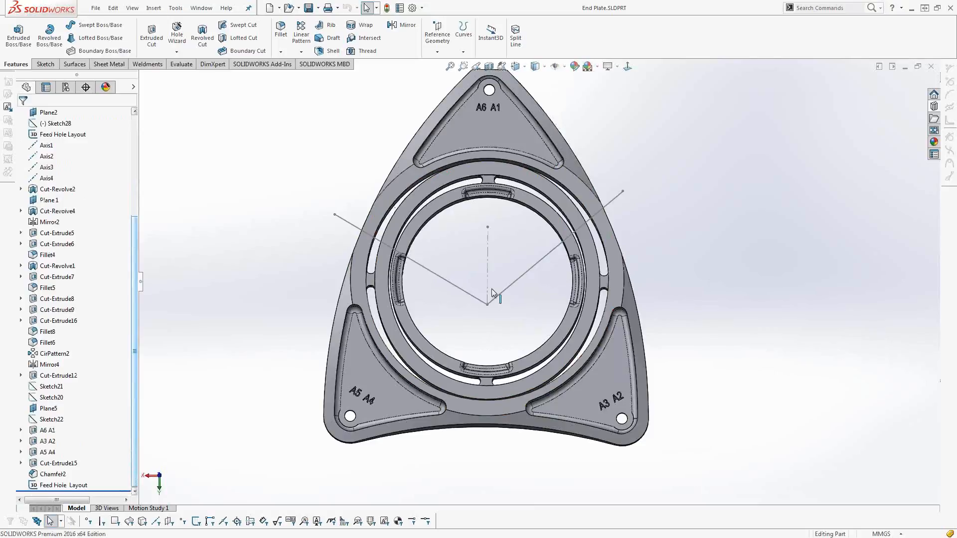
# Try a swept boss with a 20 mm circular profile along a Feed Hole Layout line, and undo it.
pyautogui.moveTo(433, 293)
pyautogui.mouseDown(button='middle')
pyautogui.moveTo(500, 307)
pyautogui.moveTo(427, 281)
pyautogui.mouseUp(button='middle')
pyautogui.click(423, 267)
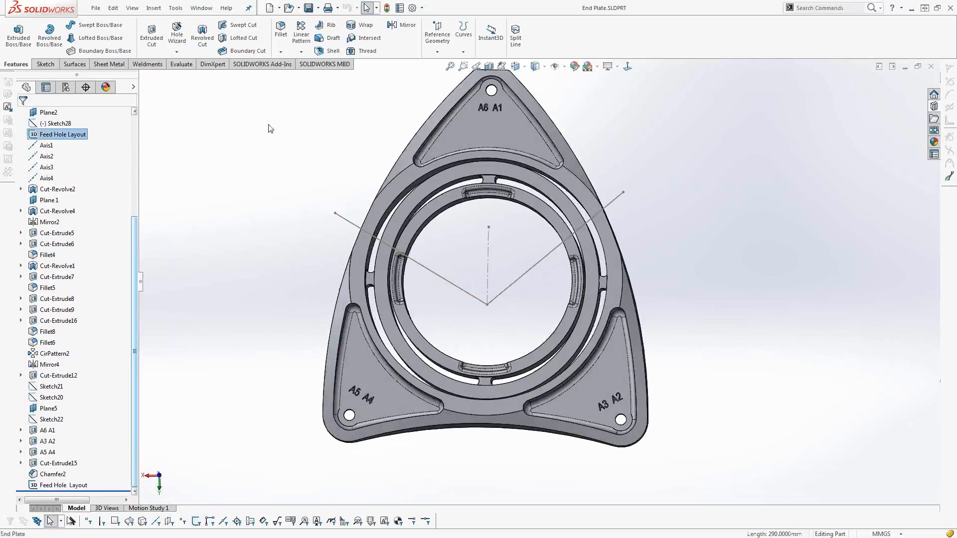
pyautogui.click(90, 26)
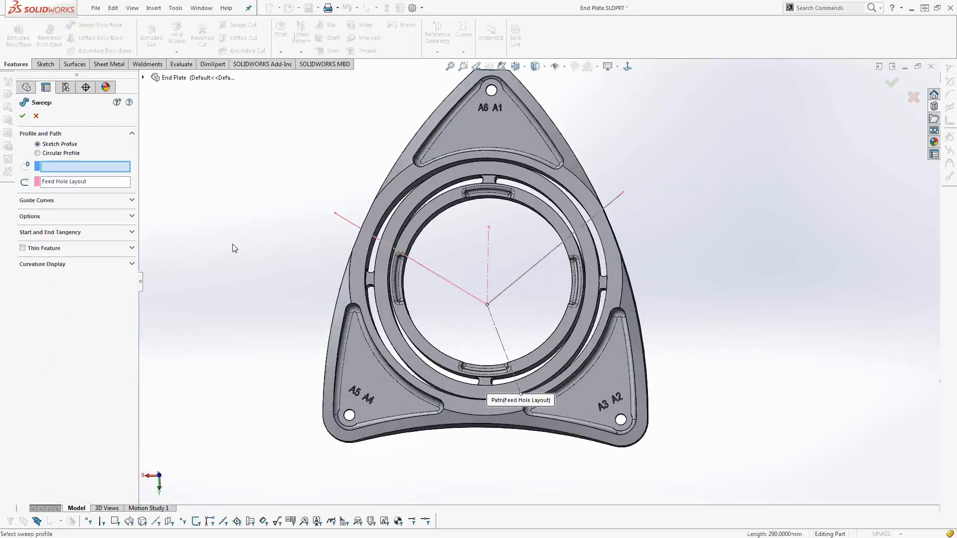
pyautogui.click(54, 153)
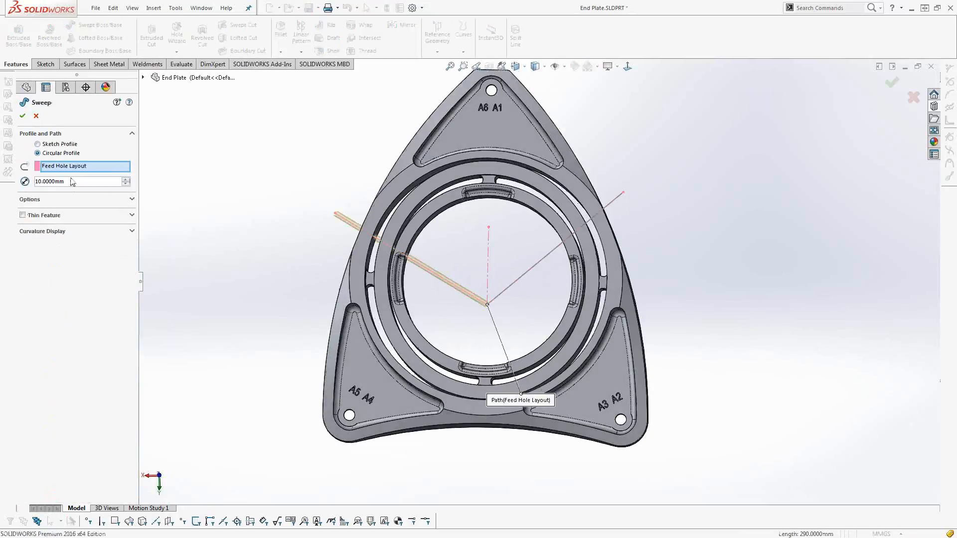
pyautogui.doubleClick(74, 184)
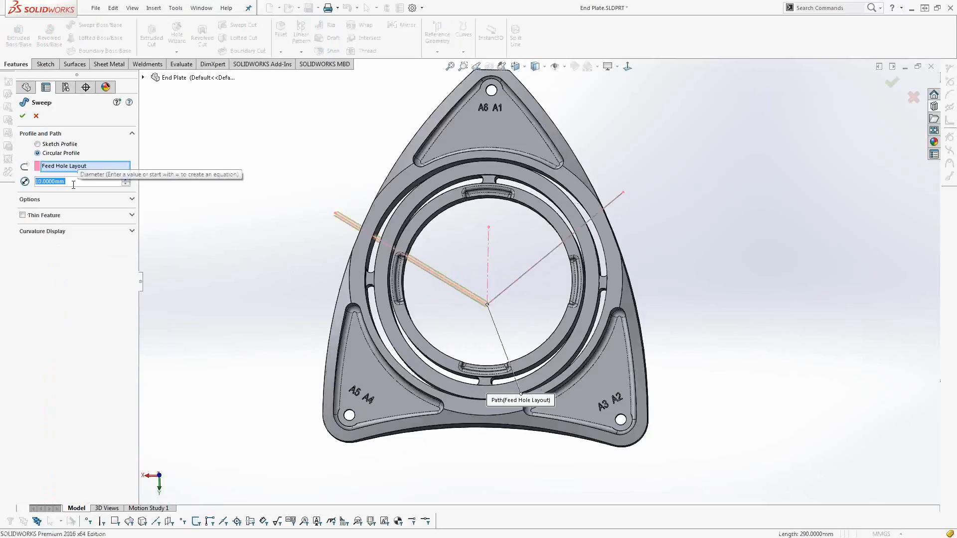
pyautogui.write('20')
pyautogui.press('Return')
pyautogui.click(23, 116)
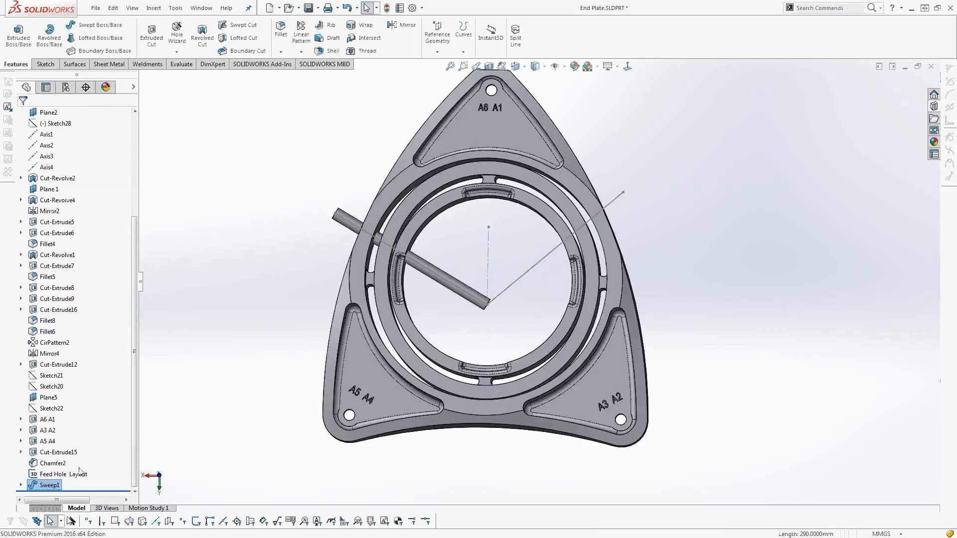
pyautogui.hotkey('ctrl', 'z')
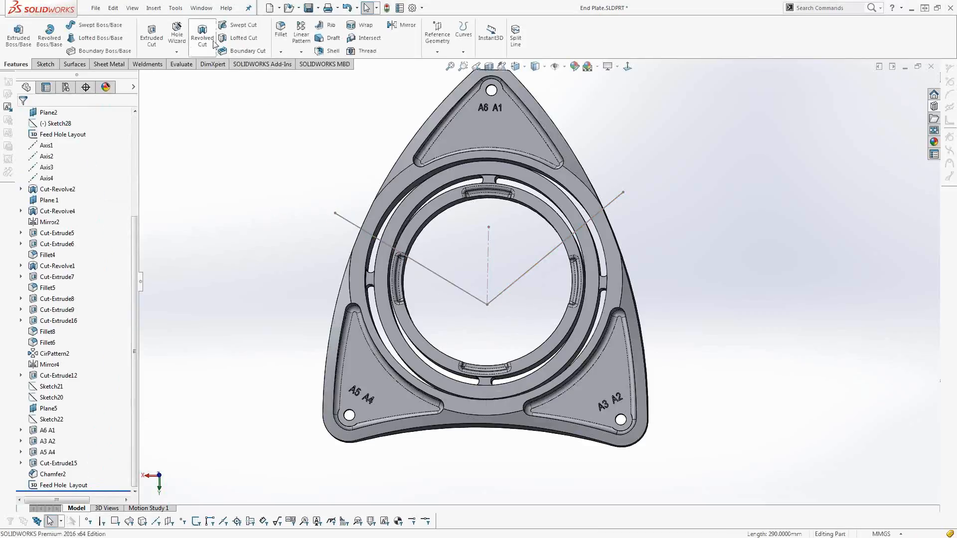
# Create a swept cut with a 20 mm circular profile along the same angled line of the Feed Hole Layout sketch.
pyautogui.click(240, 30)
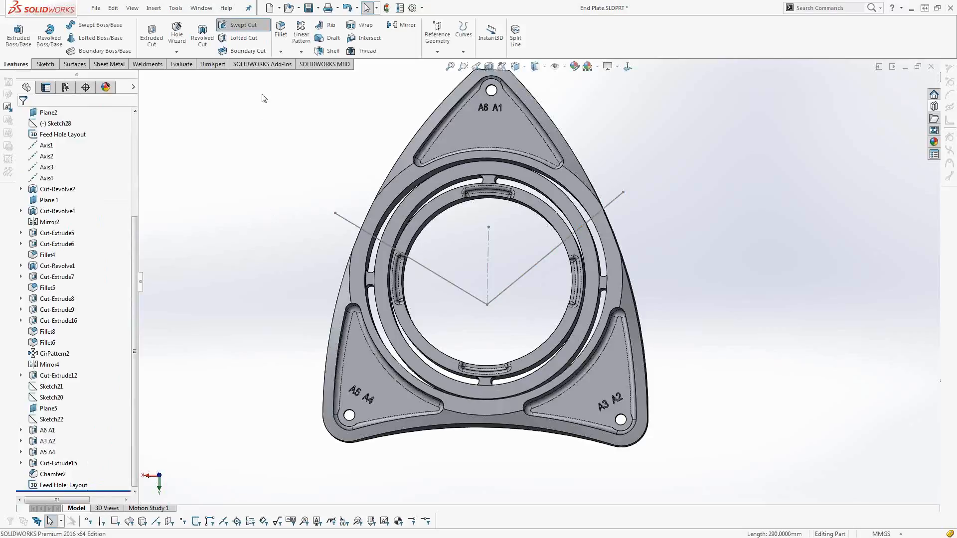
pyautogui.click(349, 221)
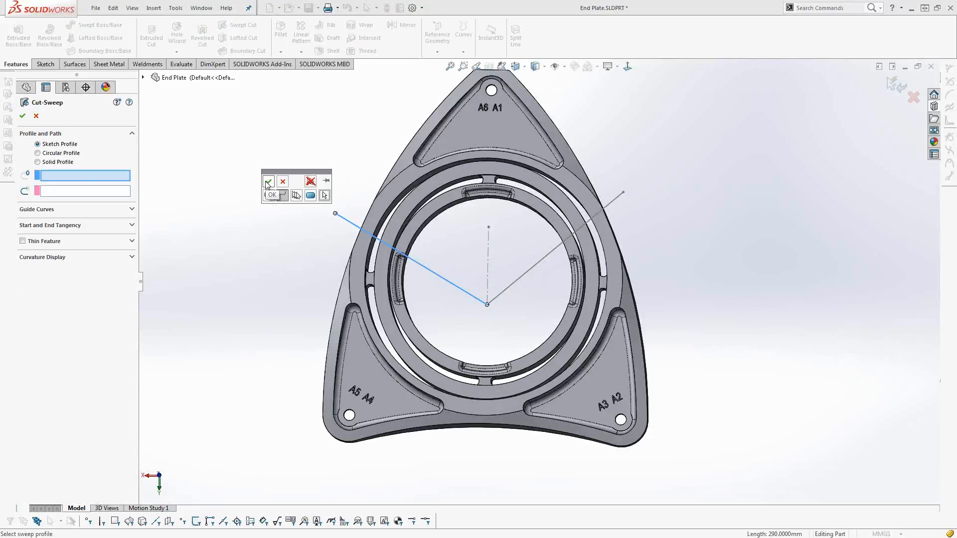
pyautogui.click(74, 154)
pyautogui.click(74, 177)
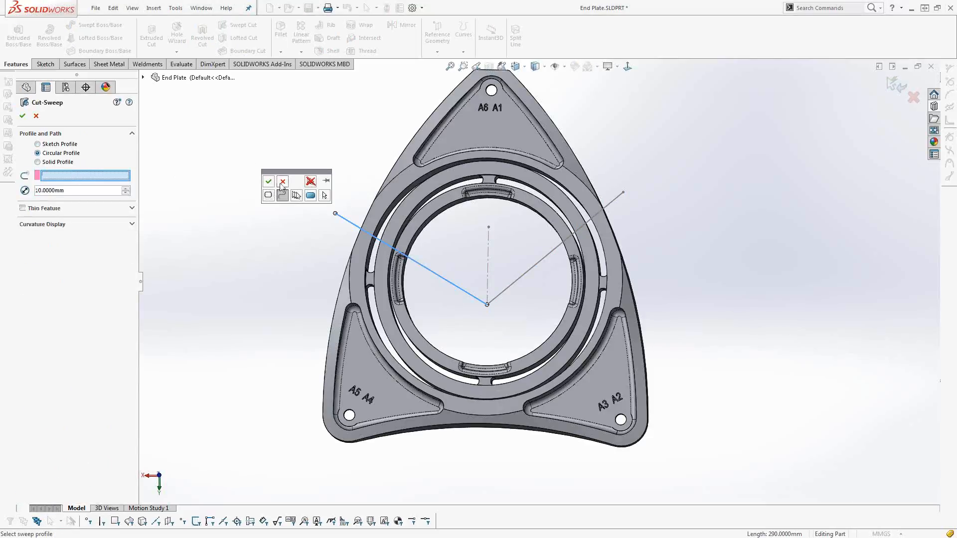
pyautogui.click(282, 181)
pyautogui.click(360, 230)
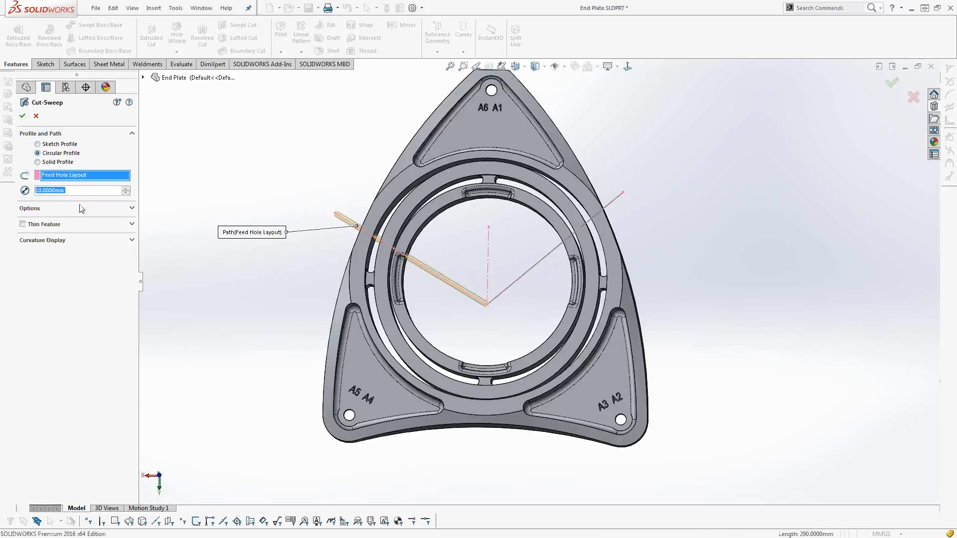
pyautogui.doubleClick(81, 192)
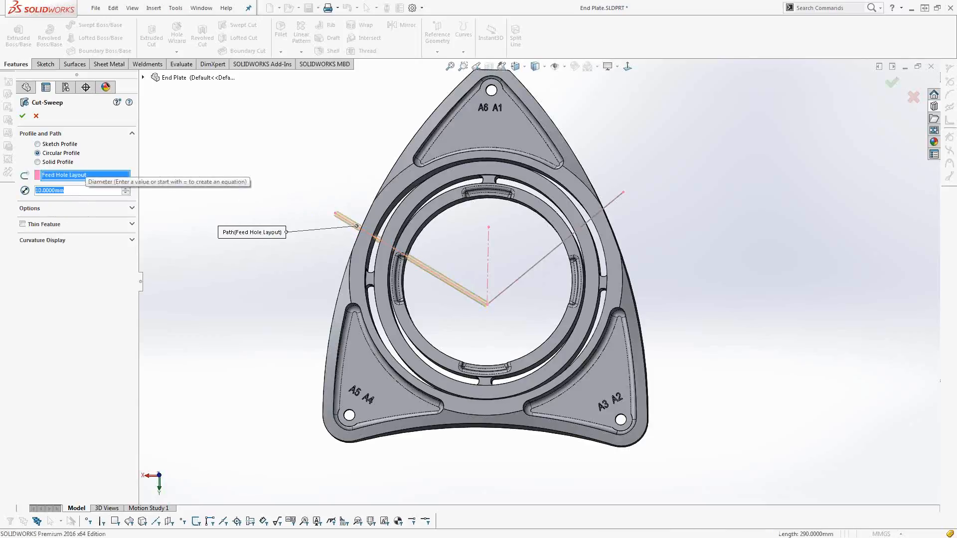
pyautogui.write('20')
pyautogui.press('Return')
pyautogui.press('Return')
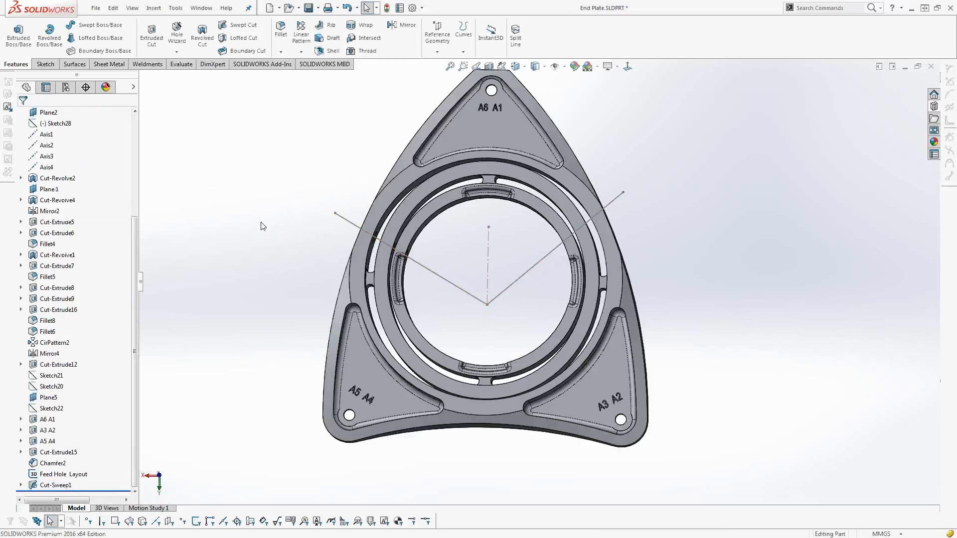
# Examine the feed hole where it passes through the end plate's outer wall and inner rings.
pyautogui.moveTo(274, 242); pyautogui.dragTo(396, 243, button='middle')
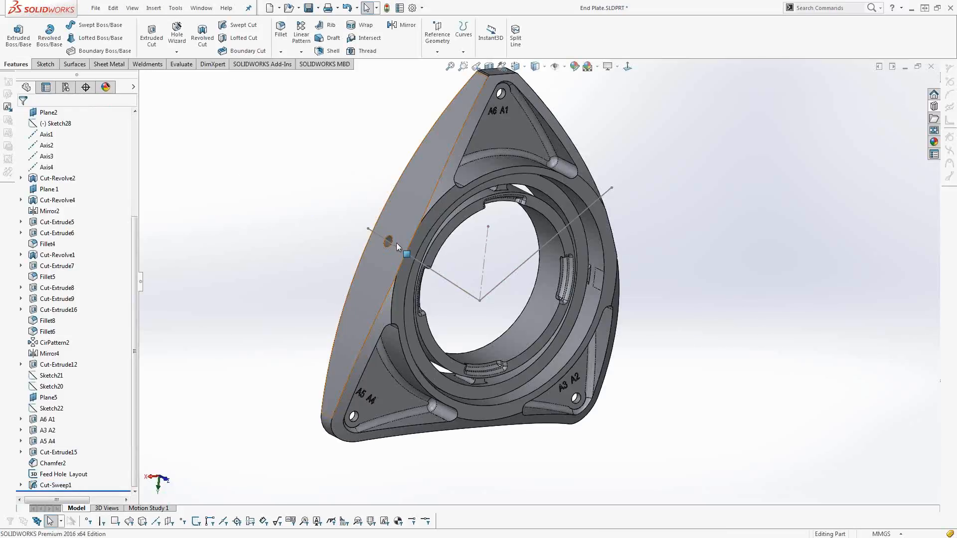
pyautogui.scroll(-3, 396, 243)
pyautogui.moveTo(417, 249)
pyautogui.mouseDown(button='middle')
pyautogui.moveTo(409, 265)
pyautogui.moveTo(404, 244)
pyautogui.moveTo(335, 331)
pyautogui.mouseUp(button='middle')
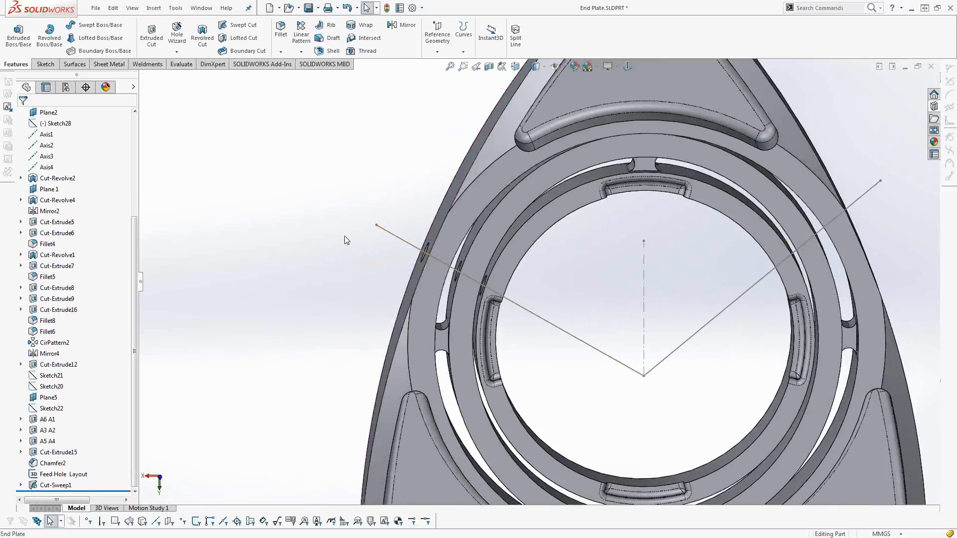
pyautogui.moveTo(350, 268)
pyautogui.mouseDown(button='middle')
pyautogui.moveTo(380, 295)
pyautogui.moveTo(330, 226)
pyautogui.moveTo(323, 241)
pyautogui.mouseUp(button='middle')
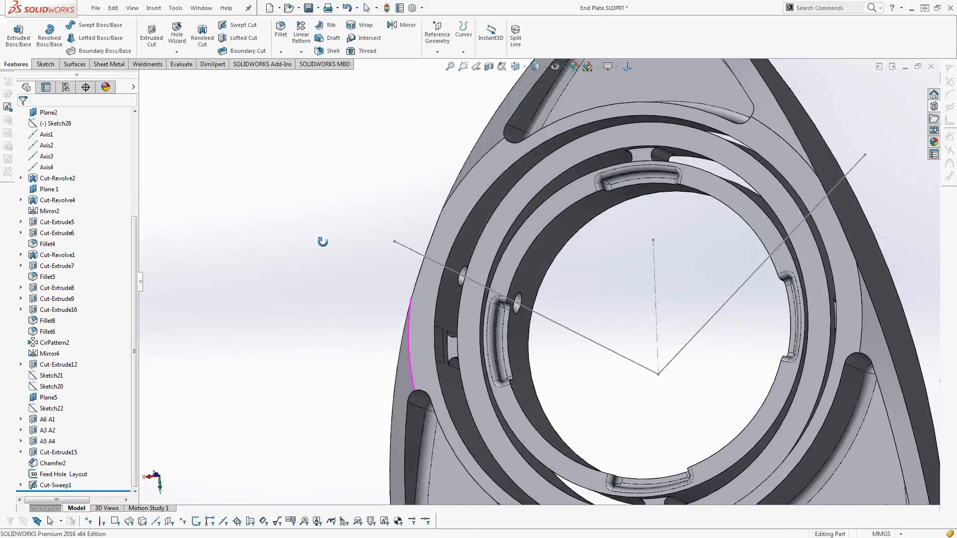
pyautogui.press('f')
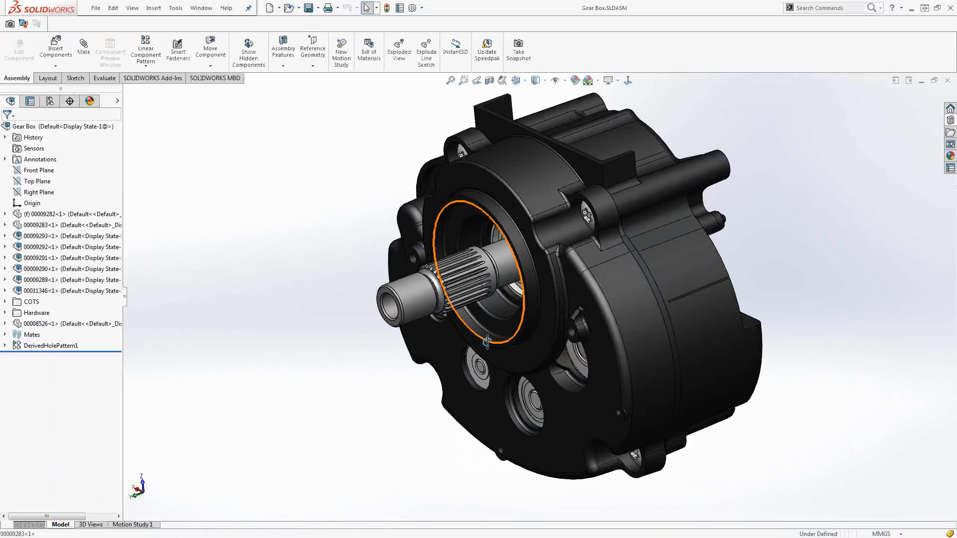
# Open the Drive Shaft part from the Gear Box assembly.
pyautogui.moveTo(487, 342); pyautogui.dragTo(422, 299, button='middle')
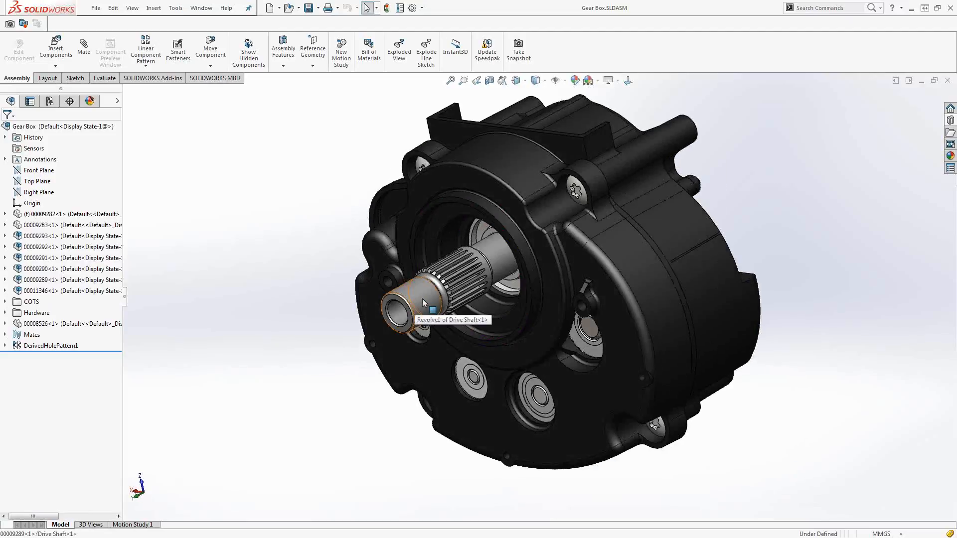
pyautogui.rightClick(422, 299)
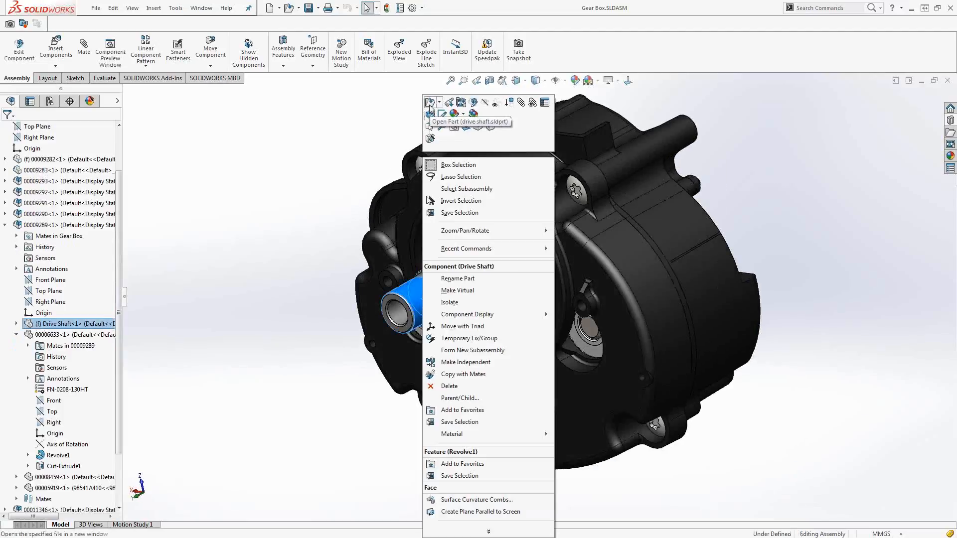
pyautogui.click(430, 103)
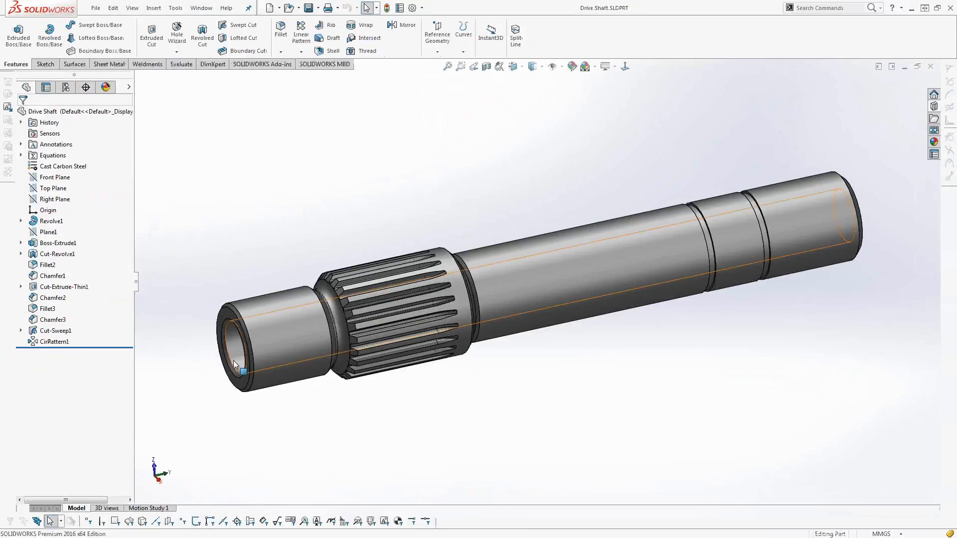
# Start a Thread on the circular edge beside the spline groove, running up to the shaft's hollow end face.
pyautogui.scroll(-4, 234, 364)
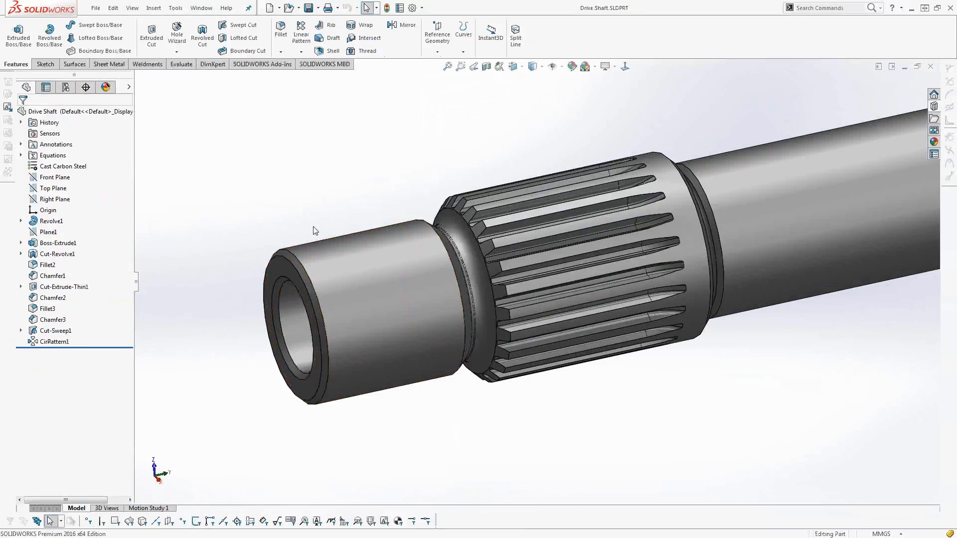
pyautogui.moveTo(324, 238); pyautogui.dragTo(320, 211, button='middle')
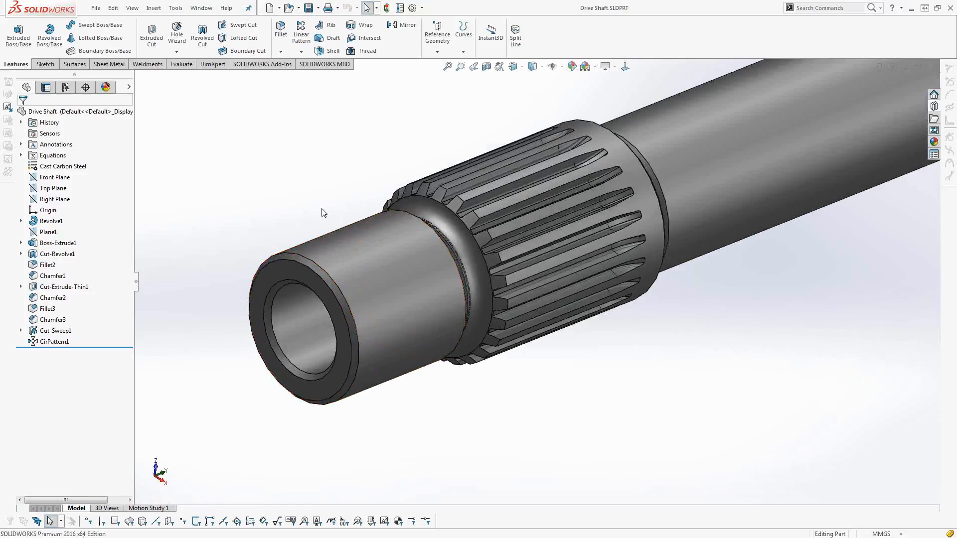
pyautogui.click(363, 52)
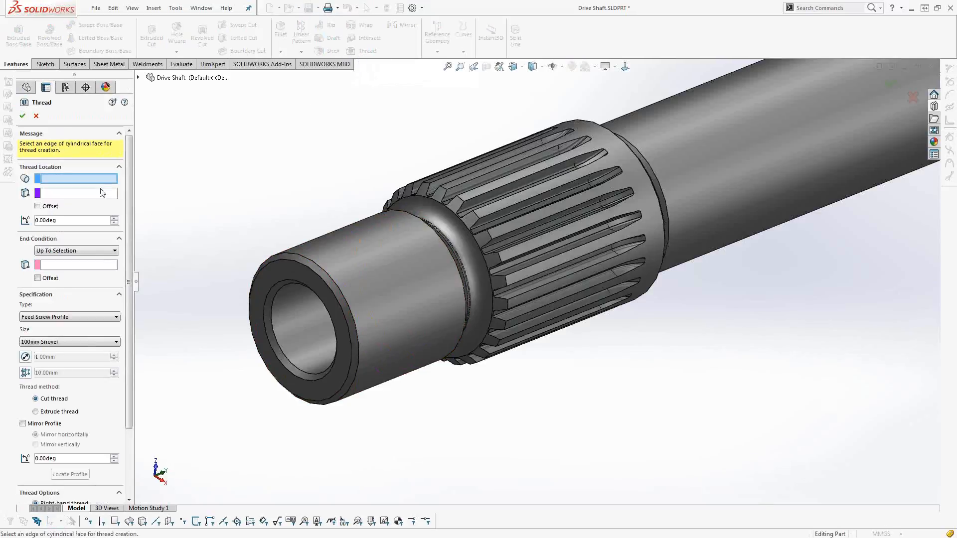
pyautogui.click(411, 216)
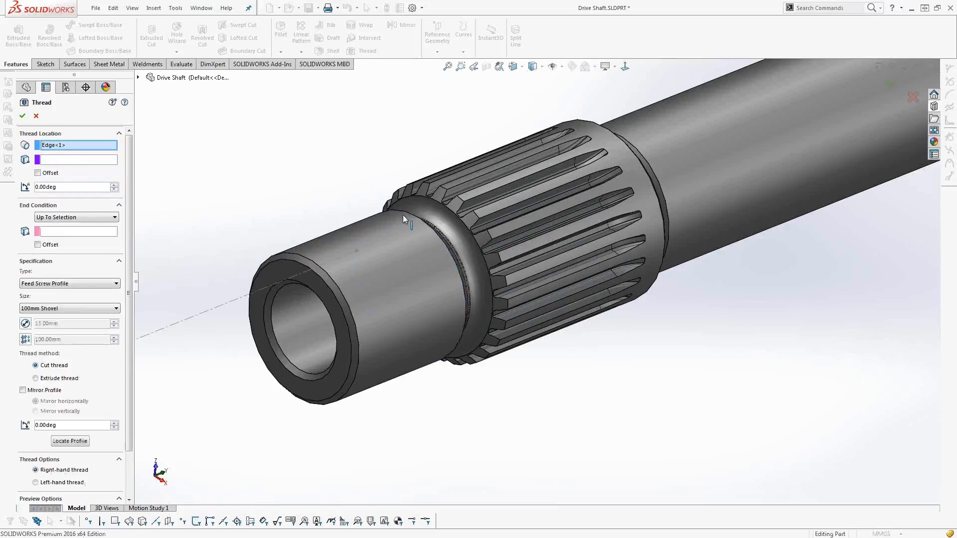
pyautogui.click(288, 266)
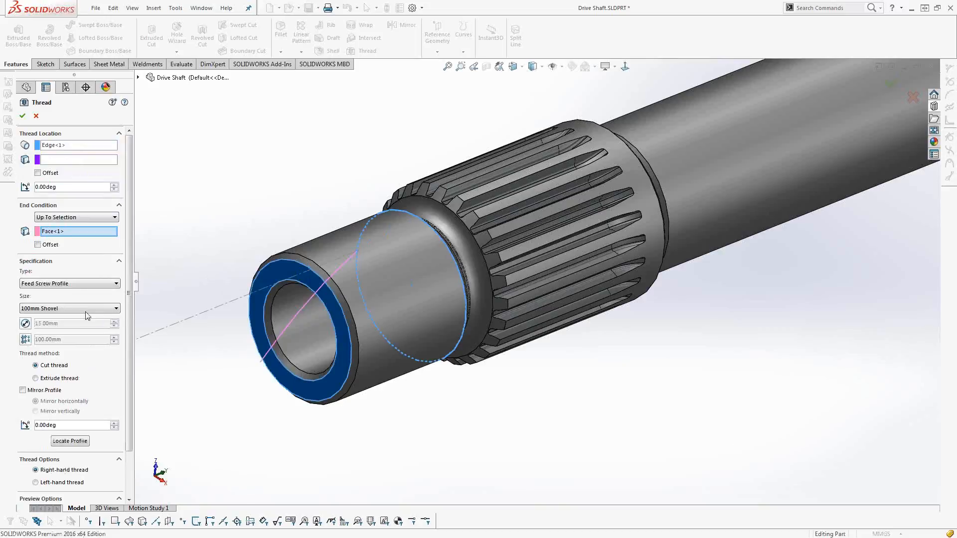
# Set the thread's type to Metric Tap and its size to M10x1.0.
pyautogui.click(73, 286)
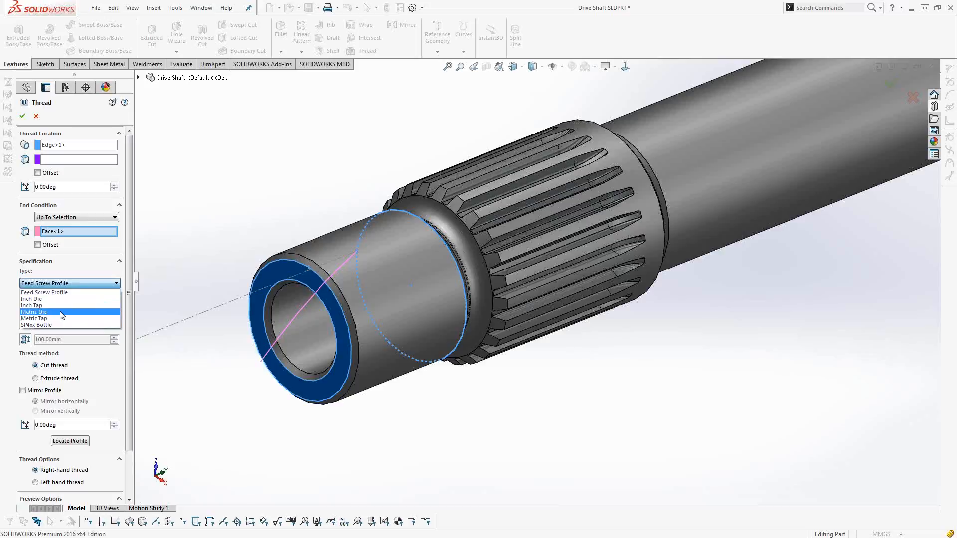
pyautogui.click(59, 319)
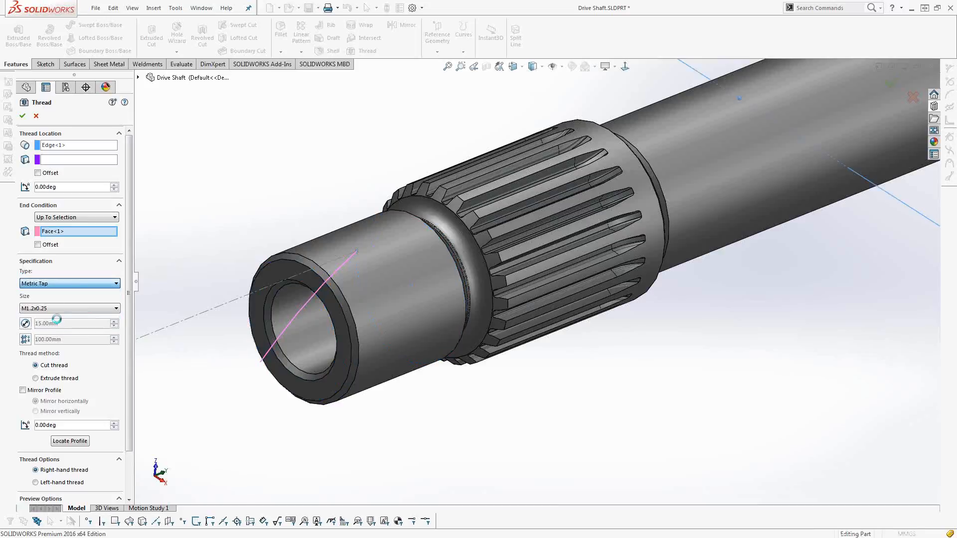
pyautogui.click(57, 309)
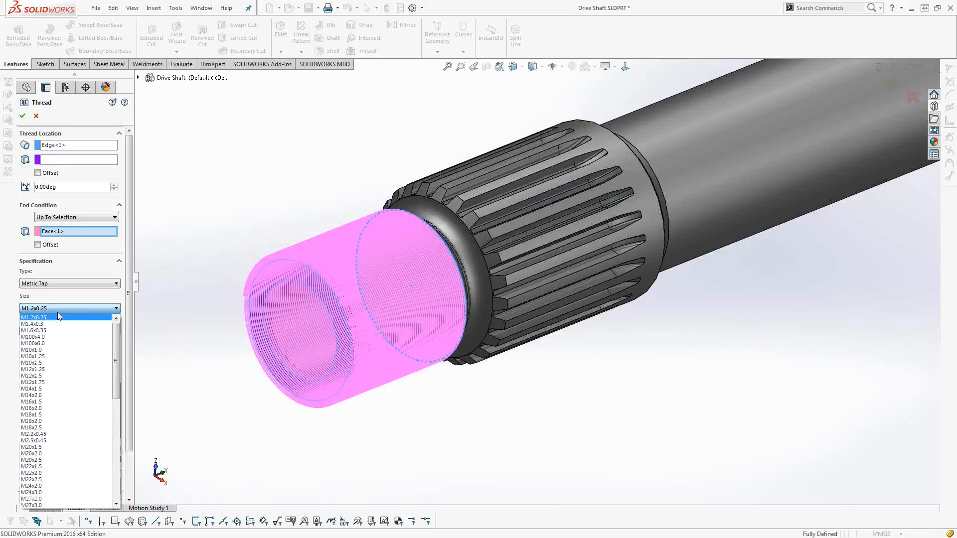
pyautogui.click(53, 349)
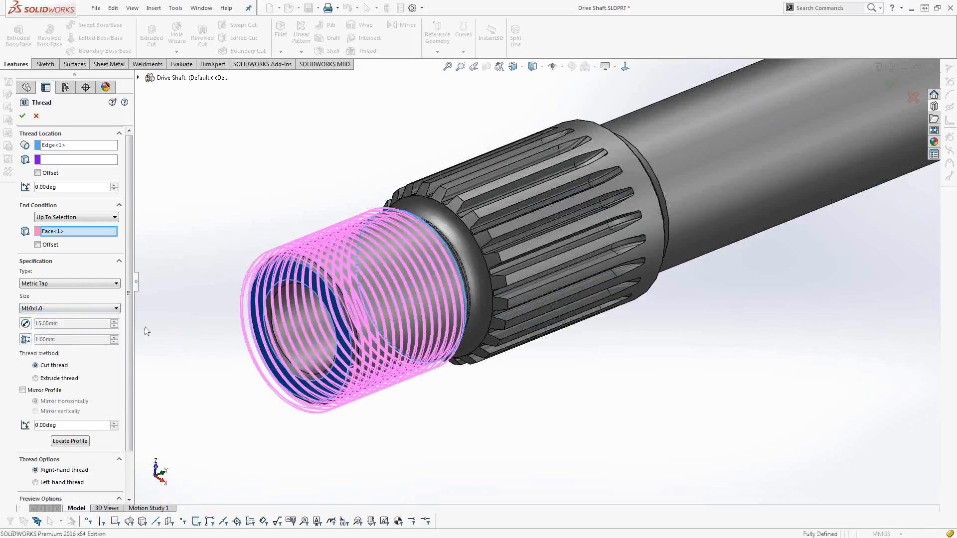
# Preview the thread with the Extrude thread method, and return it to Cut thread.
pyautogui.click(59, 378)
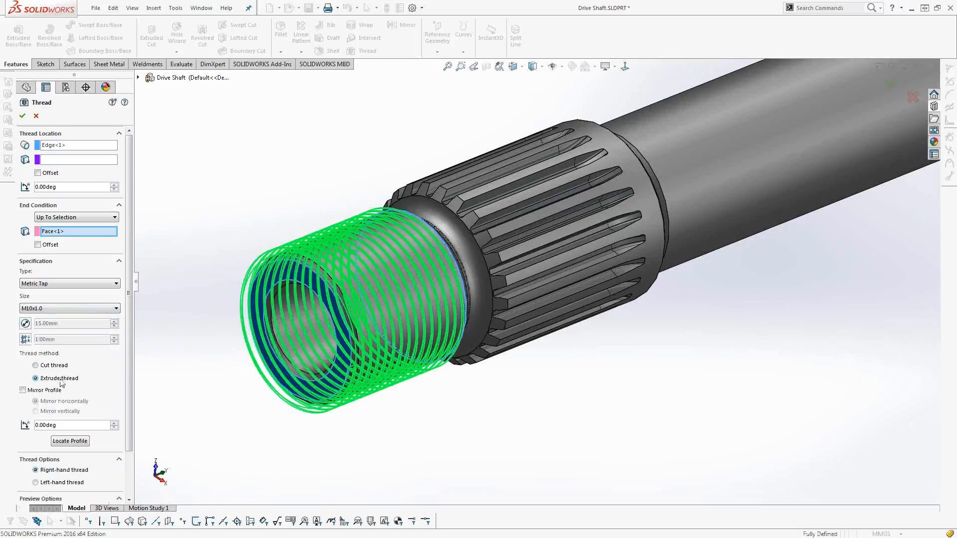
pyautogui.click(57, 368)
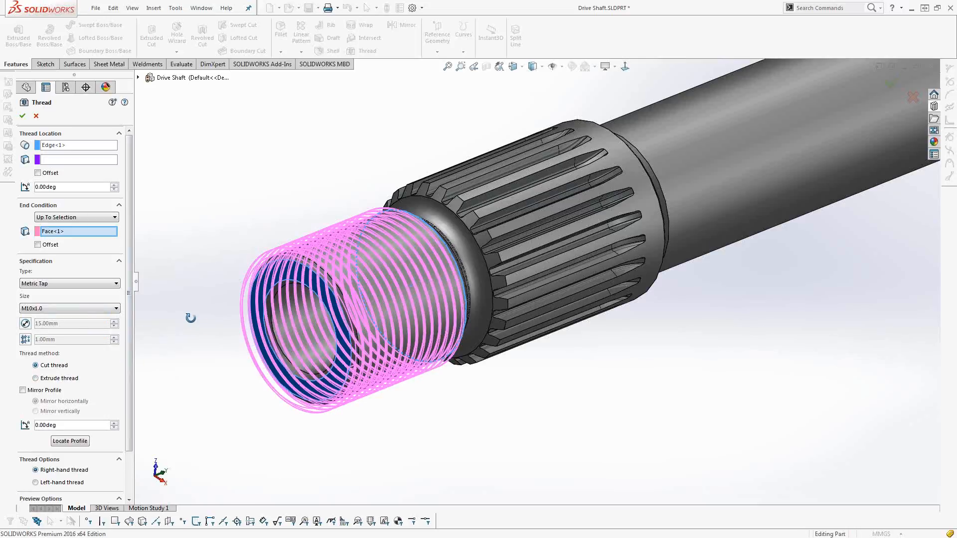
pyautogui.moveTo(190, 318); pyautogui.dragTo(177, 273, button='middle')
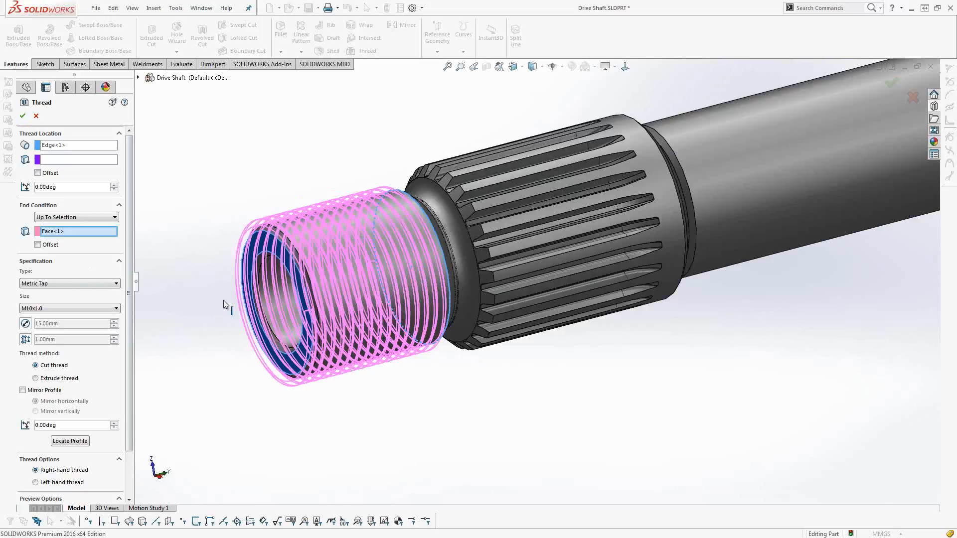
# Check the available thread types for the shaft thread and keep Metric Tap.
pyautogui.moveTo(278, 307); pyautogui.dragTo(279, 292, button='middle')
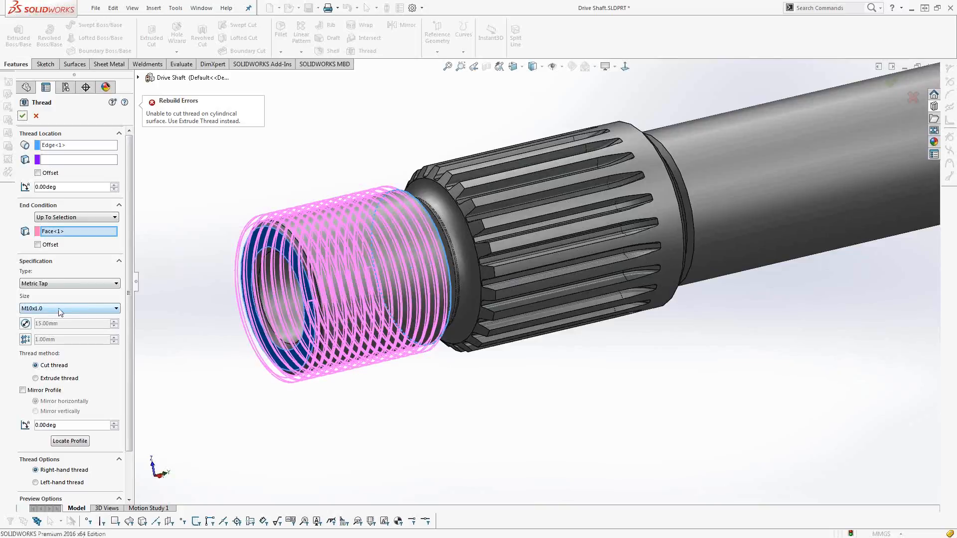
pyautogui.click(63, 283)
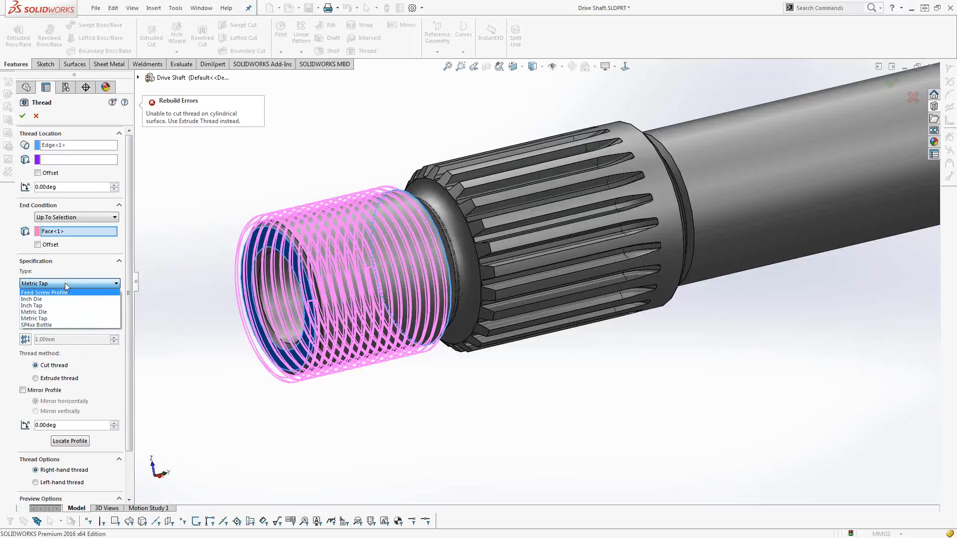
pyautogui.click(63, 318)
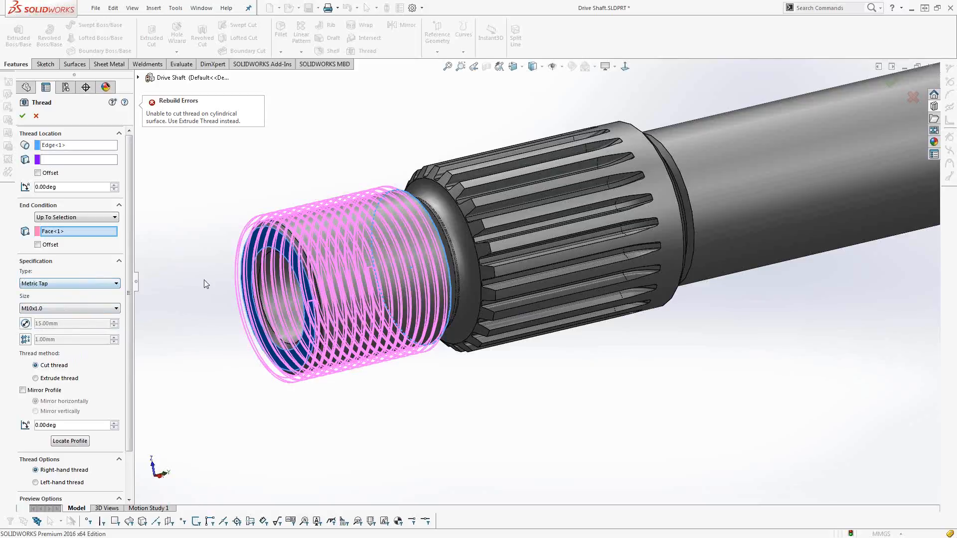
pyautogui.moveTo(229, 298); pyautogui.dragTo(230, 295, button='middle')
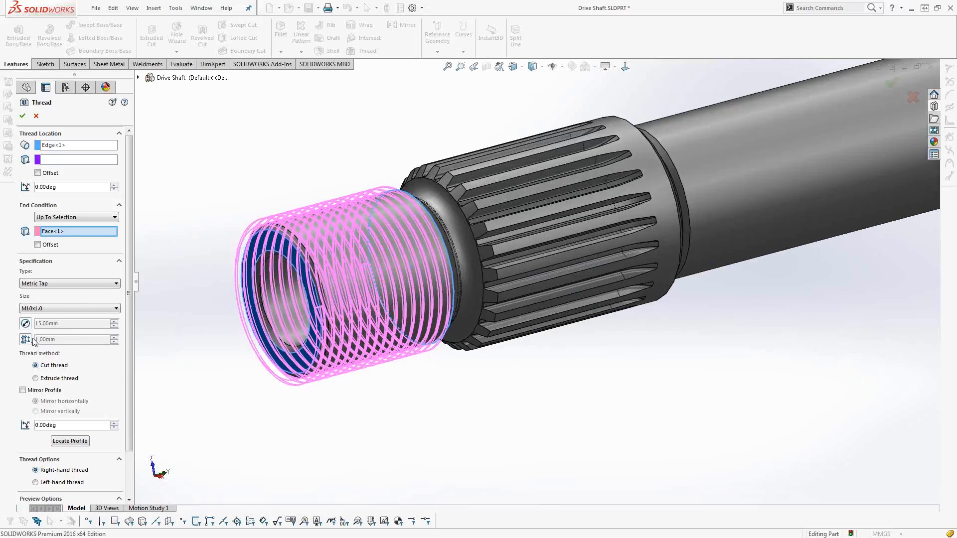
# Override the thread's diameter with 12 mm to preview the smaller helix.
pyautogui.click(25, 323)
pyautogui.moveTo(60, 323); pyautogui.dragTo(21, 318)
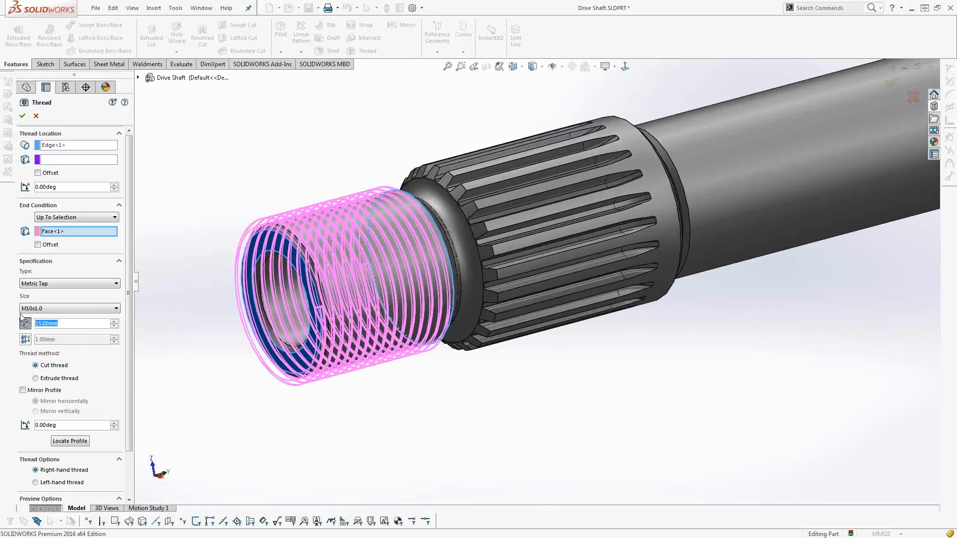
pyautogui.write('12')
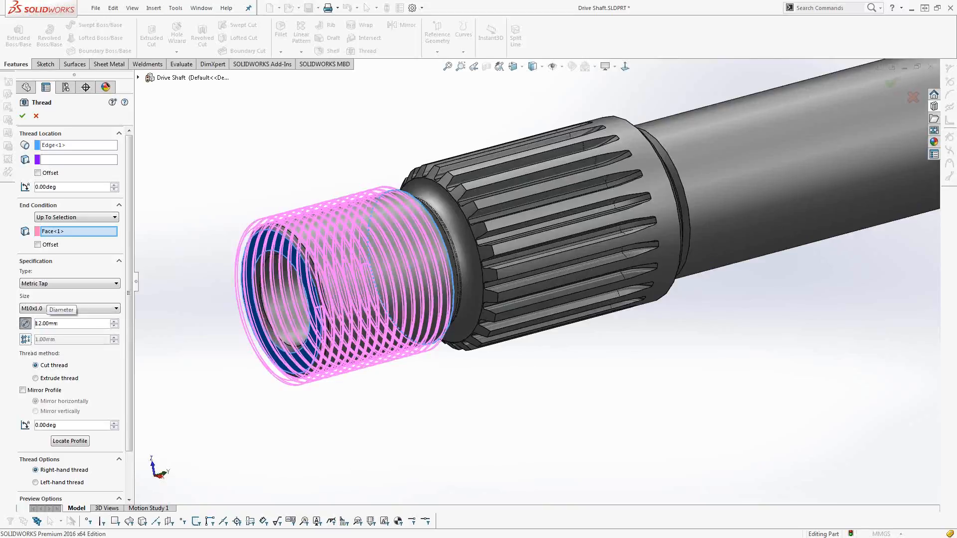
pyautogui.press('Return')
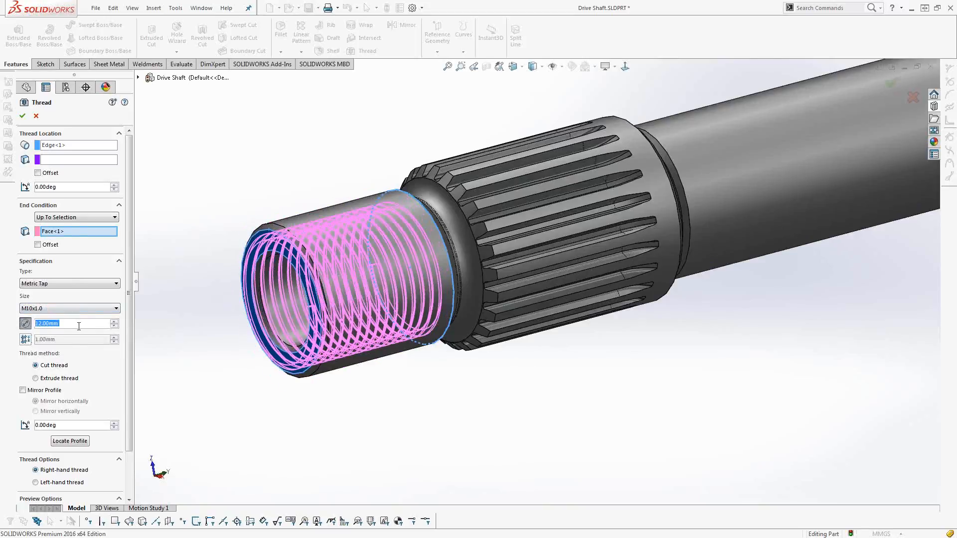
# Set the overridden thread diameter to 14 mm and create the cut thread on the shaft end.
pyautogui.write('14')
pyautogui.press('Return')
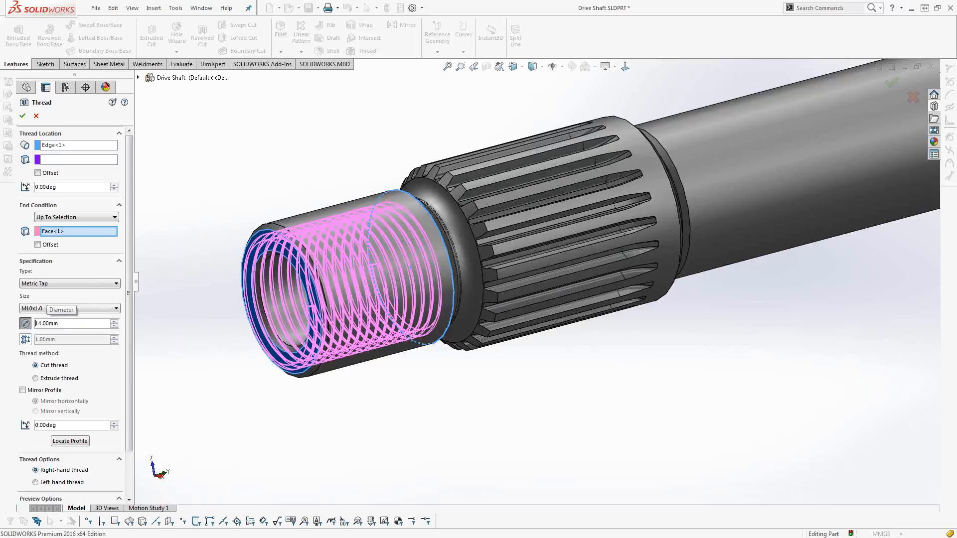
pyautogui.press('Return')
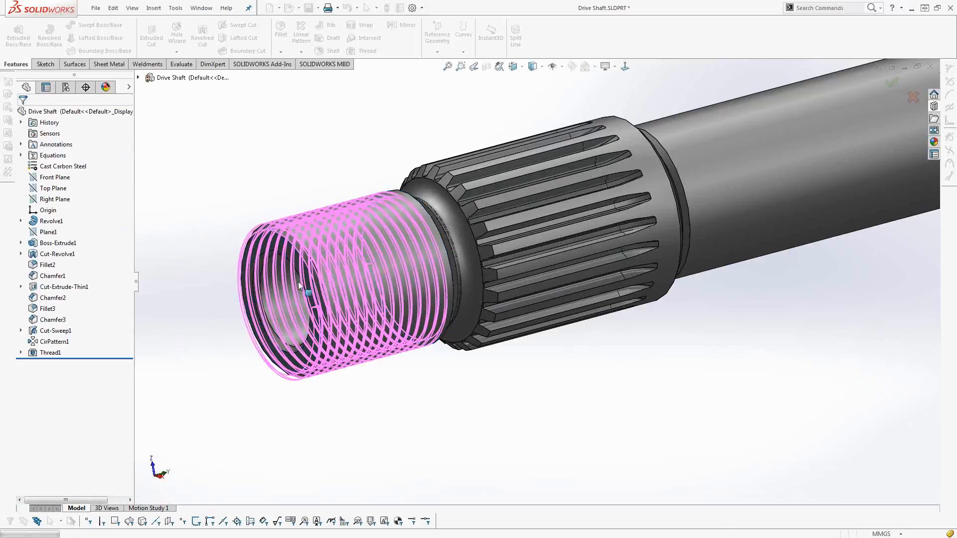
pyautogui.moveTo(299, 286); pyautogui.dragTo(506, 272, button='middle')
pyautogui.scroll(-3, 368, 256)
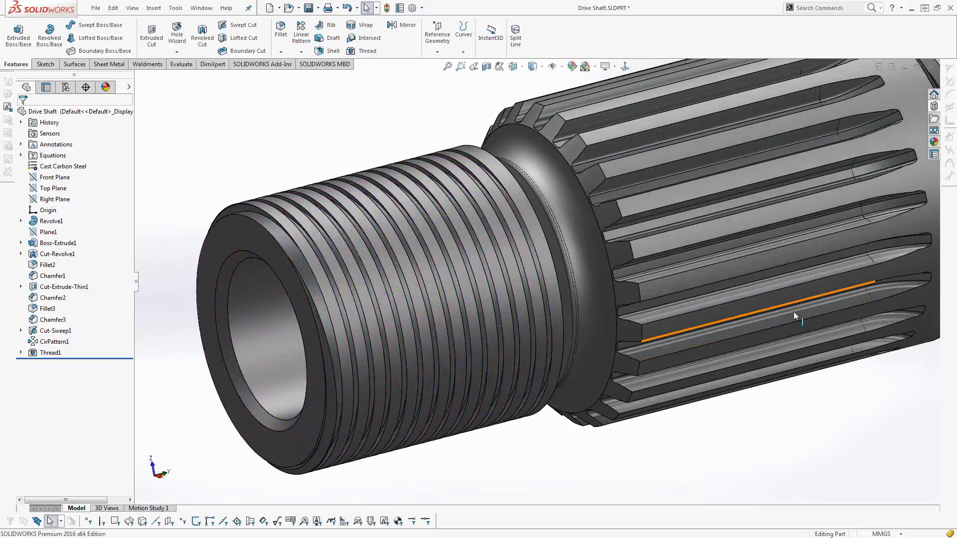
# Close the Drive Shaft part and open the Feed Screw part from the Screw Conveyer assembly.
pyautogui.click(929, 66)
pyautogui.click(510, 272)
pyautogui.click(432, 283)
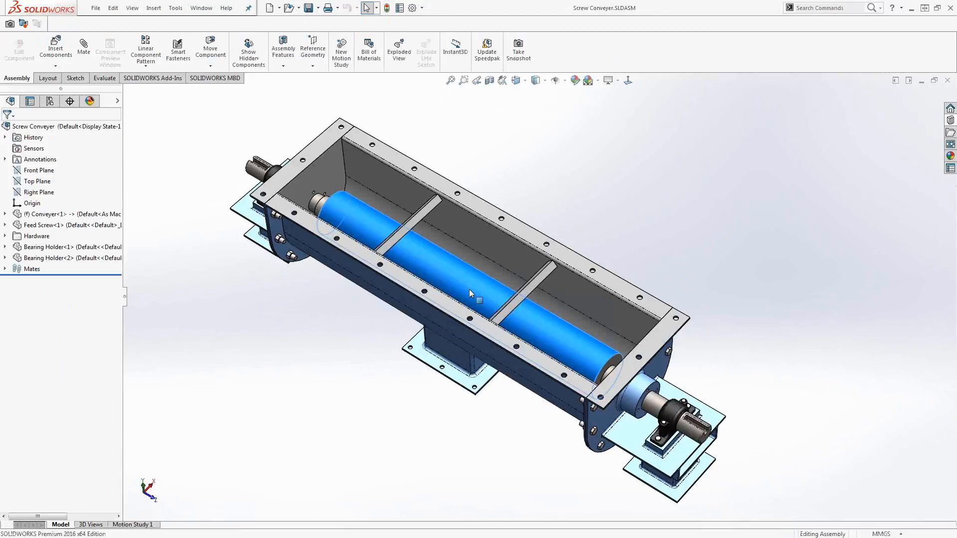
pyautogui.rightClick(468, 289)
pyautogui.click(476, 85)
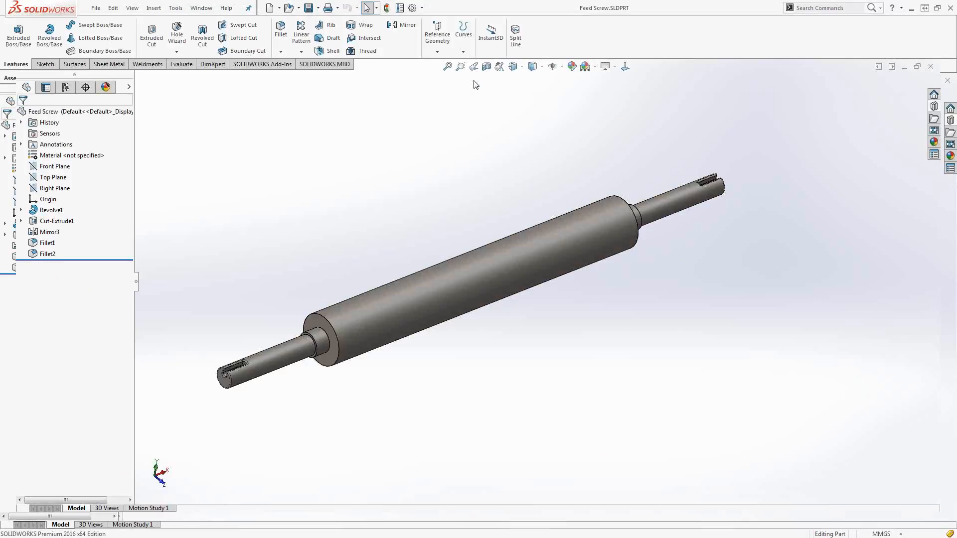
# Start a Thread with the Feed Screw Profile type and the 110mm Shovel size.
pyautogui.click(367, 50)
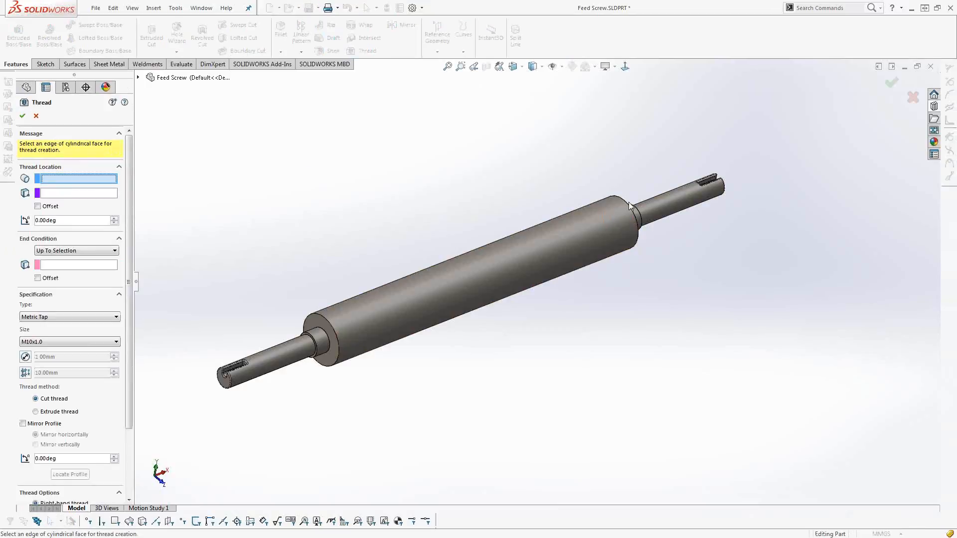
pyautogui.click(77, 319)
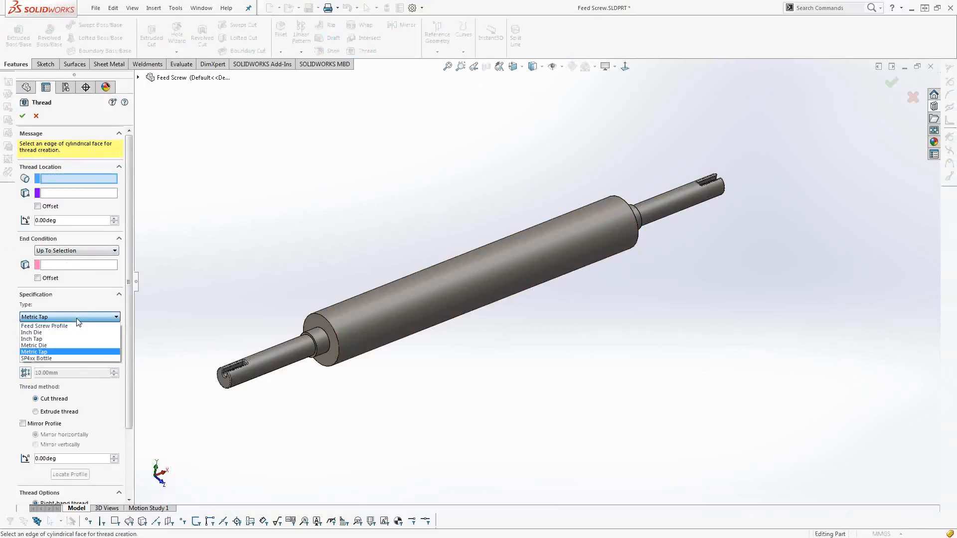
pyautogui.click(75, 326)
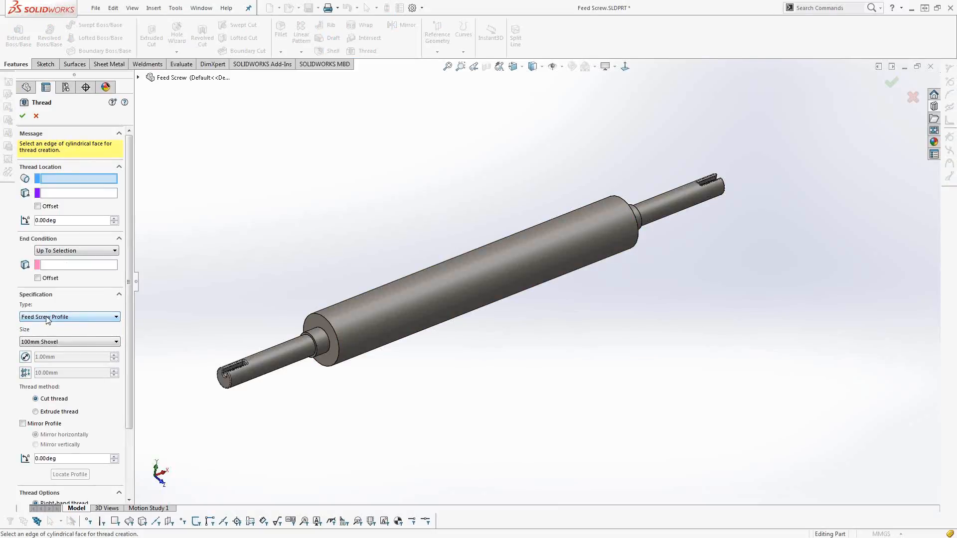
pyautogui.click(56, 342)
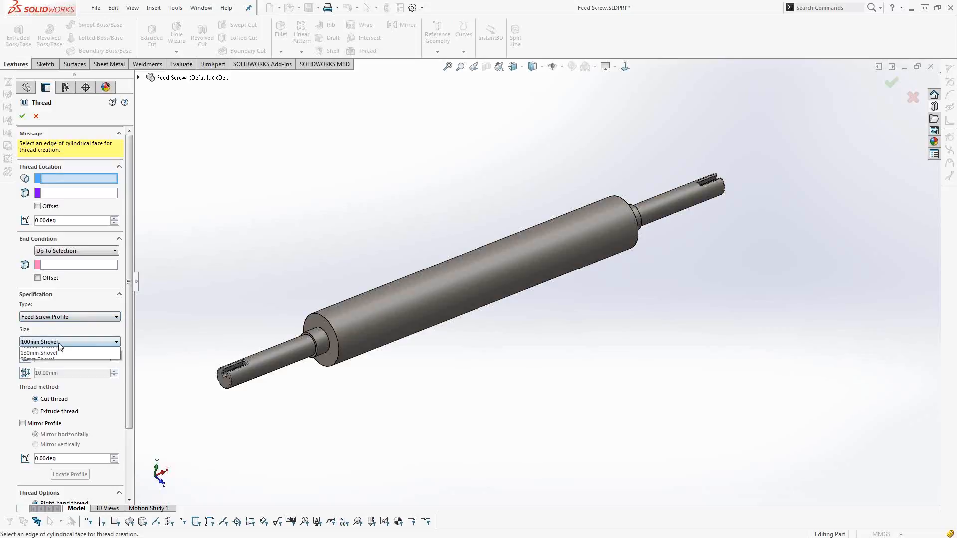
pyautogui.click(56, 360)
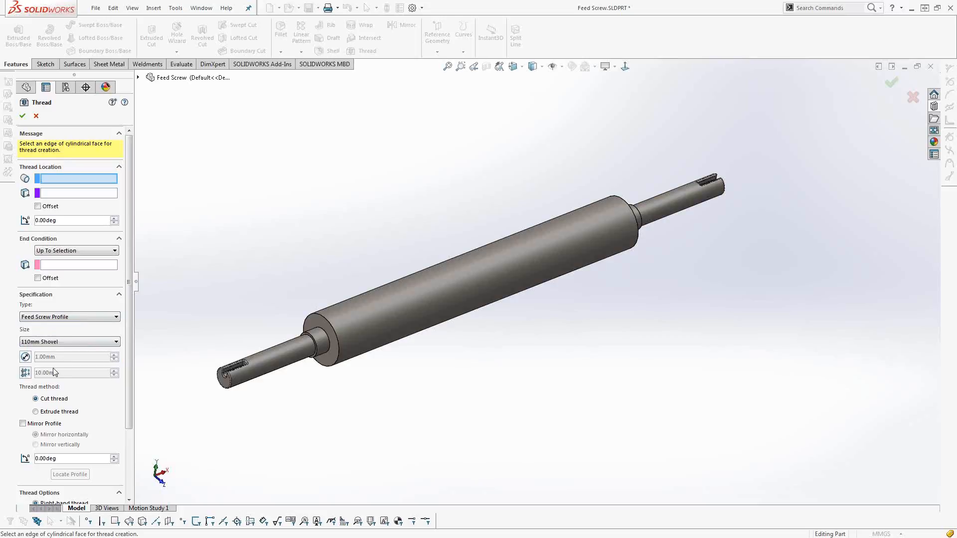
# Override the feed screw thread's diameter with 175 mm.
pyautogui.click(25, 356)
pyautogui.doubleClick(73, 359)
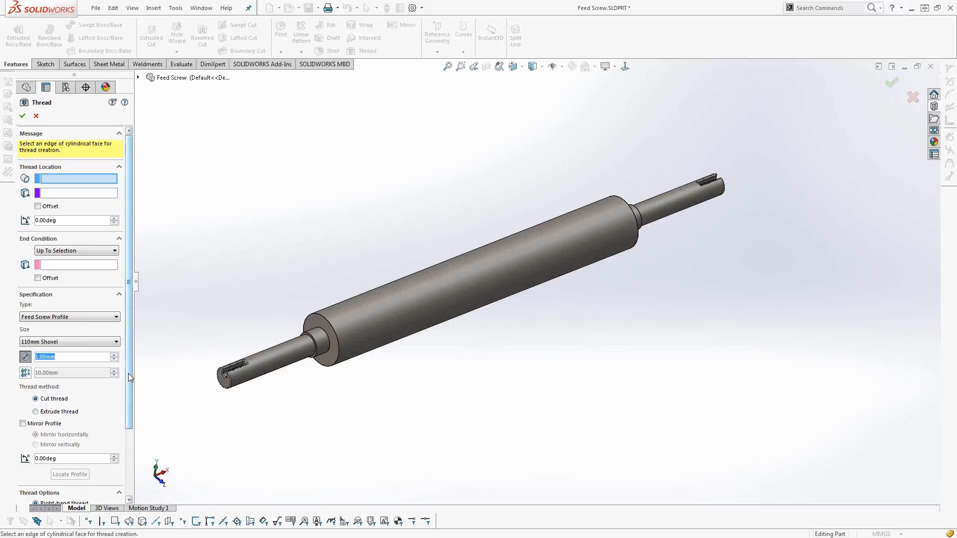
pyautogui.write('175')
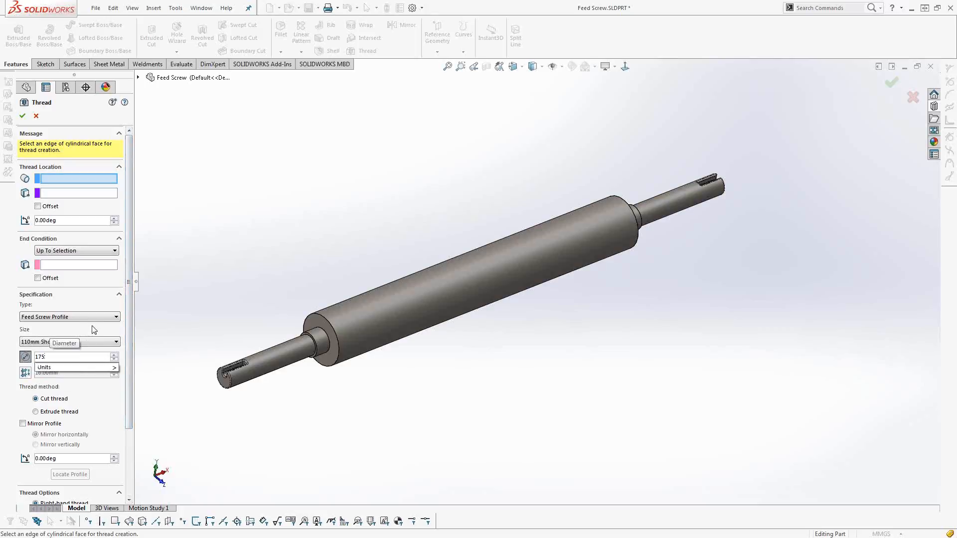
pyautogui.press('Return')
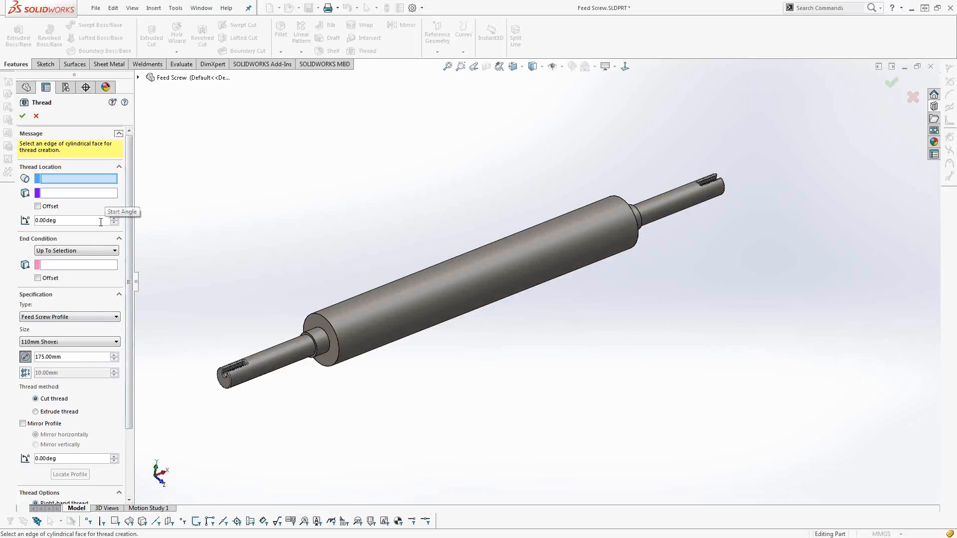
# Place the thread on the circular edge at the thick cylinder's far end, running up to its opposite end face.
pyautogui.click(608, 204)
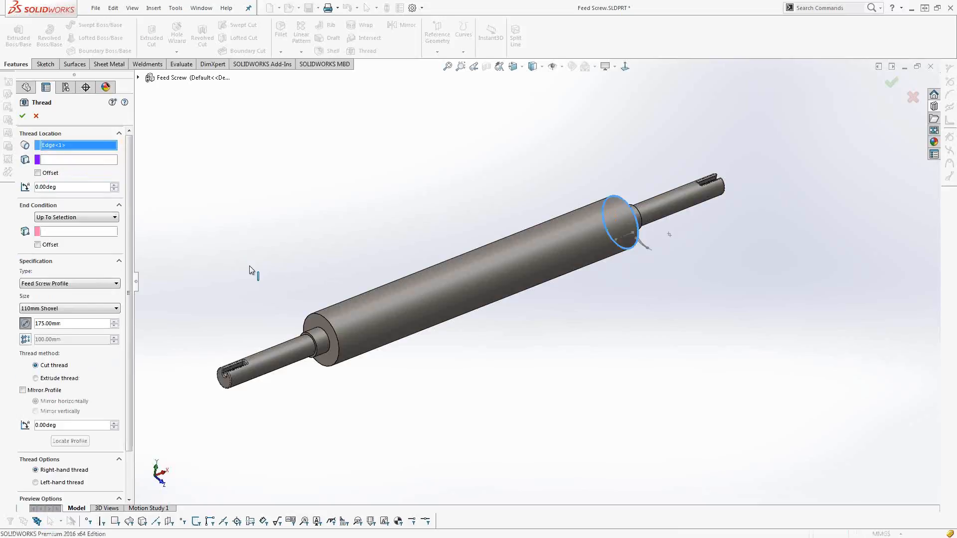
pyautogui.click(95, 230)
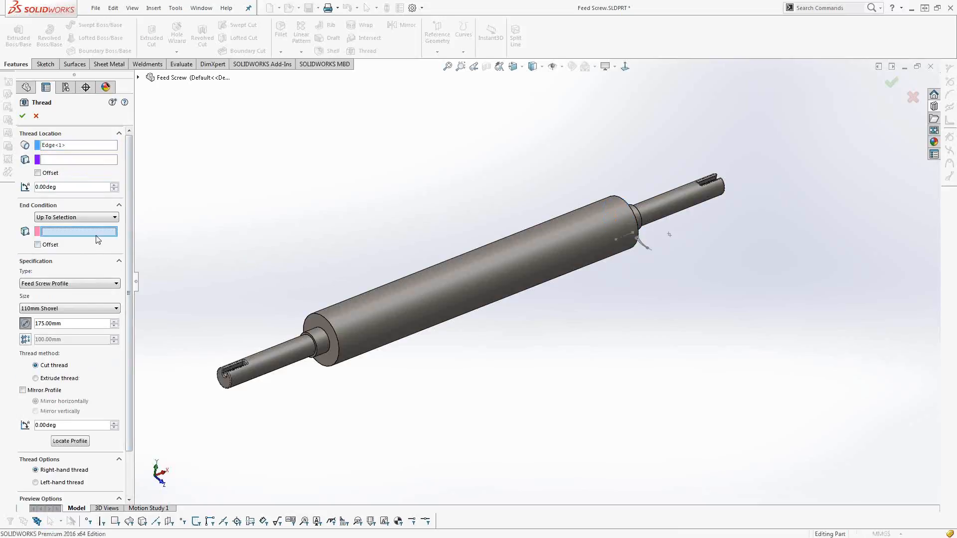
pyautogui.click(322, 343)
pyautogui.moveTo(586, 335); pyautogui.dragTo(543, 259, button='middle')
# Try to create the feed screw flight as a cut thread, and create it with the Extrude thread method instead.
pyautogui.click(23, 115)
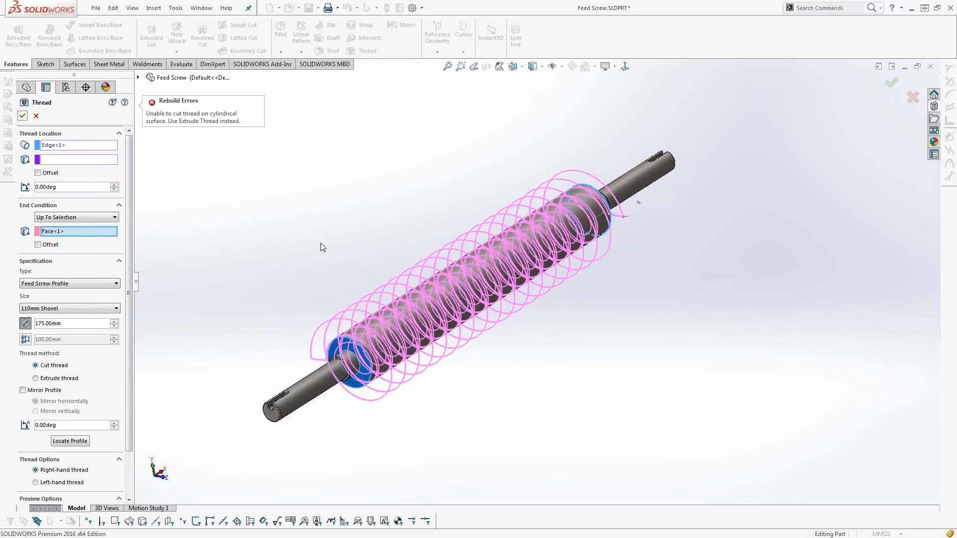
pyautogui.click(58, 378)
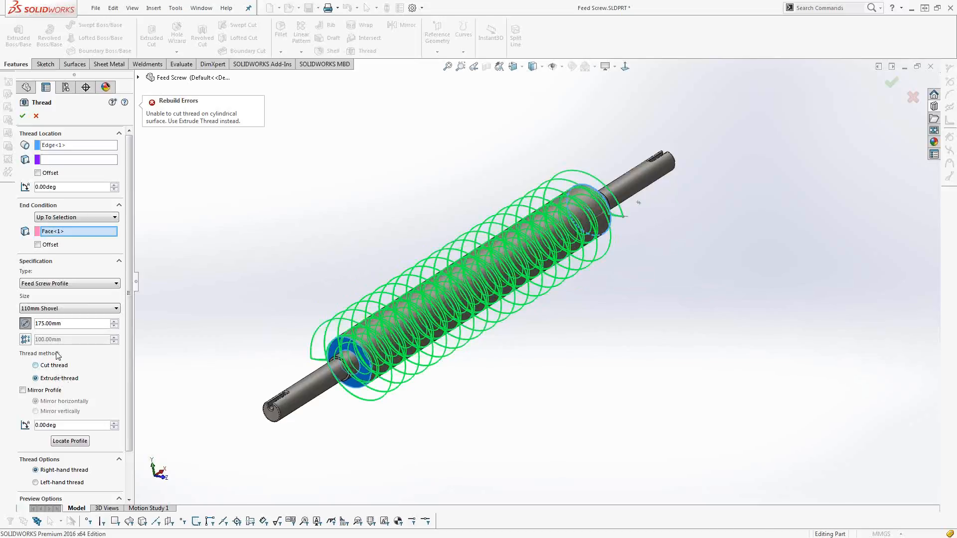
pyautogui.click(22, 118)
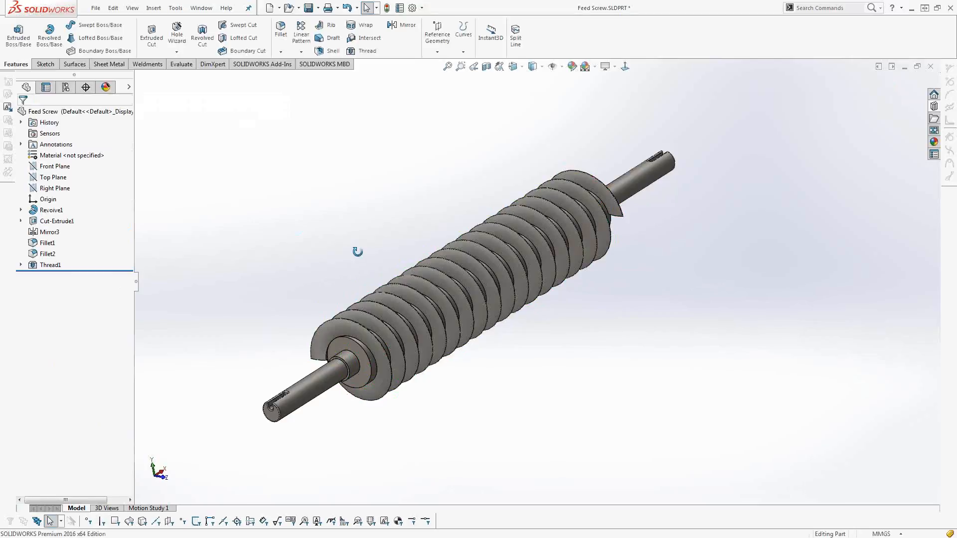
# Return to the Screw Conveyer assembly and inspect the threaded feed screw inside the trough.
pyautogui.moveTo(357, 252); pyautogui.dragTo(333, 217, button='middle')
pyautogui.hotkey('ctrl', 'Tab')
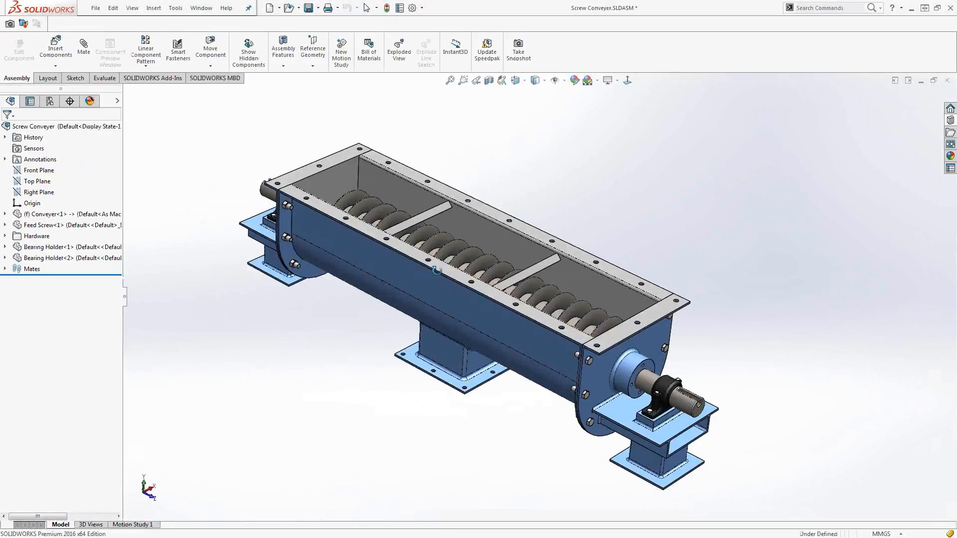
pyautogui.moveTo(437, 270); pyautogui.dragTo(430, 298, button='middle')
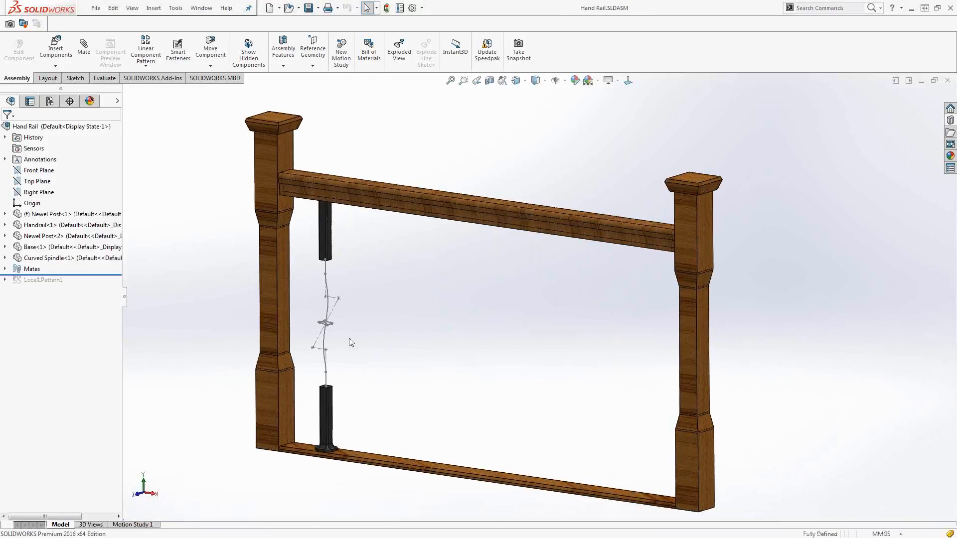
# Start editing the Curved Spindle part in the context of the Hand Rail assembly.
pyautogui.scroll(-4, 350, 342)
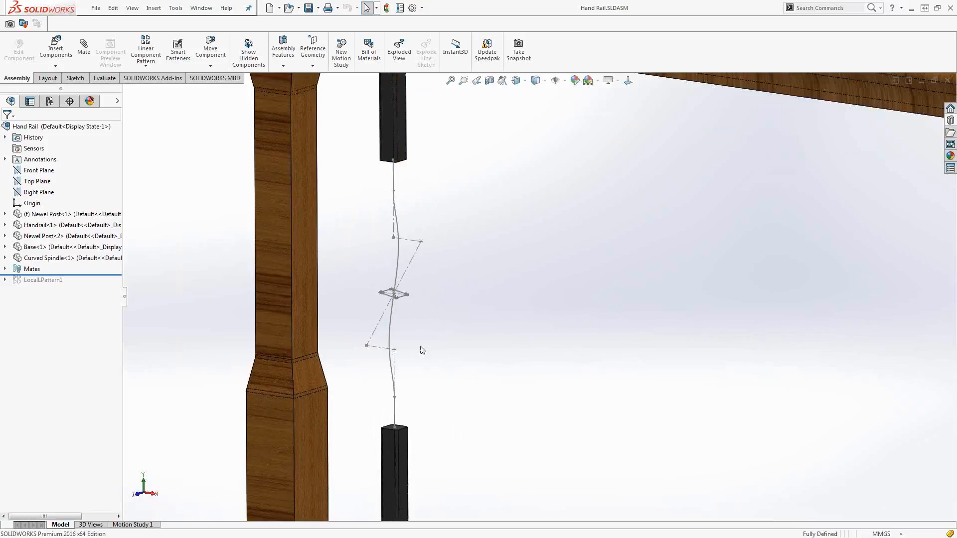
pyautogui.moveTo(364, 312); pyautogui.dragTo(366, 326, button='middle')
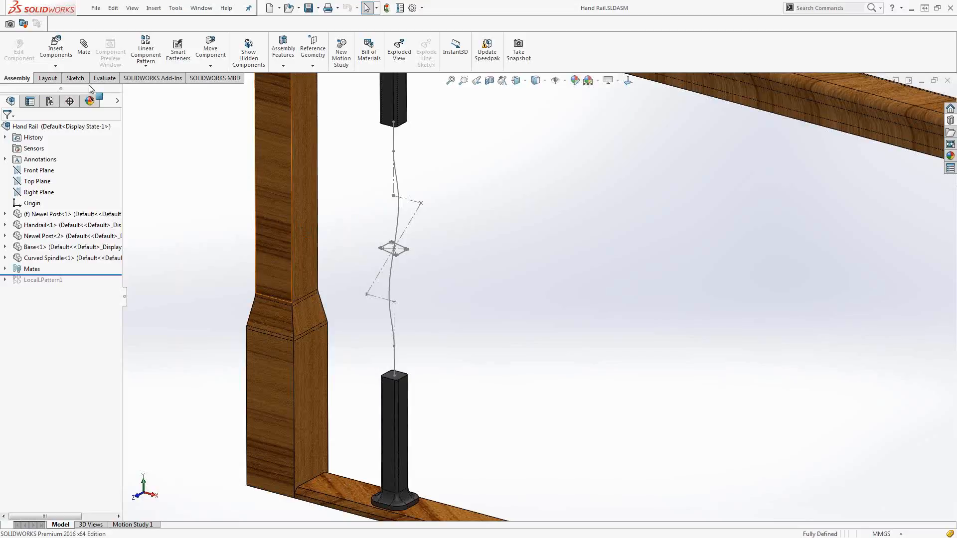
pyautogui.click(389, 97)
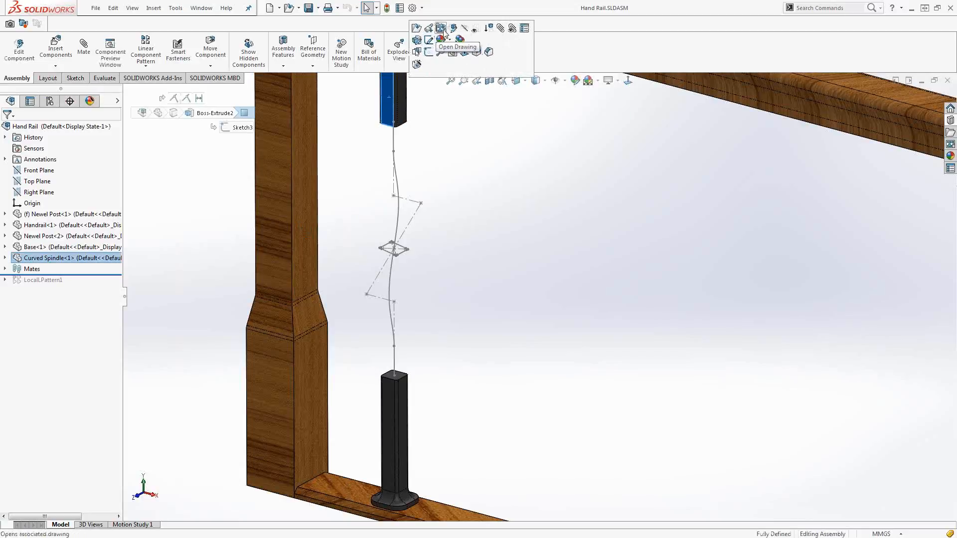
pyautogui.click(451, 30)
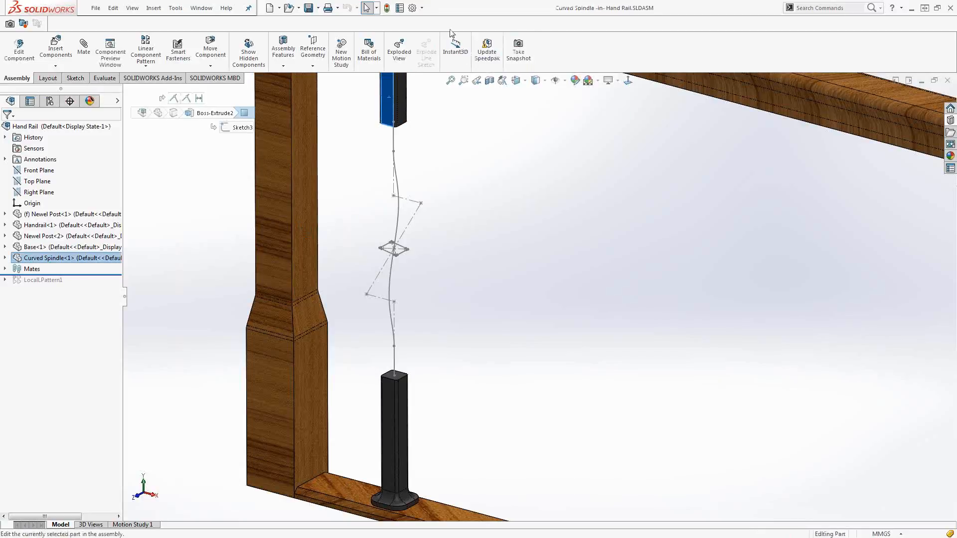
# Start a sweep of the rectangular Profile sketch along the curved Path sketch, setting it to run in both directions.
pyautogui.click(225, 39)
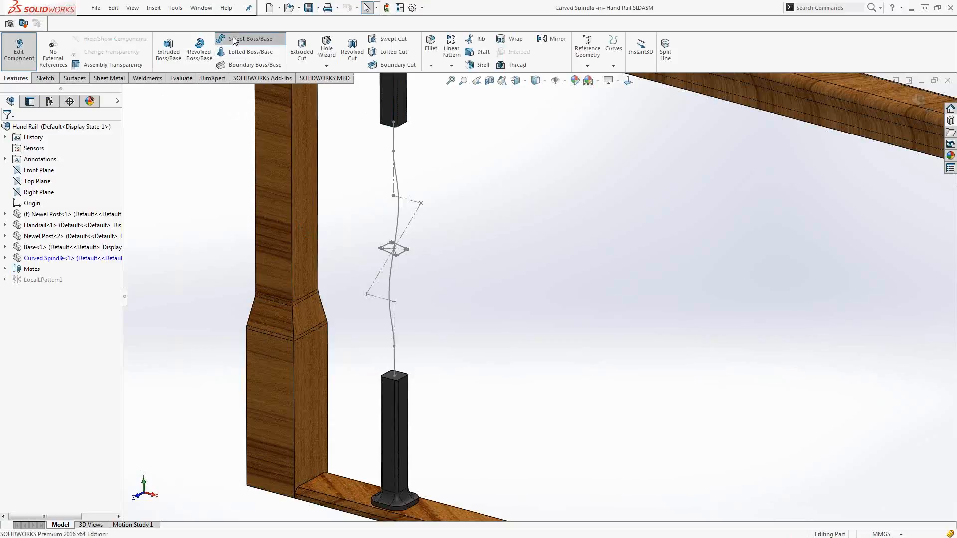
pyautogui.click(389, 249)
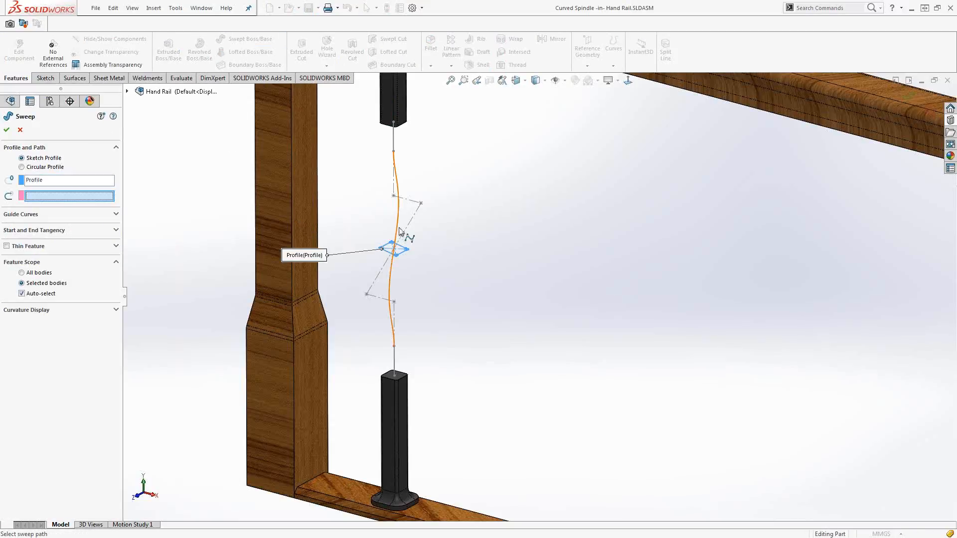
pyautogui.click(399, 231)
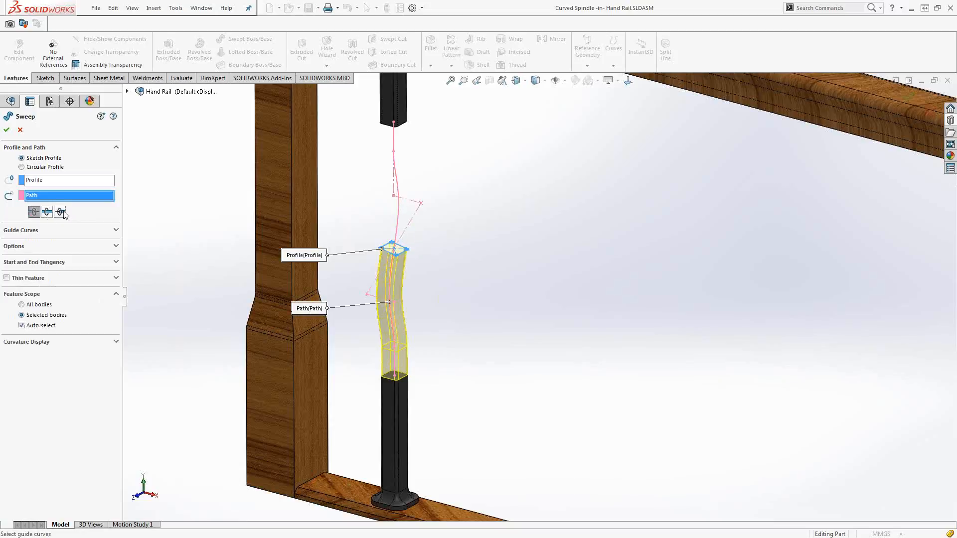
pyautogui.click(46, 212)
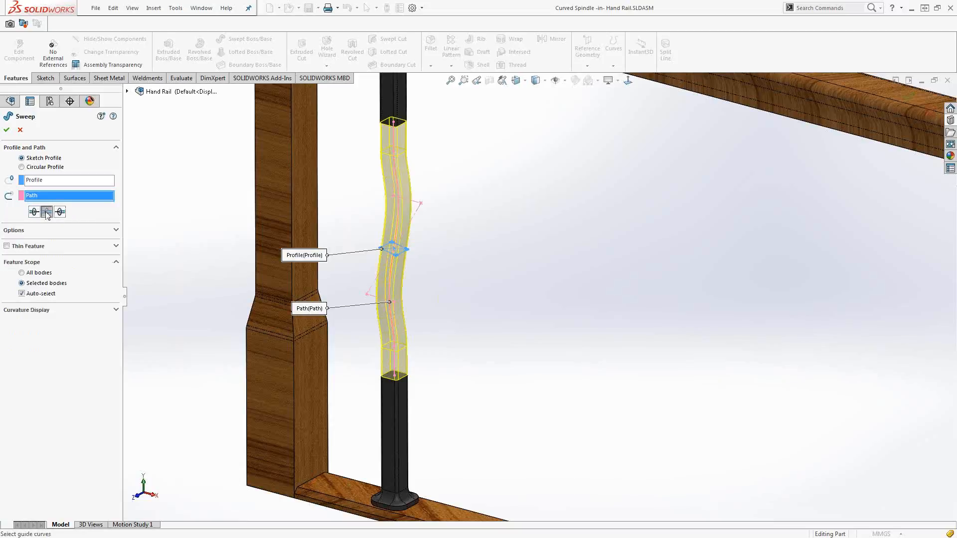
# Keep the sweep's profile orientation as Follow Path and set its profile twist to Specify Twist Value.
pyautogui.click(44, 233)
pyautogui.click(54, 249)
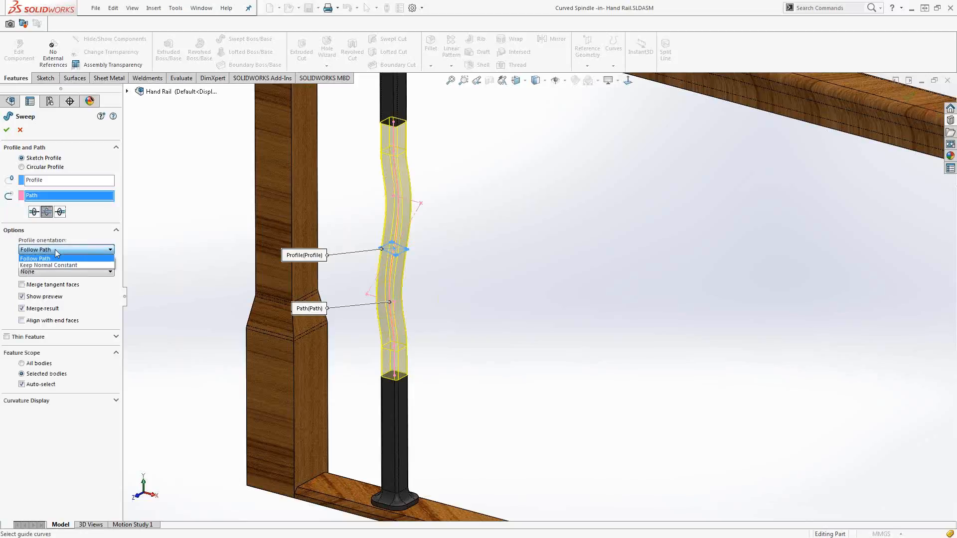
pyautogui.click(55, 249)
pyautogui.click(58, 272)
pyautogui.click(55, 301)
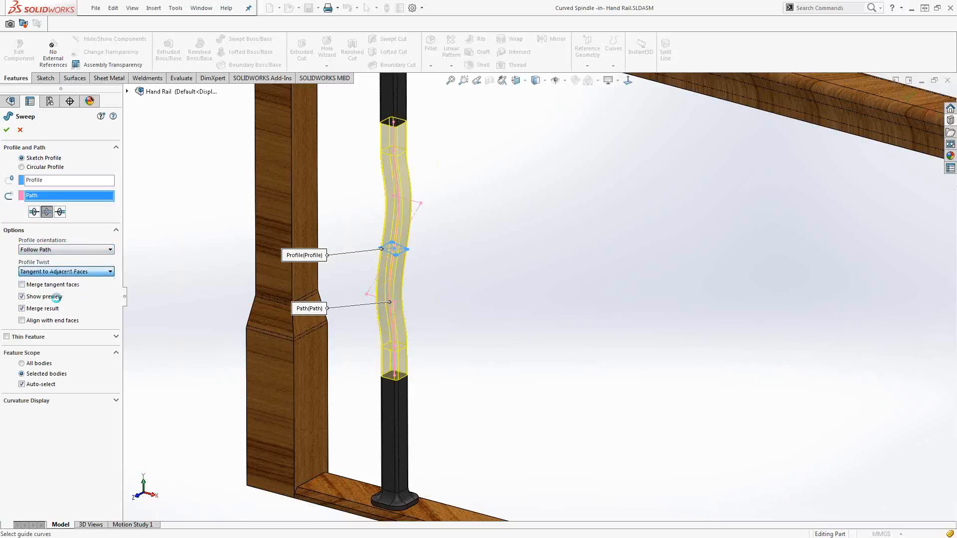
pyautogui.click(538, 274)
pyautogui.click(100, 272)
pyautogui.click(74, 287)
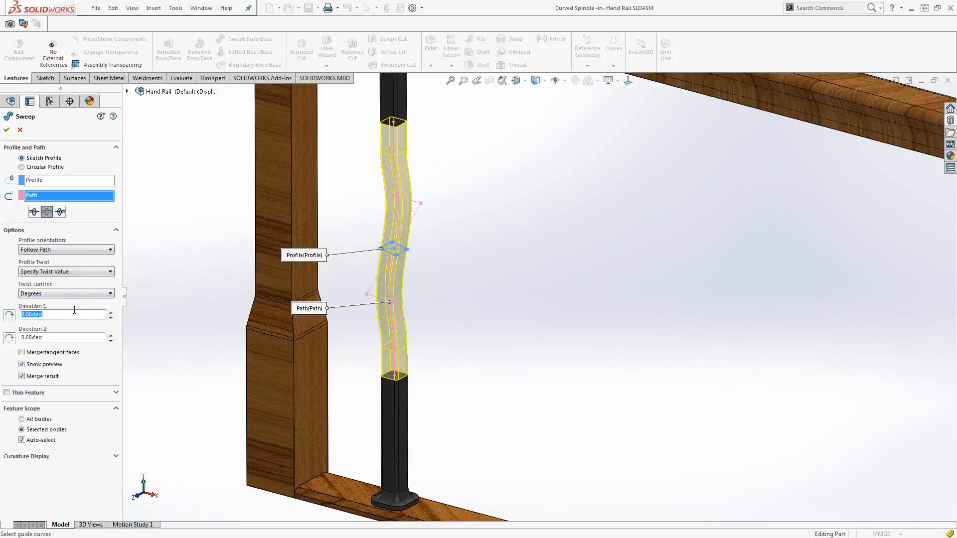
# Set the twist to 1 revolution in each direction, reverse the Direction 1 twist, and create the bidirectional sweep.
pyautogui.click(77, 295)
pyautogui.click(75, 315)
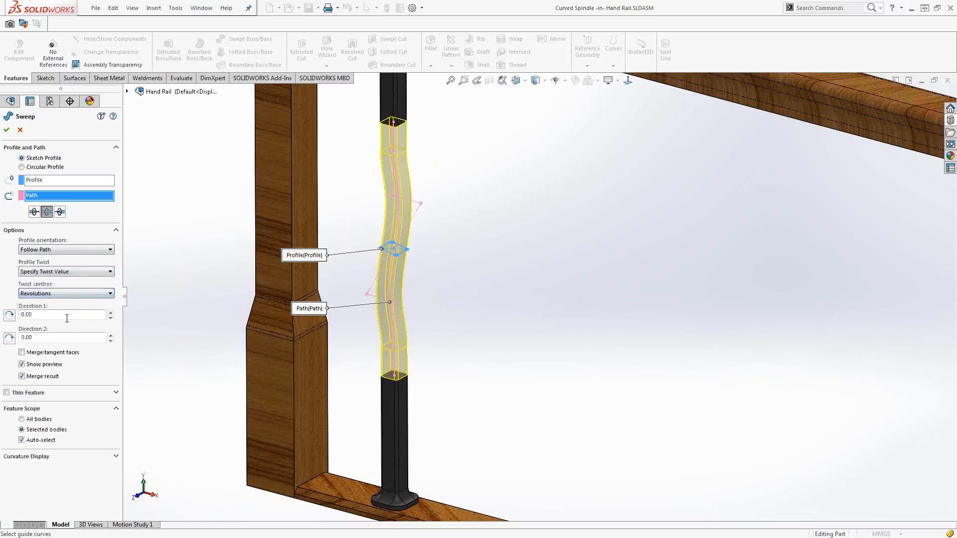
pyautogui.doubleClick(75, 314)
pyautogui.write('1')
pyautogui.doubleClick(69, 338)
pyautogui.write('1')
pyautogui.click(69, 314)
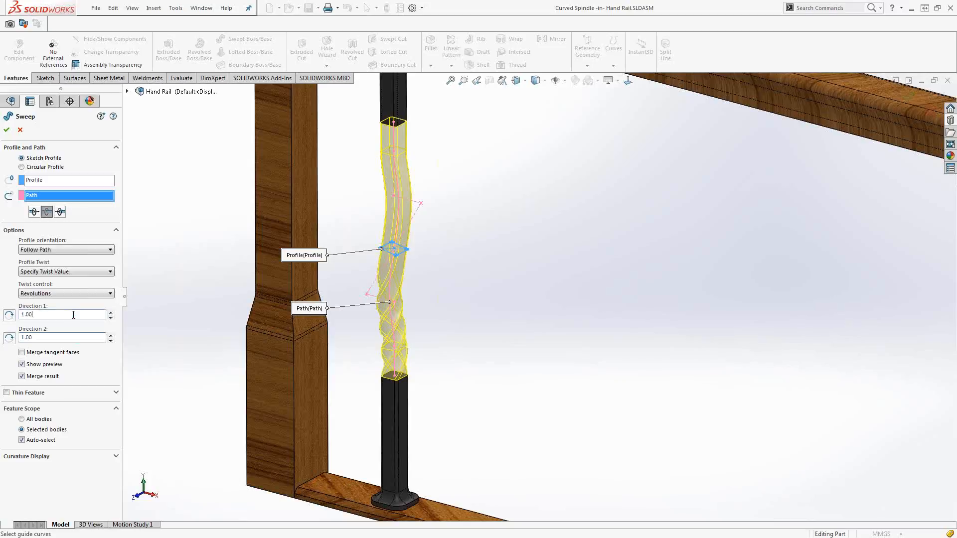
pyautogui.click(9, 315)
pyautogui.click(7, 130)
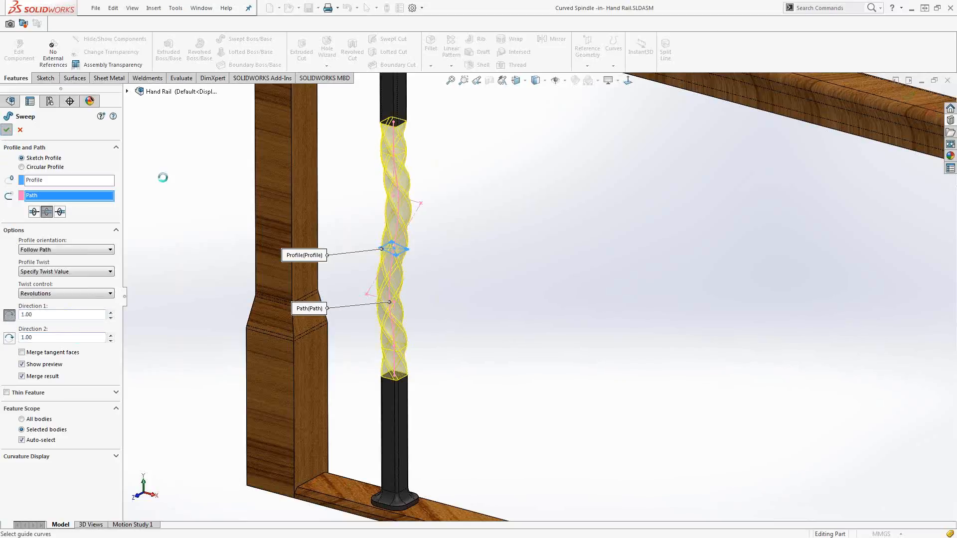
pyautogui.click(418, 257)
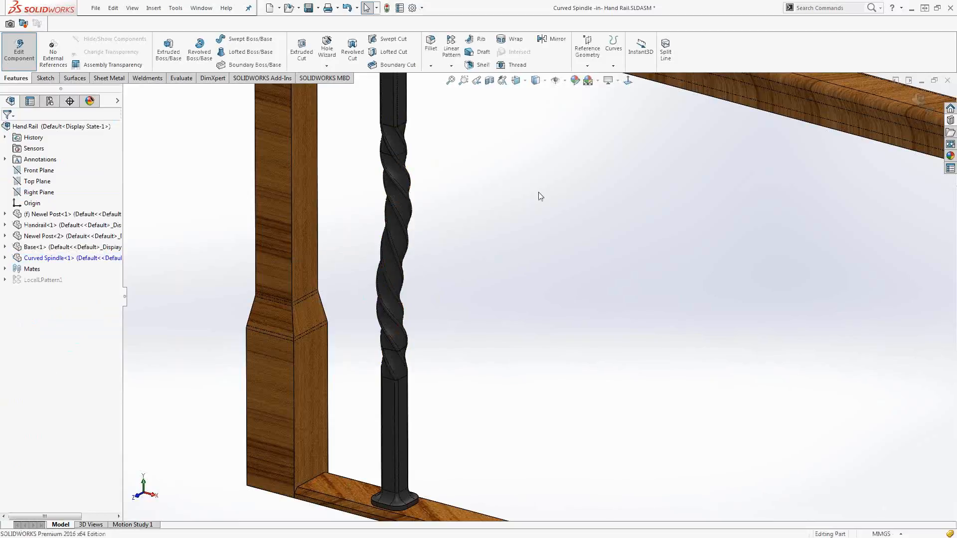
# Finish editing the Curved Spindle part and return to the Hand Rail assembly with its spindle pattern.
pyautogui.press('d')
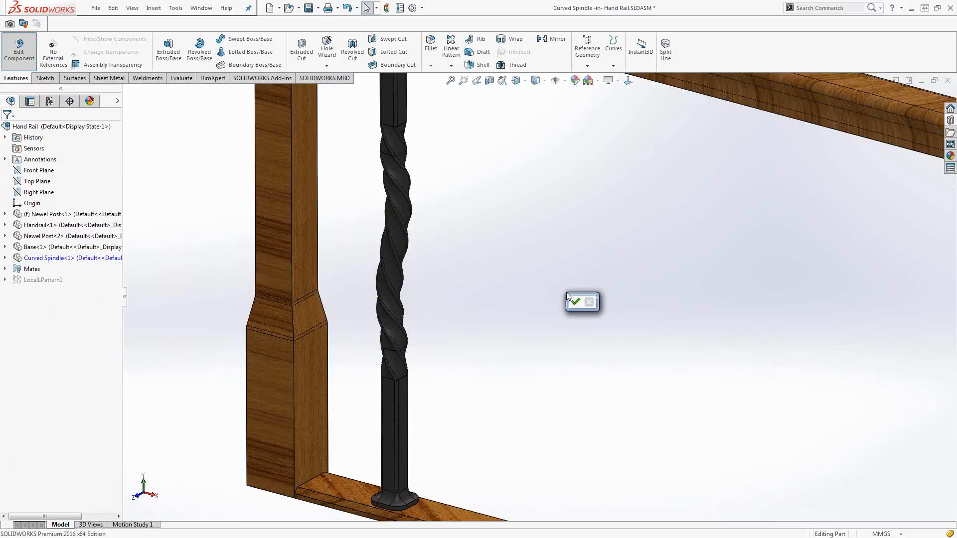
pyautogui.click(577, 302)
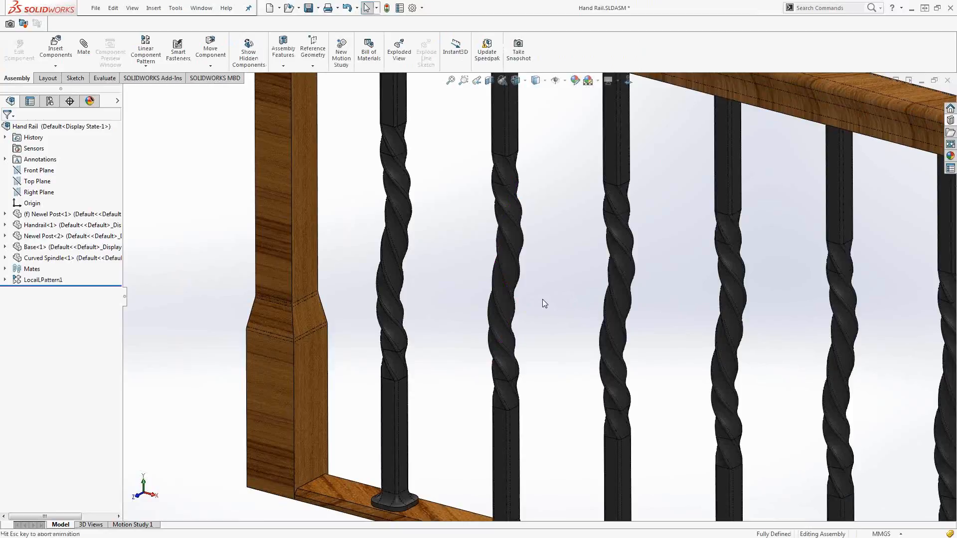
pyautogui.scroll(-3, 566, 327)
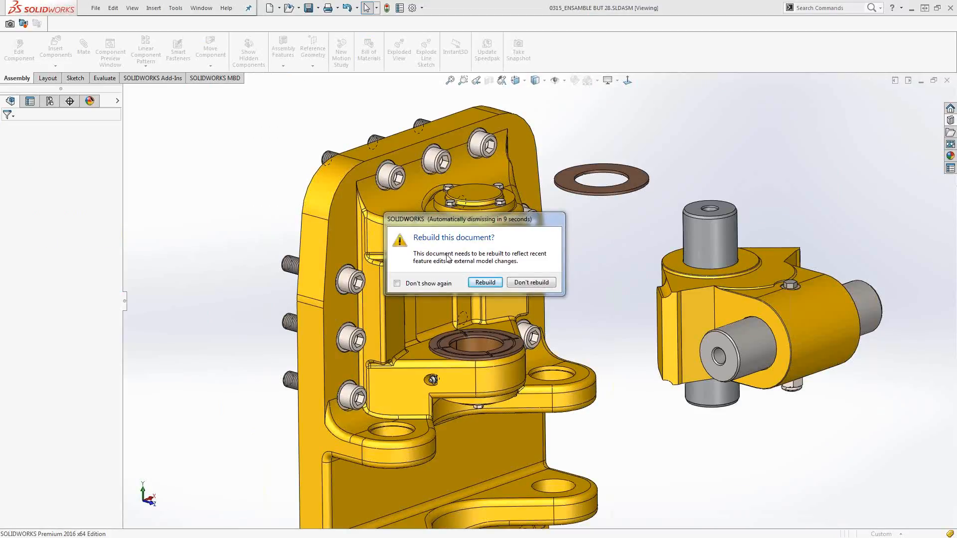
# Rebuild the 0315_ENSAMBLE BUT 28 assembly on opening, and bring up the Control Box Mount assembly around its clamp plate.
pyautogui.click(481, 283)
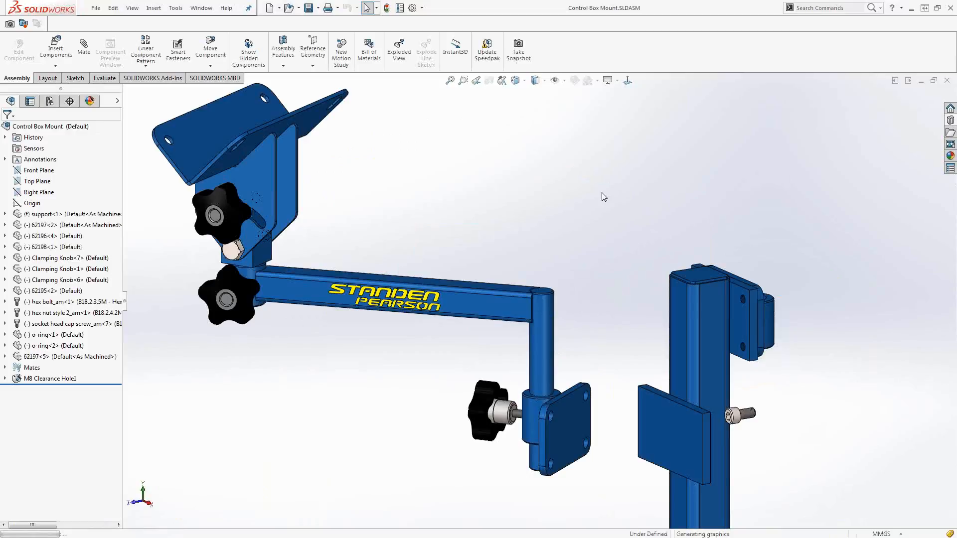
pyautogui.scroll(4, 571, 178)
pyautogui.scroll(-3, 578, 399)
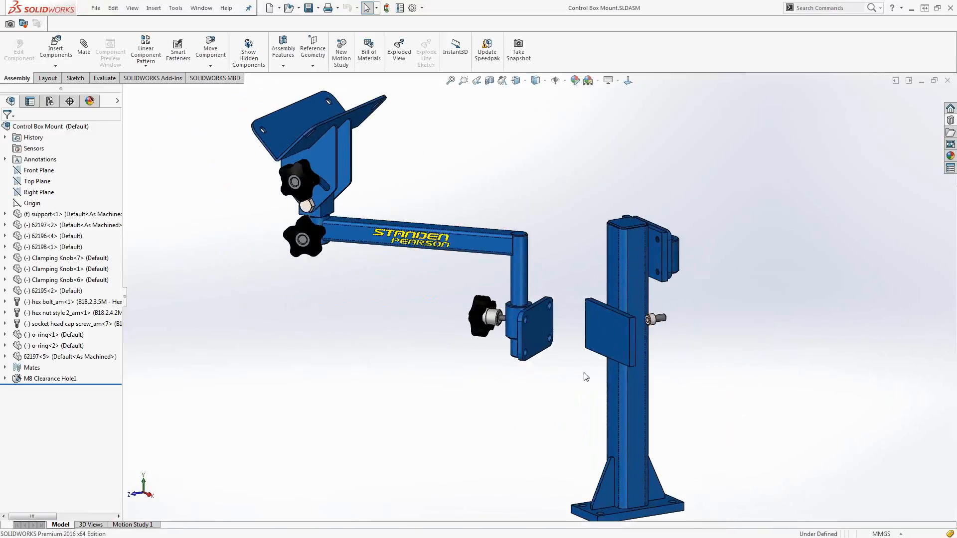
pyautogui.scroll(-2, 573, 369)
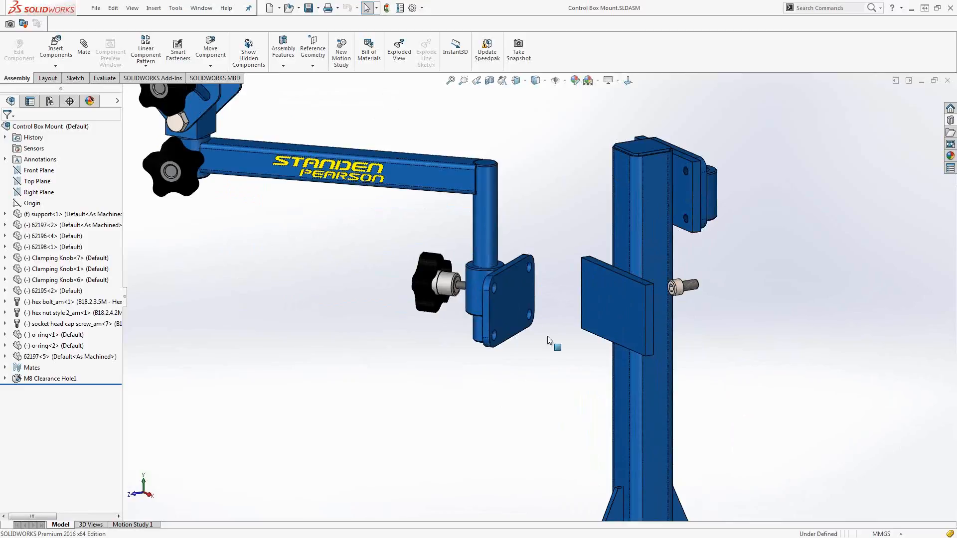
# Add a Profile Center mate between the clamp plate and the post's square plate, cycling its orientation and offsetting it 1 mm.
pyautogui.click(517, 303)
pyautogui.keyDown('ctrl'); pyautogui.click(614, 307); pyautogui.keyUp('ctrl')
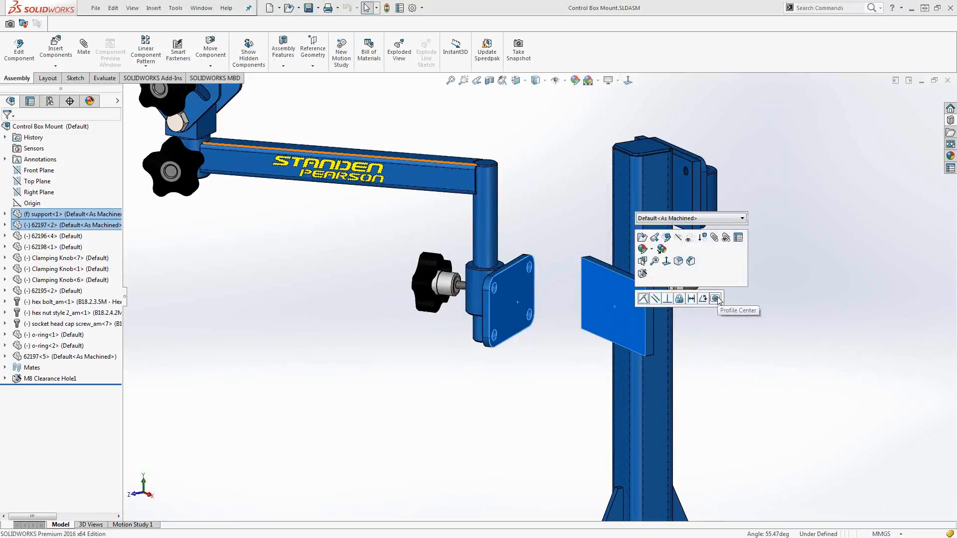
pyautogui.click(716, 299)
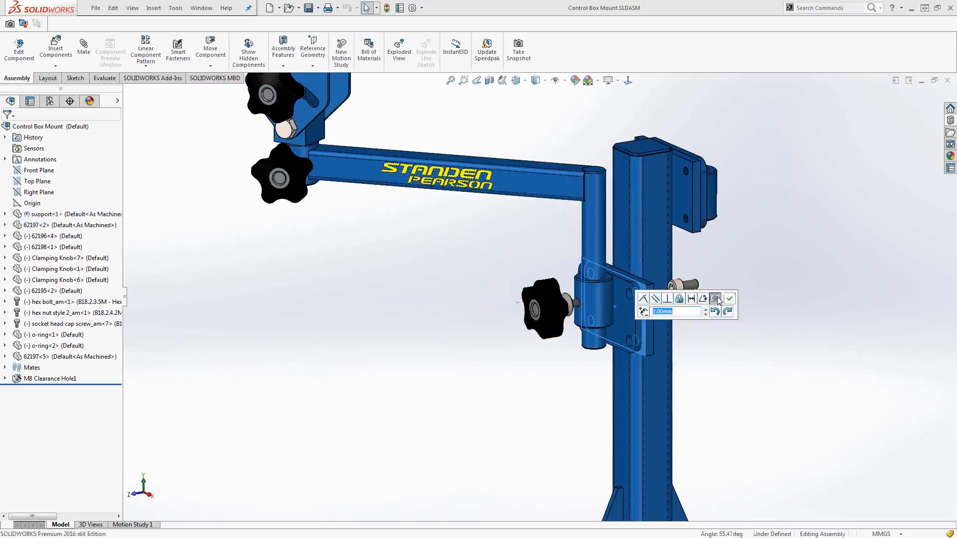
pyautogui.click(719, 312)
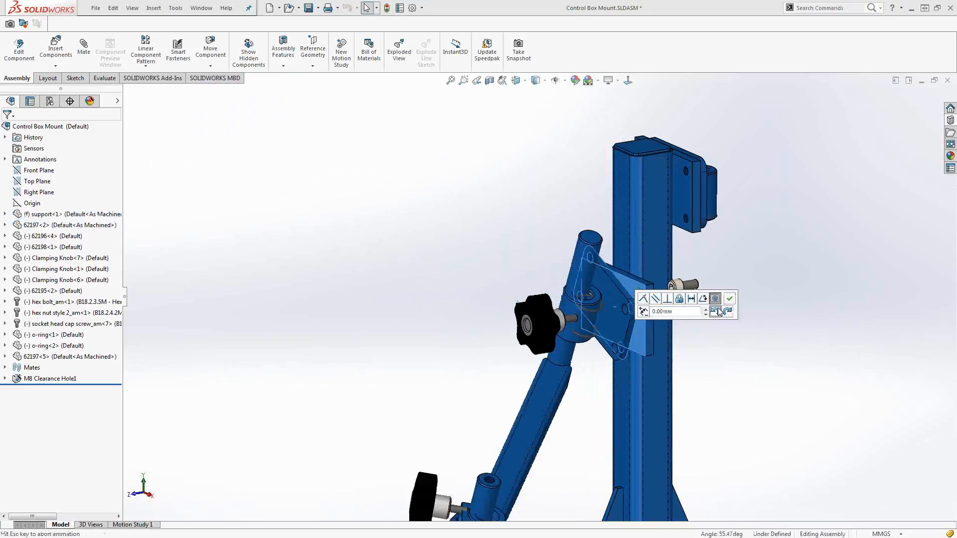
pyautogui.write('1')
pyautogui.press('Return')
pyautogui.click(643, 314)
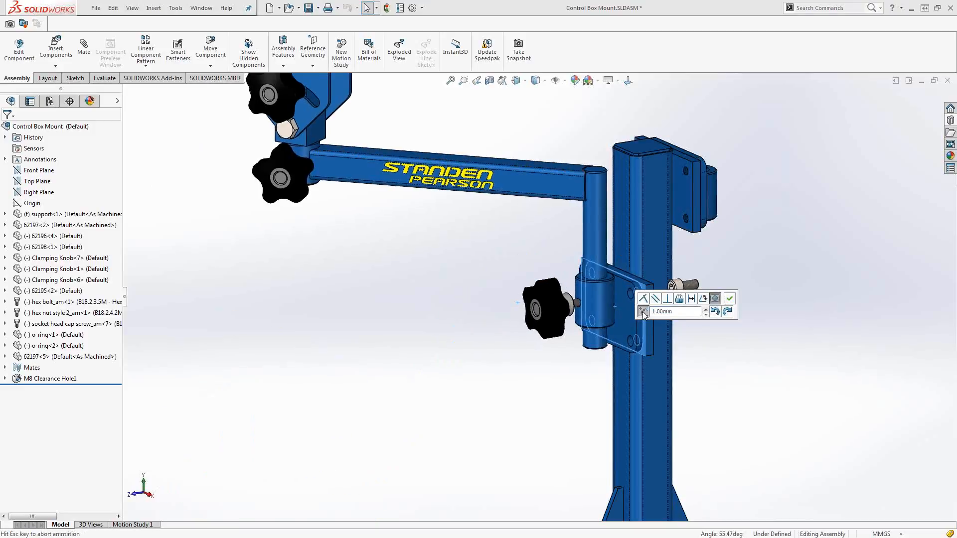
pyautogui.click(729, 298)
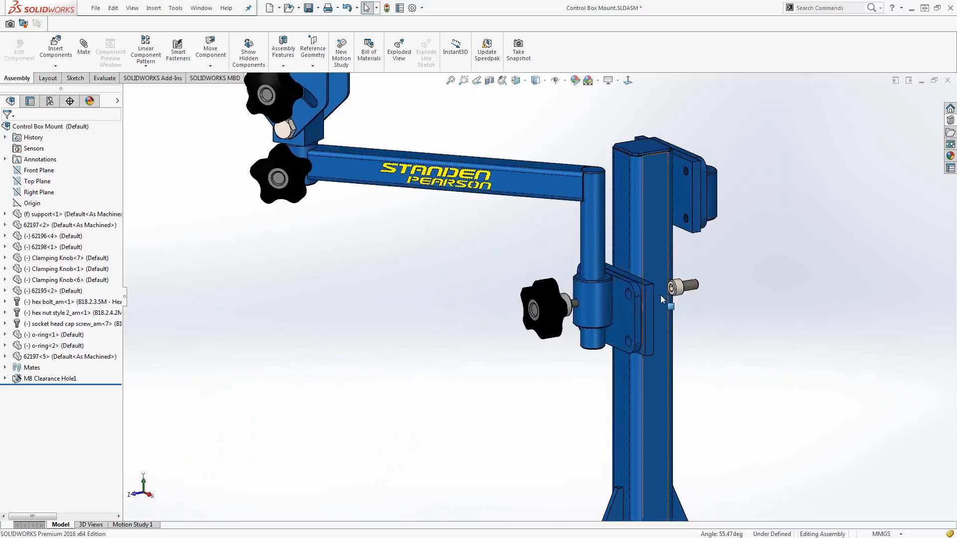
# Mate the socket head cap screw into the clamp plate's upper hole with a Profile Center mate.
pyautogui.scroll(-5, 660, 298)
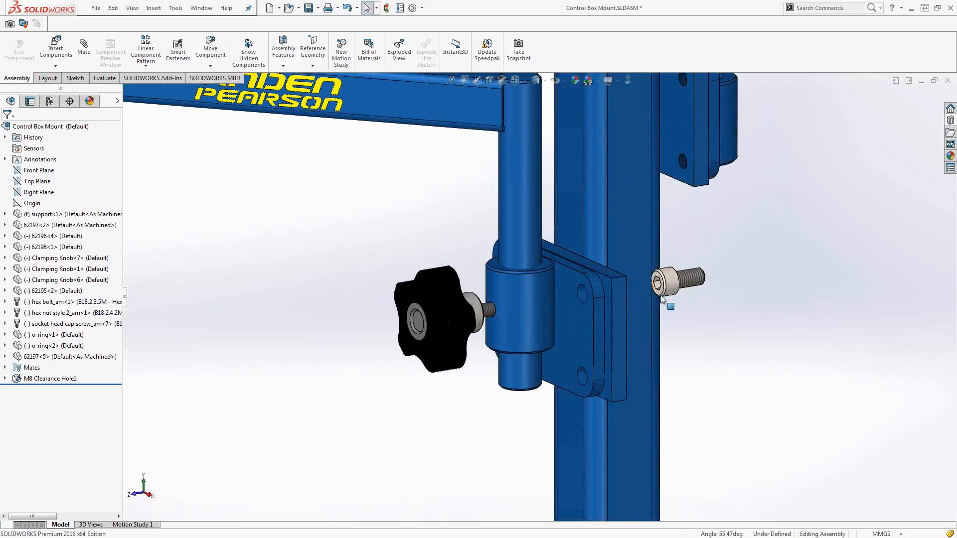
pyautogui.click(673, 293)
pyautogui.keyDown('ctrl'); pyautogui.click(540, 306); pyautogui.keyUp('ctrl')
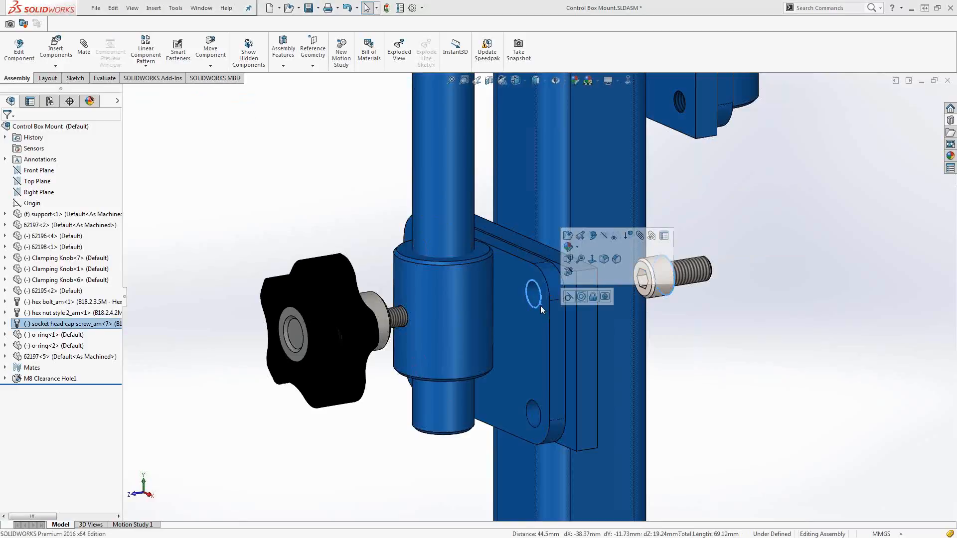
pyautogui.click(605, 297)
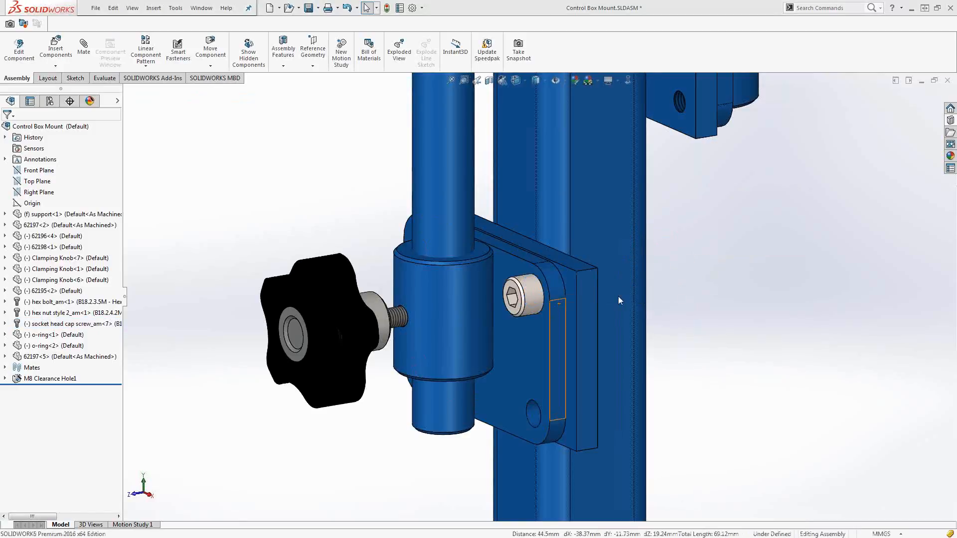
# Add a Width mate between the clamp boss's end faces and the arm's tube end and underside faces.
pyautogui.scroll(5, 540, 299)
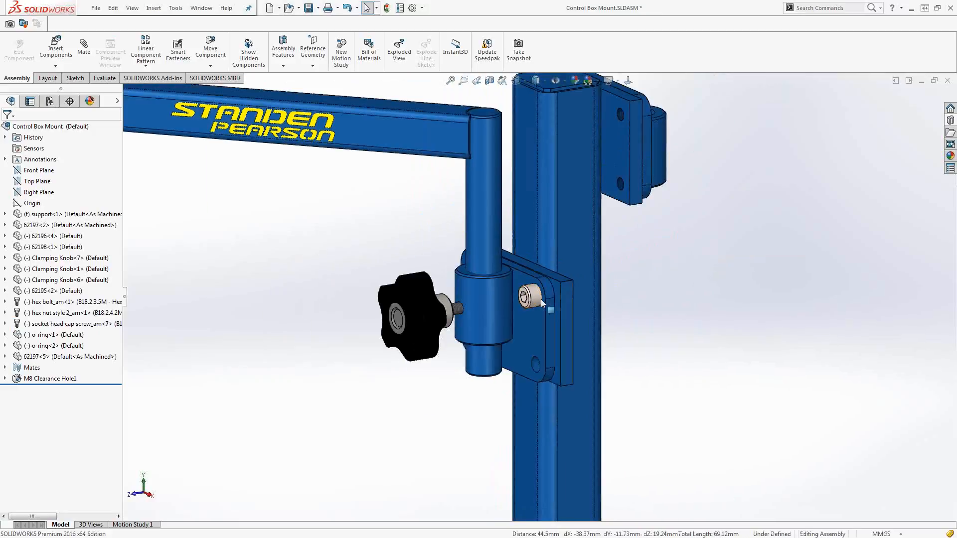
pyautogui.moveTo(473, 267); pyautogui.dragTo(518, 507, button='middle')
pyautogui.scroll(-3, 478, 273)
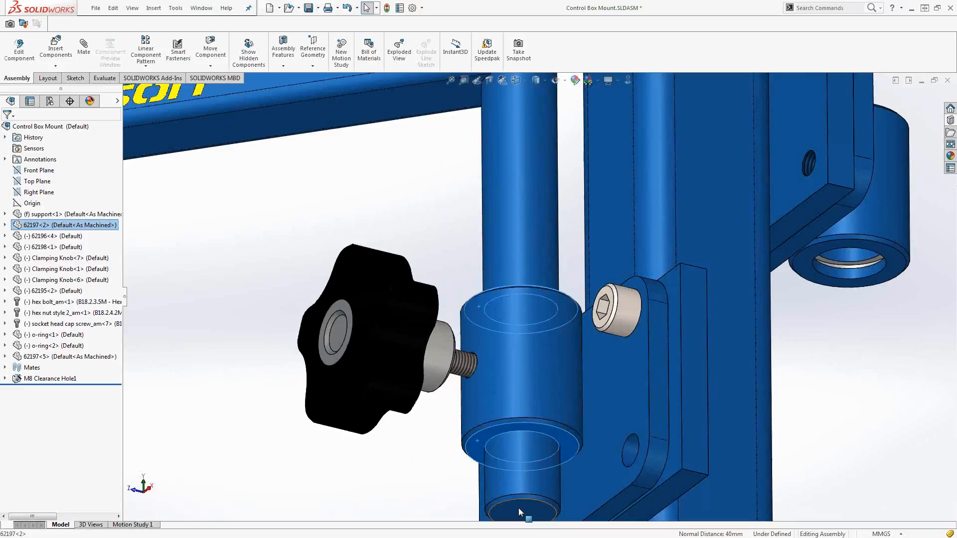
pyautogui.click(519, 509)
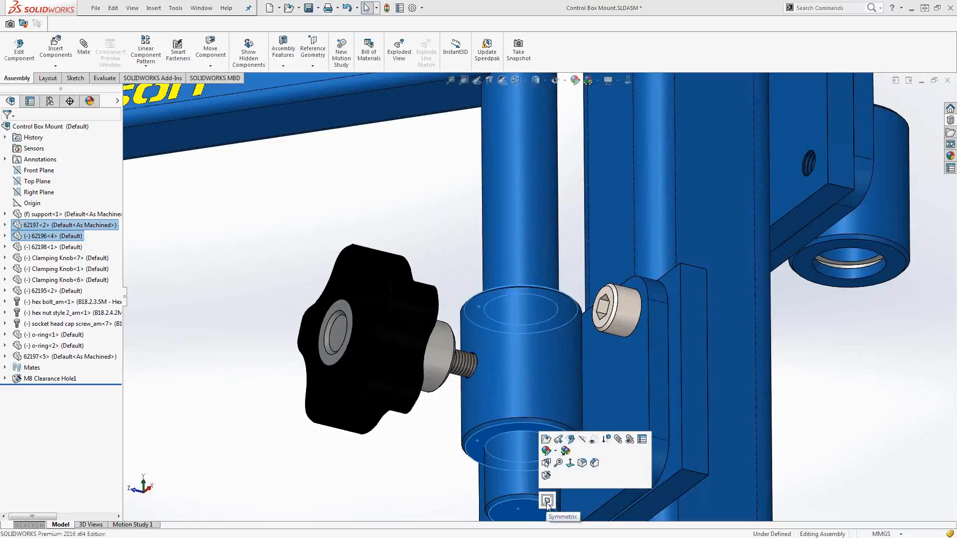
pyautogui.keyDown('ctrl'); pyautogui.click(395, 108); pyautogui.keyUp('ctrl')
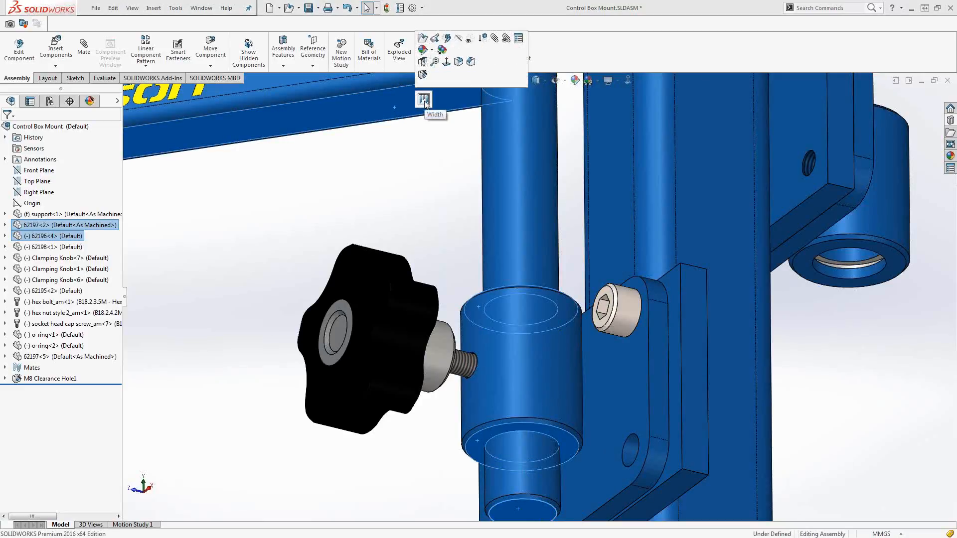
pyautogui.click(423, 101)
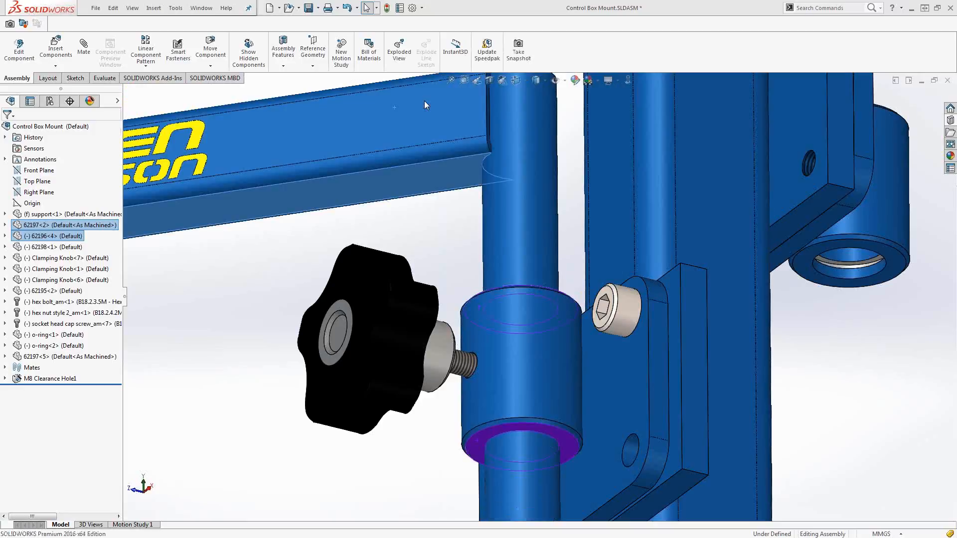
# Select the arm, its bracket parts, two knobs, hex bolt and nut together, and paste a copy into the assembly.
pyautogui.scroll(10, 423, 245)
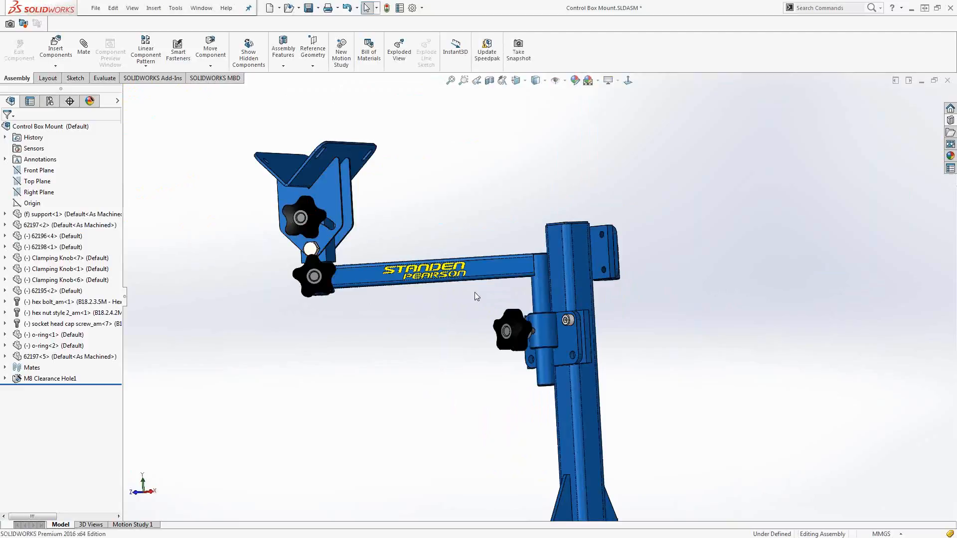
pyautogui.moveTo(464, 301); pyautogui.dragTo(463, 331, button='middle')
pyautogui.moveTo(455, 334); pyautogui.dragTo(223, 119)
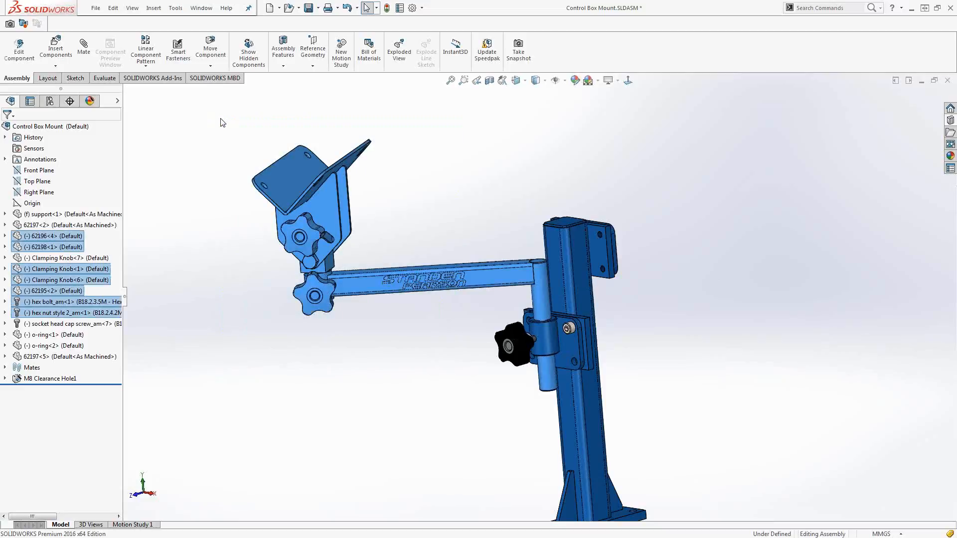
pyautogui.hotkey('ctrl', 'v')
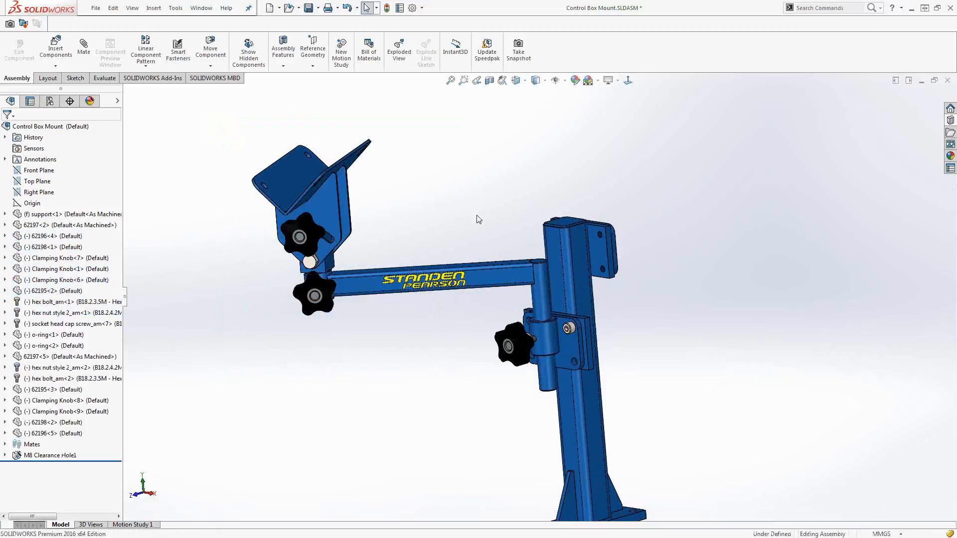
# Move the copied arm group down beside the original arm, near the support post's second clamp.
pyautogui.scroll(5, 479, 220)
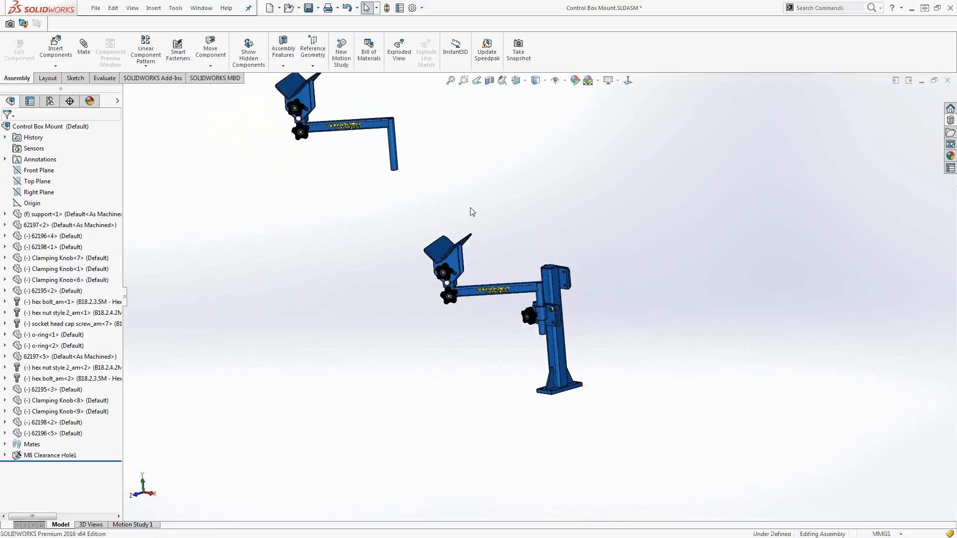
pyautogui.moveTo(379, 137); pyautogui.dragTo(615, 280)
pyautogui.moveTo(615, 279)
pyautogui.mouseDown(button='middle')
pyautogui.moveTo(600, 269)
pyautogui.moveTo(538, 327)
pyautogui.moveTo(629, 278)
pyautogui.mouseUp(button='middle')
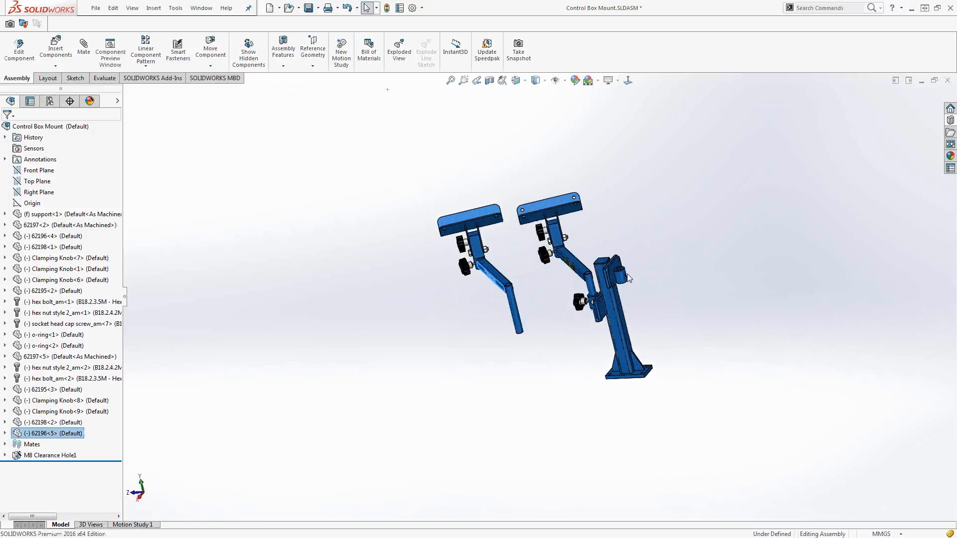
# Add a Concentric mate between the copied arm's vertical tube and the boss of the support post's second clamp.
pyautogui.scroll(-5, 618, 278)
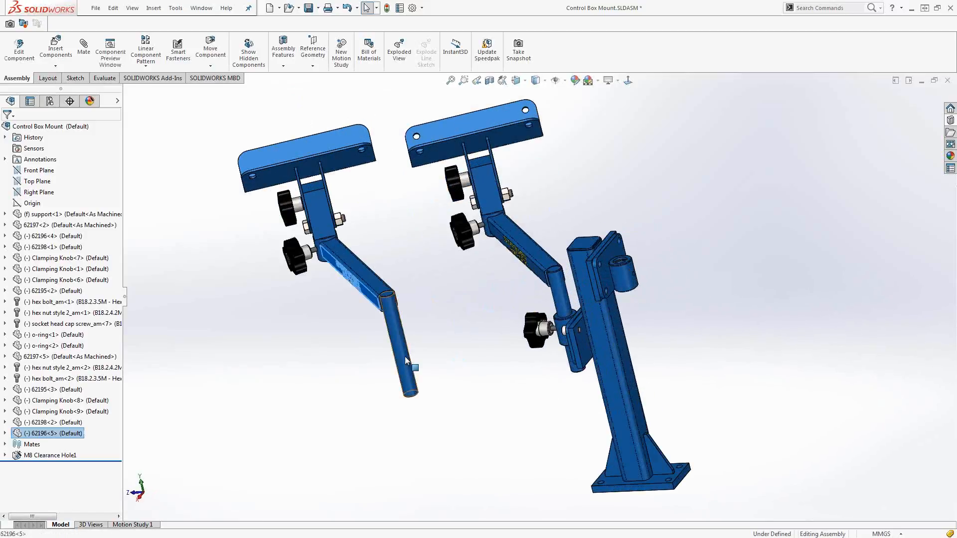
pyautogui.click(404, 357)
pyautogui.keyDown('ctrl'); pyautogui.click(623, 274); pyautogui.keyUp('ctrl')
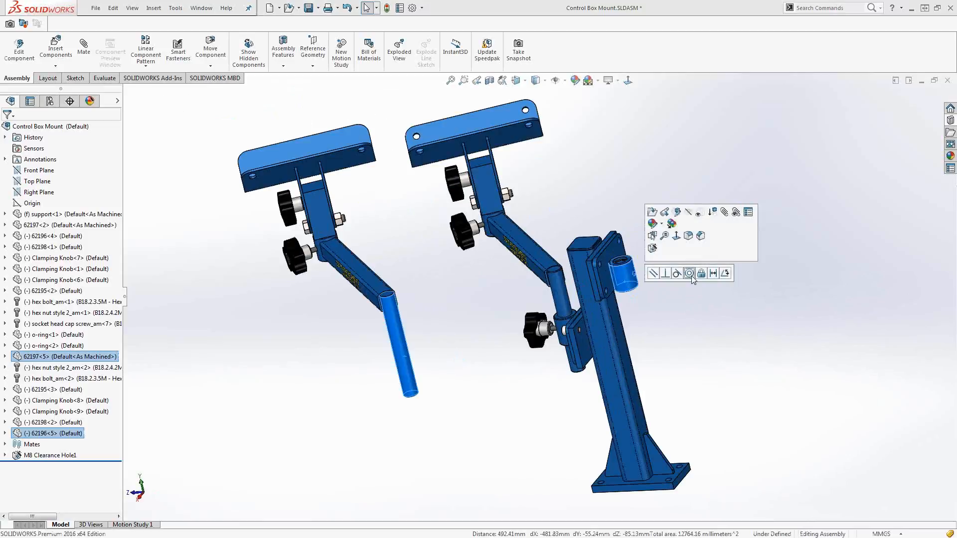
pyautogui.click(691, 275)
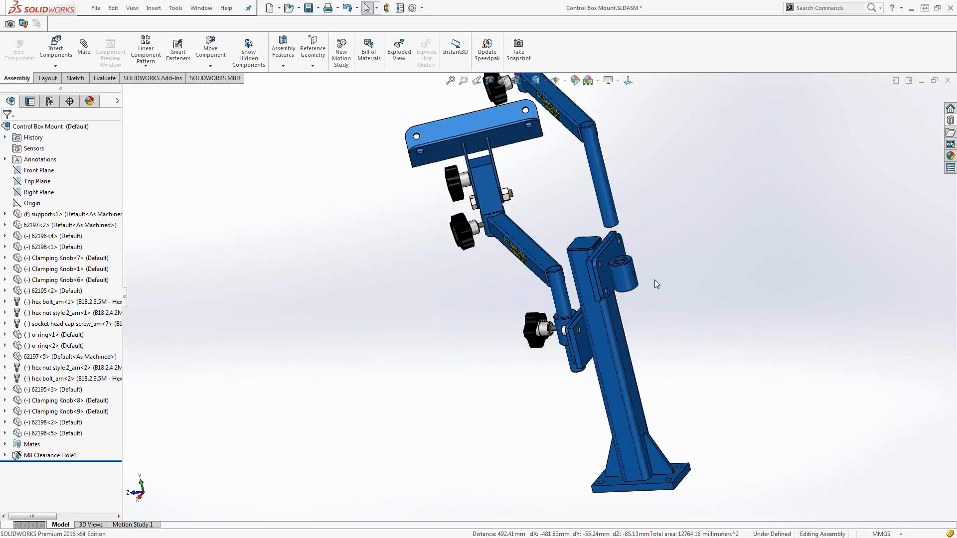
# Add a Width mate between the second clamp boss's end faces and the copied arm's tube end and underside faces.
pyautogui.scroll(-4, 640, 269)
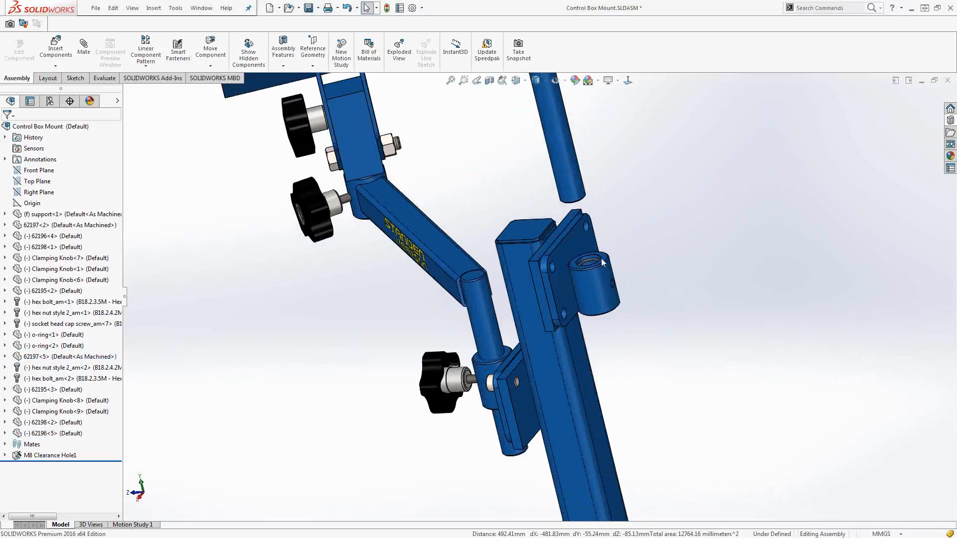
pyautogui.scroll(-2, 598, 262)
pyautogui.click(595, 261)
pyautogui.scroll(-2, 606, 294)
pyautogui.moveTo(585, 242); pyautogui.dragTo(593, 201, button='middle')
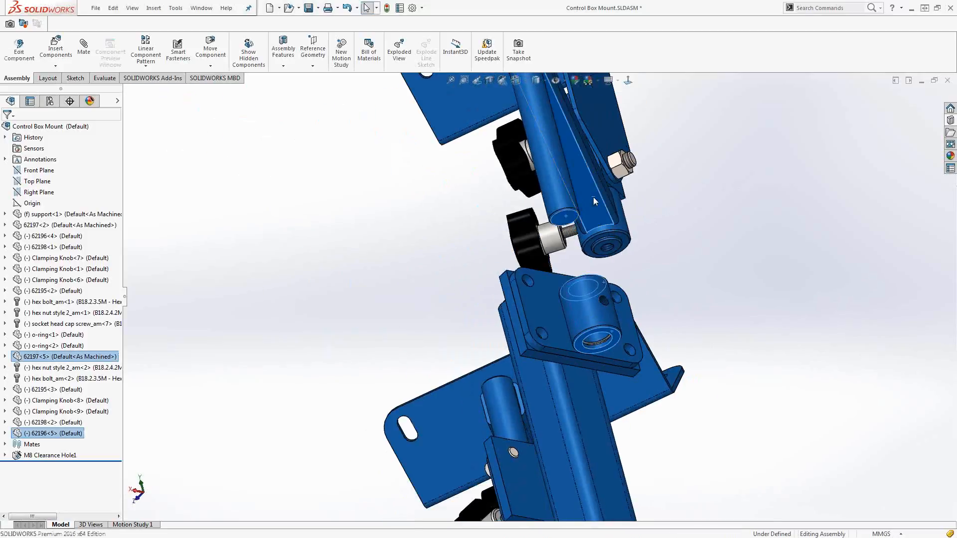
pyautogui.click(593, 197)
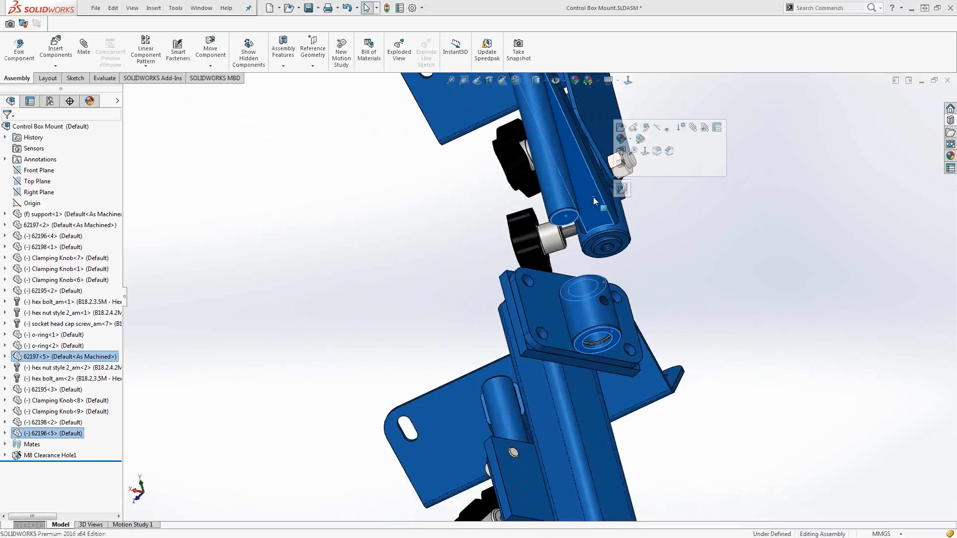
pyautogui.click(621, 187)
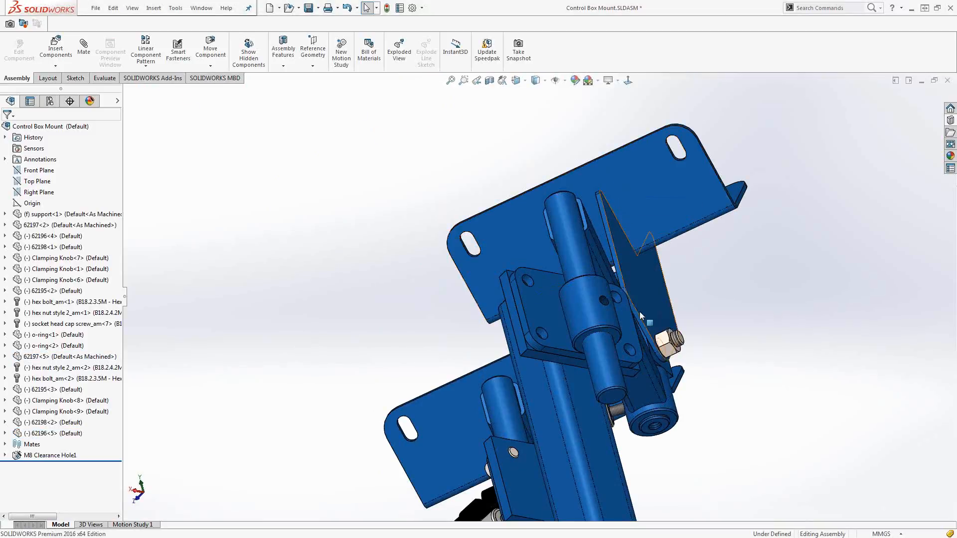
# Swing the arms around their clamps on the support post so that they point in different directions.
pyautogui.moveTo(640, 314); pyautogui.dragTo(721, 394, button='middle')
pyautogui.scroll(5, 721, 394)
pyautogui.scroll(-2, 588, 377)
pyautogui.moveTo(669, 320); pyautogui.dragTo(749, 308)
pyautogui.click(756, 390)
pyautogui.moveTo(756, 390); pyautogui.dragTo(482, 430, button='middle')
pyautogui.scroll(-3, 456, 365)
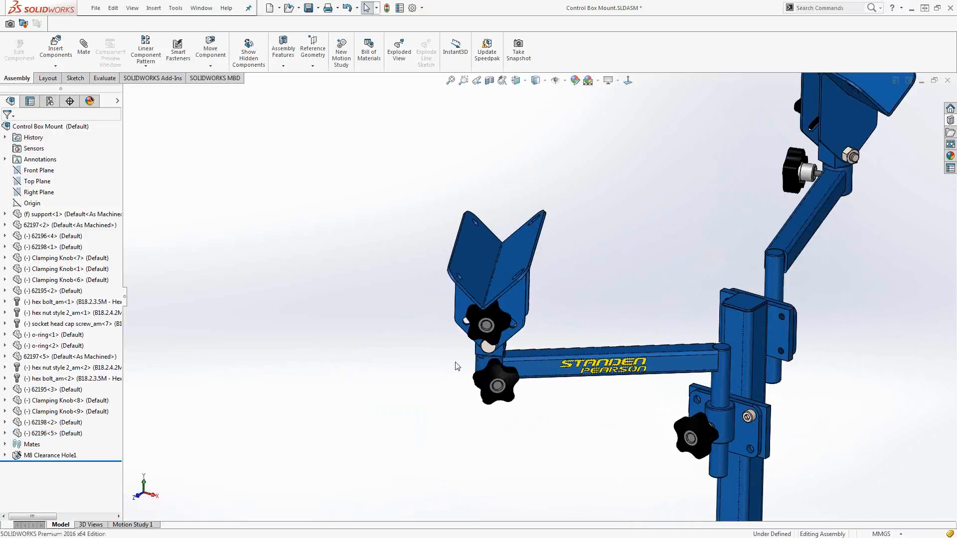
# Move the original arm by its bracket's clamping knob and by the arm itself to try out the linked motion.
pyautogui.moveTo(543, 327)
pyautogui.mouseDown(button='middle')
pyautogui.moveTo(517, 313)
pyautogui.moveTo(544, 295)
pyautogui.moveTo(555, 317)
pyautogui.mouseUp(button='middle')
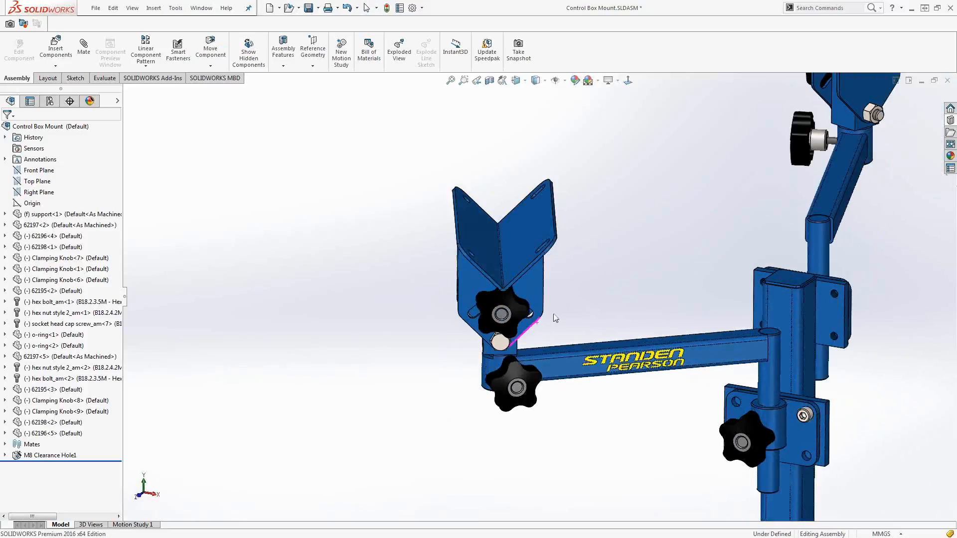
pyautogui.scroll(-2, 464, 351)
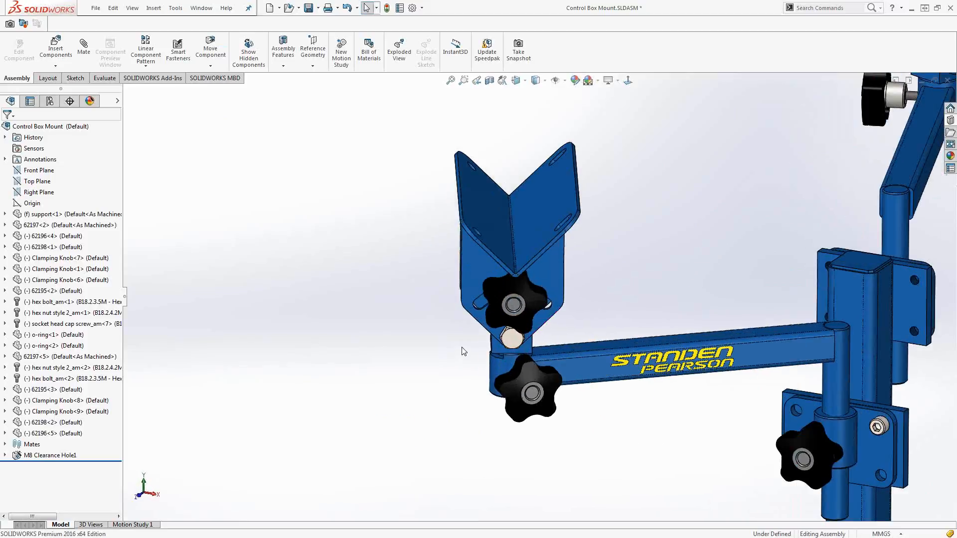
pyautogui.scroll(-1, 464, 352)
pyautogui.scroll(3, 462, 349)
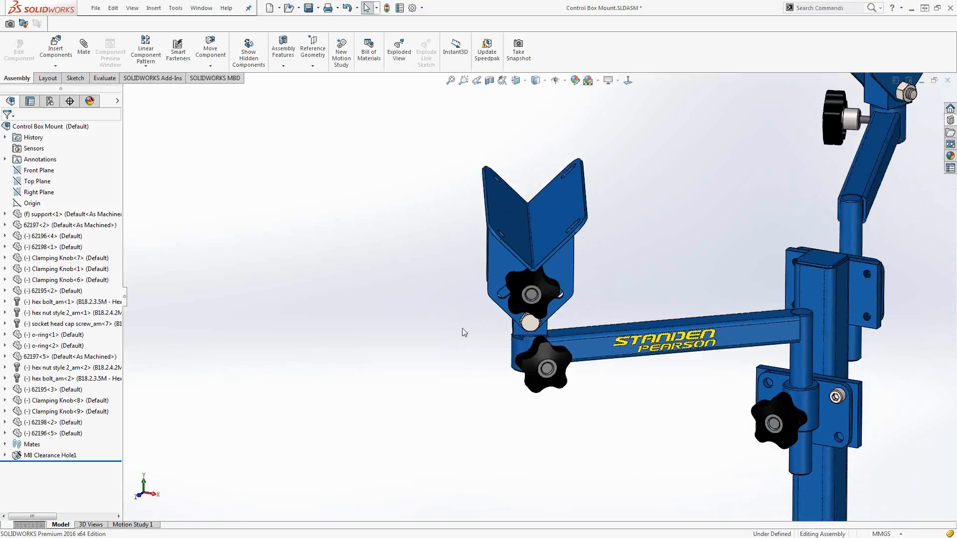
pyautogui.moveTo(445, 332)
pyautogui.mouseDown(button='middle')
pyautogui.moveTo(430, 306)
pyautogui.moveTo(459, 312)
pyautogui.moveTo(460, 324)
pyautogui.mouseUp(button='middle')
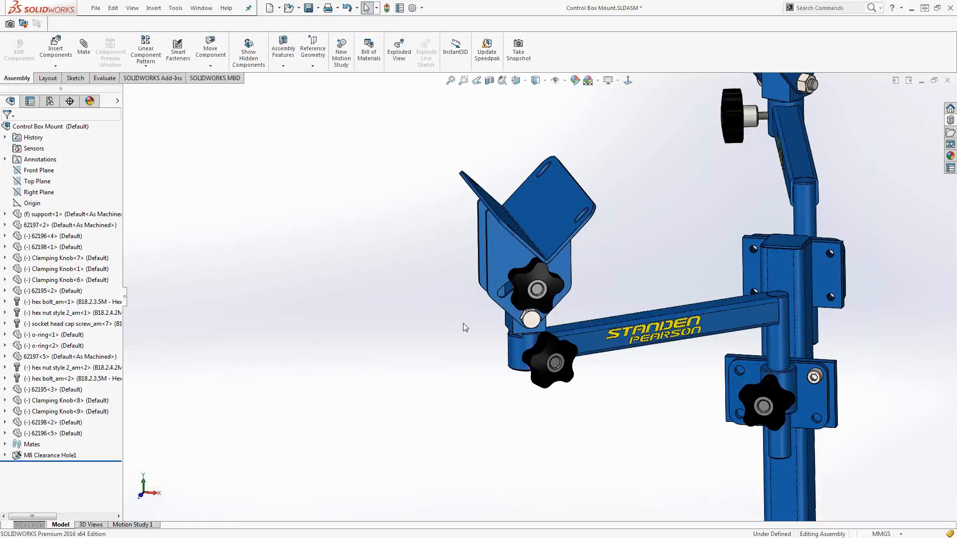
pyautogui.rightClick(424, 269)
pyautogui.click(418, 269)
pyautogui.moveTo(501, 265); pyautogui.dragTo(521, 284)
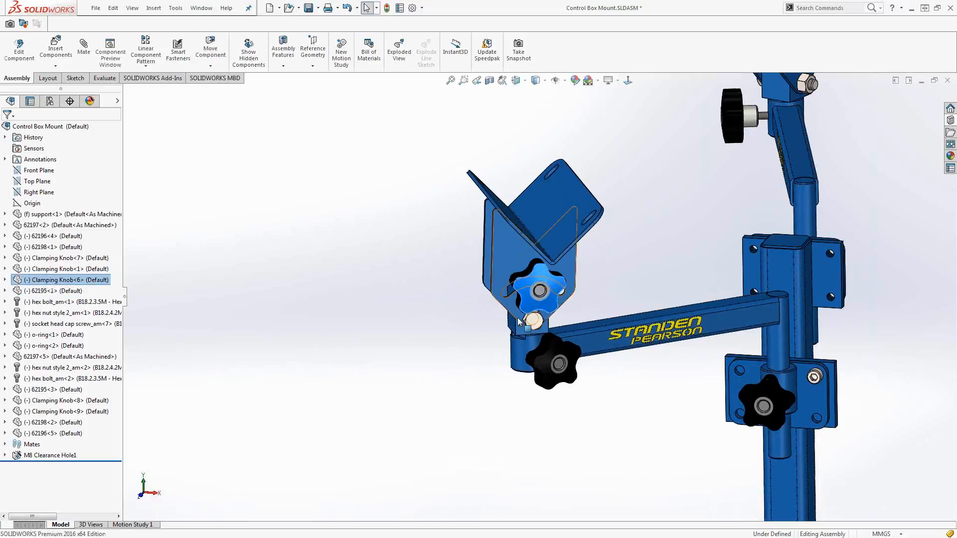
pyautogui.click(531, 333)
pyautogui.moveTo(532, 333); pyautogui.dragTo(599, 341)
pyautogui.moveTo(486, 375); pyautogui.dragTo(483, 388, button='middle')
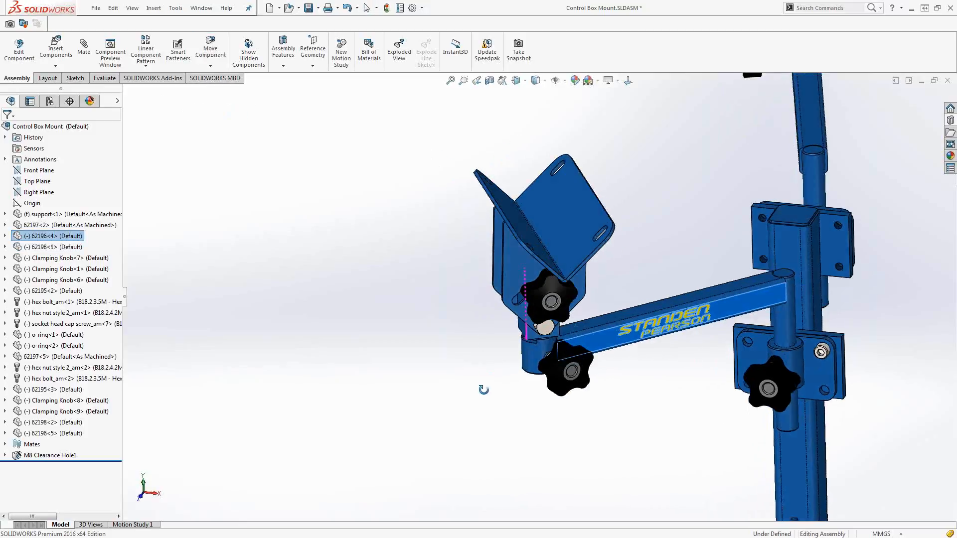
# Temporarily fix the original arm 62196<4> using Temporary Fix/Group.
pyautogui.rightClick(431, 256)
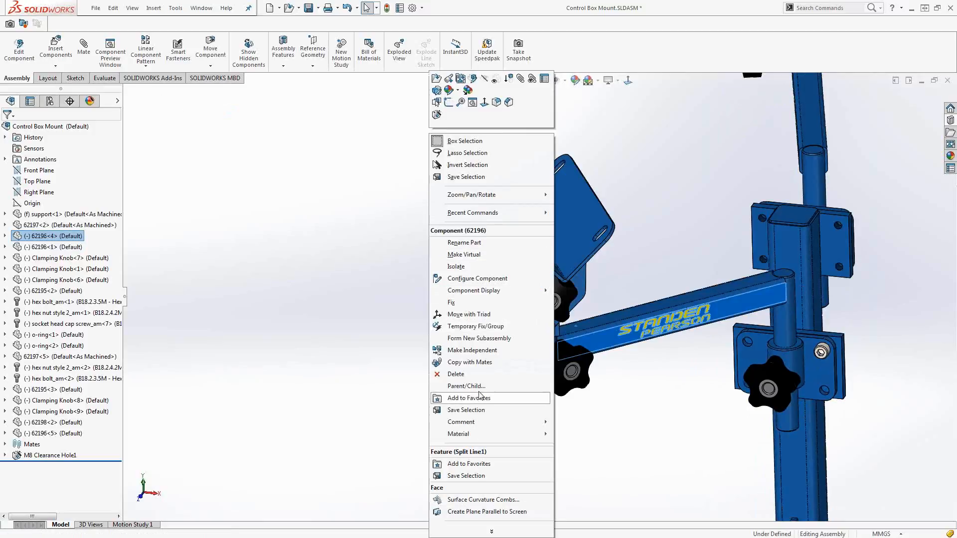
pyautogui.click(487, 327)
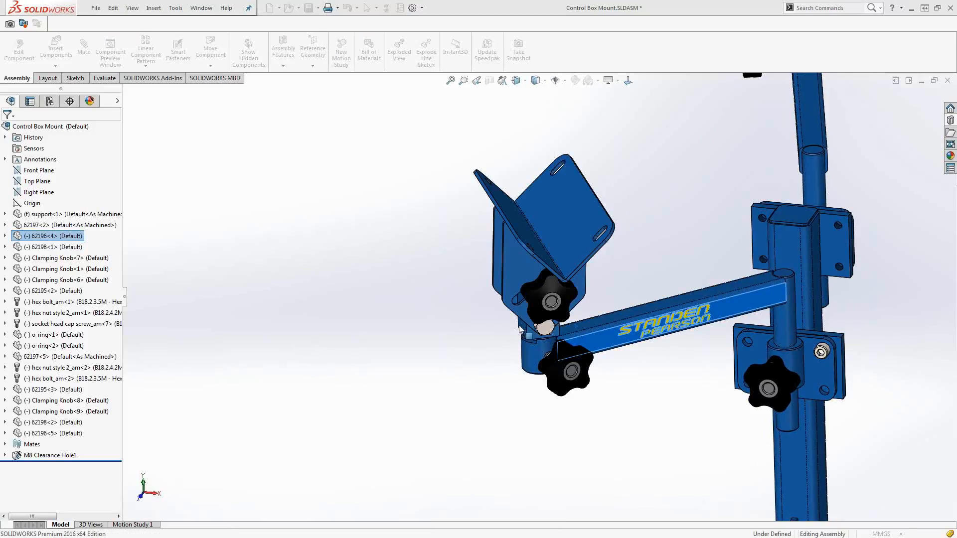
pyautogui.moveTo(955, 144); pyautogui.dragTo(321, 180)
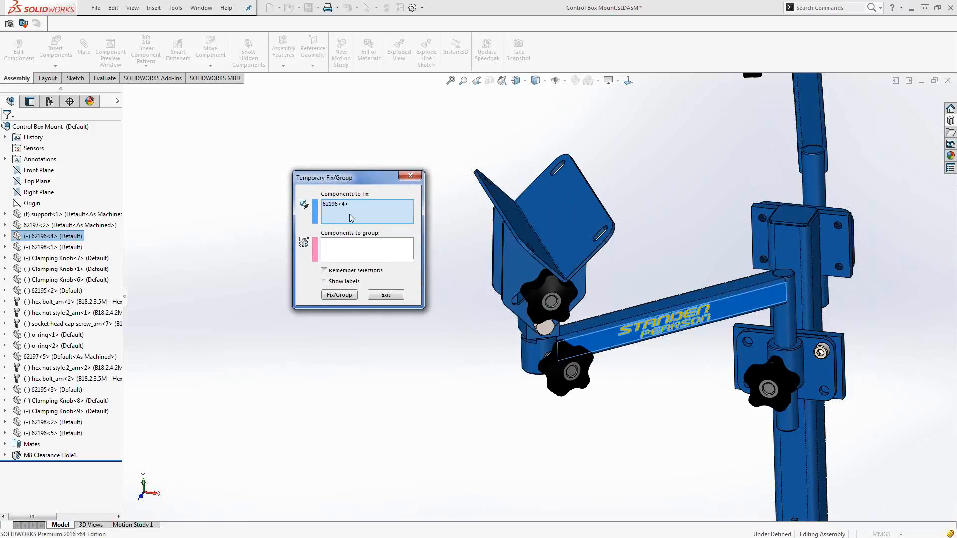
pyautogui.click(337, 205)
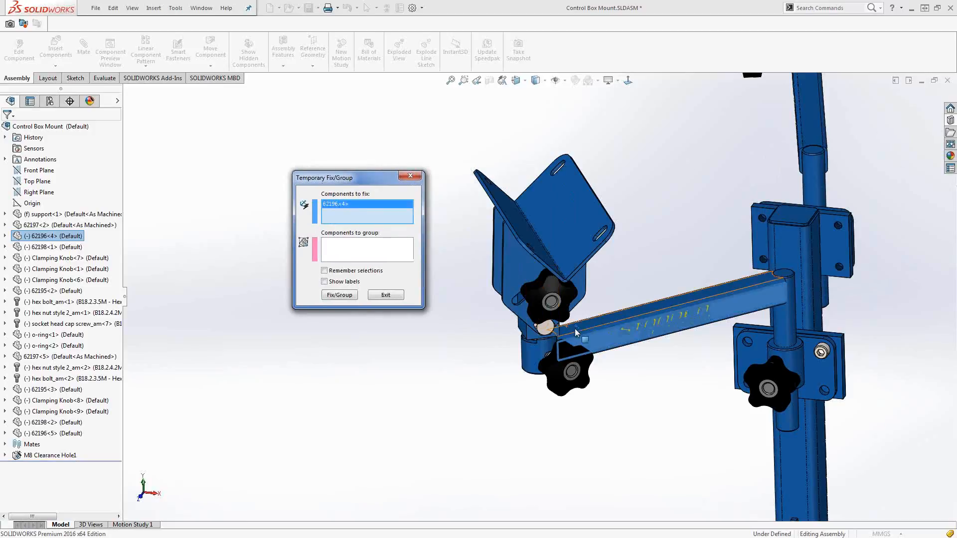
pyautogui.click(356, 249)
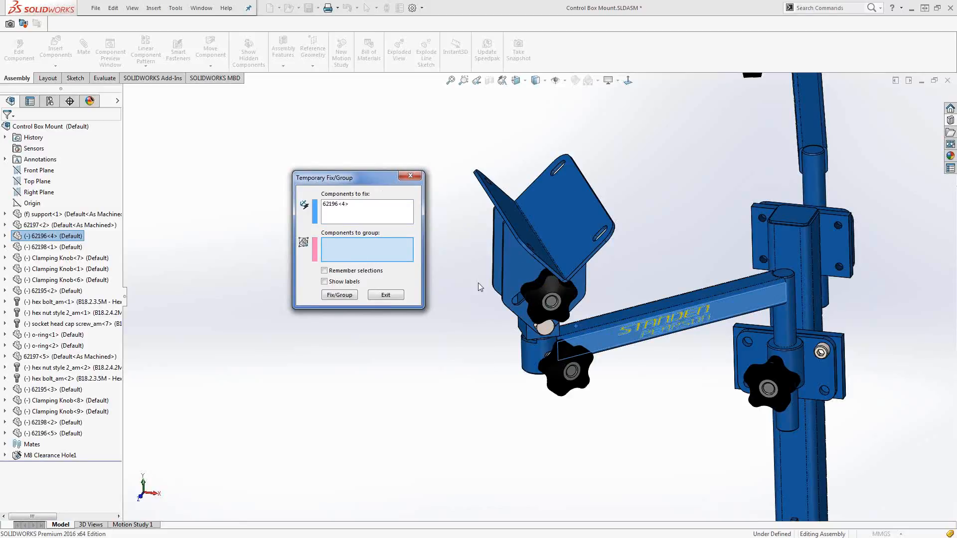
pyautogui.click(332, 295)
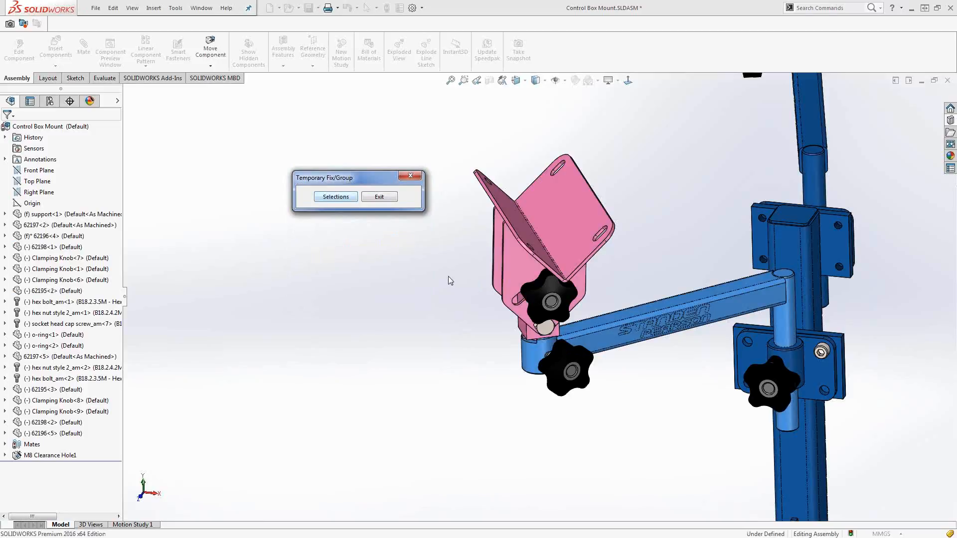
# Rotate the V-shaped bracket while the arm is fixed, and move it again after ending the temporary fix.
pyautogui.moveTo(539, 284); pyautogui.dragTo(548, 315)
pyautogui.click(379, 197)
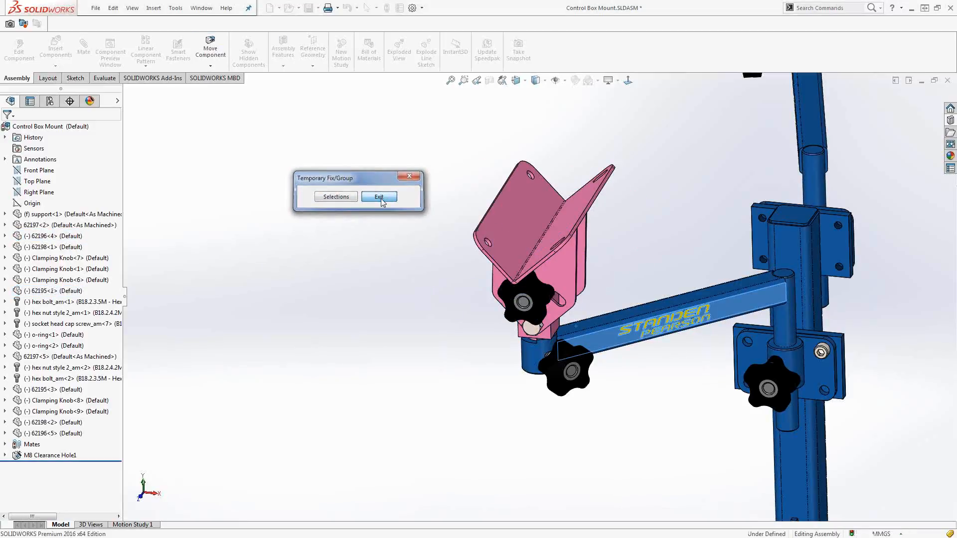
pyautogui.moveTo(565, 278); pyautogui.dragTo(569, 325)
pyautogui.rightClick(406, 256)
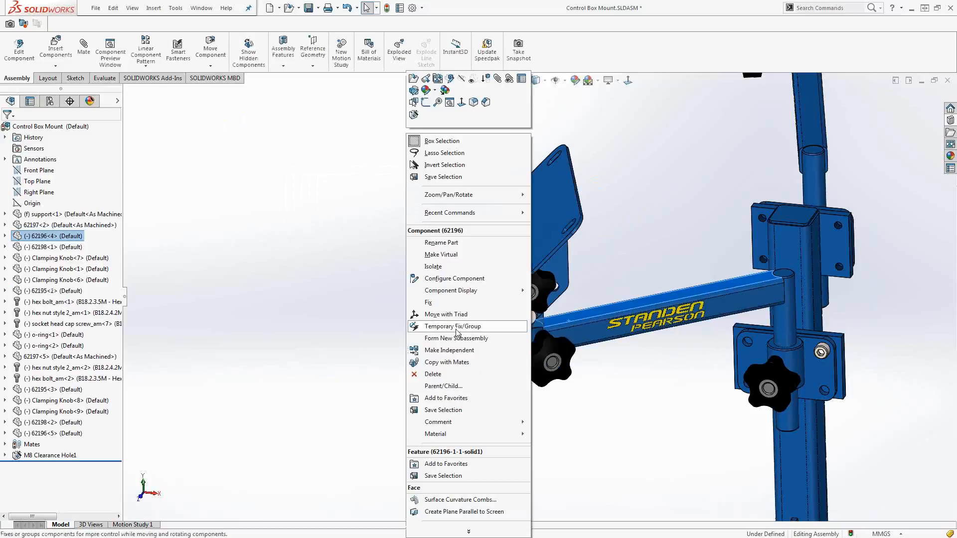
pyautogui.click(687, 244)
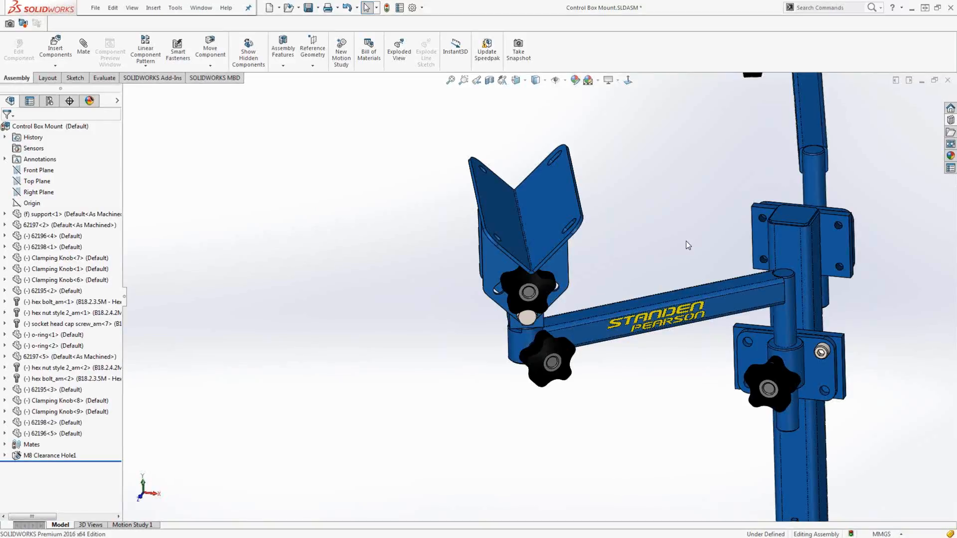
# Switch to the 0315_ENSAMBLE BUT 28 assembly and start the Mate command.
pyautogui.hotkey('ctrl', 'Tab')
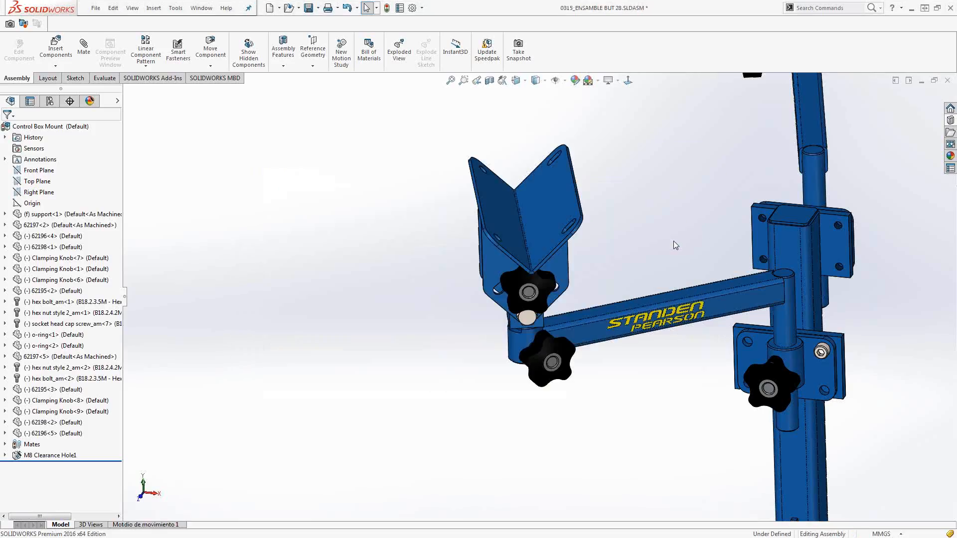
pyautogui.scroll(5, 674, 240)
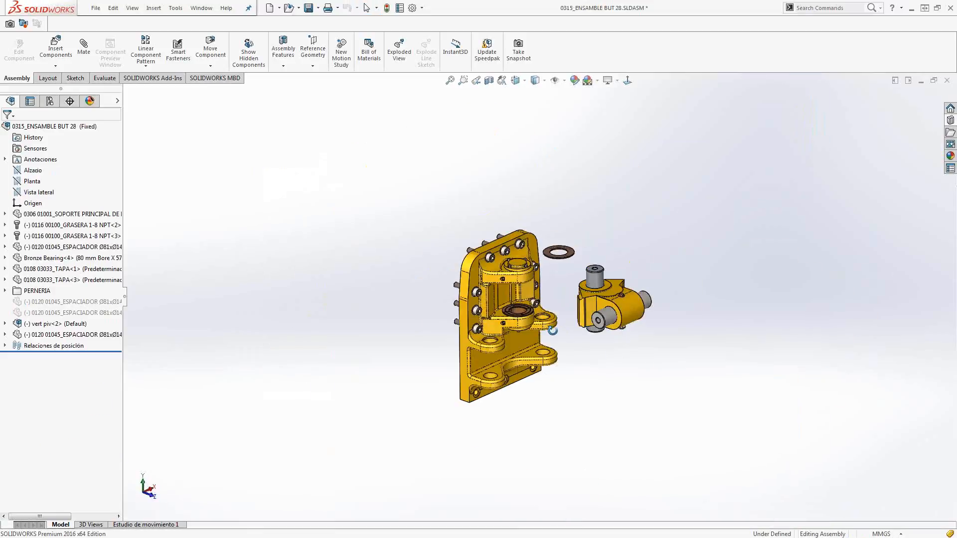
pyautogui.scroll(-3, 538, 288)
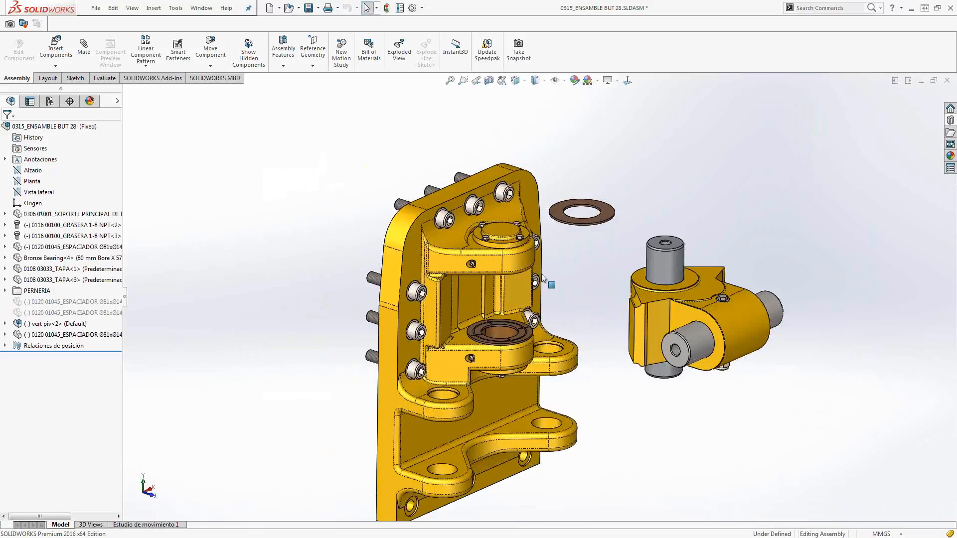
pyautogui.scroll(-2, 542, 275)
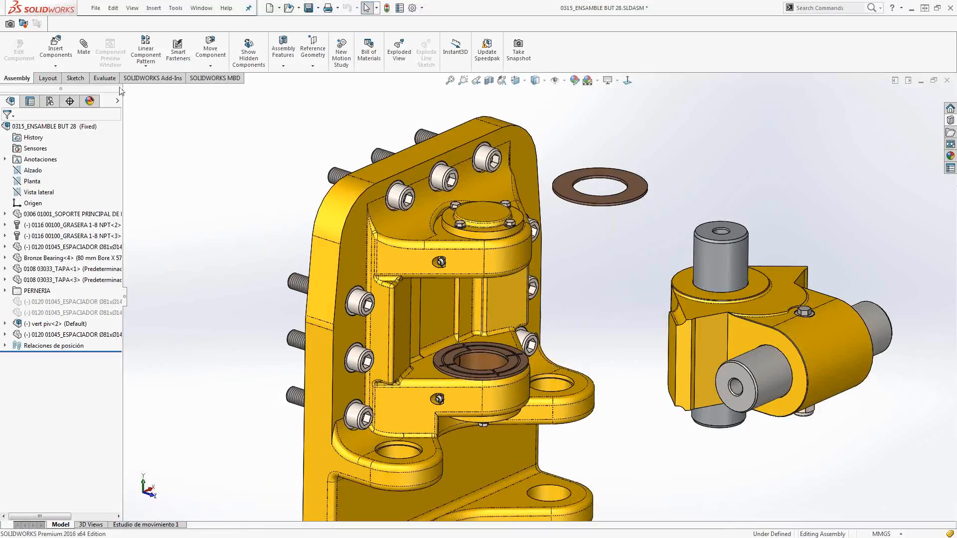
pyautogui.click(86, 55)
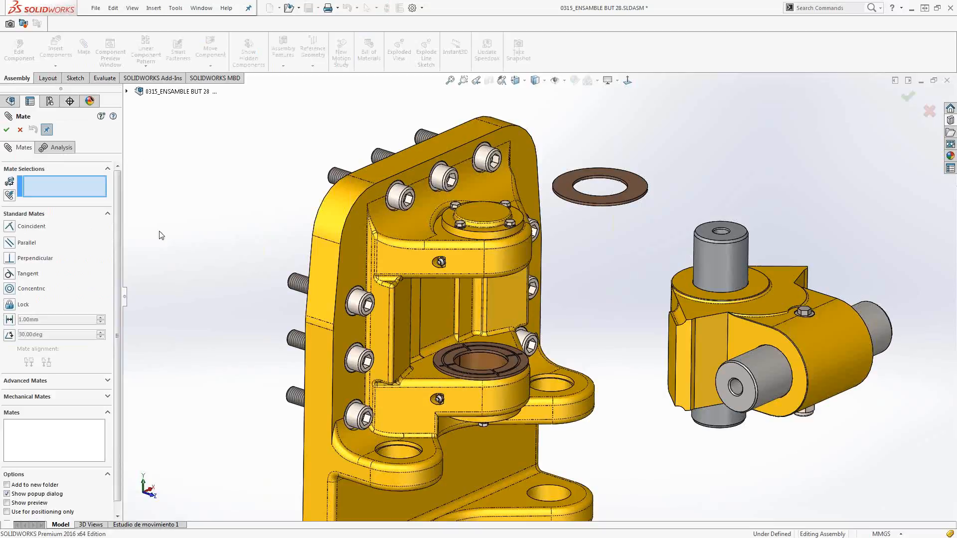
pyautogui.click(515, 260)
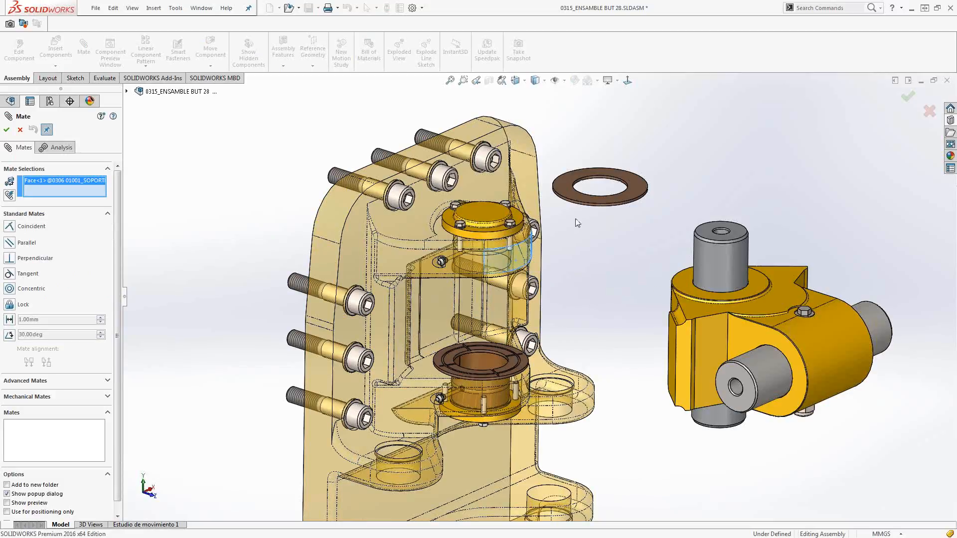
pyautogui.scroll(-2, 576, 223)
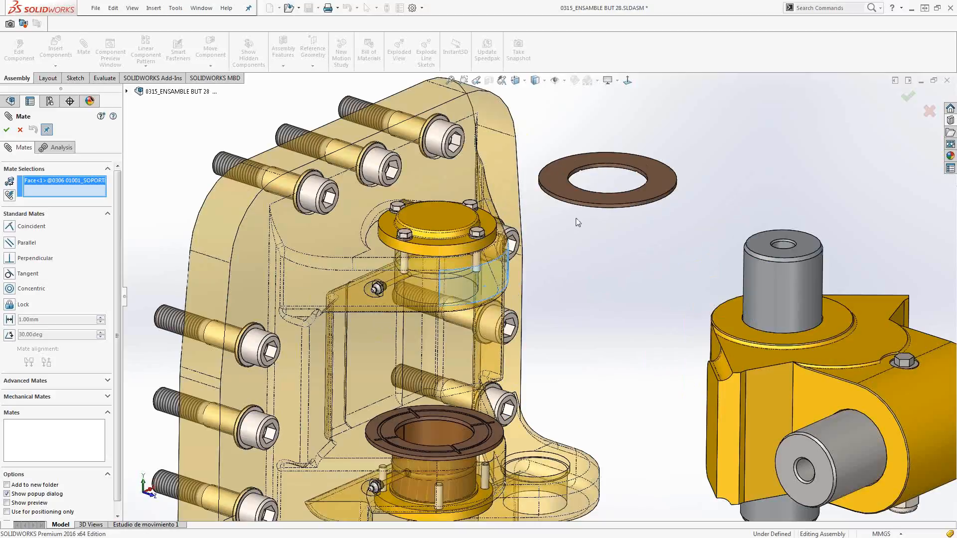
pyautogui.scroll(-2, 577, 222)
pyautogui.click(582, 204)
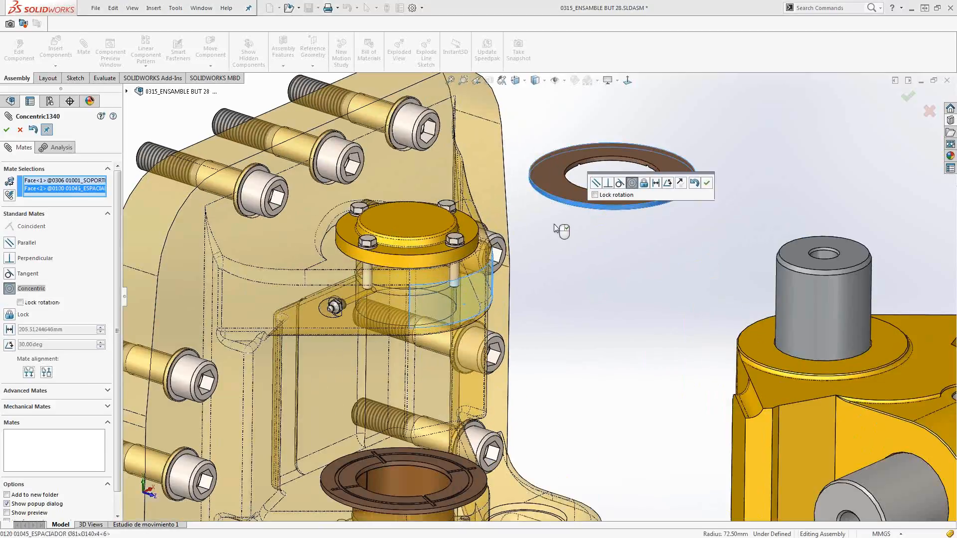
pyautogui.rightClick(59, 191)
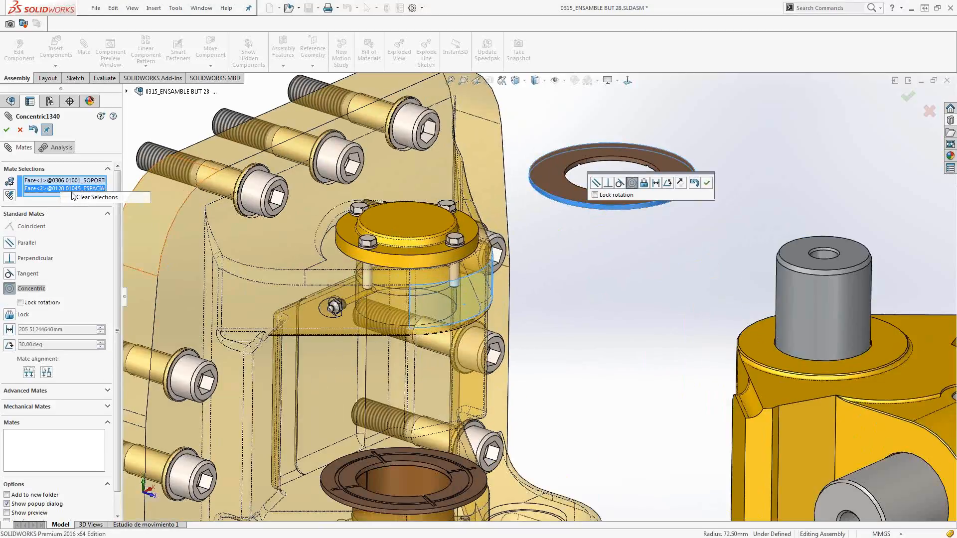
pyautogui.click(95, 197)
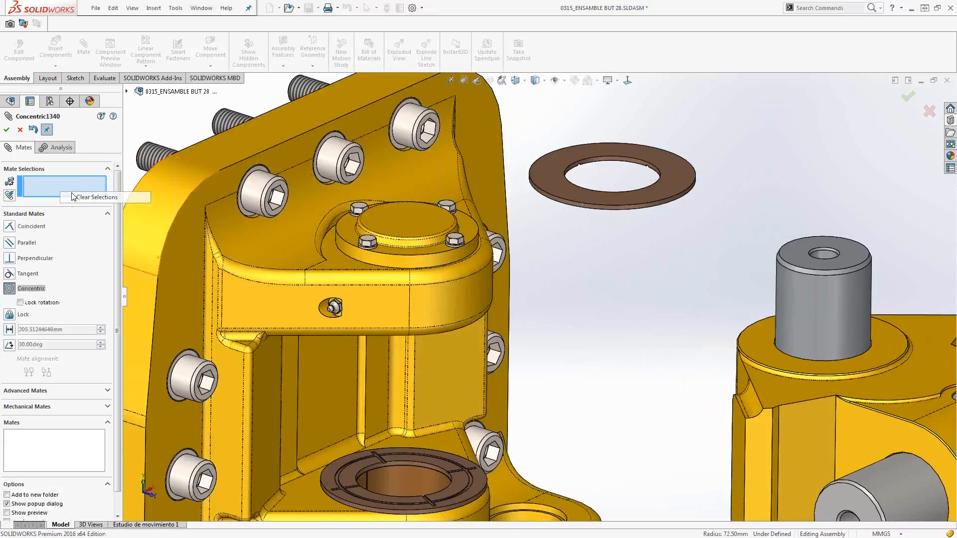
# Add a Concentric mate between the upper lug's rounded outer face and the loose brown spacer ring's outer face.
pyautogui.click(455, 301)
pyautogui.scroll(-1, 567, 204)
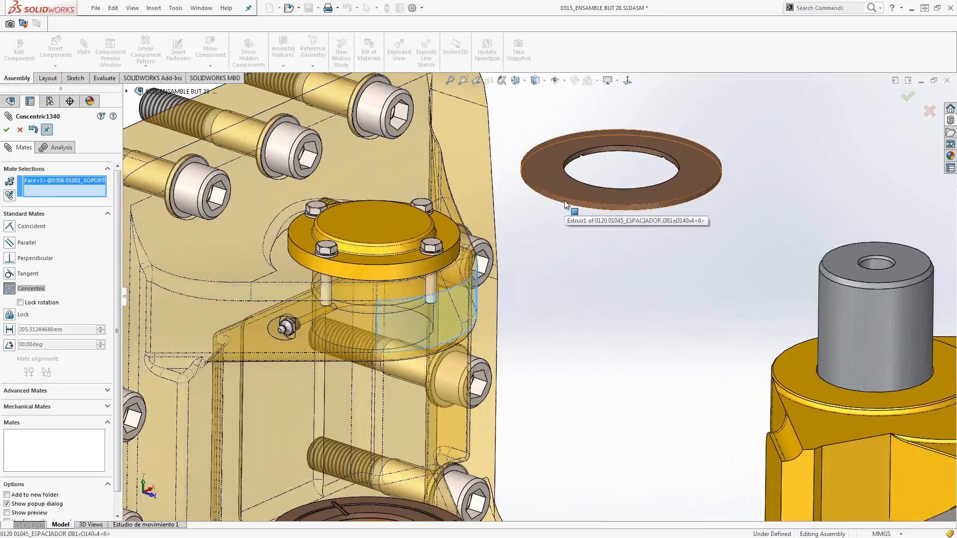
pyautogui.click(565, 201)
pyautogui.rightClick(565, 201)
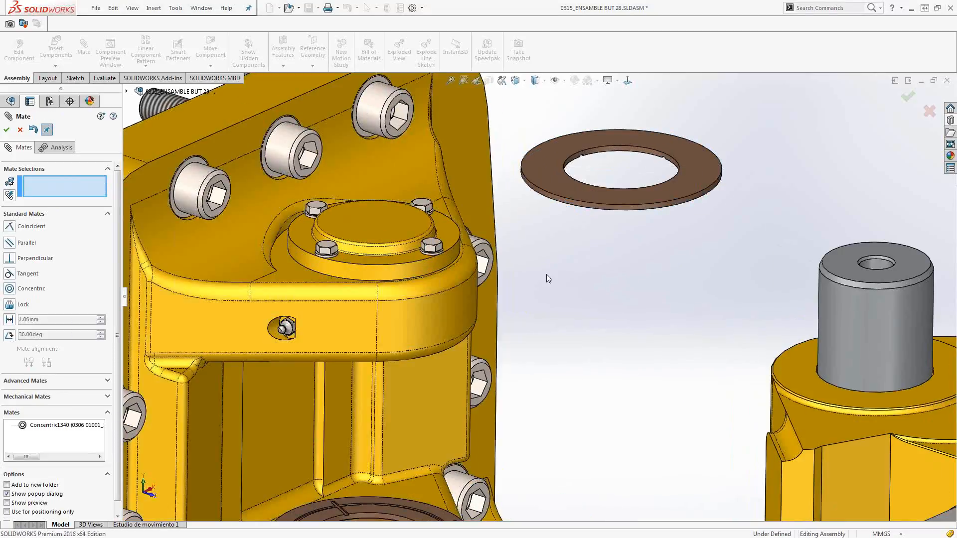
# Turn on mate preview and try a Coincident mate between the upper lug's underside and the spacer ring's lower face, undoing it.
pyautogui.click(7, 503)
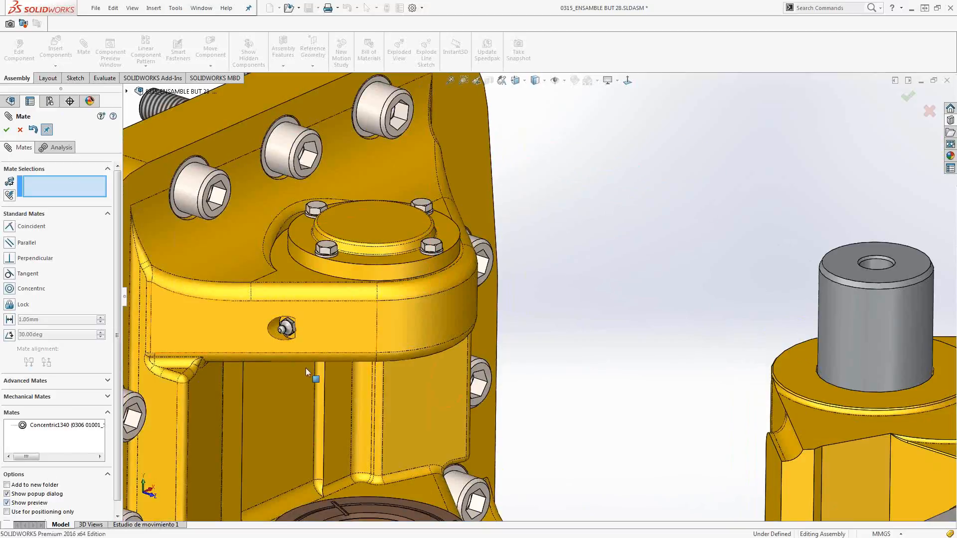
pyautogui.moveTo(292, 303); pyautogui.dragTo(292, 227, button='middle')
pyautogui.click(339, 428)
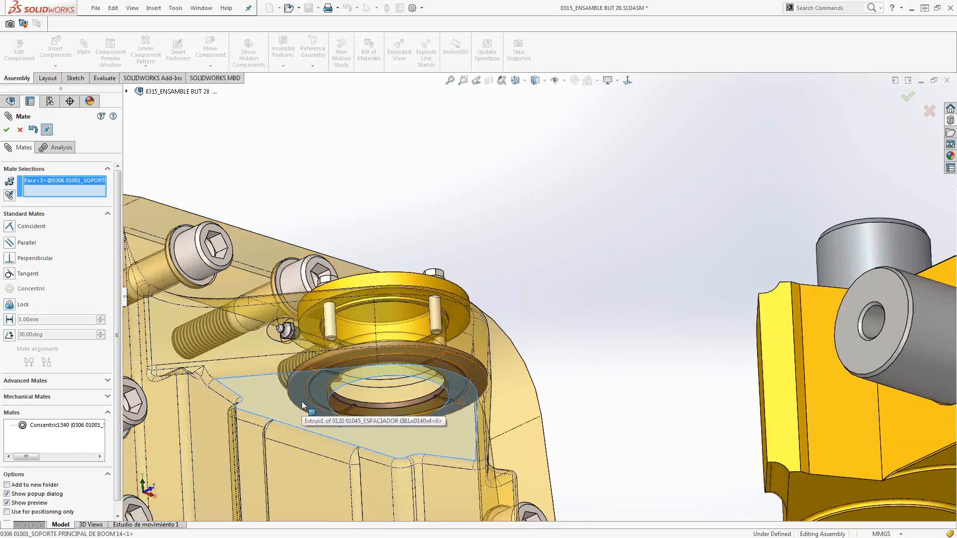
pyautogui.click(302, 404)
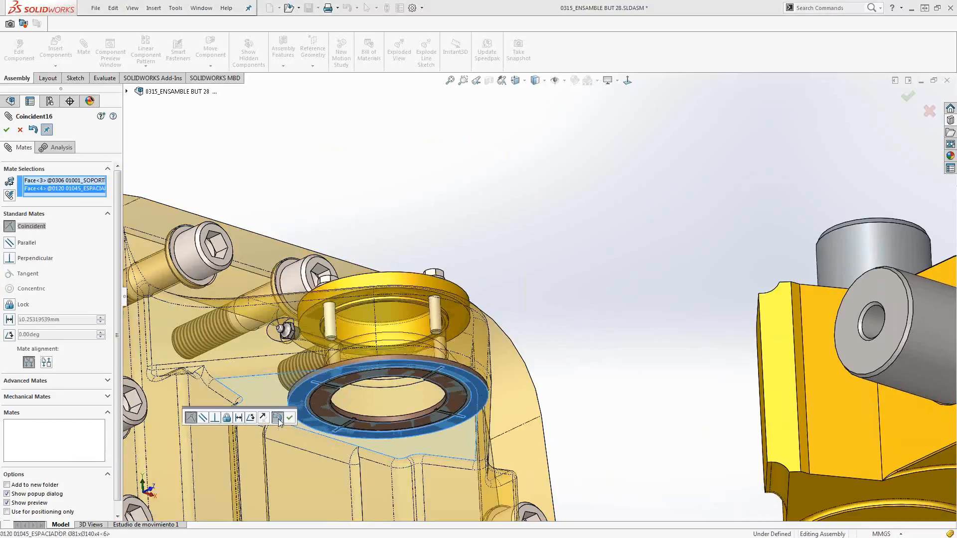
pyautogui.click(277, 417)
pyautogui.click(309, 404)
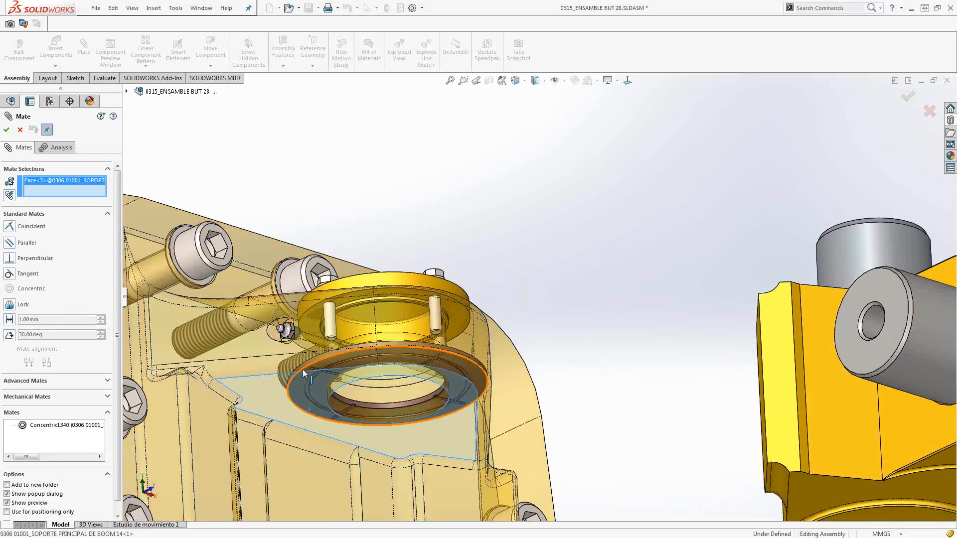
# Add a Coincident mate between the upper lug's underside and the spacer ring's upper face, and close the Mate command.
pyautogui.moveTo(303, 371); pyautogui.dragTo(308, 471, button='middle')
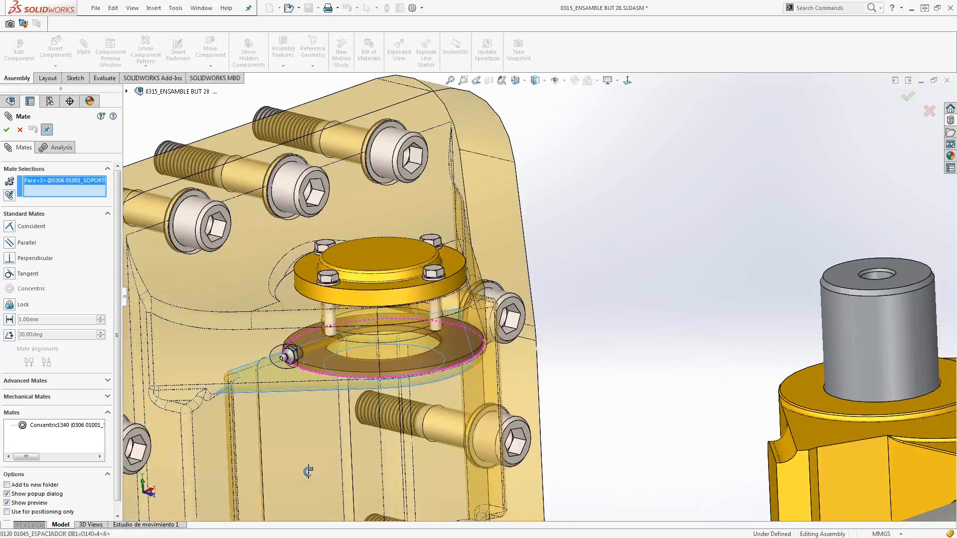
pyautogui.click(320, 360)
pyautogui.rightClick(319, 358)
pyautogui.scroll(2, 333, 389)
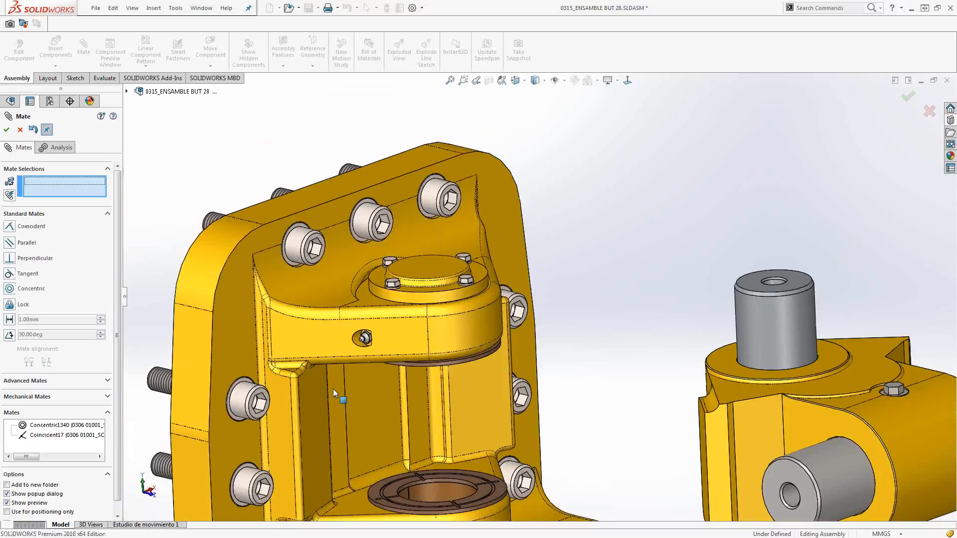
pyautogui.scroll(5, 333, 389)
pyautogui.click(20, 129)
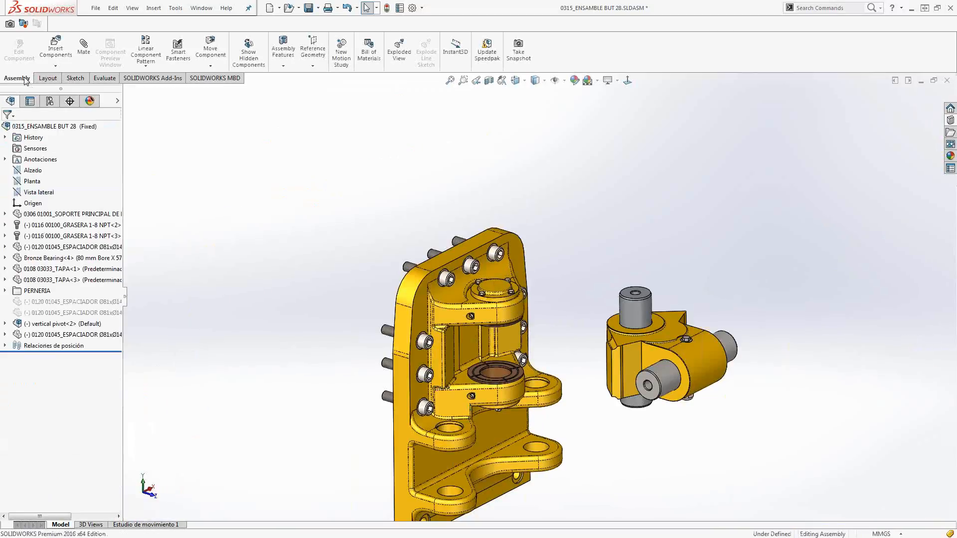
# Load Bearing Holder.SLDPRT for insertion, open its configuration list, and cancel the insertion.
pyautogui.click(55, 66)
pyautogui.click(65, 79)
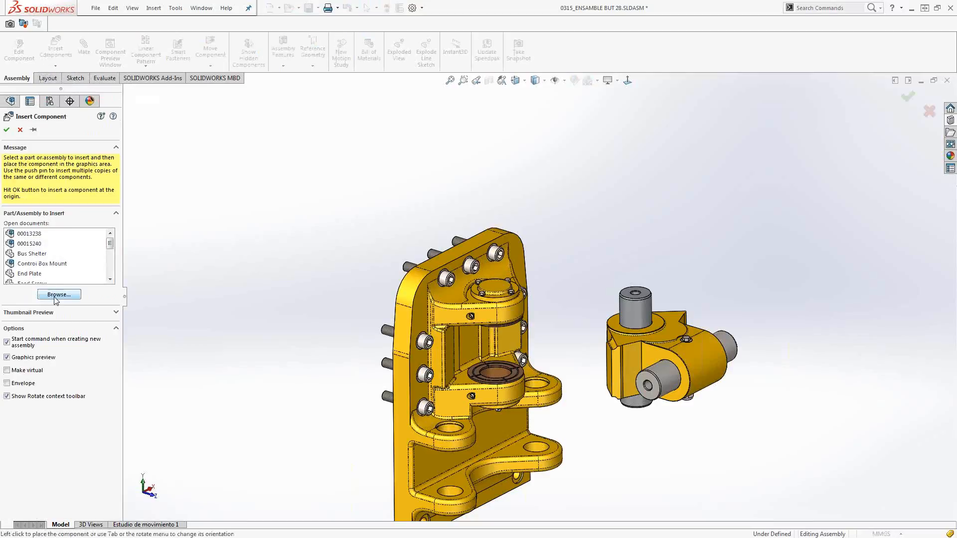
pyautogui.click(56, 296)
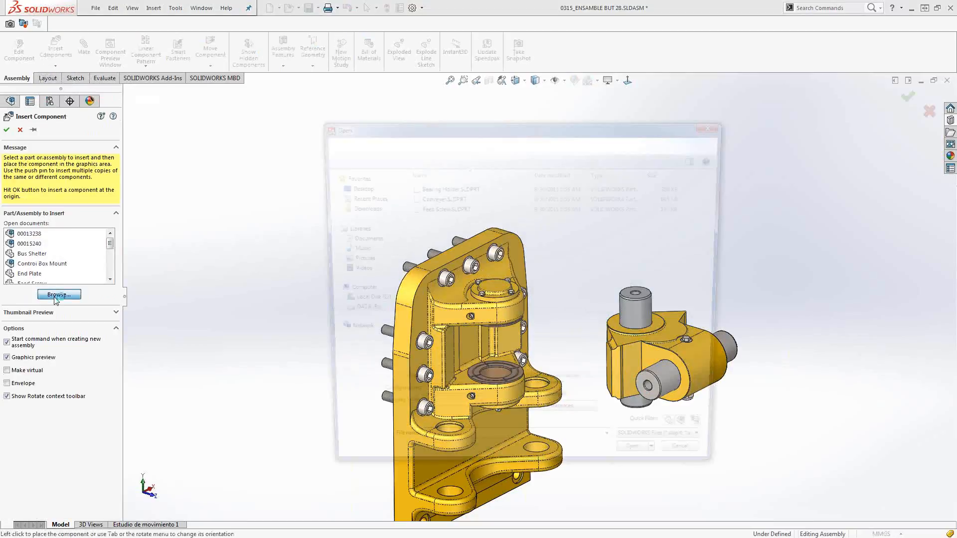
pyautogui.click(443, 187)
pyautogui.click(644, 451)
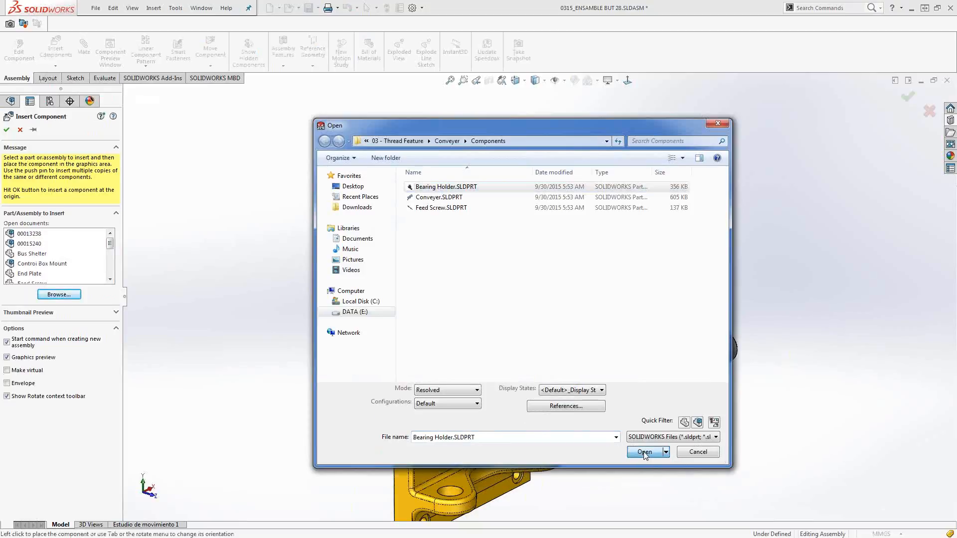
pyautogui.click(87, 301)
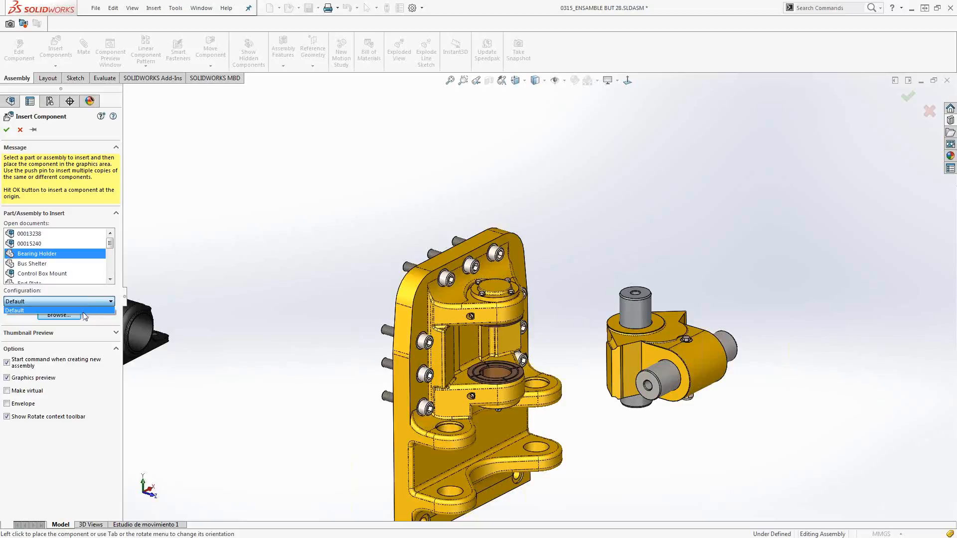
pyautogui.press('Escape')
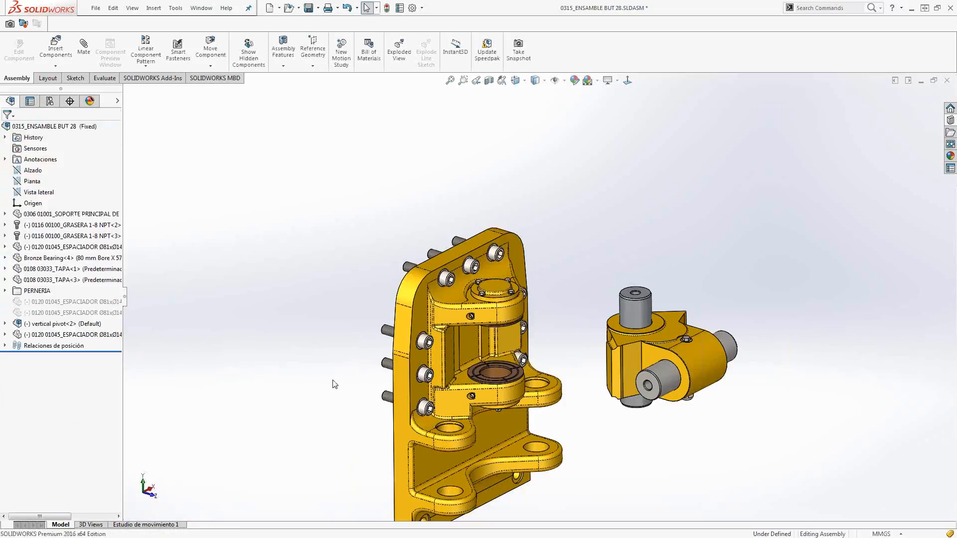
# View the vertical pivot subassembly in the Component Preview Window, rotate it there, and exit the preview.
pyautogui.scroll(-2, 604, 351)
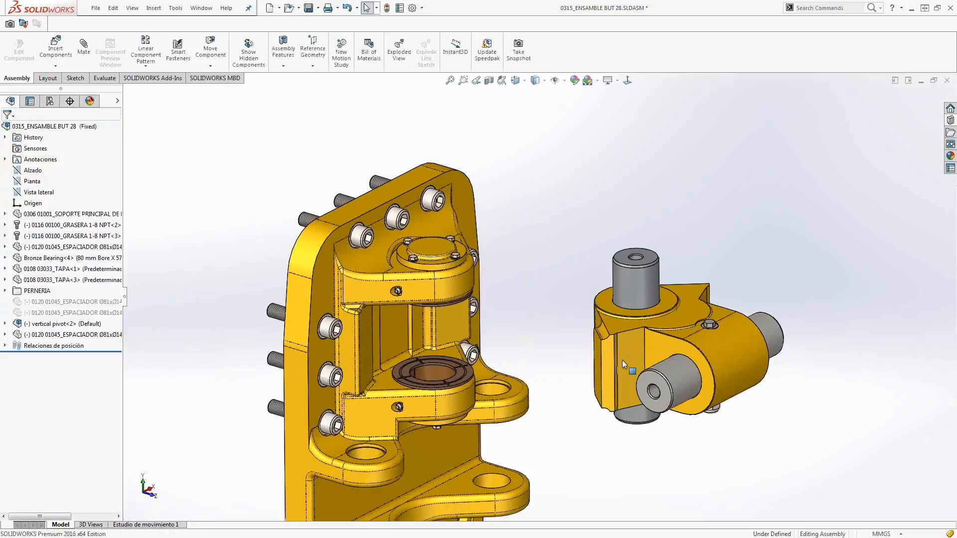
pyautogui.scroll(-2, 623, 359)
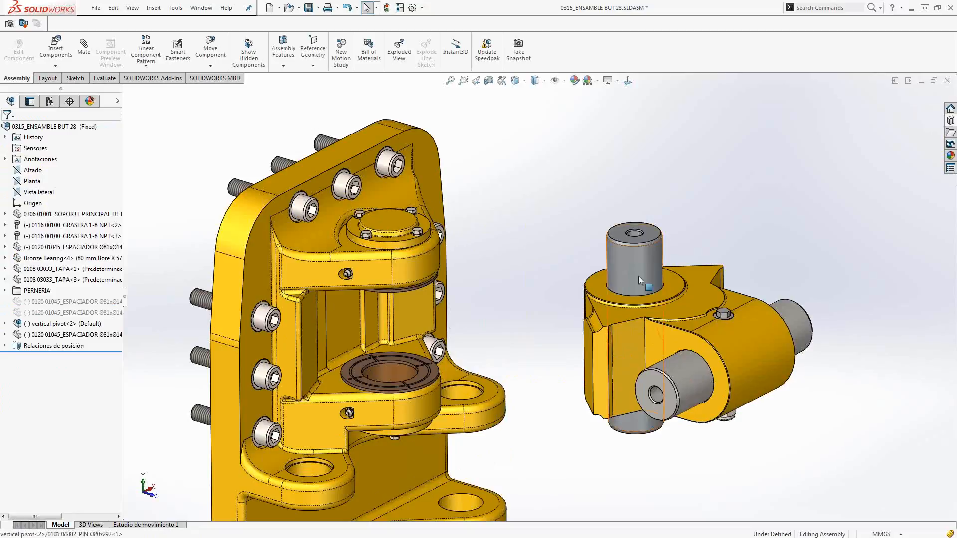
pyautogui.click(638, 276)
pyautogui.rightClick(639, 276)
pyautogui.click(685, 190)
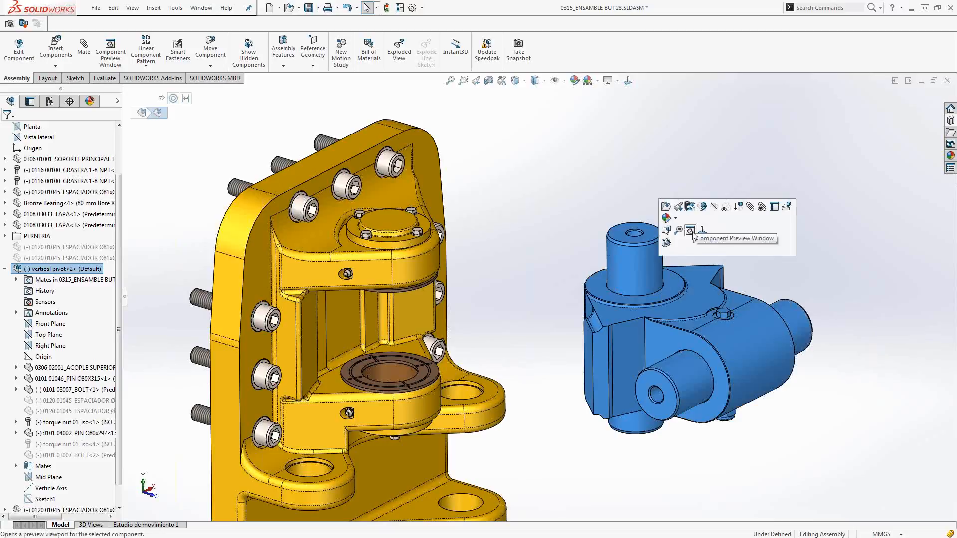
pyautogui.click(691, 231)
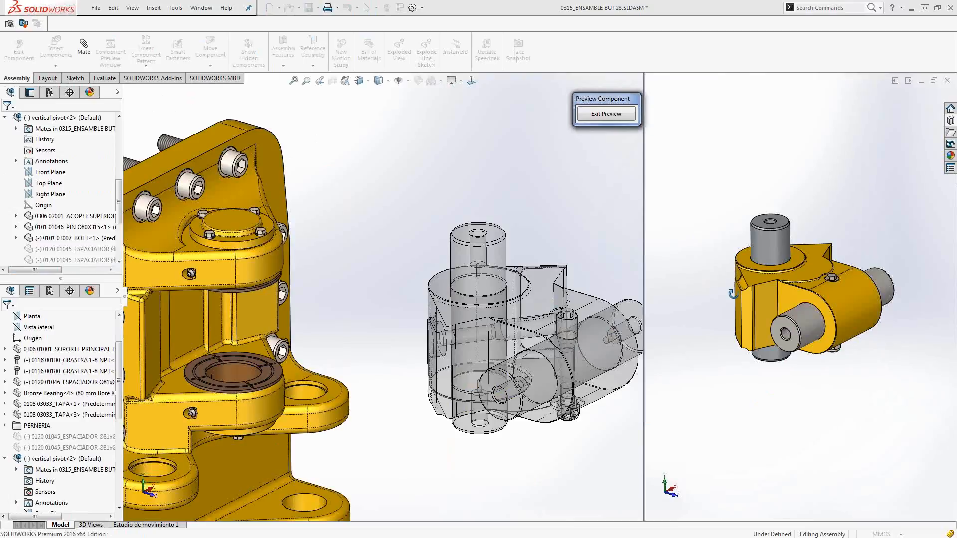
pyautogui.moveTo(694, 235); pyautogui.dragTo(689, 337, button='middle')
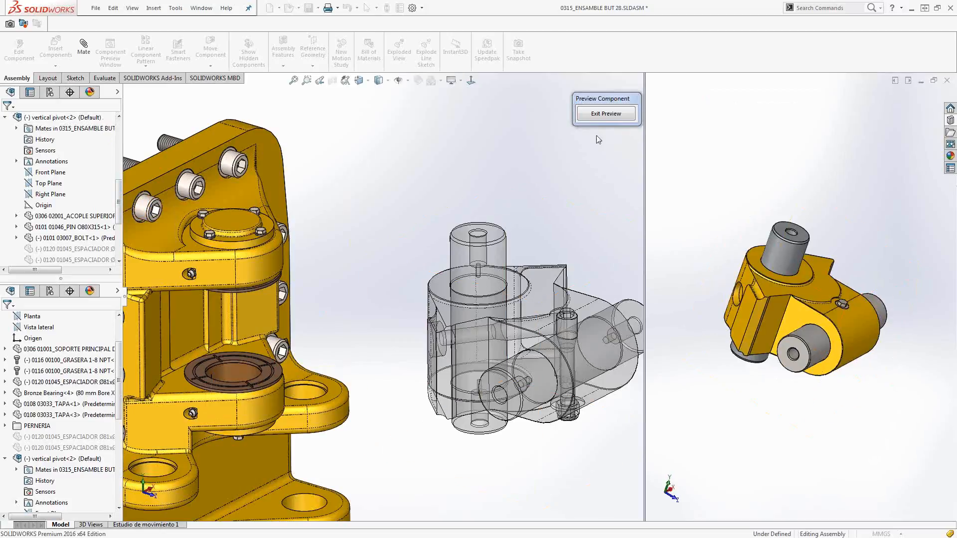
pyautogui.click(604, 115)
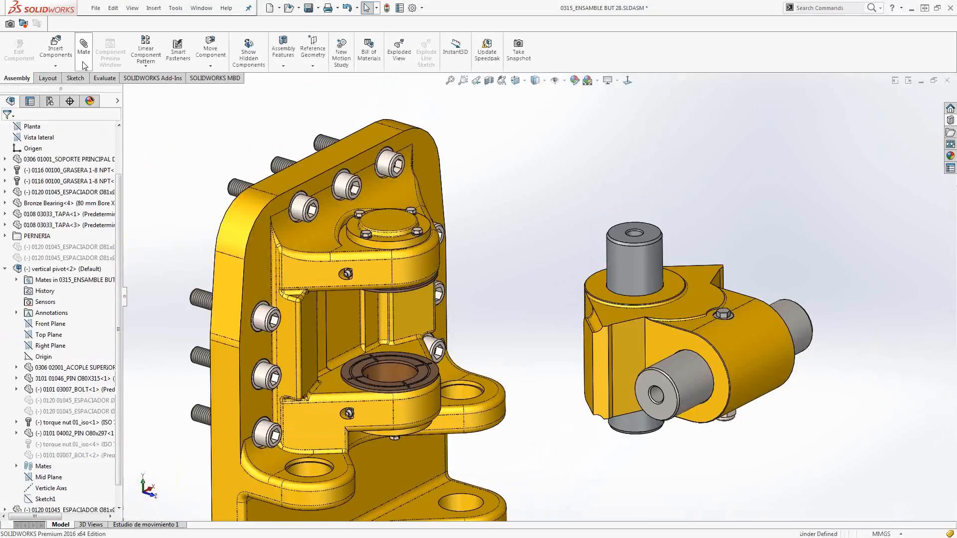
# Try to change the transparency of the vertical pivot's coupling while the Mate command is active.
pyautogui.click(83, 55)
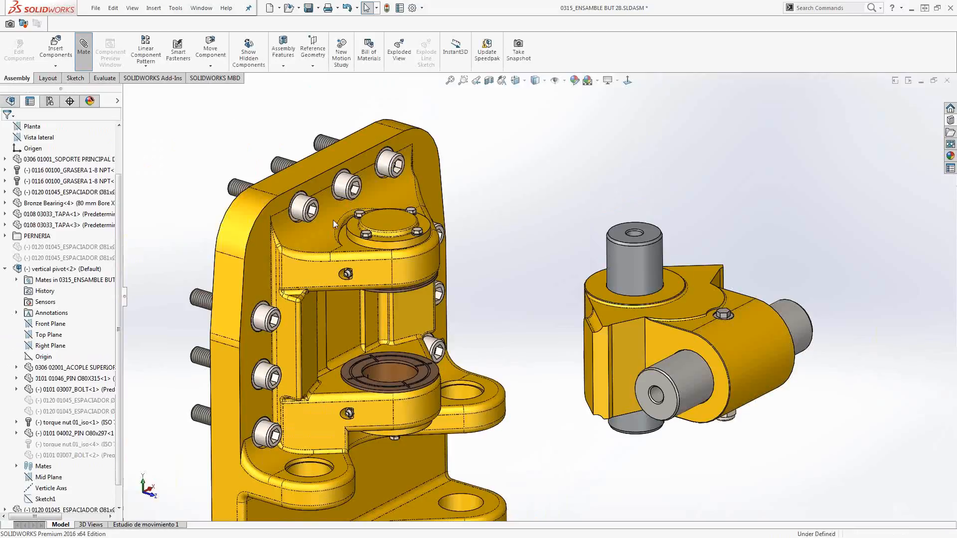
pyautogui.rightClick(612, 296)
pyautogui.click(704, 255)
pyautogui.press('Escape')
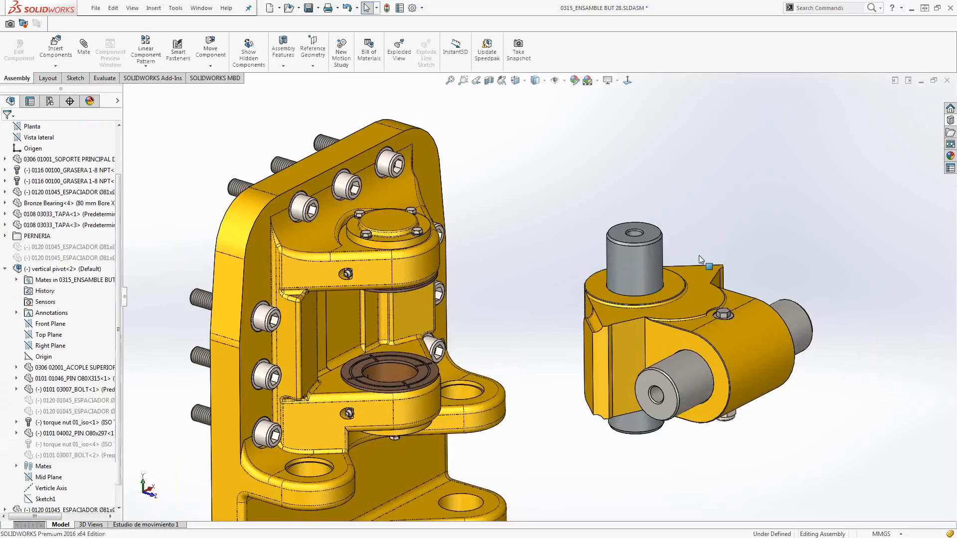
pyautogui.click(85, 68)
pyautogui.rightClick(600, 288)
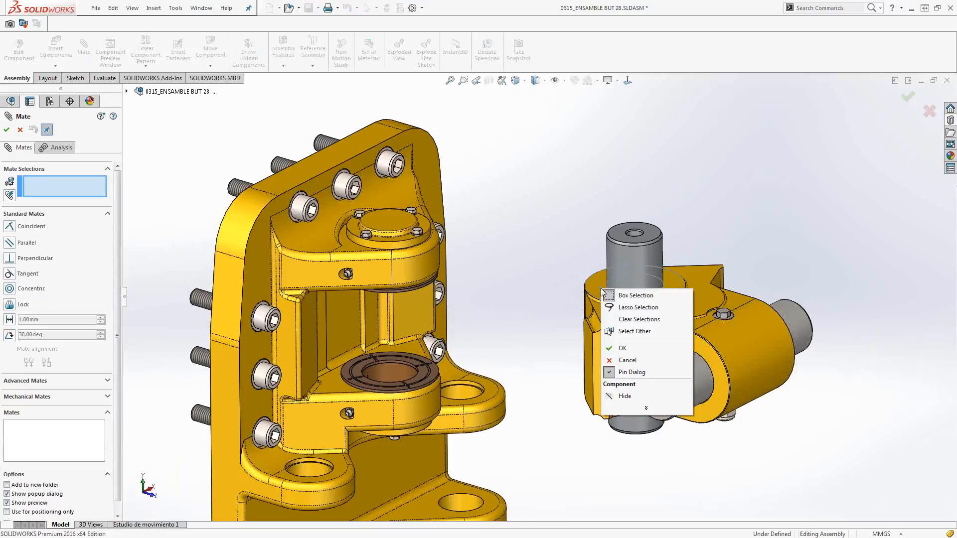
pyautogui.moveTo(630, 409)
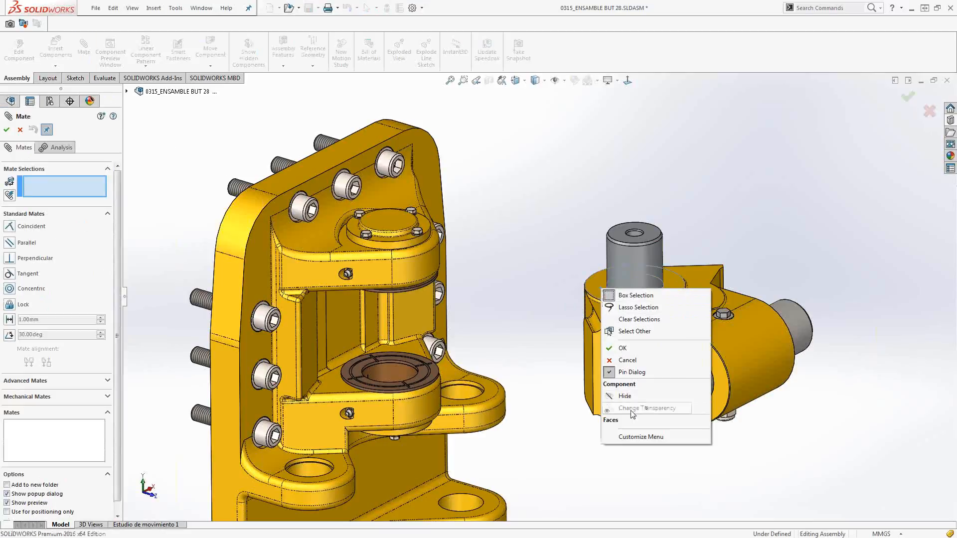
pyautogui.click(665, 408)
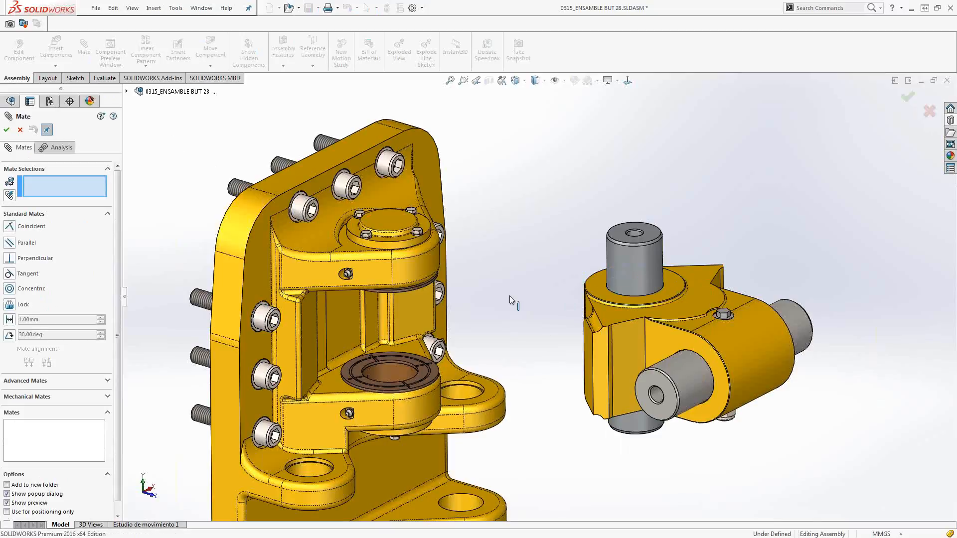
pyautogui.press('Escape')
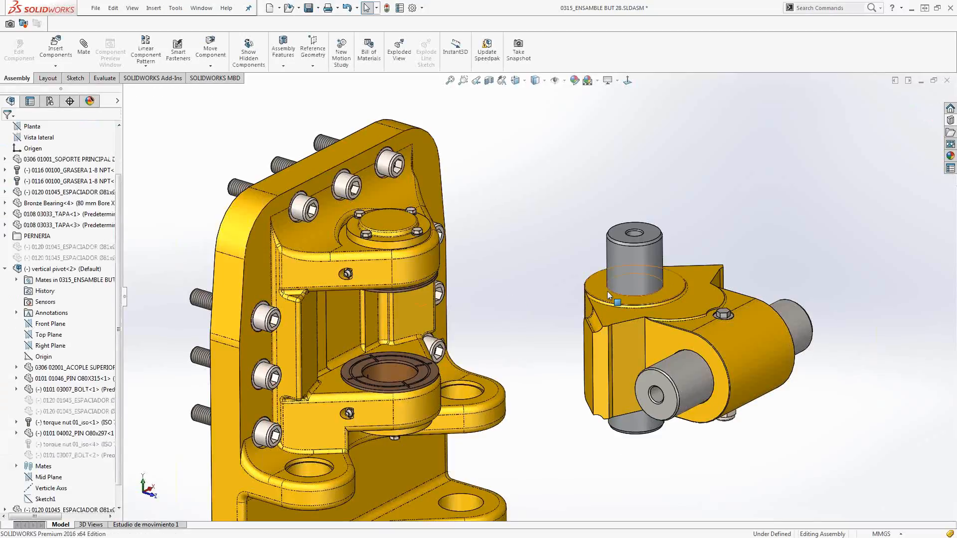
# Select the whole vertical pivot subassembly and open it in the Component Preview Window.
pyautogui.click(608, 295)
pyautogui.rightClick(608, 294)
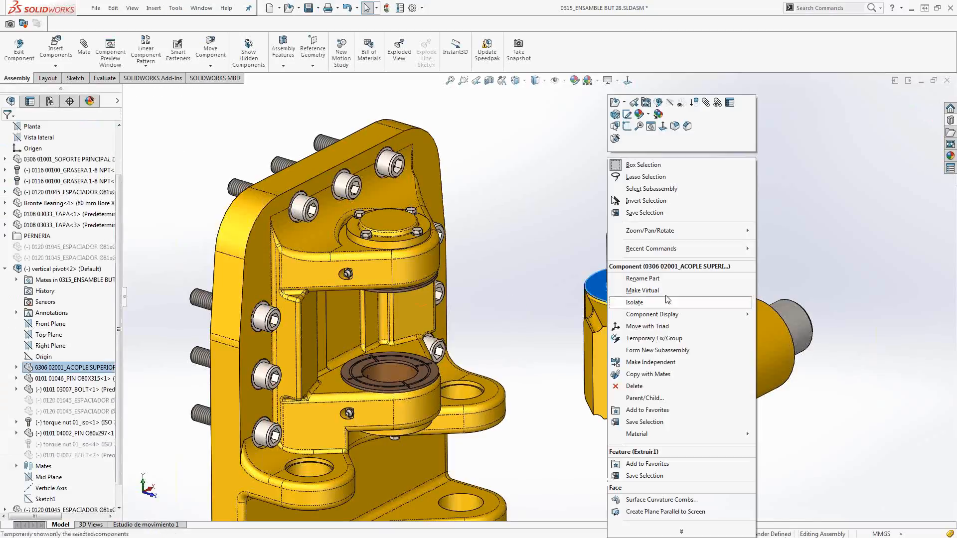
pyautogui.click(649, 189)
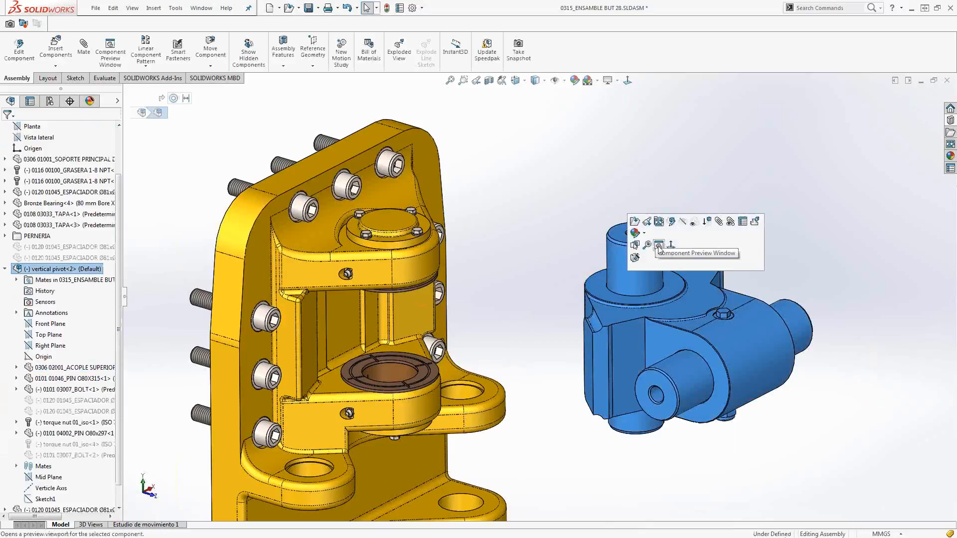
pyautogui.click(658, 246)
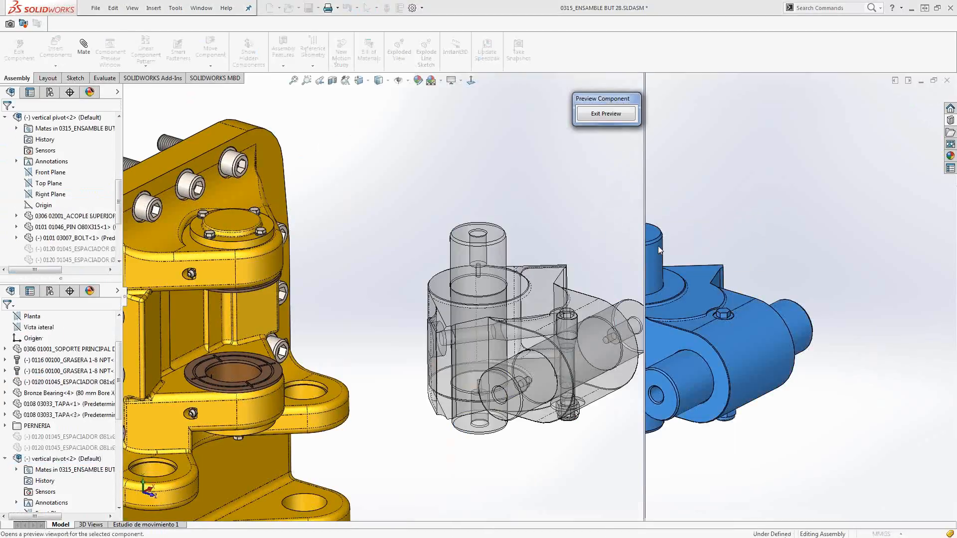
# Add a Concentric mate between the pivot's vertical pin face in the preview and the upper lug's rounded outer face.
pyautogui.click(84, 50)
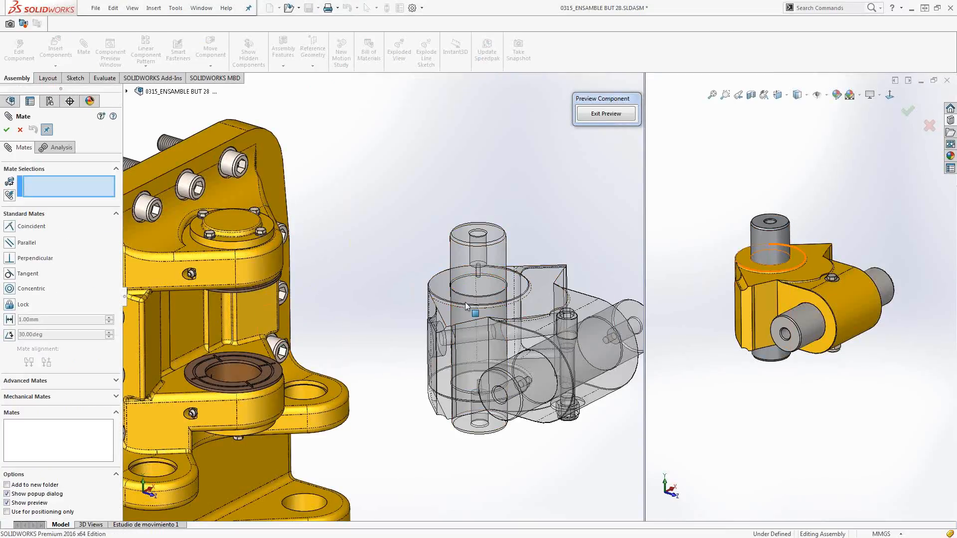
pyautogui.moveTo(746, 301)
pyautogui.mouseDown(button='middle')
pyautogui.moveTo(741, 313)
pyautogui.moveTo(716, 293)
pyautogui.moveTo(729, 305)
pyautogui.mouseUp(button='middle')
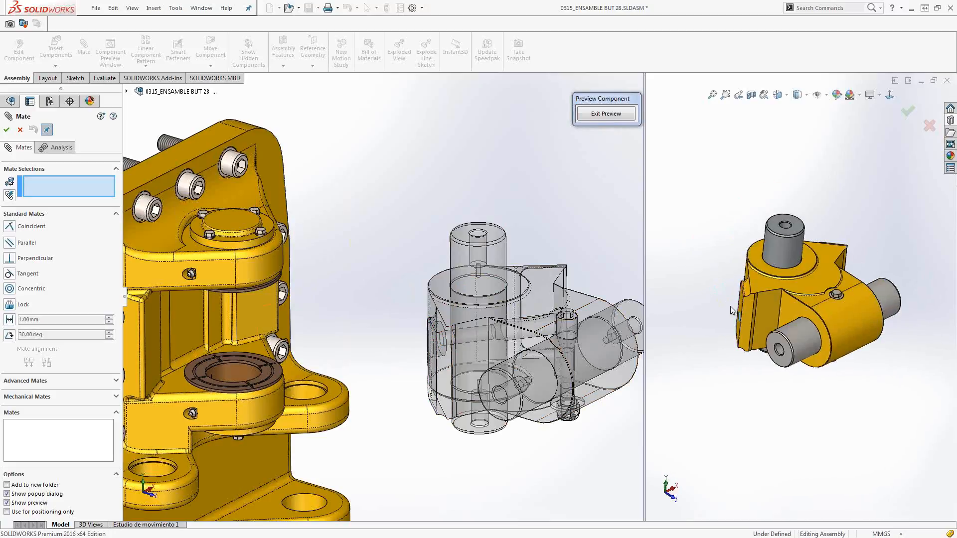
pyautogui.click(770, 263)
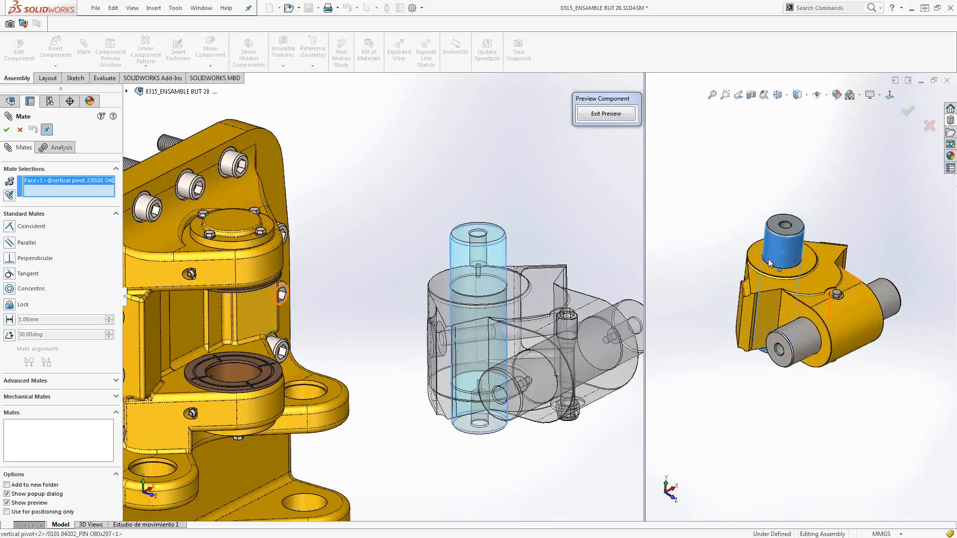
pyautogui.click(257, 268)
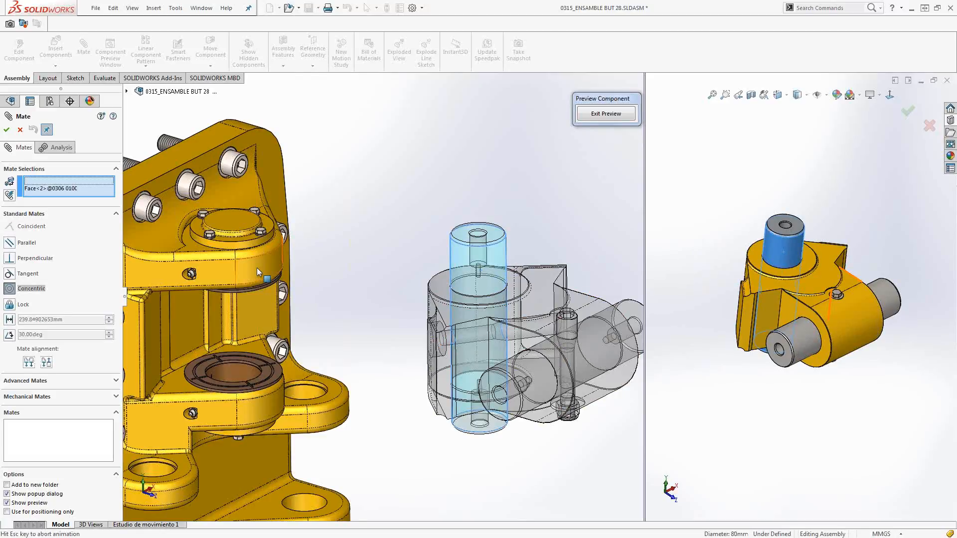
pyautogui.click(245, 249)
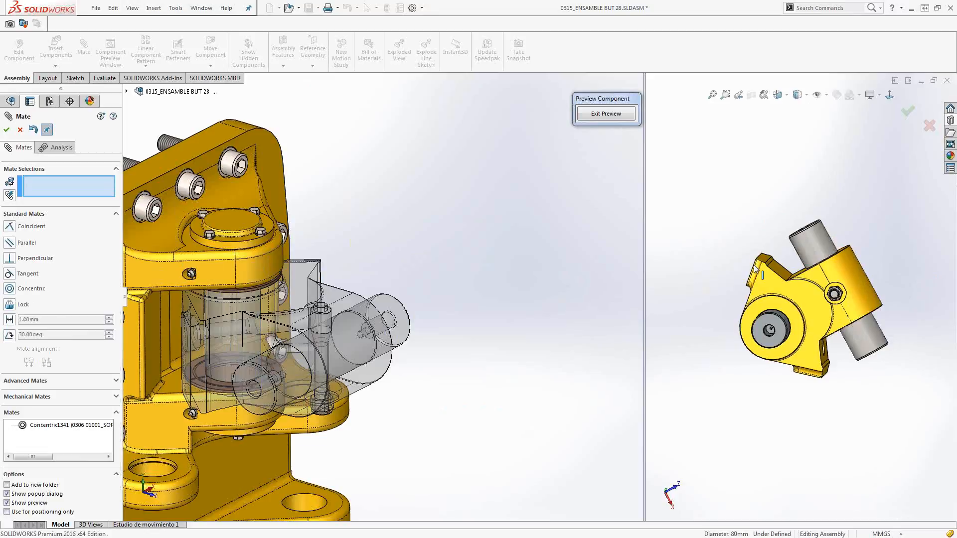
# Add a Coincident mate between the pivot coupling's underside and the spacer on the lower lug, and exit the component preview.
pyautogui.click(763, 305)
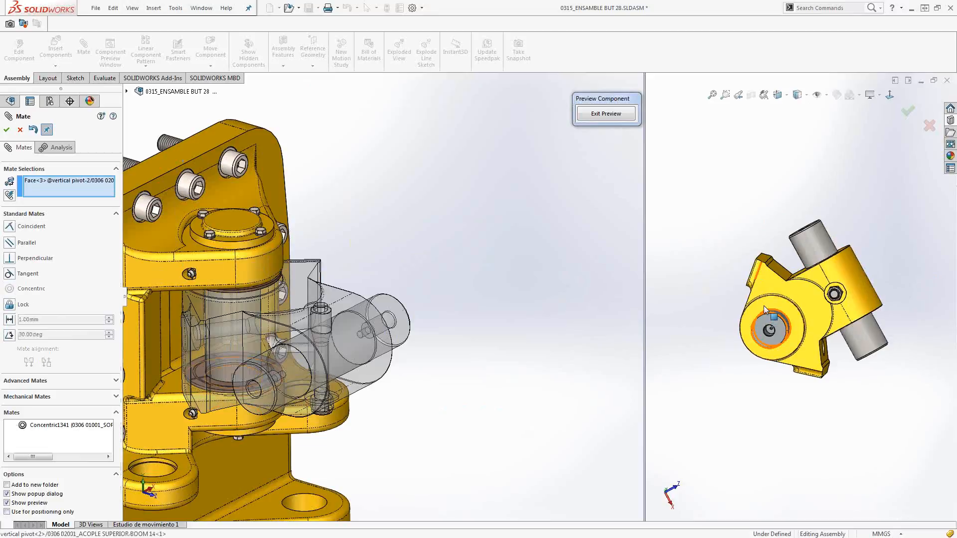
pyautogui.click(201, 374)
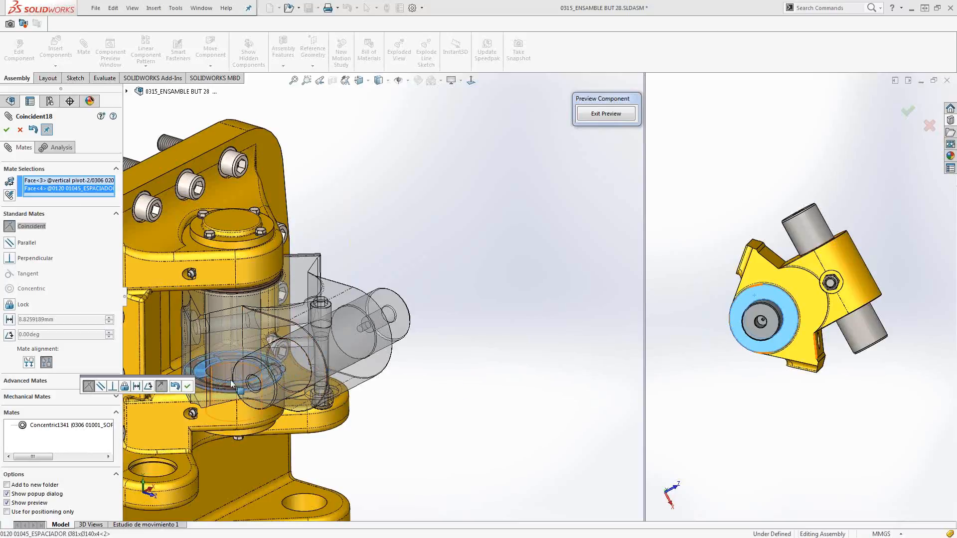
pyautogui.click(187, 388)
pyautogui.press('Escape')
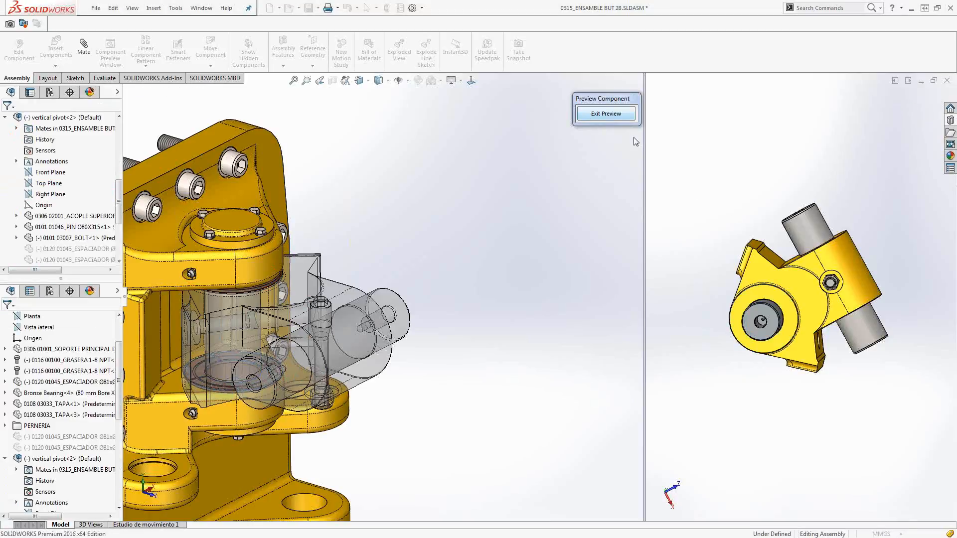
pyautogui.click(613, 118)
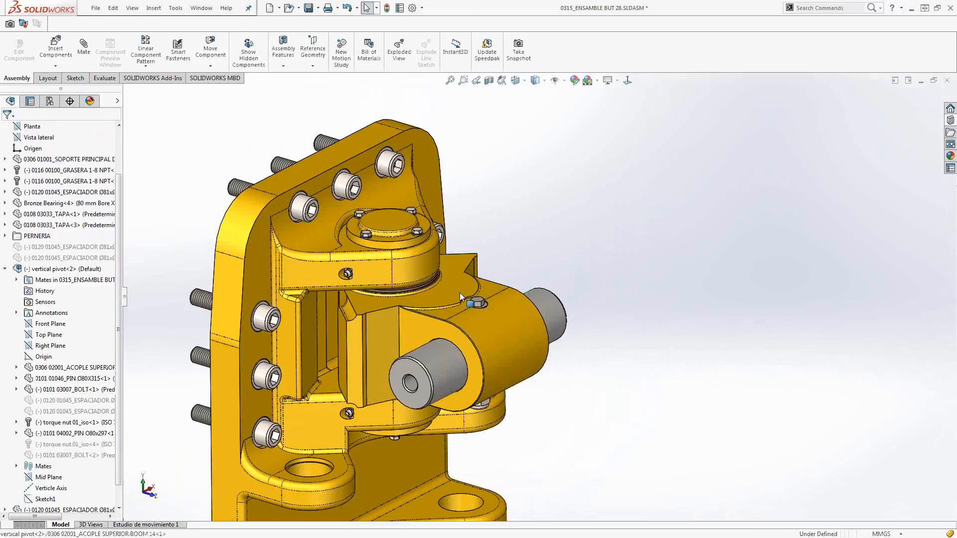
# Swing the vertical pivot's coupling slightly about its pin to check the new mates.
pyautogui.click(459, 292)
pyautogui.moveTo(448, 292)
pyautogui.mouseDown()
pyautogui.moveTo(475, 279)
pyautogui.moveTo(447, 293)
pyautogui.mouseUp()
pyautogui.click(541, 249)
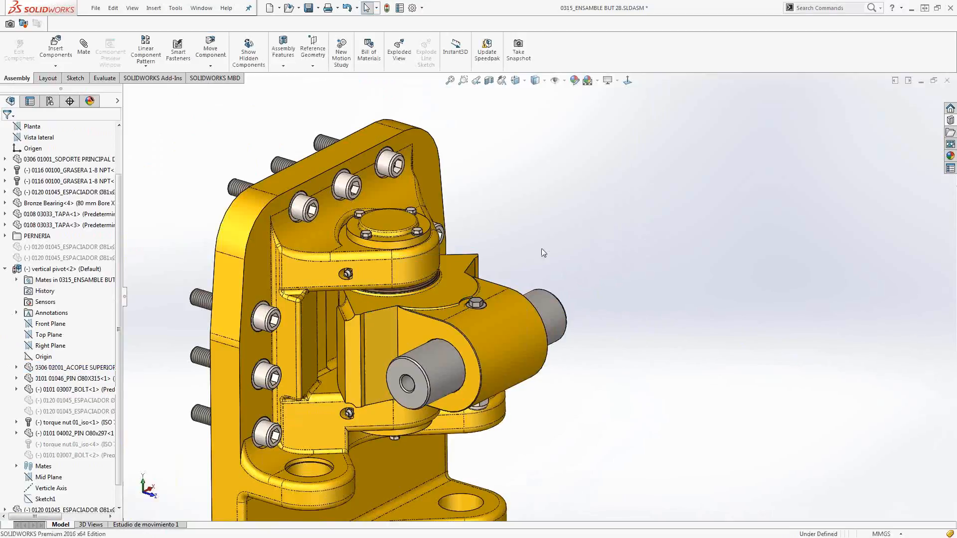
pyautogui.press('f')
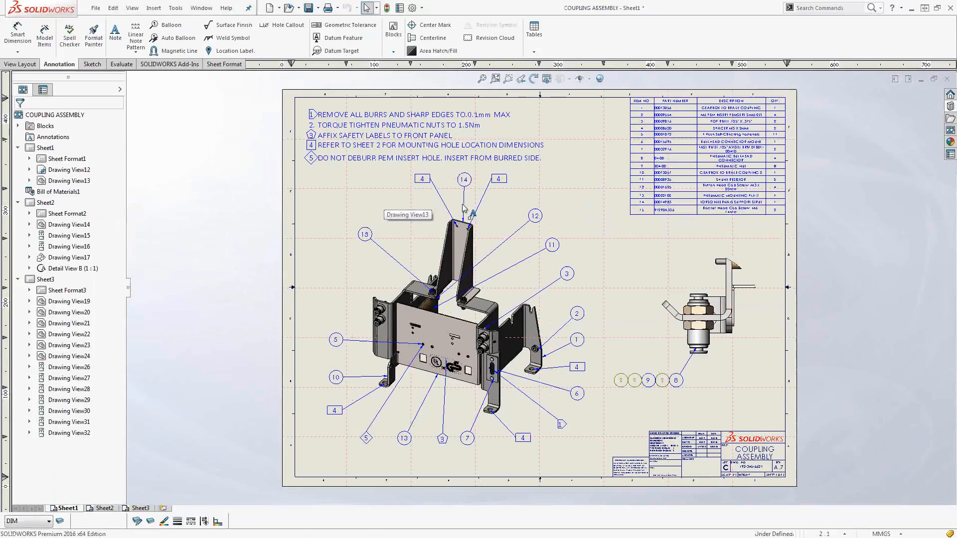
# Give number 2 in the general notes a Triangle border and add it to the Flag Note Bank.
pyautogui.scroll(-3, 395, 161)
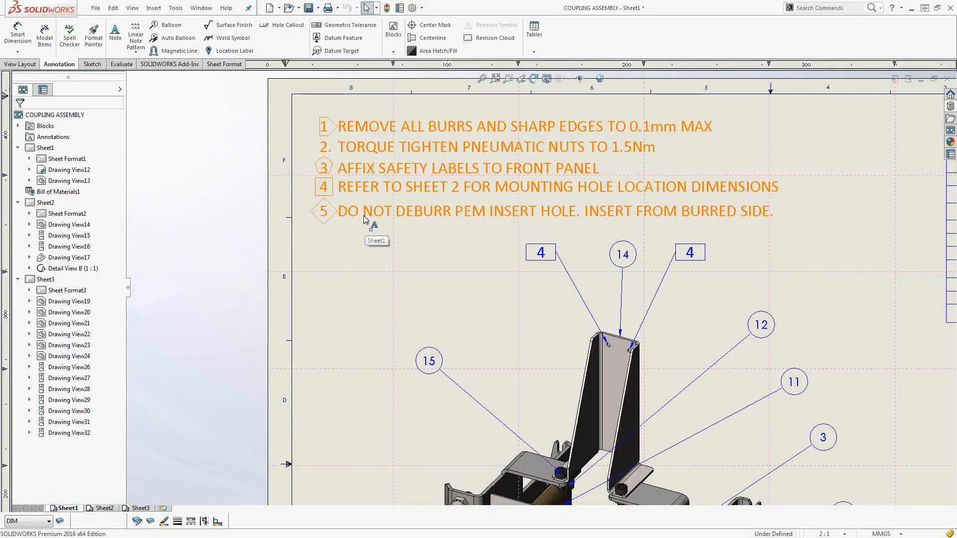
pyautogui.doubleClick(427, 218)
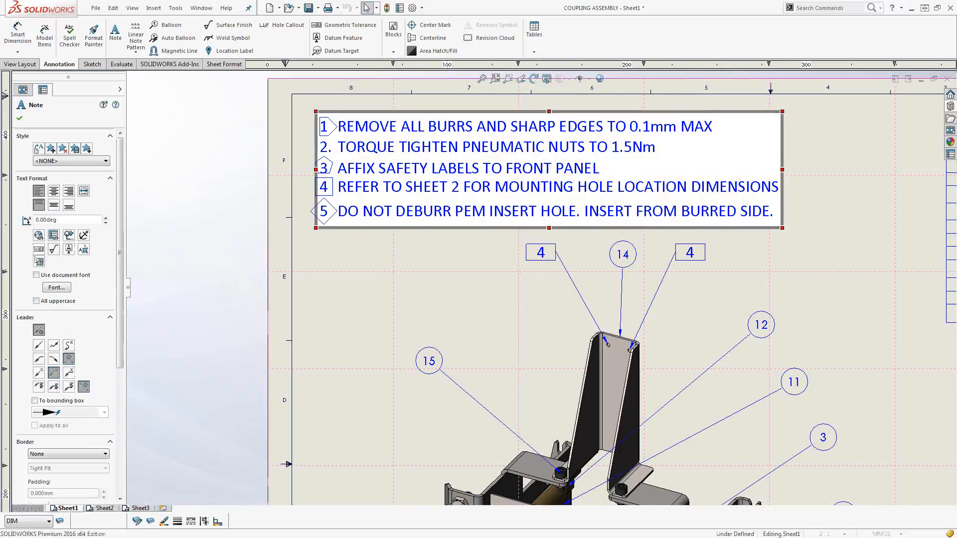
pyautogui.click(327, 149)
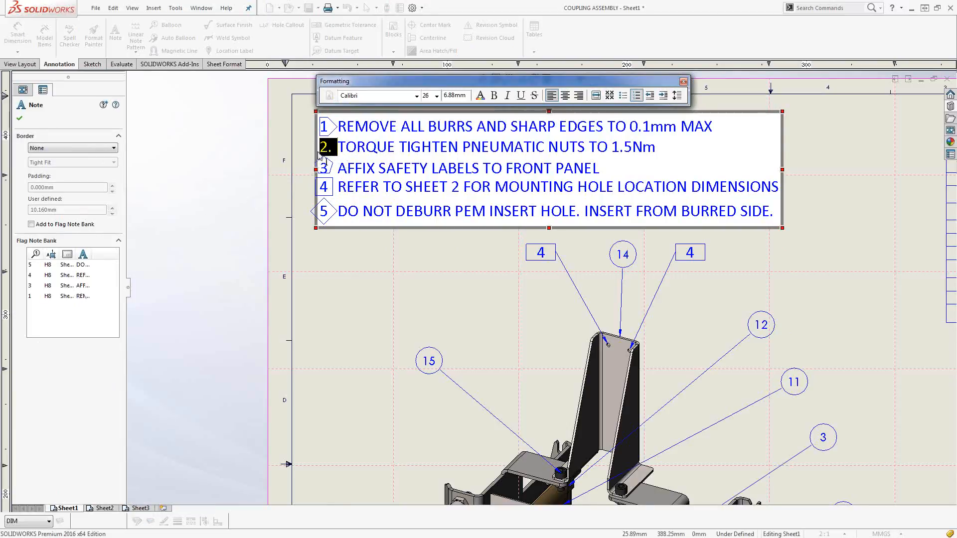
pyautogui.click(66, 149)
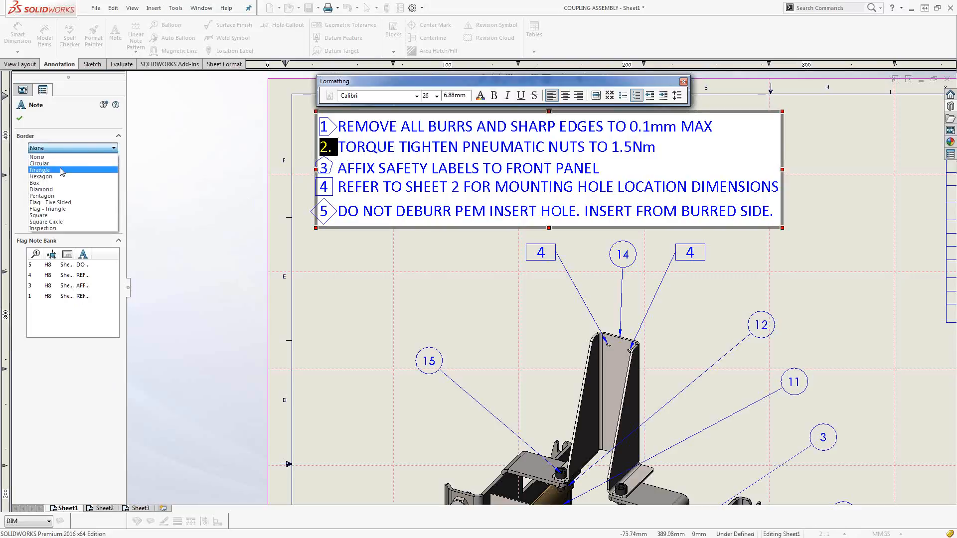
pyautogui.click(40, 170)
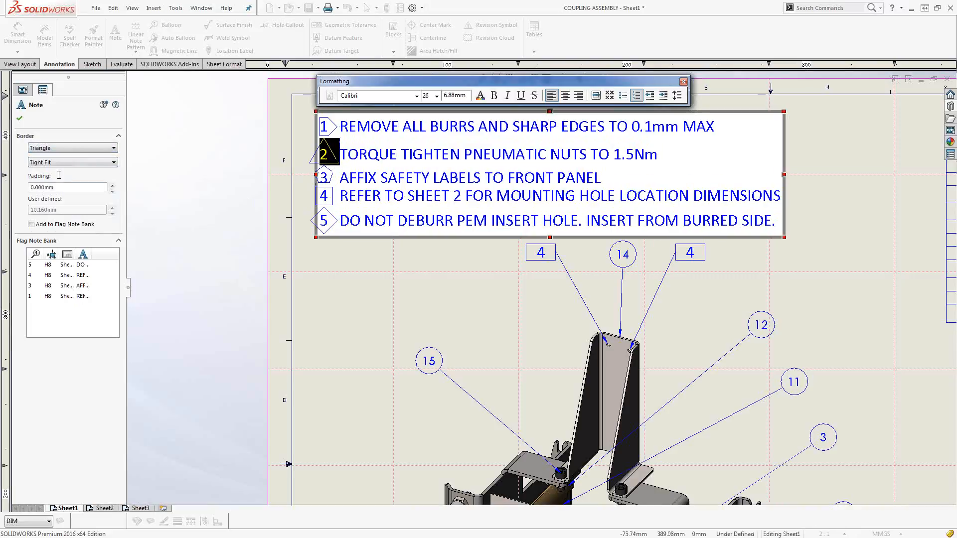
pyautogui.click(51, 223)
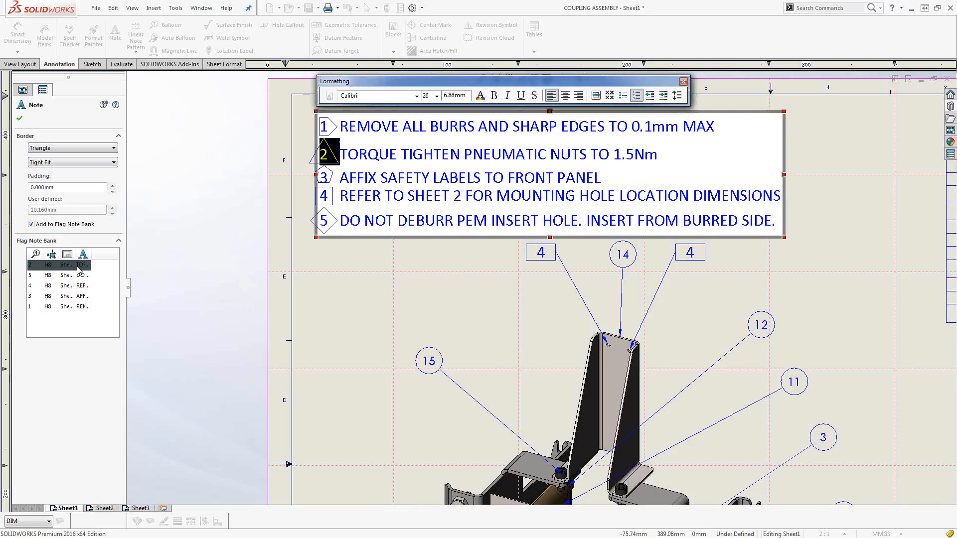
pyautogui.click(20, 119)
# Attach a circular item-number balloon to the upper pneumatic nut in the connector side view.
pyautogui.scroll(2, 348, 307)
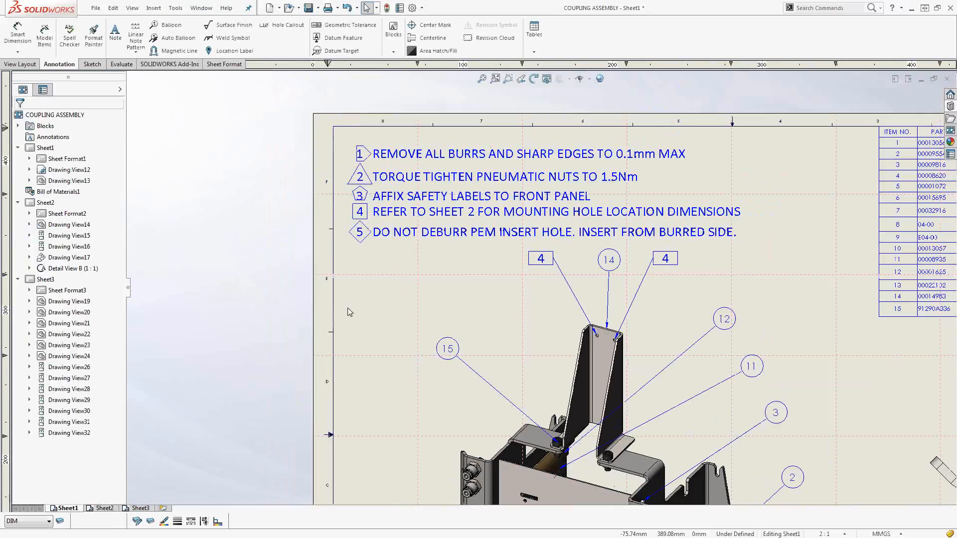
pyautogui.scroll(1, 427, 326)
pyautogui.scroll(3, 428, 326)
pyautogui.scroll(-2, 767, 382)
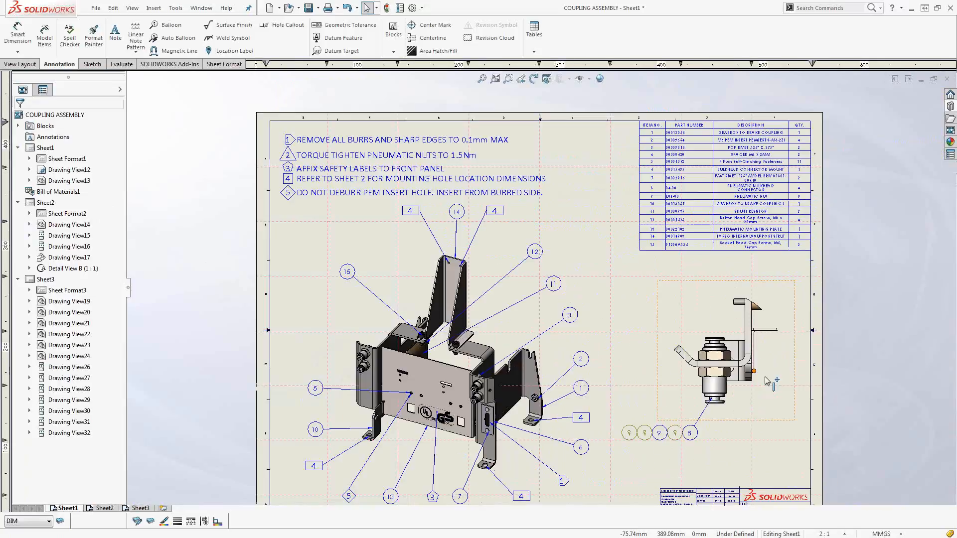
pyautogui.scroll(-2, 766, 381)
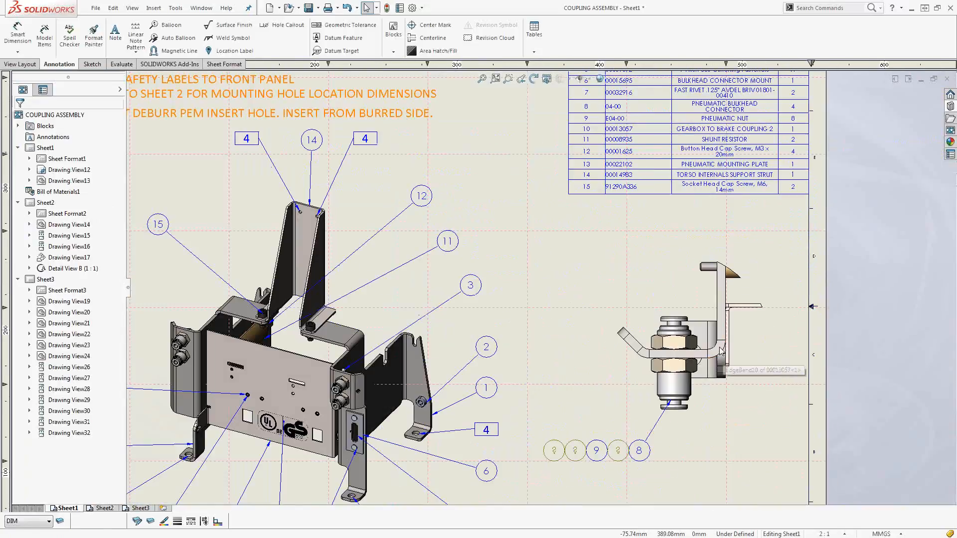
pyautogui.click(174, 30)
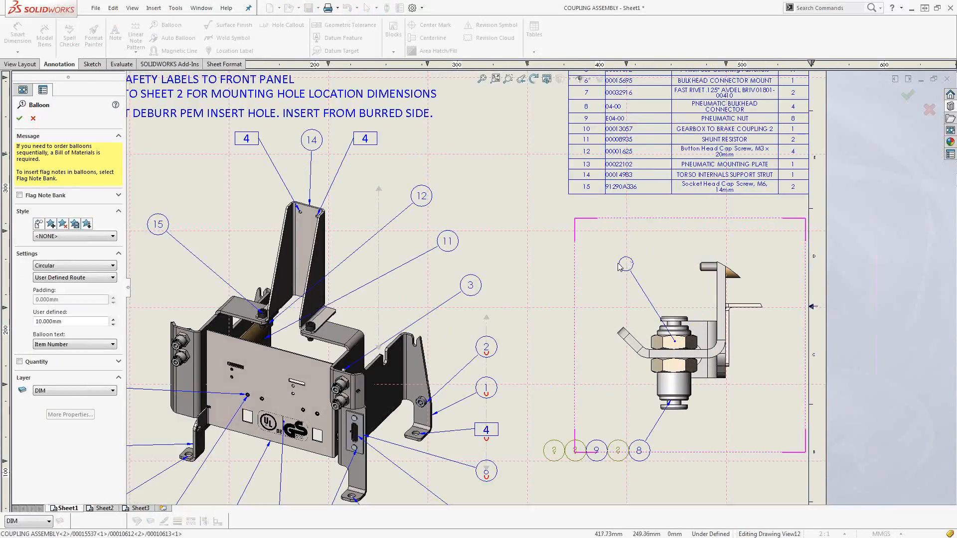
pyautogui.click(597, 267)
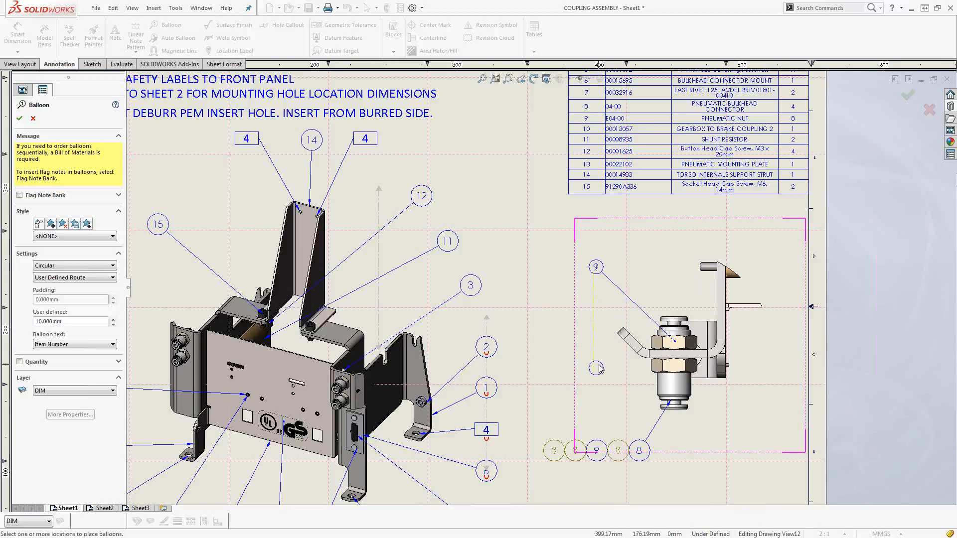
pyautogui.press('Escape')
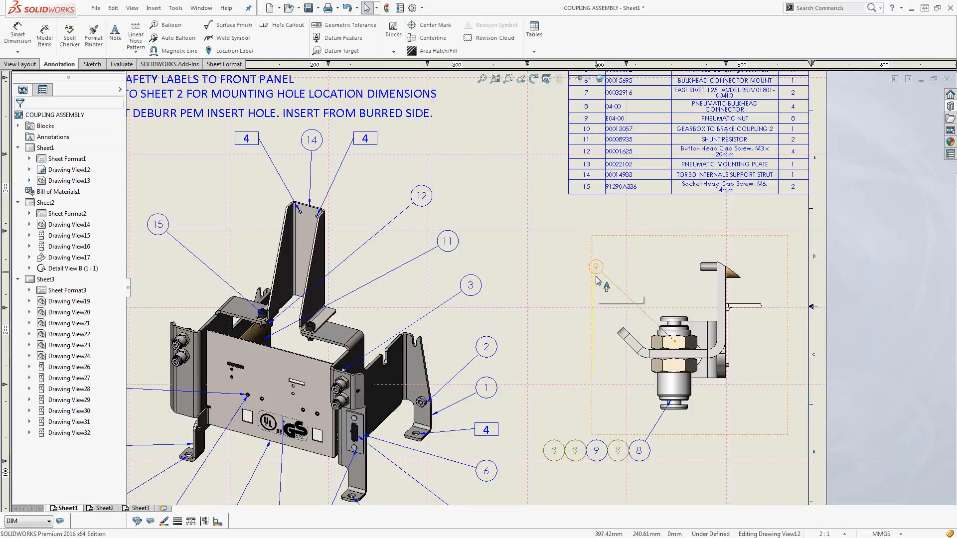
# Turn the new pneumatic nut balloon into flag note 2 using the Flag Note Bank.
pyautogui.click(597, 279)
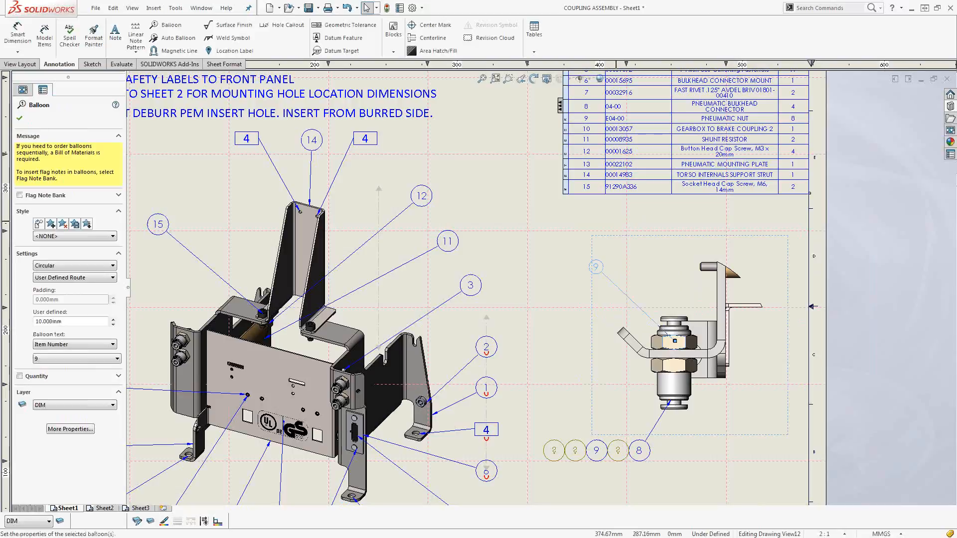
pyautogui.click(51, 200)
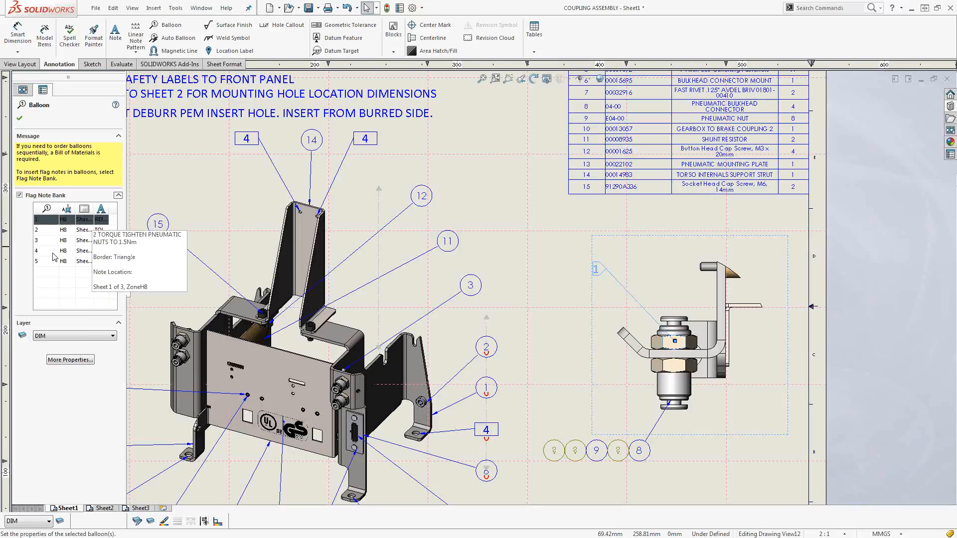
pyautogui.click(49, 231)
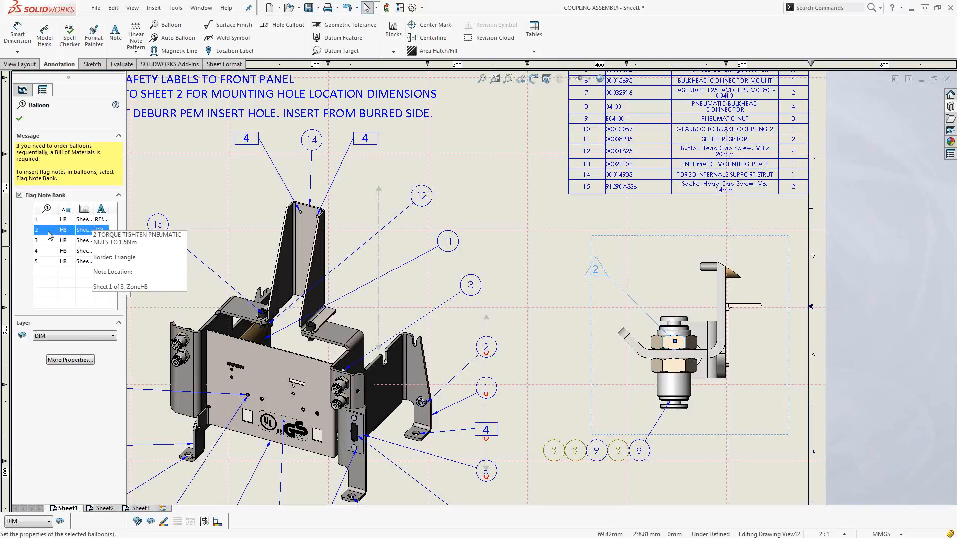
pyautogui.click(20, 118)
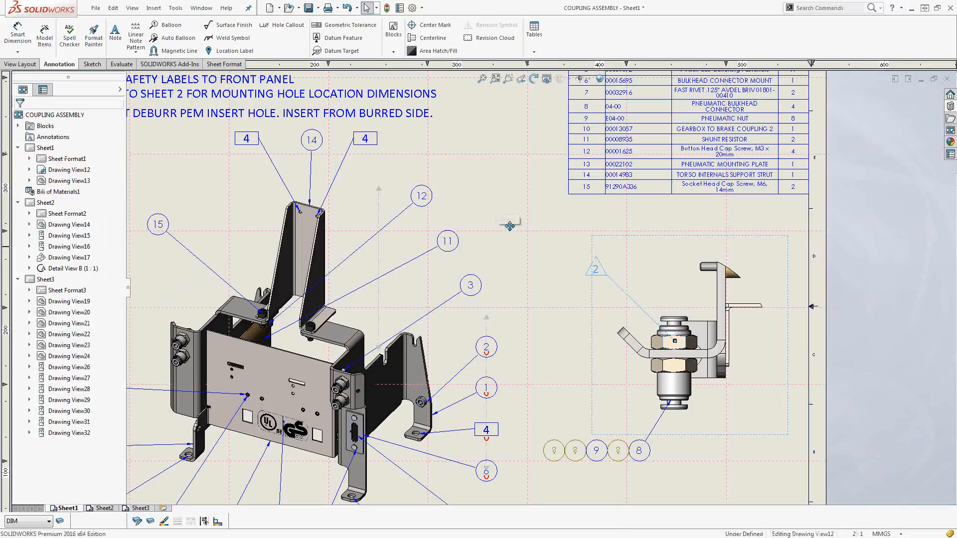
# Change the border of flag note 4 in the general notes to Square Circle.
pyautogui.moveTo(509, 226)
pyautogui.mouseDown(button='middle')
pyautogui.moveTo(648, 321)
pyautogui.moveTo(698, 338)
pyautogui.mouseUp(button='middle')
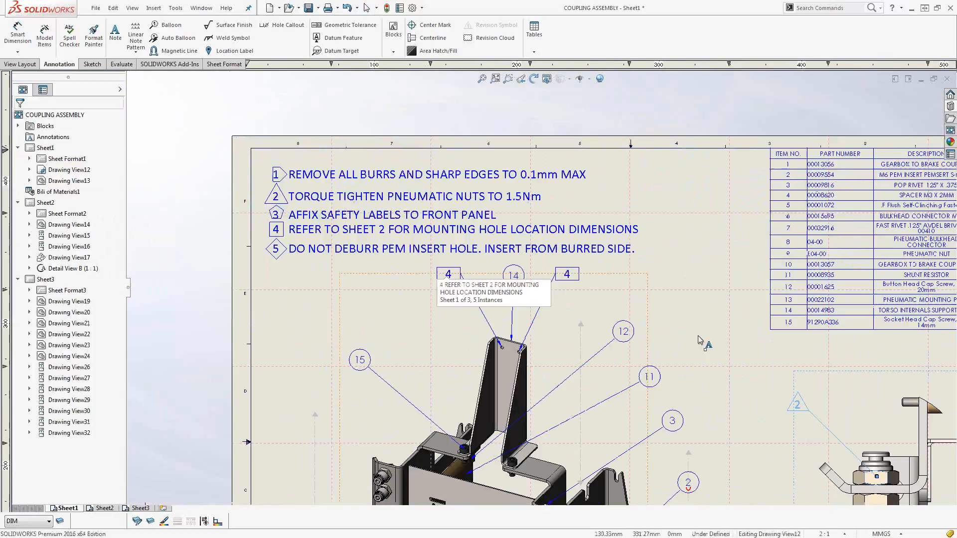
pyautogui.scroll(-2, 251, 221)
pyautogui.click(288, 238)
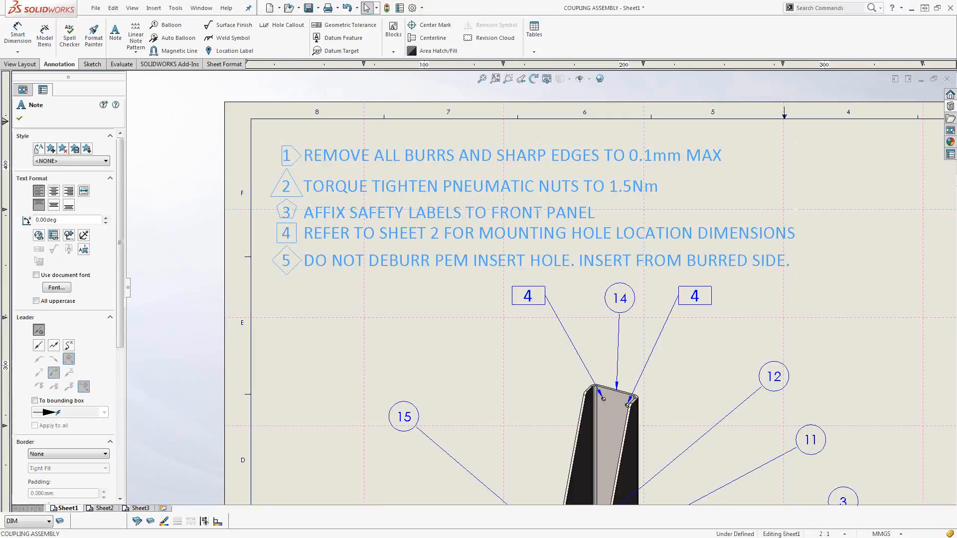
pyautogui.doubleClick(289, 237)
pyautogui.click(52, 286)
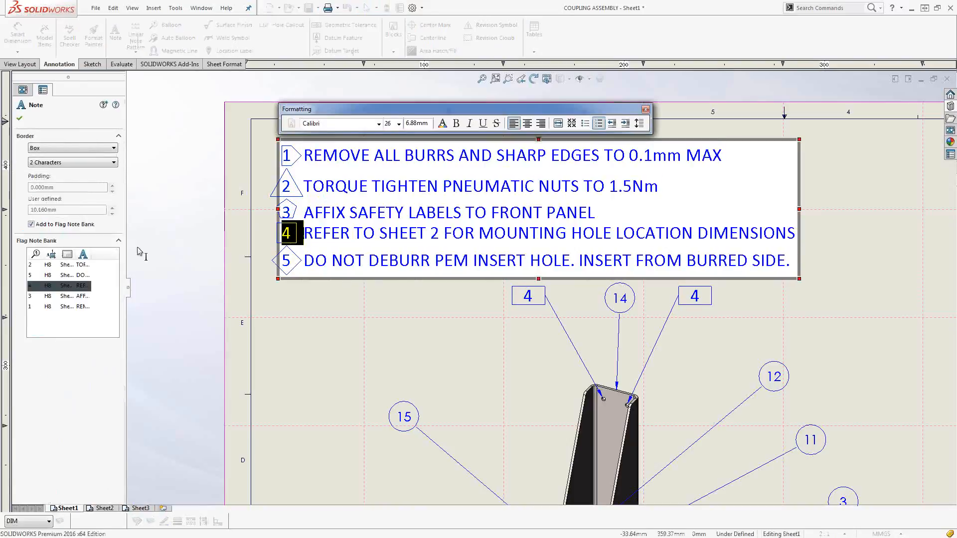
pyautogui.click(72, 151)
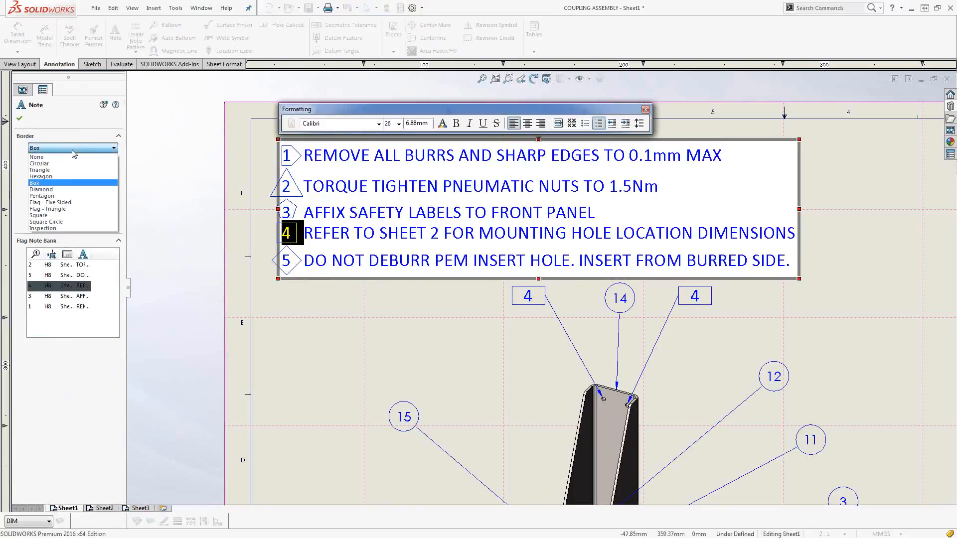
pyautogui.click(58, 222)
pyautogui.click(329, 308)
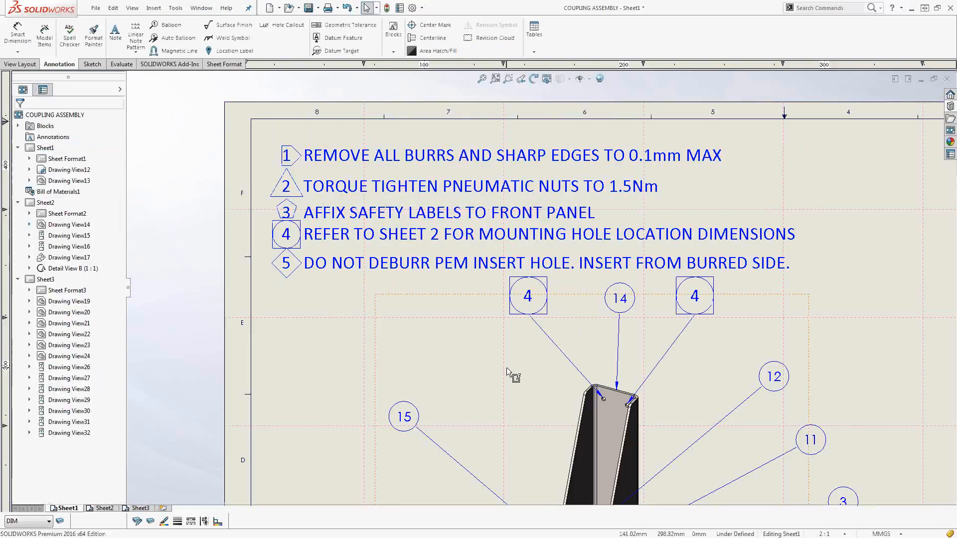
# Close all open documents.
pyautogui.scroll(3, 506, 366)
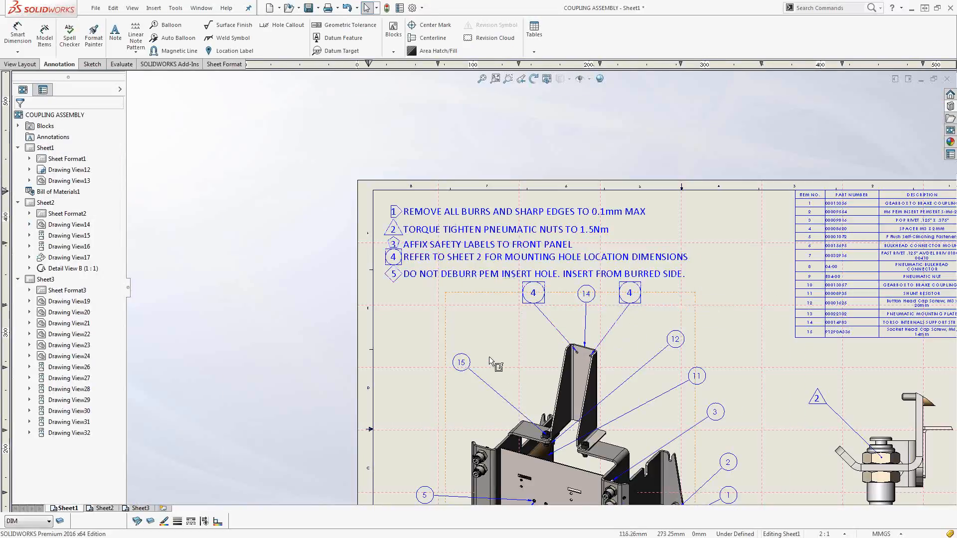
pyautogui.moveTo(488, 356); pyautogui.dragTo(419, 217, button='middle')
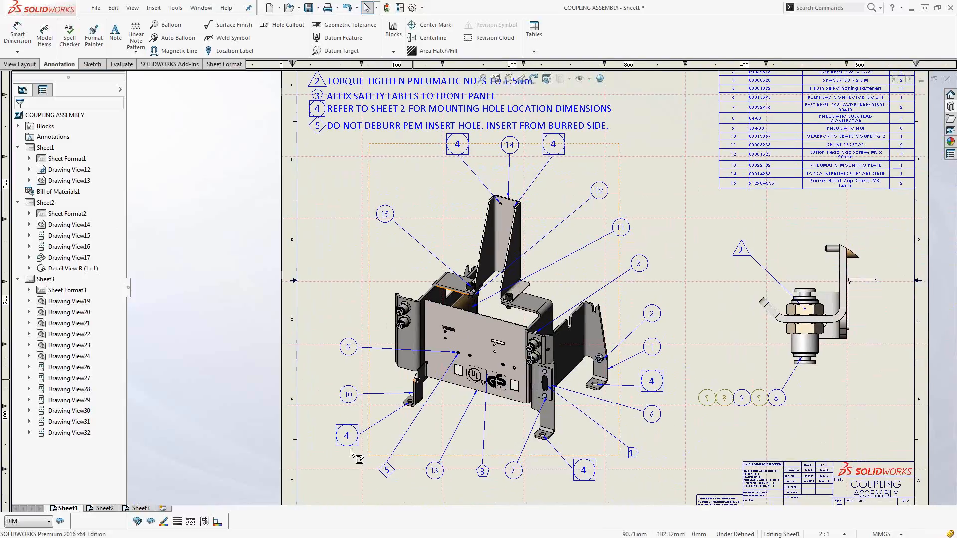
pyautogui.click(201, 8)
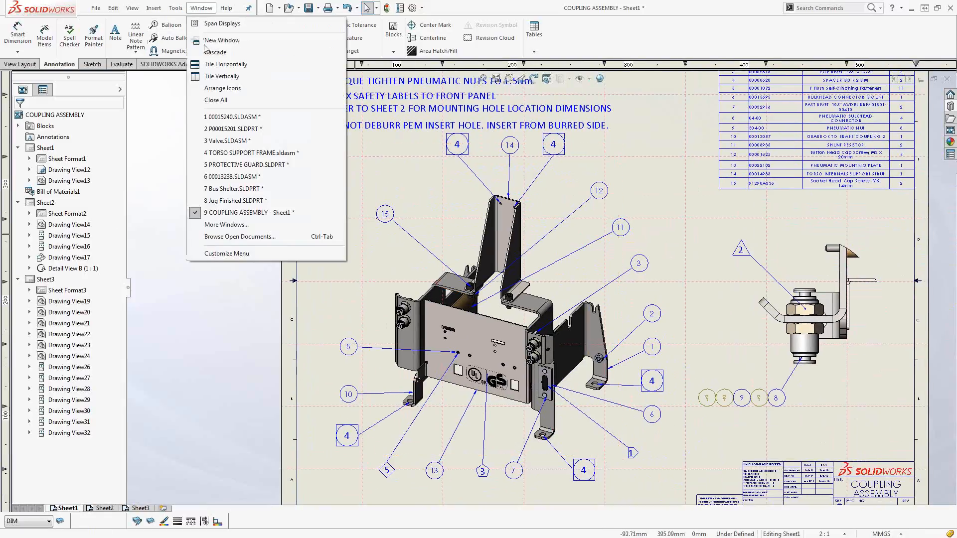
pyautogui.click(217, 106)
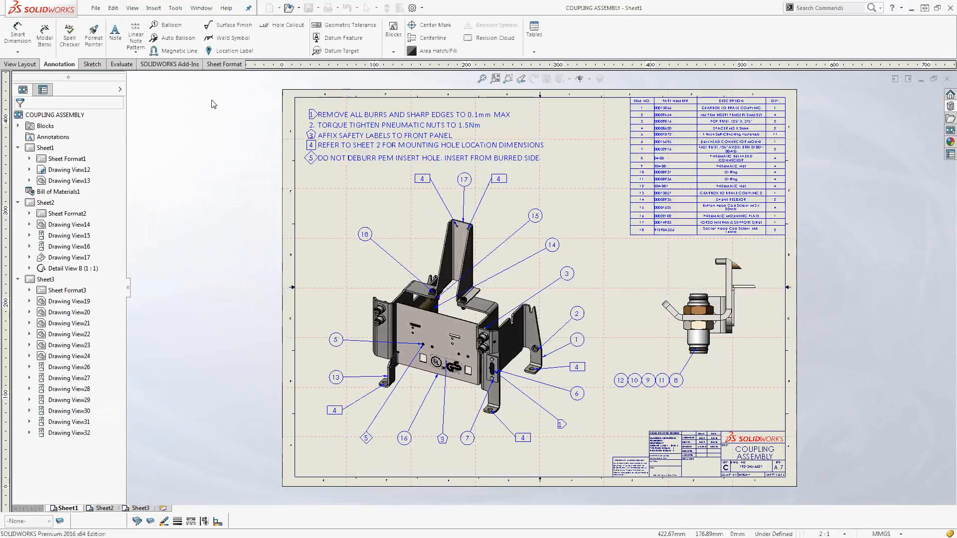
# In the reopened coupling assembly drawing, give note number 2 a Triangle border and add it to the Flag Note Bank.
pyautogui.click(315, 130)
pyautogui.doubleClick(315, 131)
pyautogui.click(315, 130)
pyautogui.click(56, 149)
pyautogui.click(44, 170)
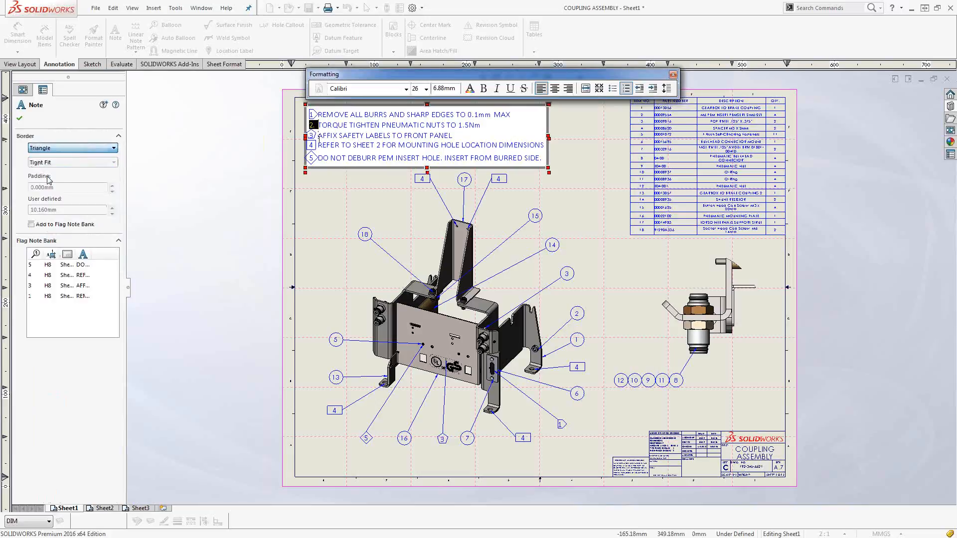
pyautogui.click(52, 225)
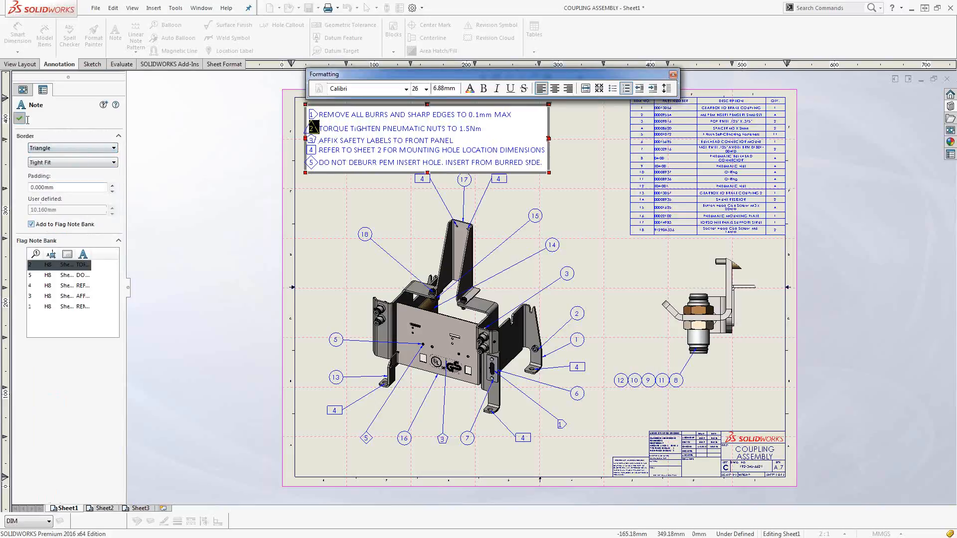
pyautogui.click(21, 119)
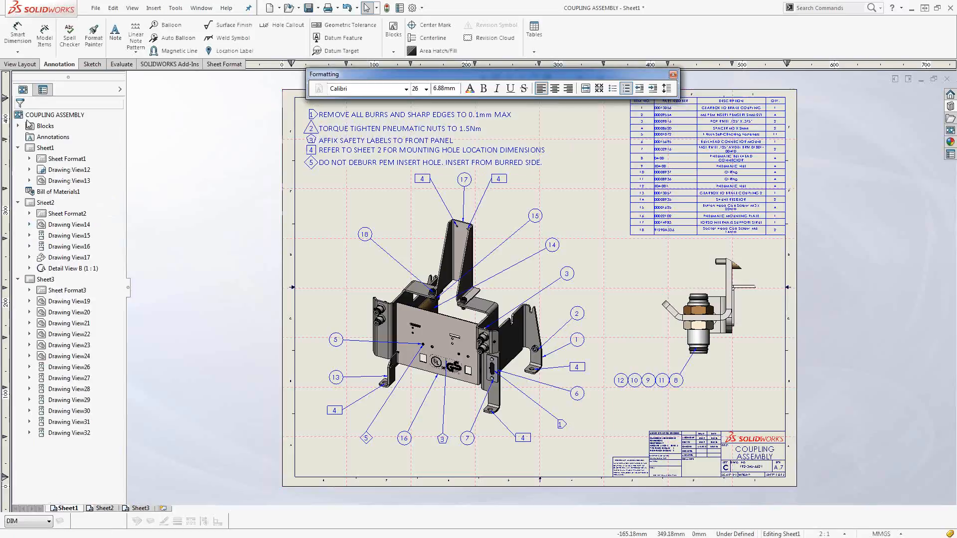
# Add a circular item-number balloon to the upper pneumatic nut, placed up and to the left of the connector.
pyautogui.click(167, 26)
pyautogui.click(697, 310)
pyautogui.click(605, 255)
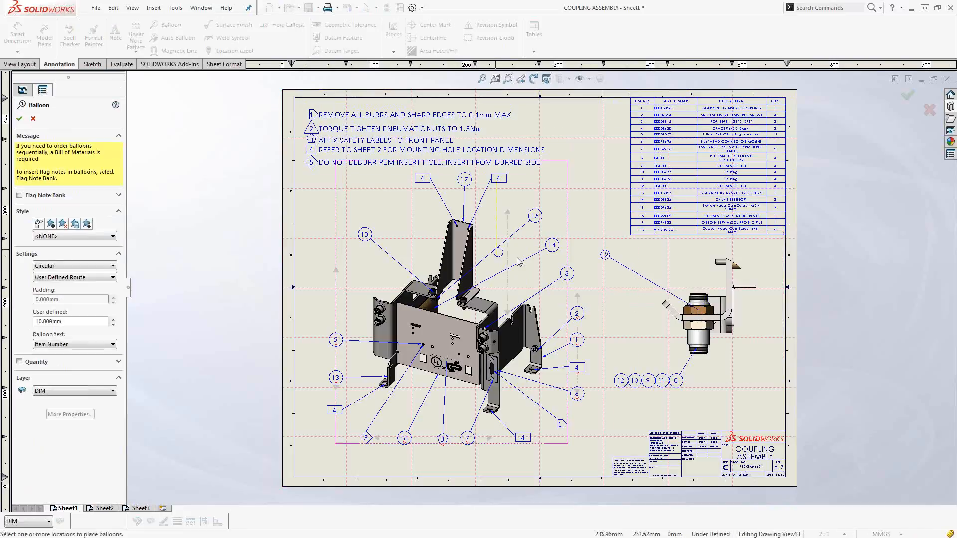
pyautogui.press('Escape')
# Link the upper nut's new balloon to flag note 2 from the Flag Note Bank.
pyautogui.click(605, 255)
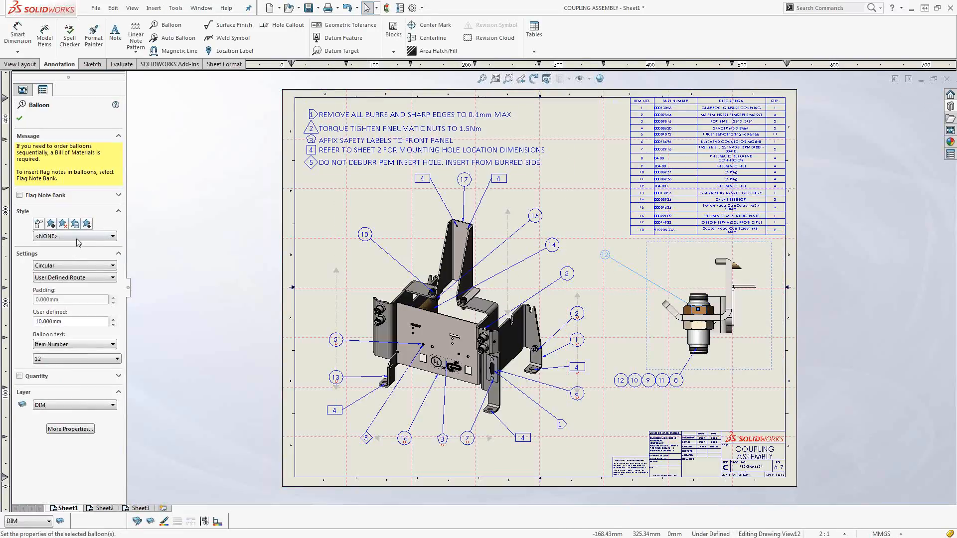
pyautogui.click(35, 195)
pyautogui.click(48, 230)
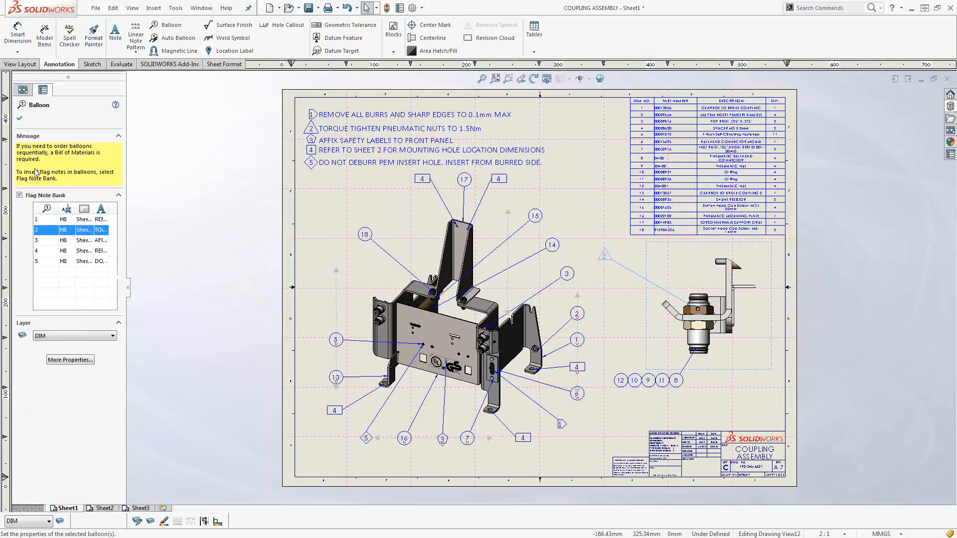
pyautogui.click(19, 118)
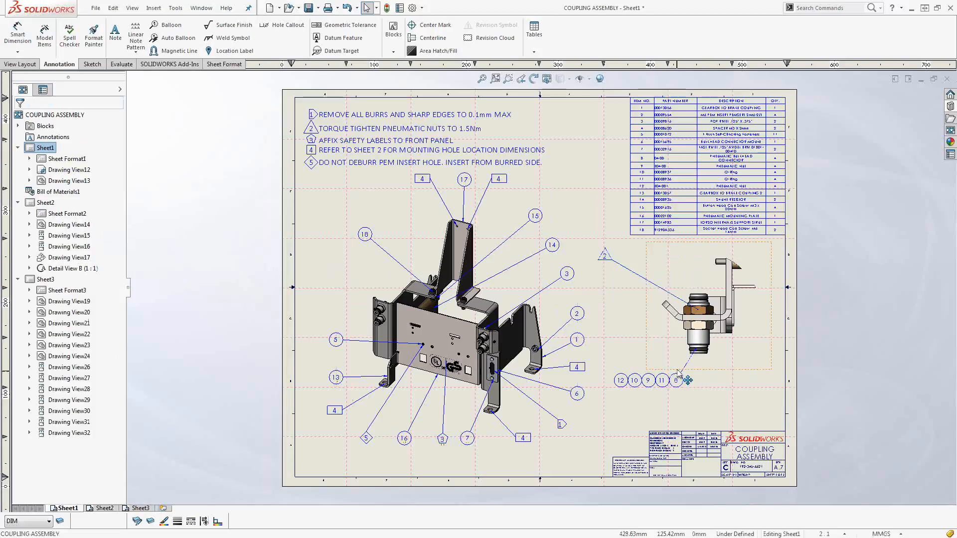
# Rearrange the stacked balloons below the pneumatic connector and sort the stack from 12 to 8, with 8 at the leader.
pyautogui.scroll(-1, 678, 372)
pyautogui.scroll(-3, 678, 372)
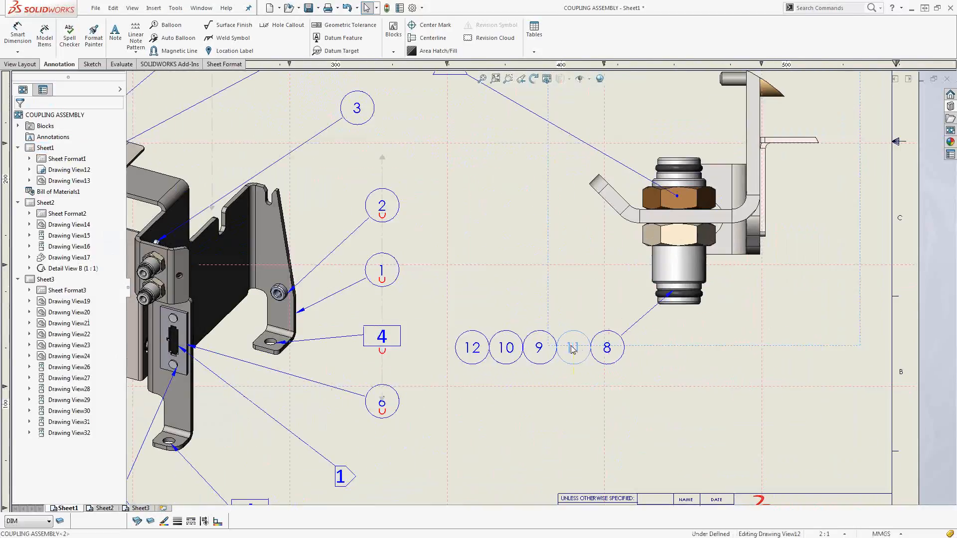
pyautogui.click(573, 349)
pyautogui.click(587, 394)
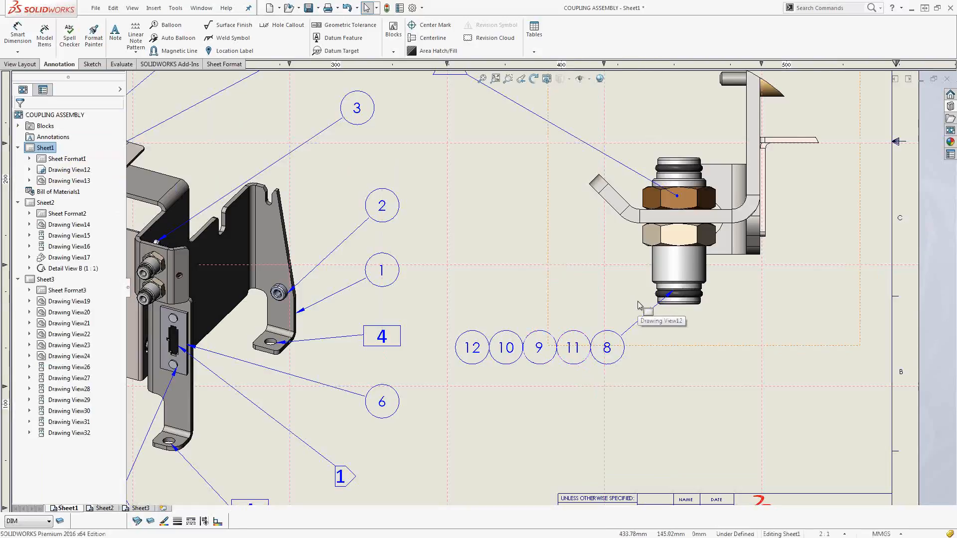
pyautogui.moveTo(507, 349); pyautogui.dragTo(528, 377)
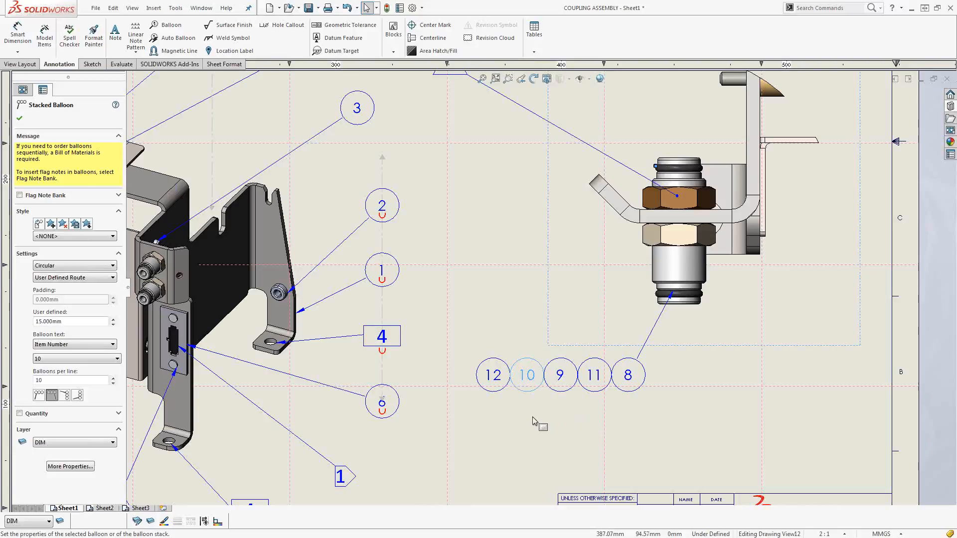
pyautogui.moveTo(533, 389); pyautogui.dragTo(560, 380)
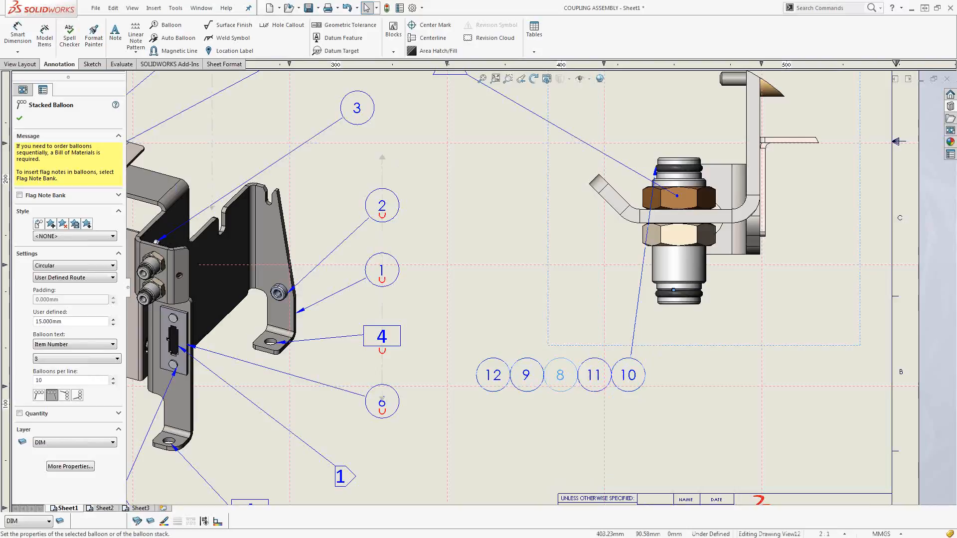
pyautogui.rightClick(560, 379)
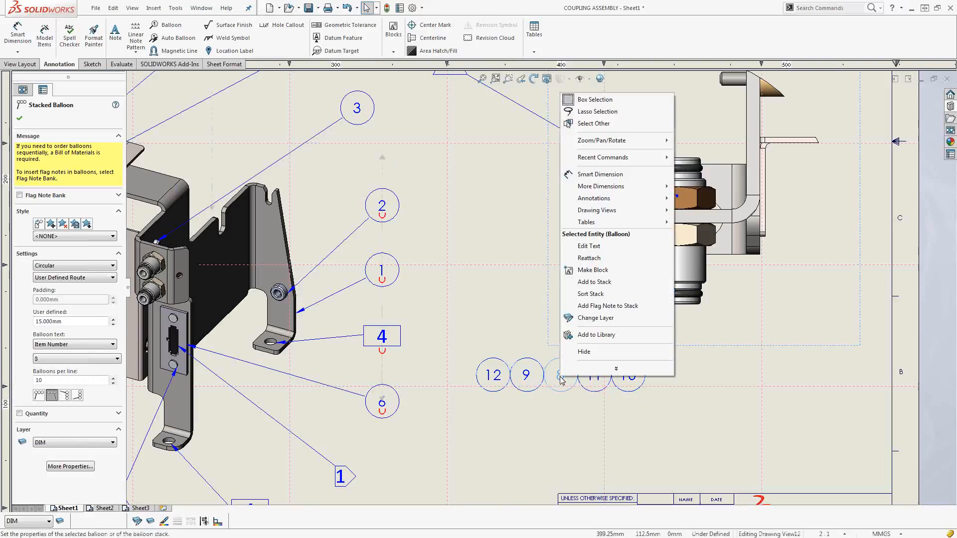
pyautogui.click(596, 293)
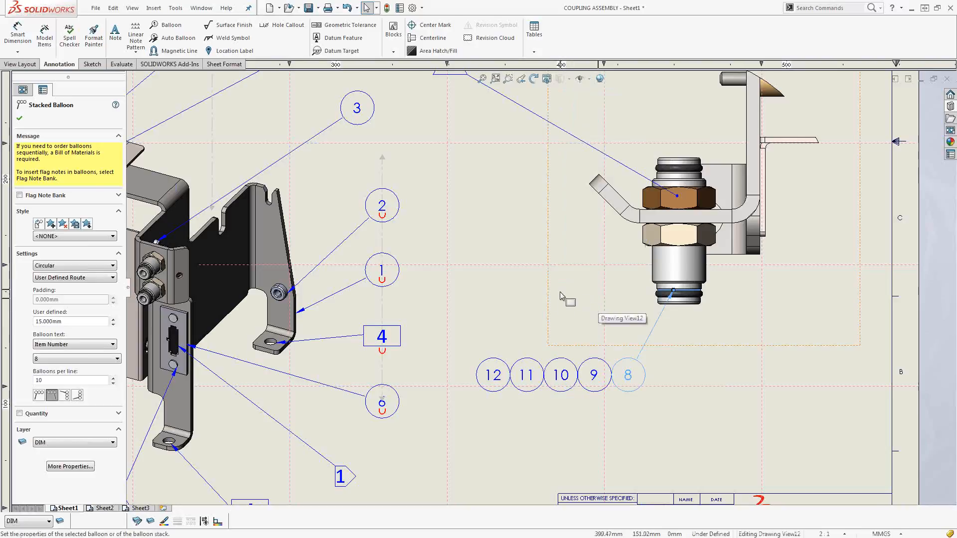
# Insert the flag note 2 balloon into the sorted stack, between balloons 10 and 9.
pyautogui.scroll(2, 554, 317)
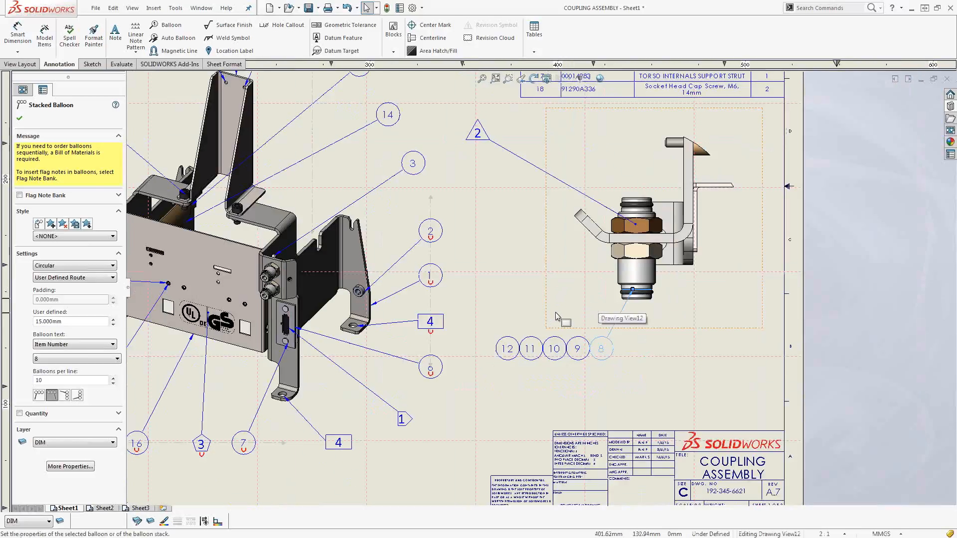
pyautogui.scroll(3, 556, 317)
pyautogui.scroll(-4, 522, 235)
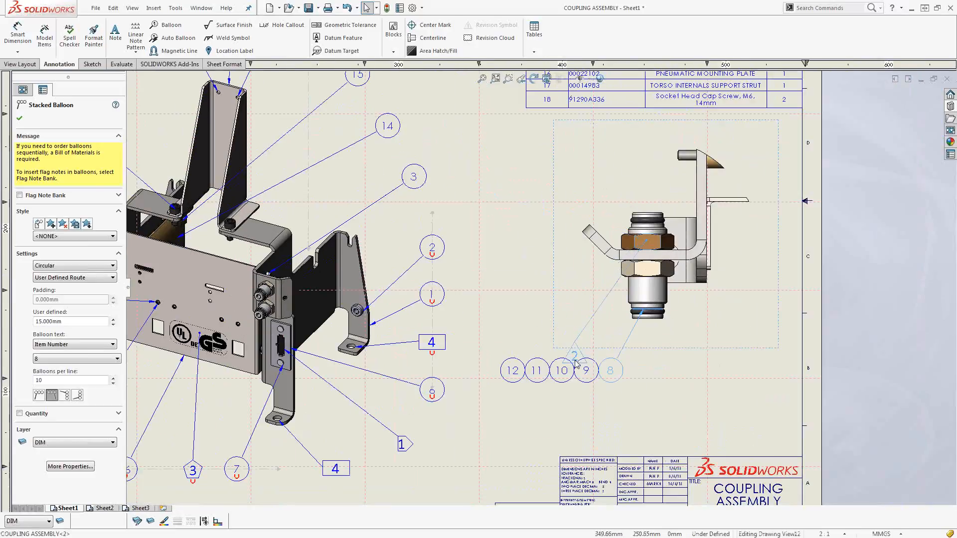
pyautogui.click(575, 364)
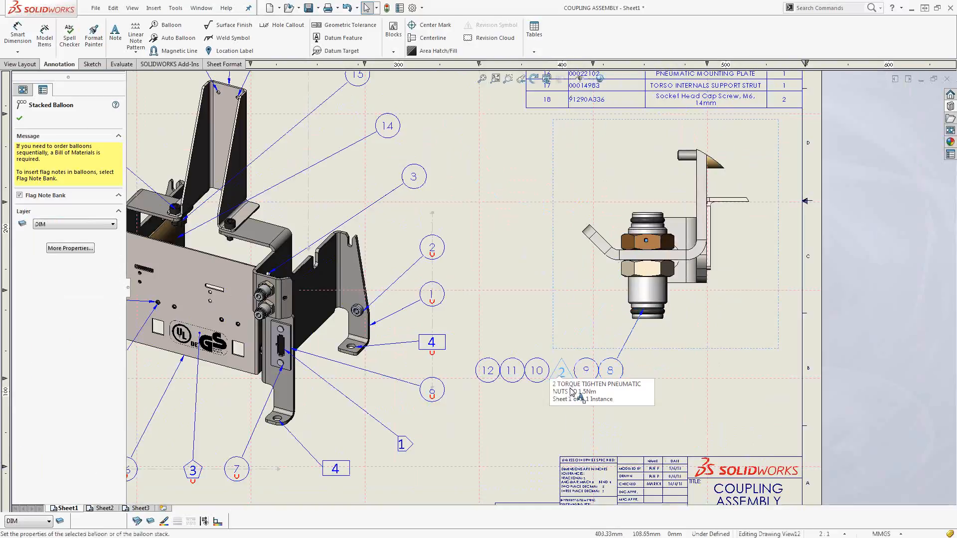
# Pull flag note 2 and balloon 9 out of the stack and place them as separate balloons to the left of the connector.
pyautogui.moveTo(561, 371); pyautogui.dragTo(521, 218)
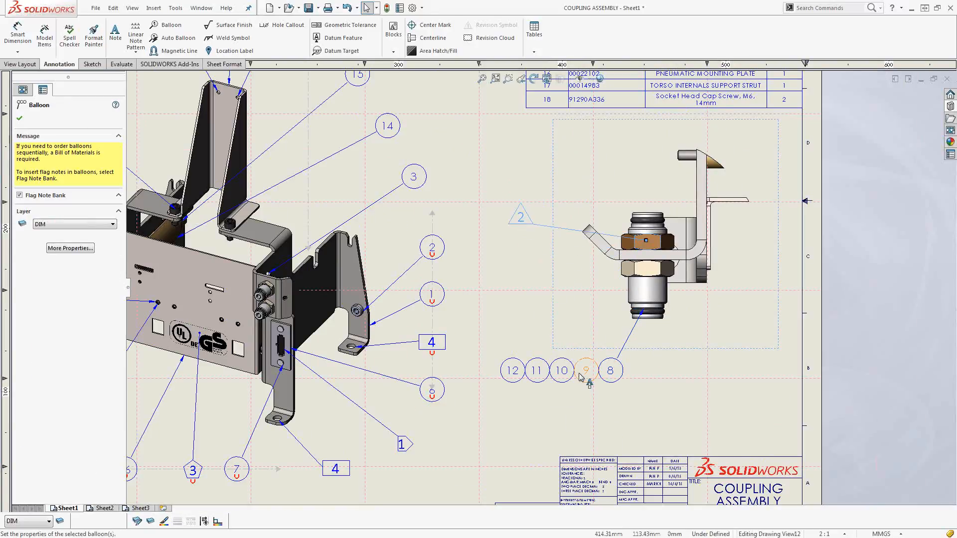
pyautogui.moveTo(586, 370); pyautogui.dragTo(540, 292)
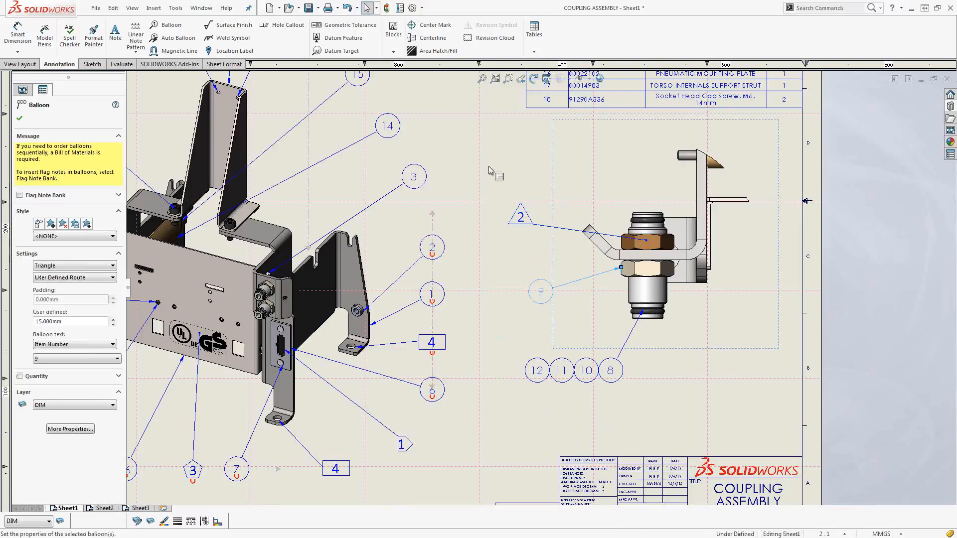
# Add a note with its leader attached to the upper pneumatic nut, placed up and to the left of the flag note 2 balloon.
pyautogui.click(116, 32)
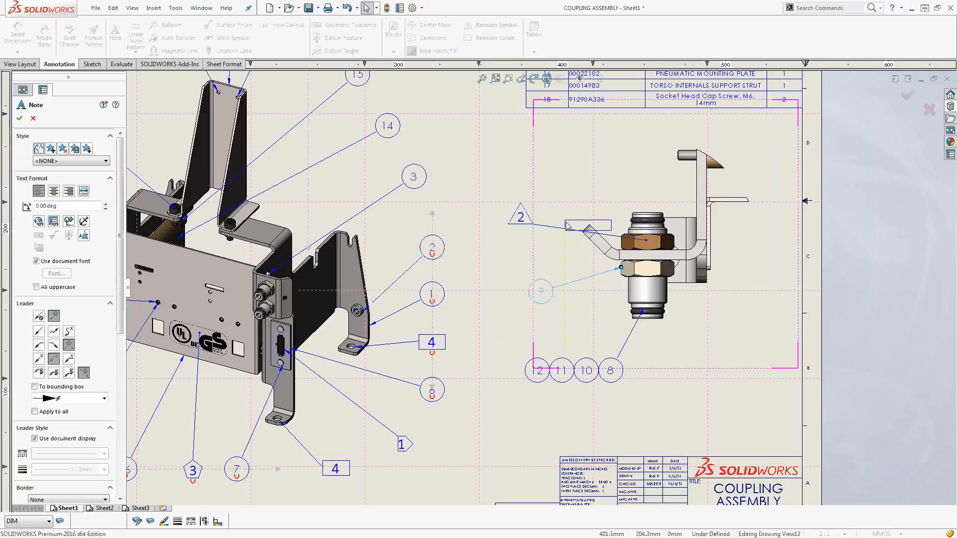
pyautogui.scroll(-2, 548, 191)
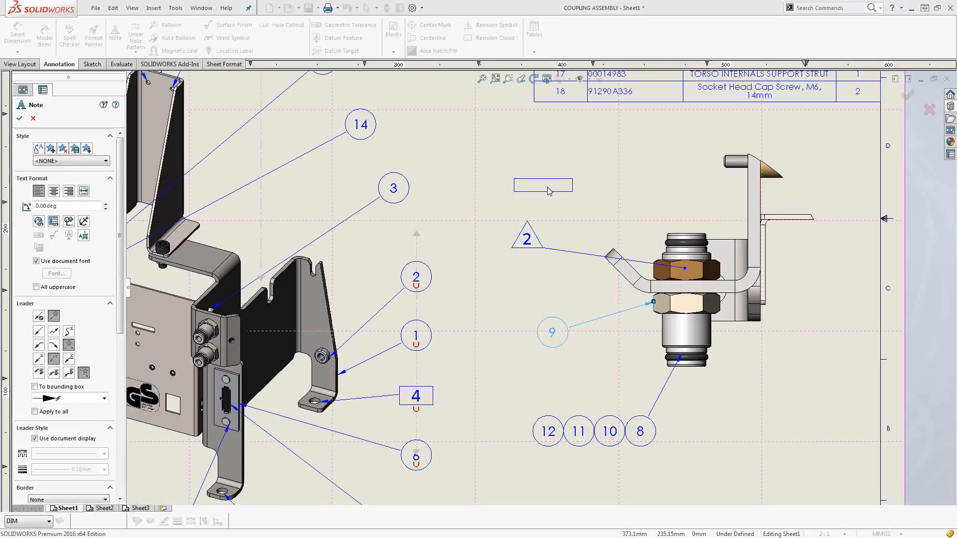
pyautogui.click(694, 272)
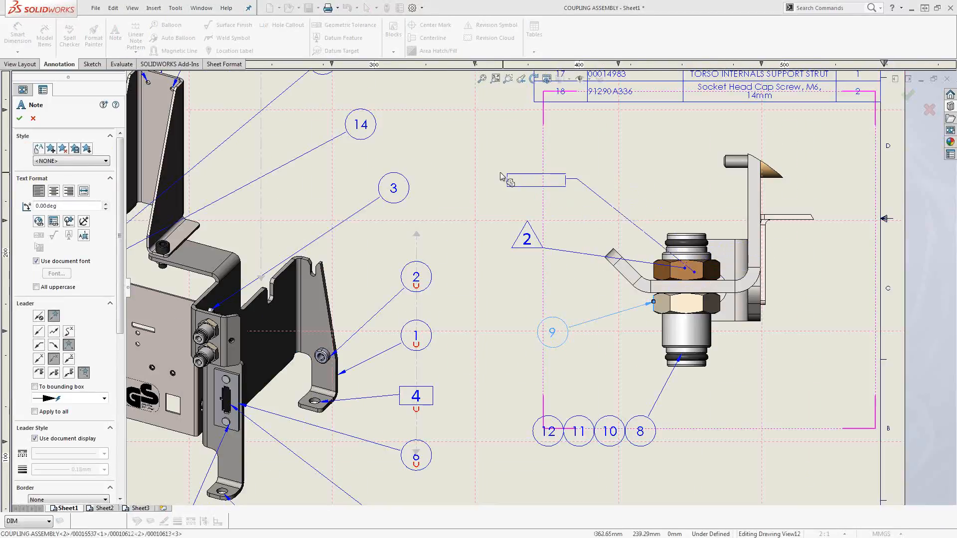
pyautogui.click(478, 175)
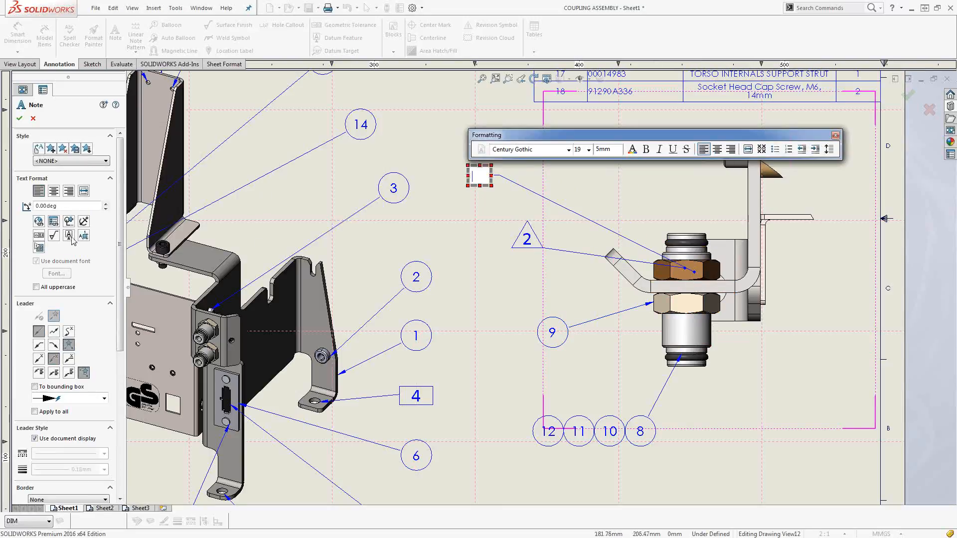
# Link the note to a property of a selected component, choosing component 00010612 from the overlapping items at the upper nut.
pyautogui.click(52, 222)
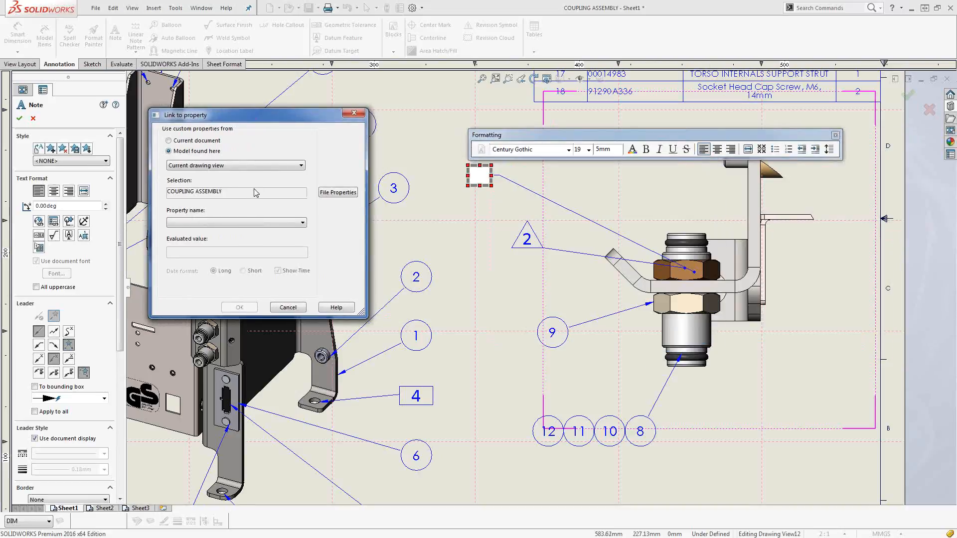
pyautogui.click(243, 167)
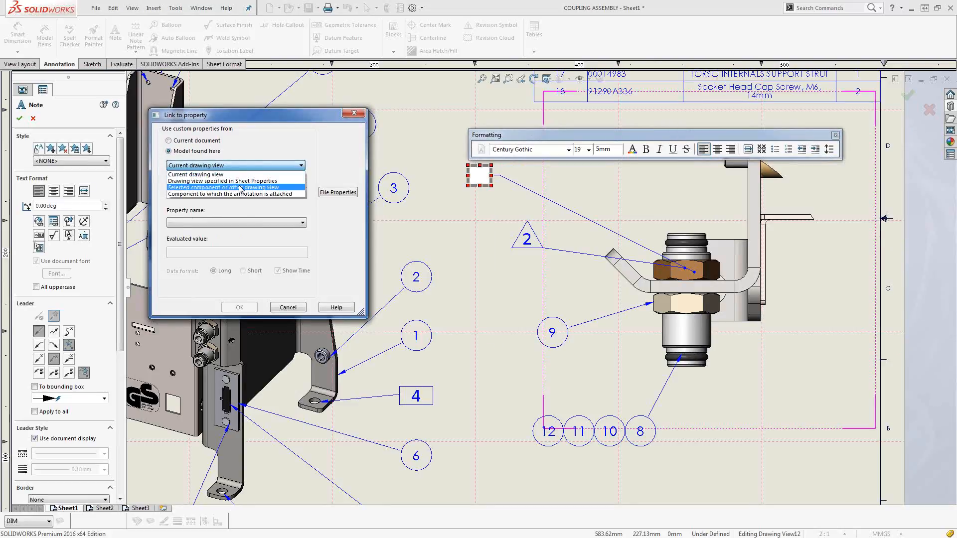
pyautogui.click(239, 188)
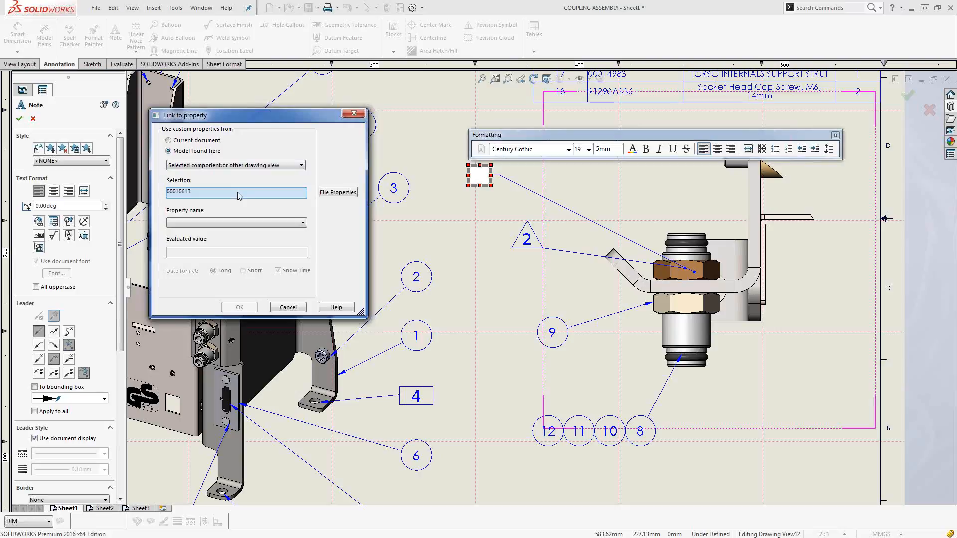
pyautogui.rightClick(701, 270)
pyautogui.click(717, 297)
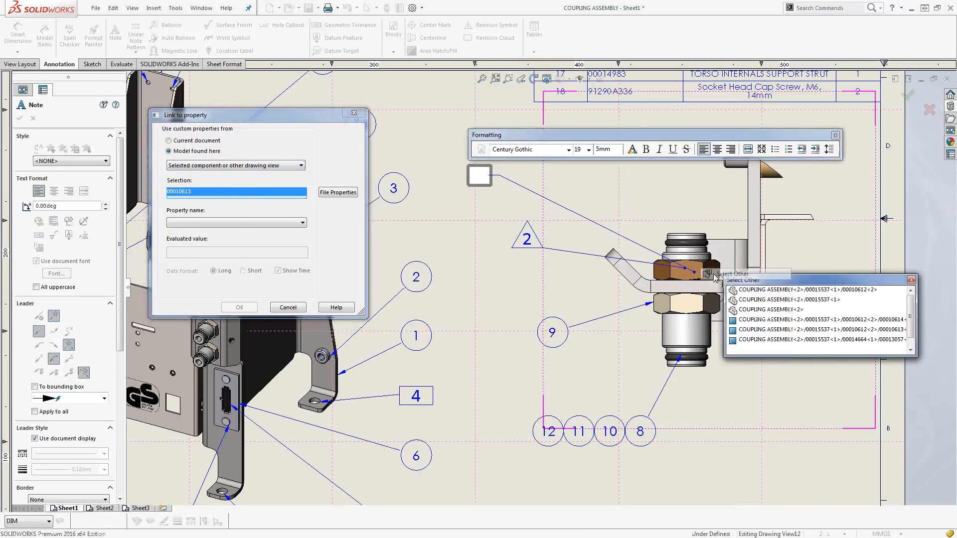
pyautogui.click(733, 292)
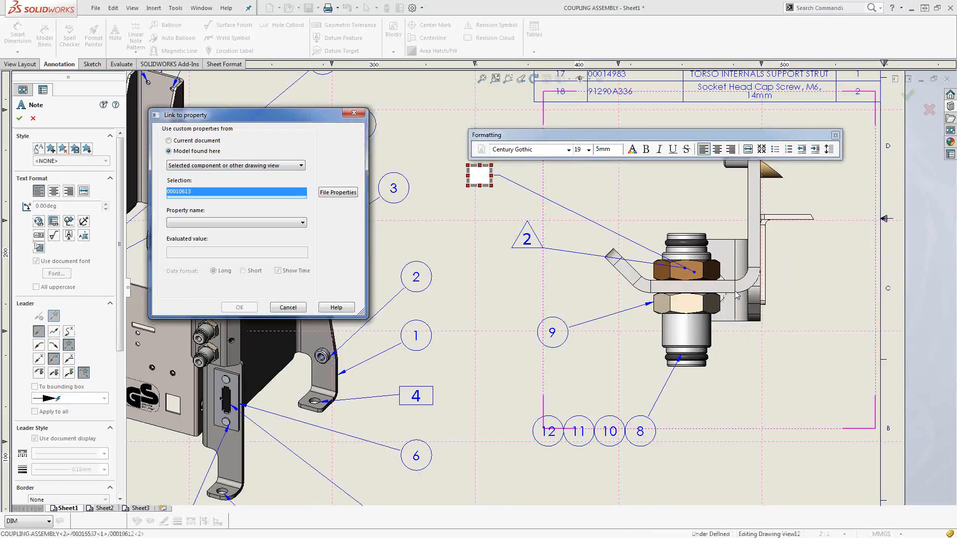
# Use the M_MANUFACTURER_CODE property of the selected component as the note's linked text.
pyautogui.click(302, 223)
pyautogui.scroll(-5, 296, 307)
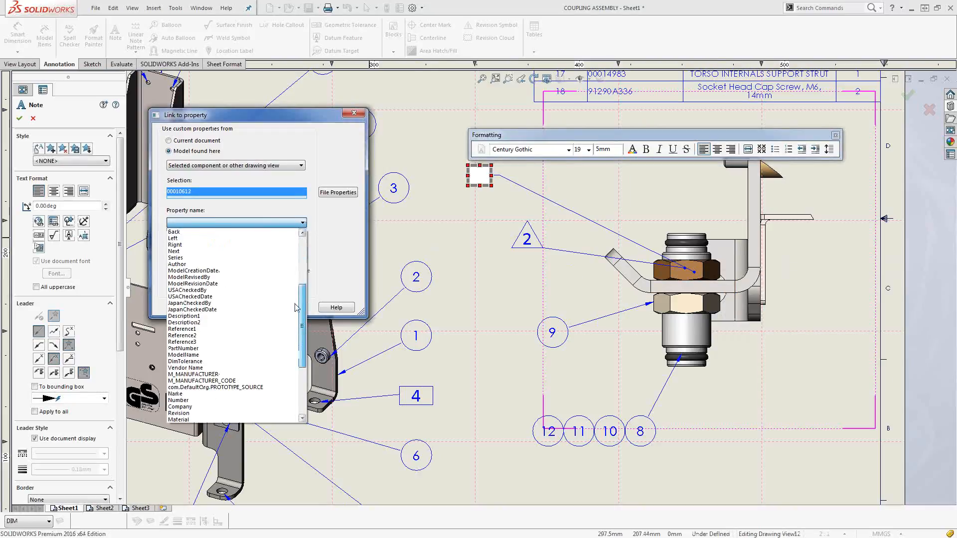
pyautogui.scroll(-5, 296, 306)
pyautogui.click(214, 287)
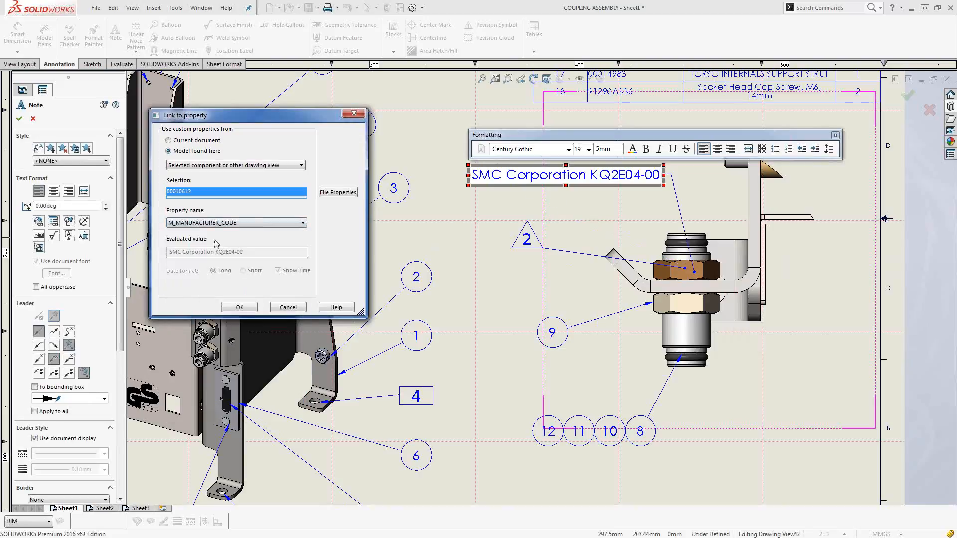
pyautogui.click(238, 308)
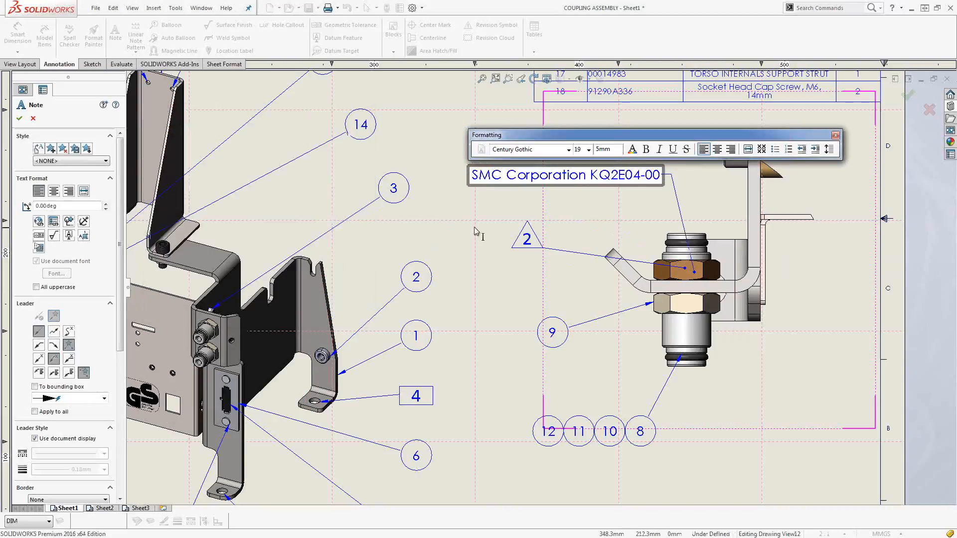
# Finish the manufacturer code note and move it slightly up and to the left above the flag note 2 balloon.
pyautogui.click(501, 189)
pyautogui.press('Escape')
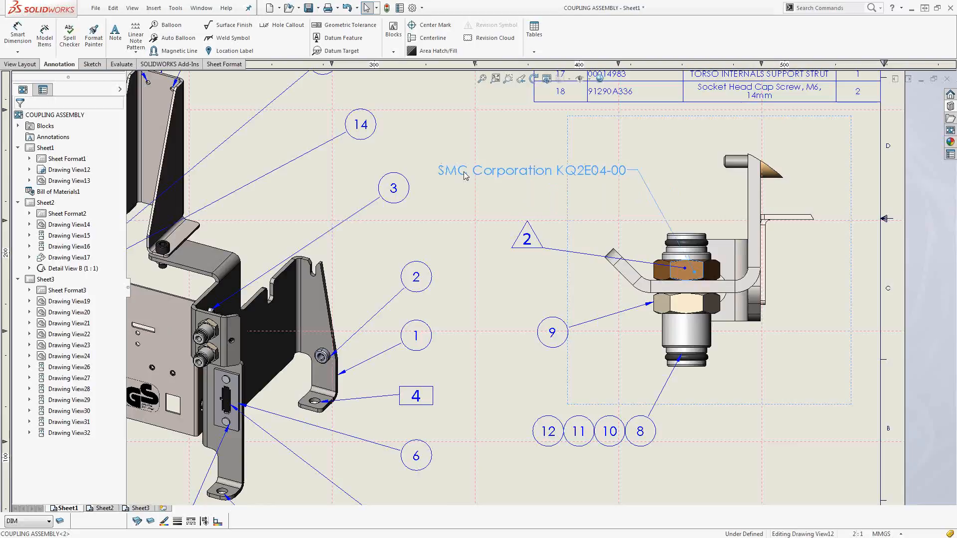
pyautogui.click(497, 273)
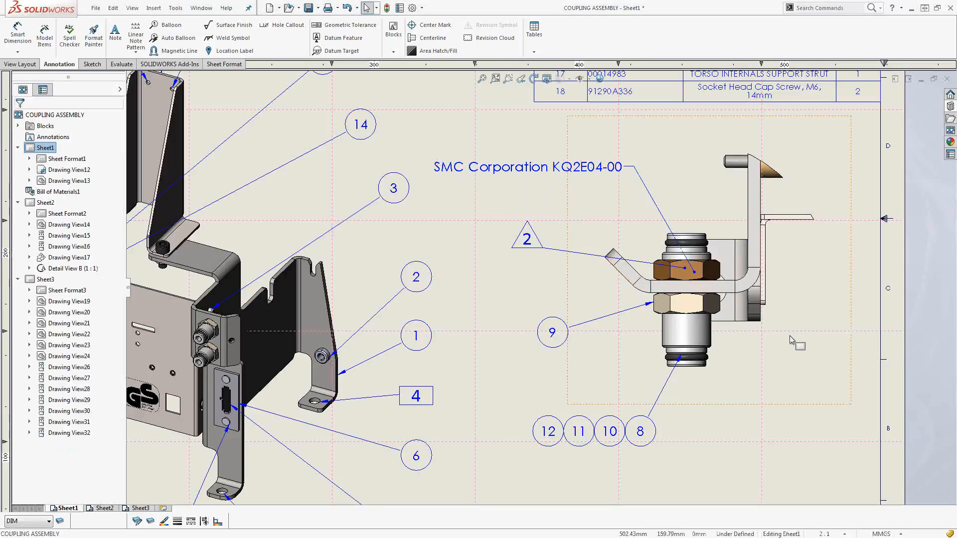
# Switch to Sheet2 and set its sheet scale to 1:2 in the sheet properties.
pyautogui.press('f')
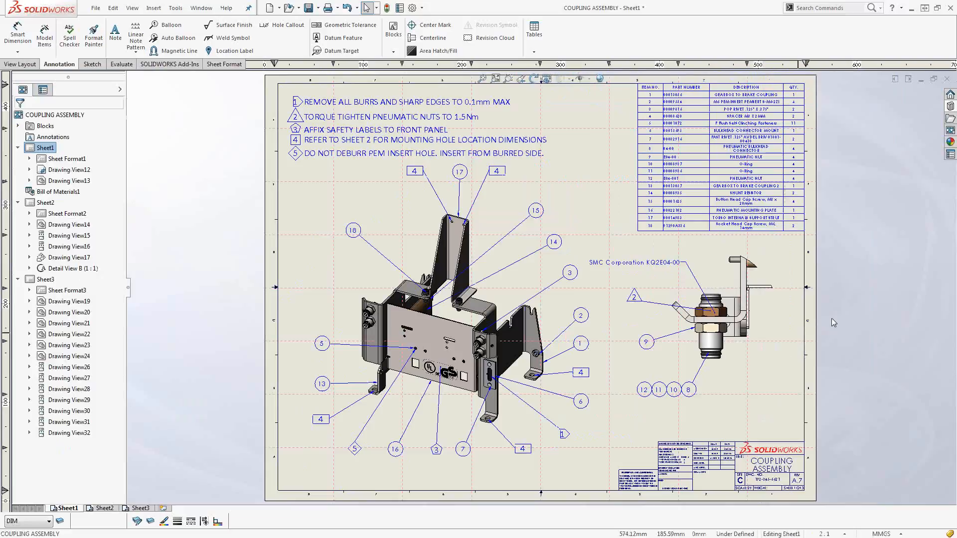
pyautogui.click(109, 508)
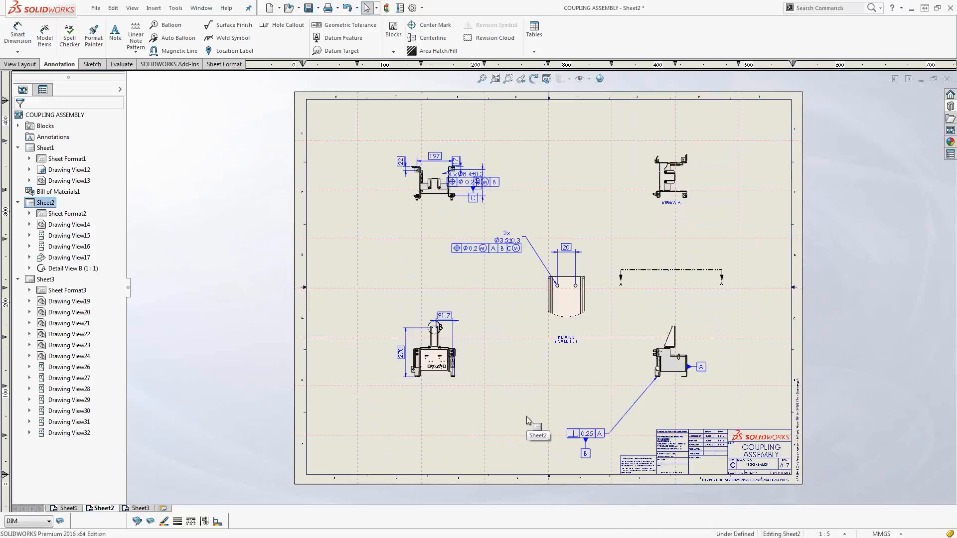
pyautogui.click(817, 535)
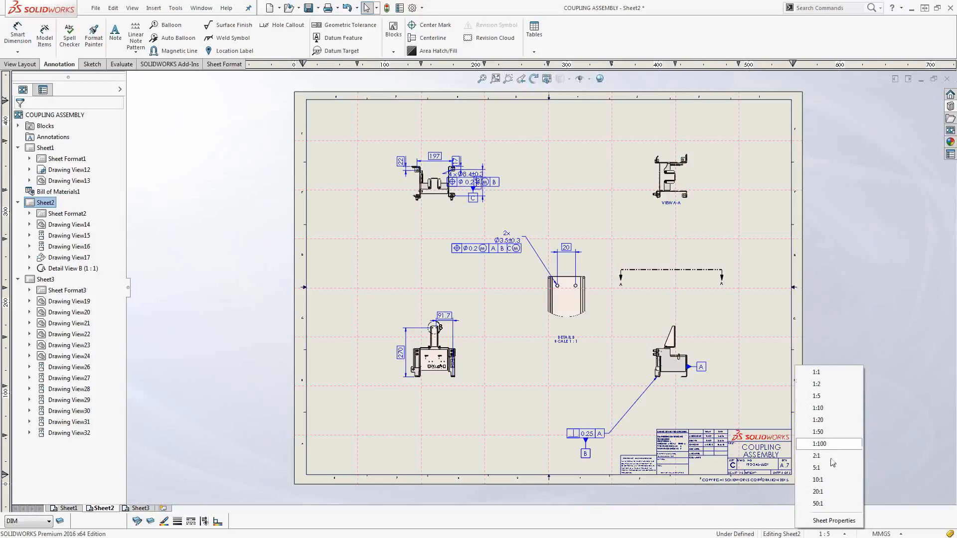
pyautogui.click(825, 521)
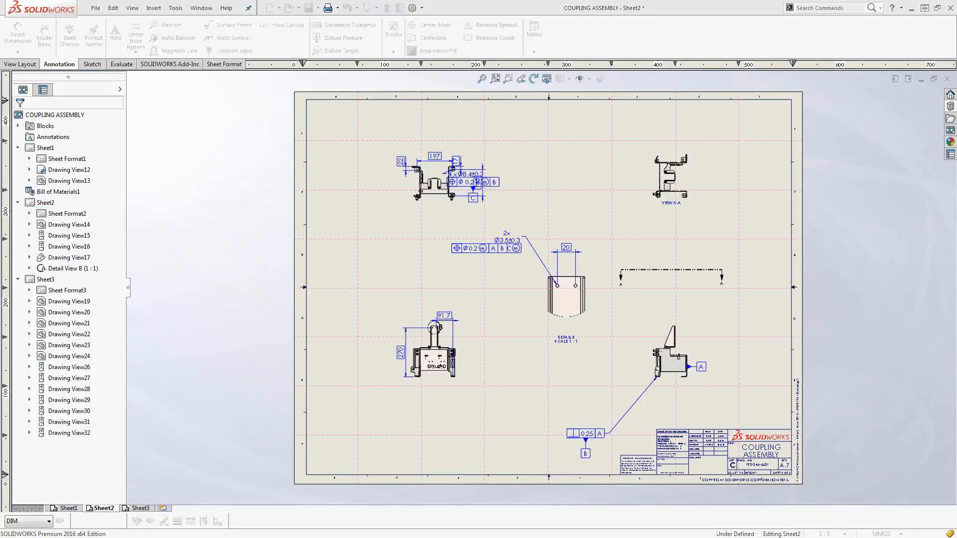
pyautogui.moveTo(956, 100); pyautogui.dragTo(370, 112)
pyautogui.moveTo(402, 159); pyautogui.dragTo(359, 160)
pyautogui.write('2')
pyautogui.click(479, 371)
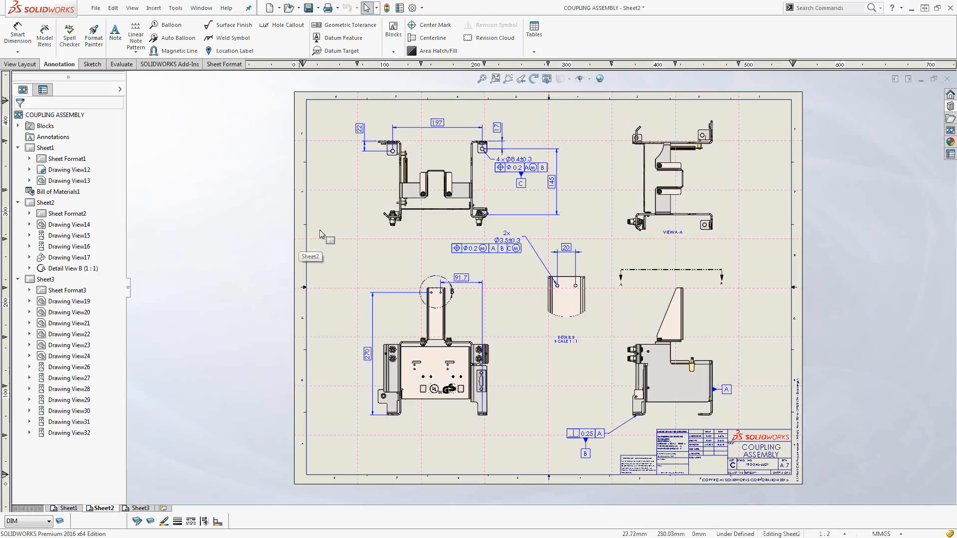
# Edit Sheet2's sheet format and hide the TITLEBLOCK layer.
pyautogui.click(225, 64)
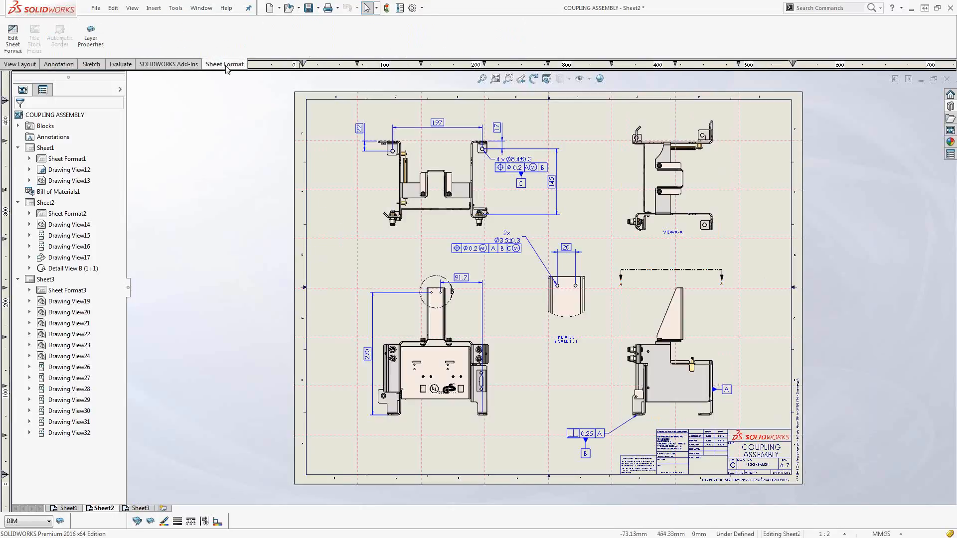
pyautogui.click(8, 48)
pyautogui.click(65, 524)
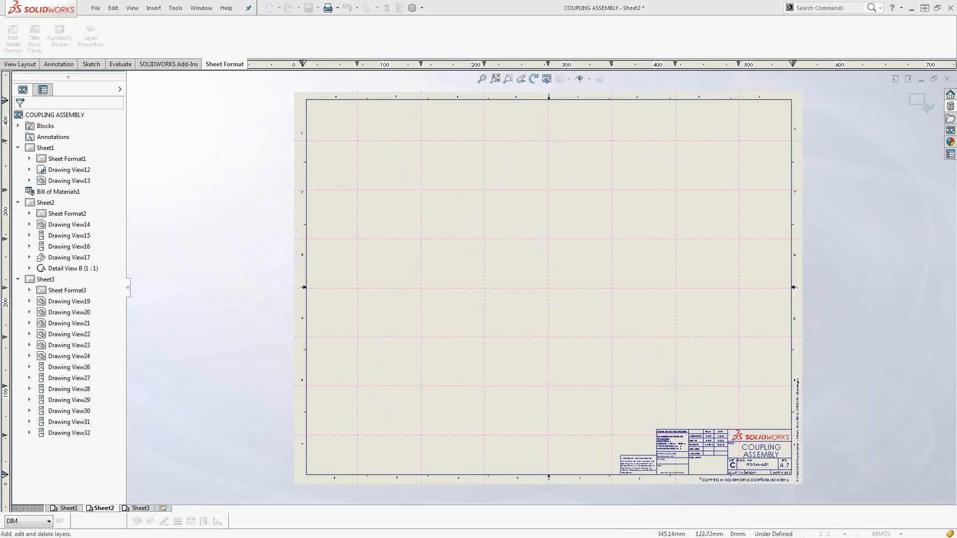
pyautogui.moveTo(700, 128); pyautogui.dragTo(279, 139)
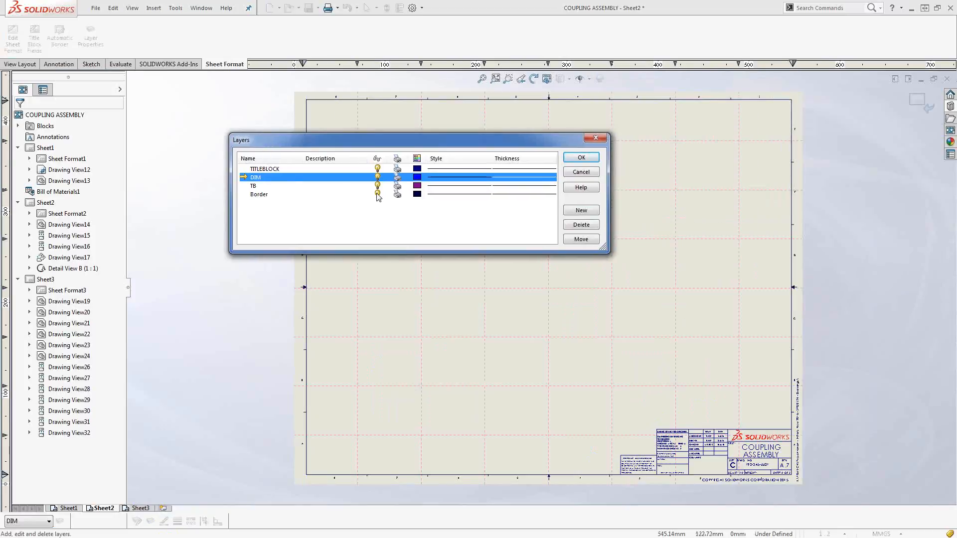
pyautogui.click(377, 170)
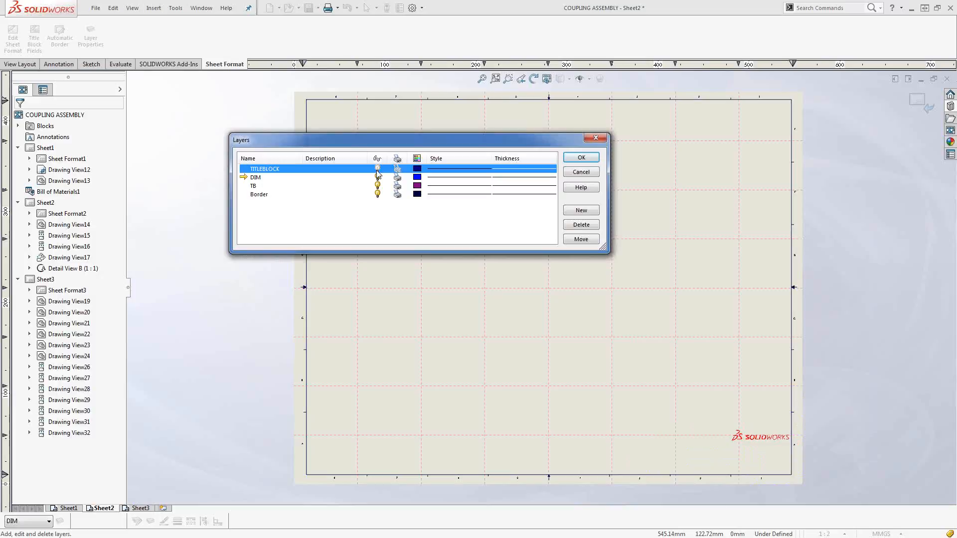
pyautogui.click(576, 158)
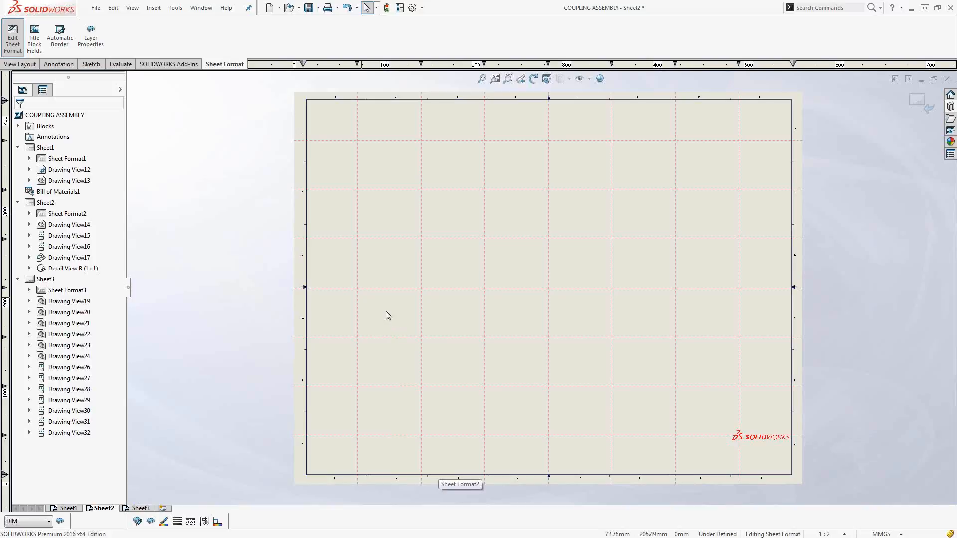
# Begin an automatic border for Sheet2 with all existing border lines and zone labels in the delete list.
pyautogui.click(60, 40)
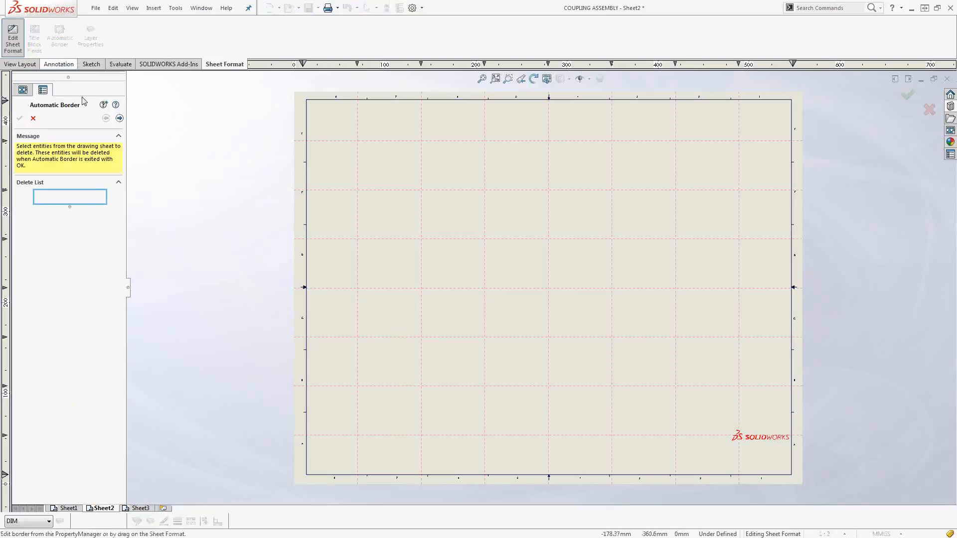
pyautogui.moveTo(237, 80); pyautogui.dragTo(821, 493)
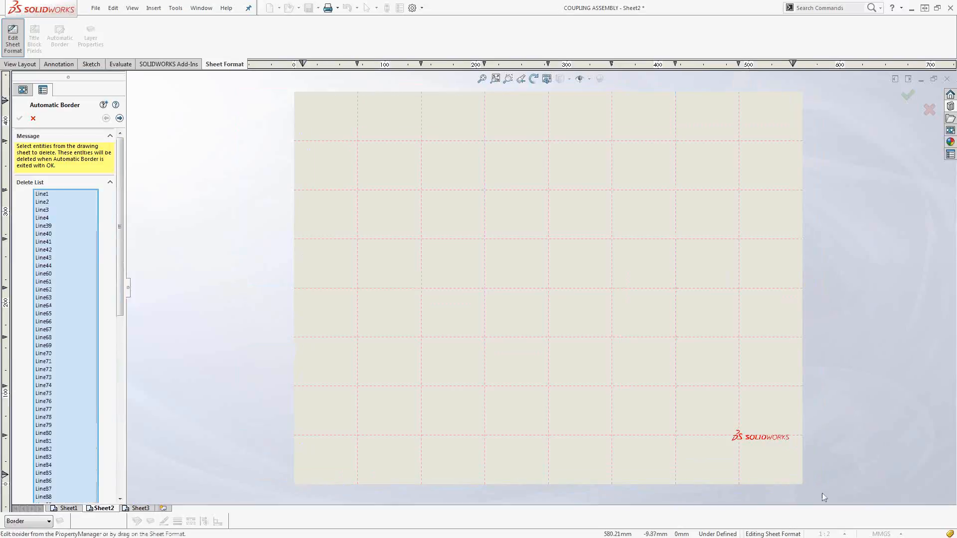
pyautogui.click(119, 118)
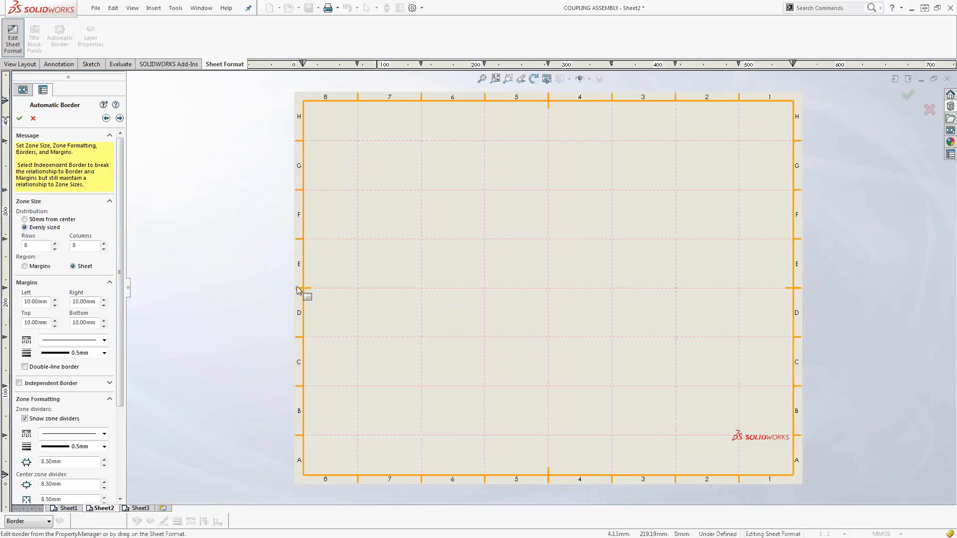
# Set the border zones to 7 rows and 7 columns and the center zone divider to 3.50 mm and 0.00 mm, then apply the border.
pyautogui.click(54, 244)
pyautogui.click(55, 249)
pyautogui.click(55, 249)
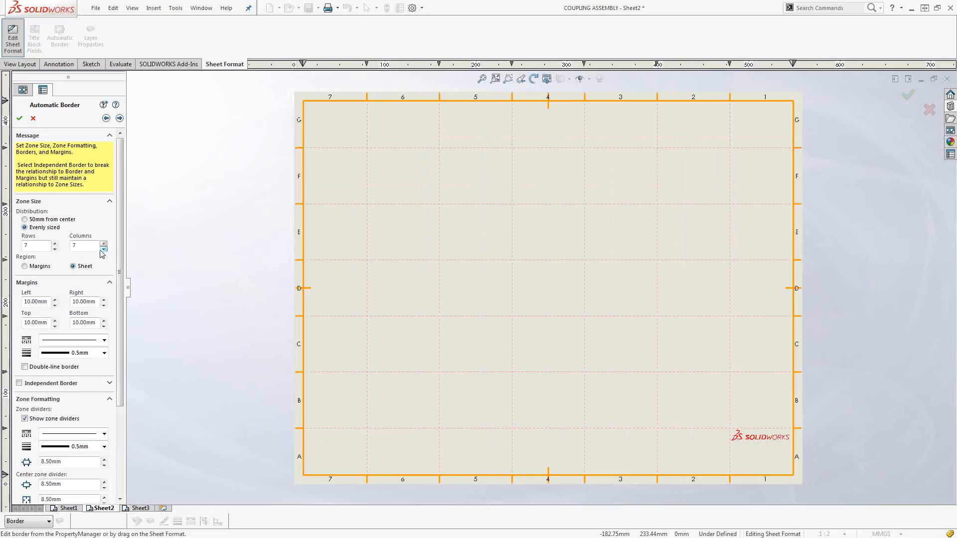
pyautogui.scroll(-5, 321, 311)
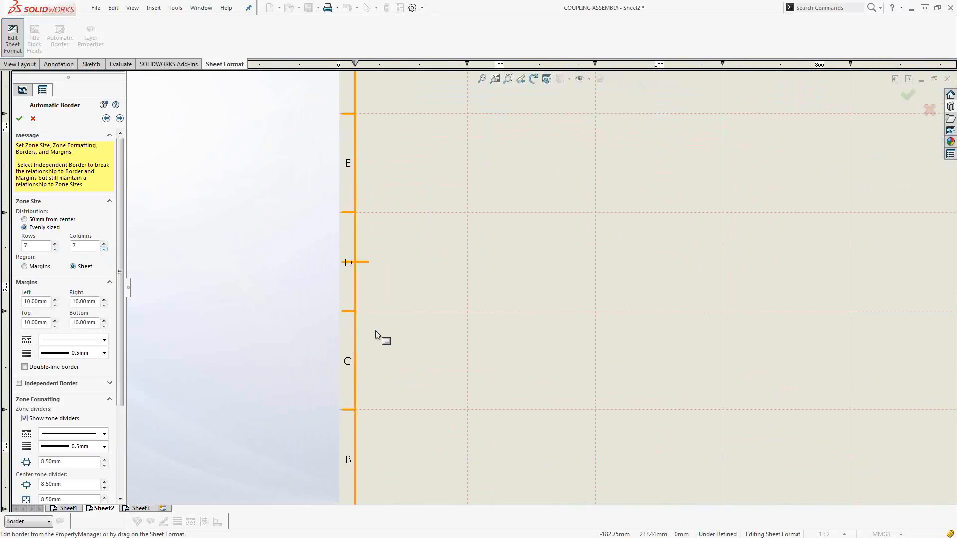
pyautogui.scroll(-3, 121, 352)
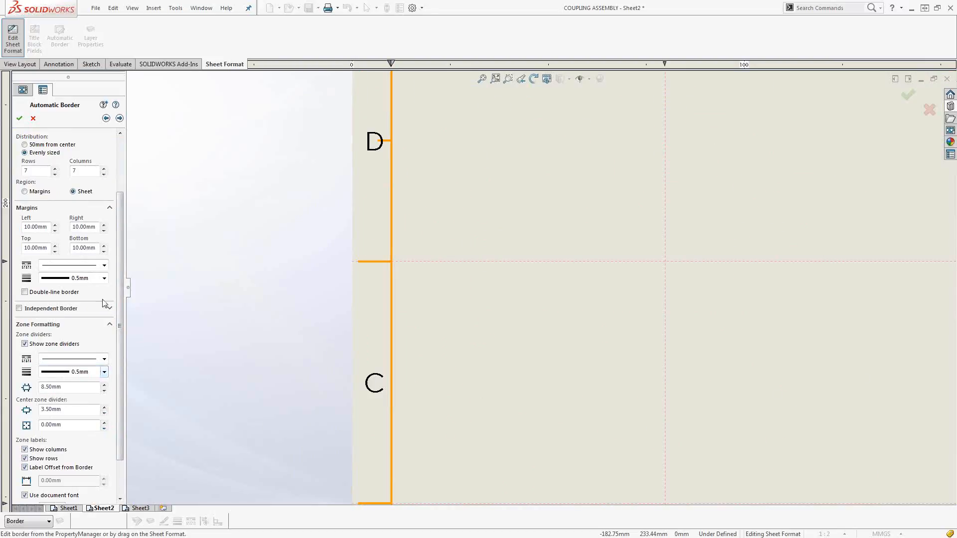
pyautogui.moveTo(120, 319); pyautogui.dragTo(108, 210)
pyautogui.click(20, 118)
pyautogui.scroll(5, 573, 281)
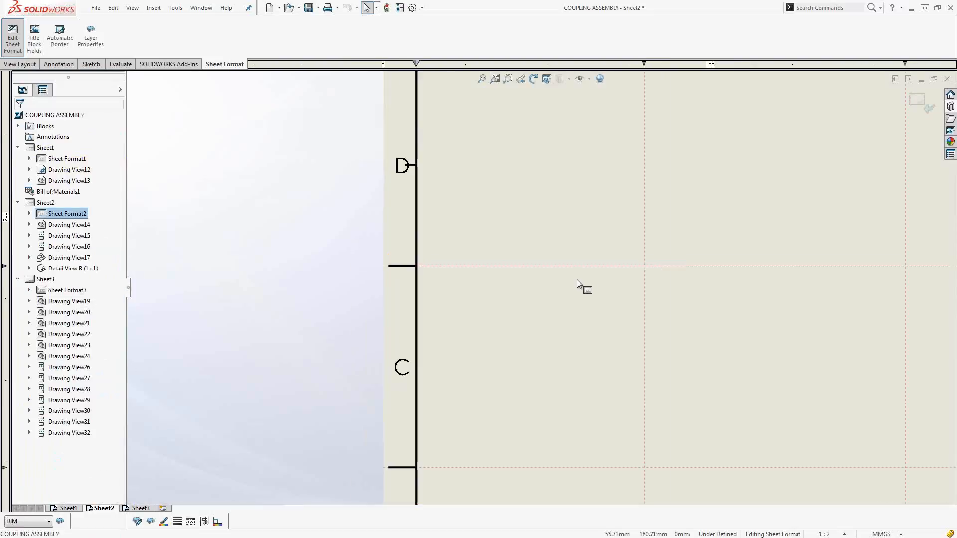
pyautogui.scroll(5, 734, 269)
pyautogui.scroll(-4, 751, 255)
# Add a margin mask to the automatic border, covering the sheet's lower-right corner up to the middle of row C and most of column 2.
pyautogui.click(60, 36)
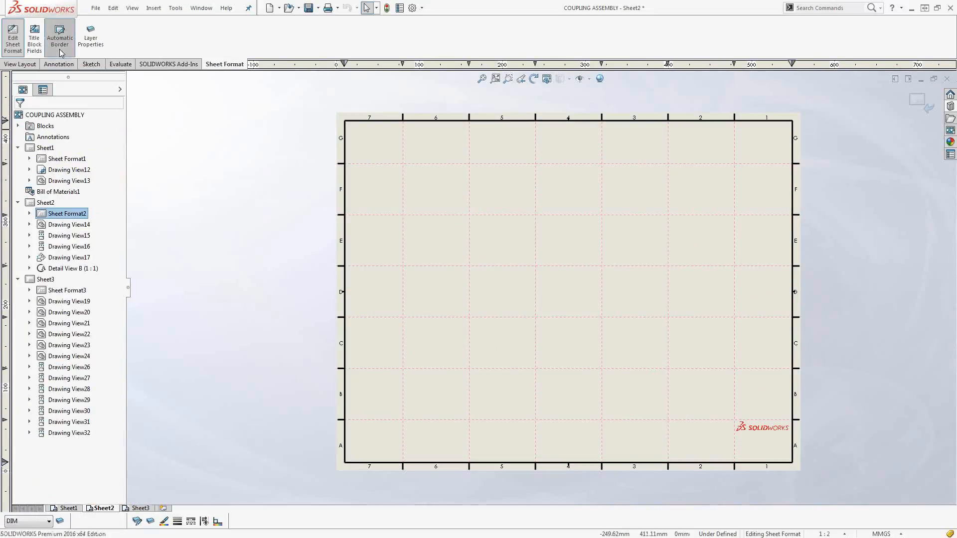
pyautogui.click(119, 122)
pyautogui.click(120, 122)
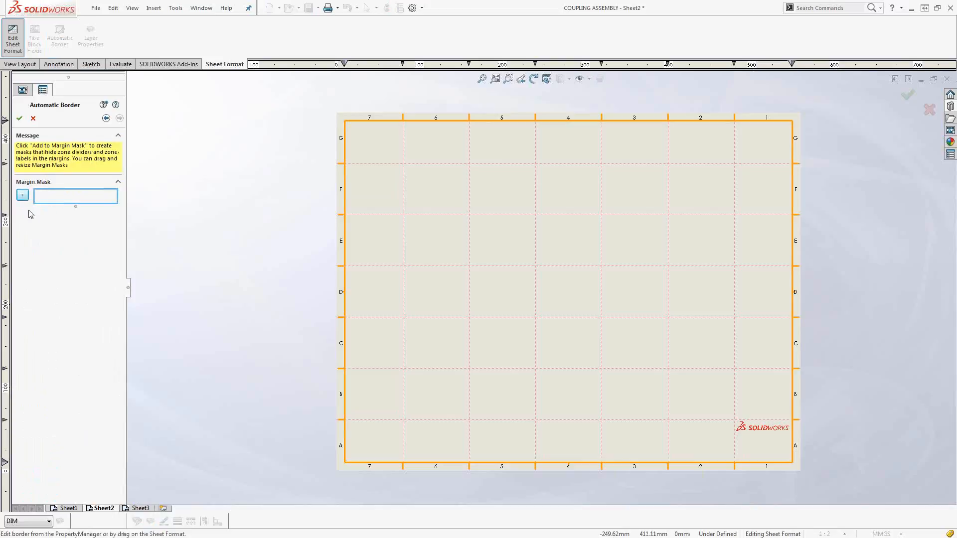
pyautogui.click(23, 196)
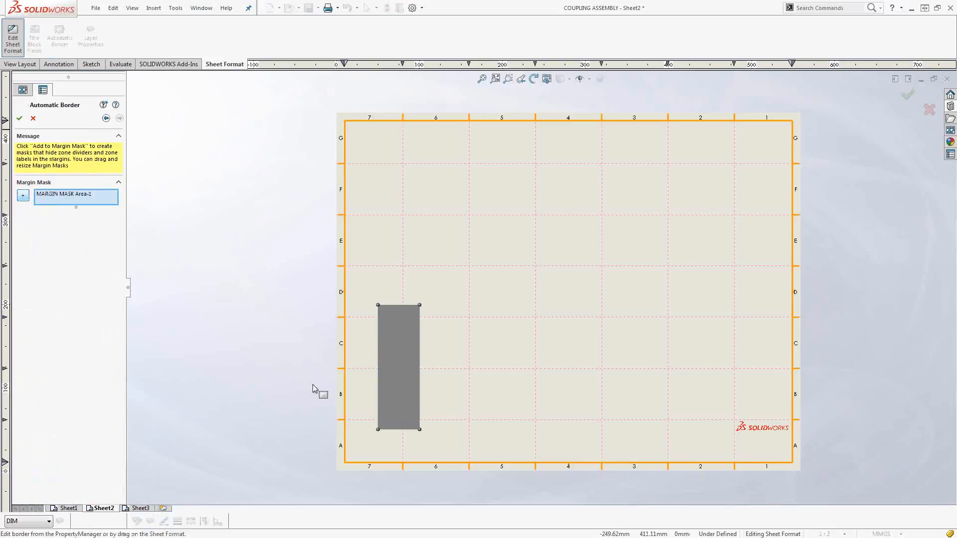
pyautogui.moveTo(406, 376); pyautogui.dragTo(774, 414)
pyautogui.moveTo(757, 344); pyautogui.dragTo(673, 325)
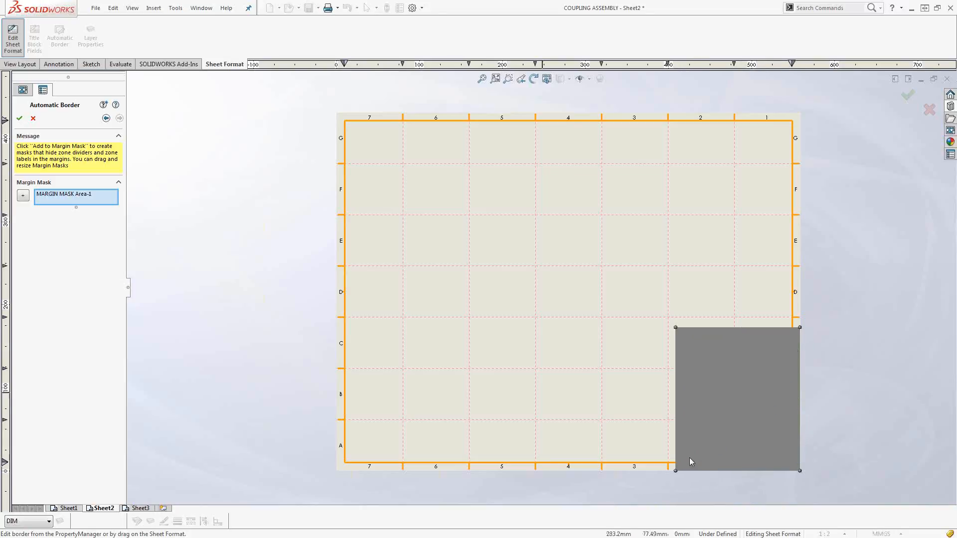
pyautogui.click(19, 119)
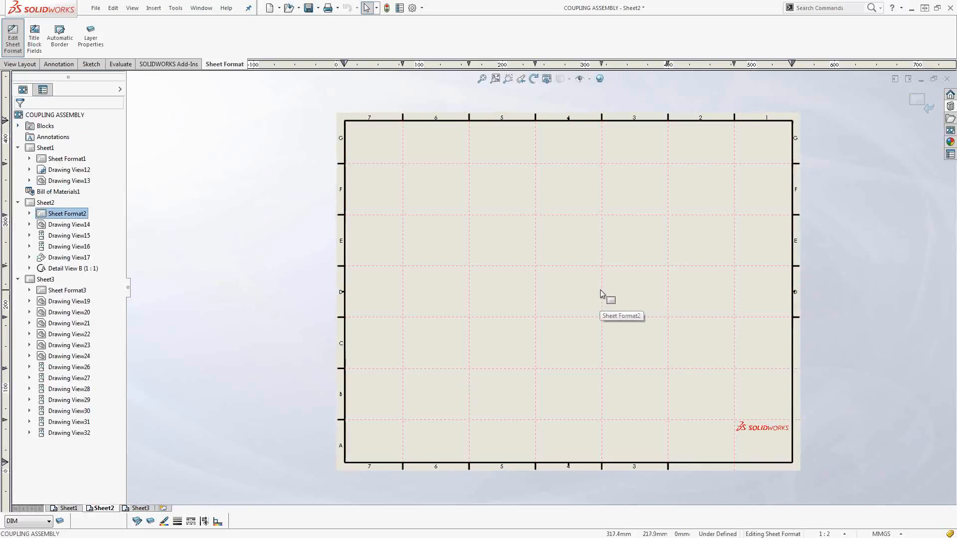
# Make the TITLEBLOCK layer visible again and leave sheet format editing.
pyautogui.click(60, 521)
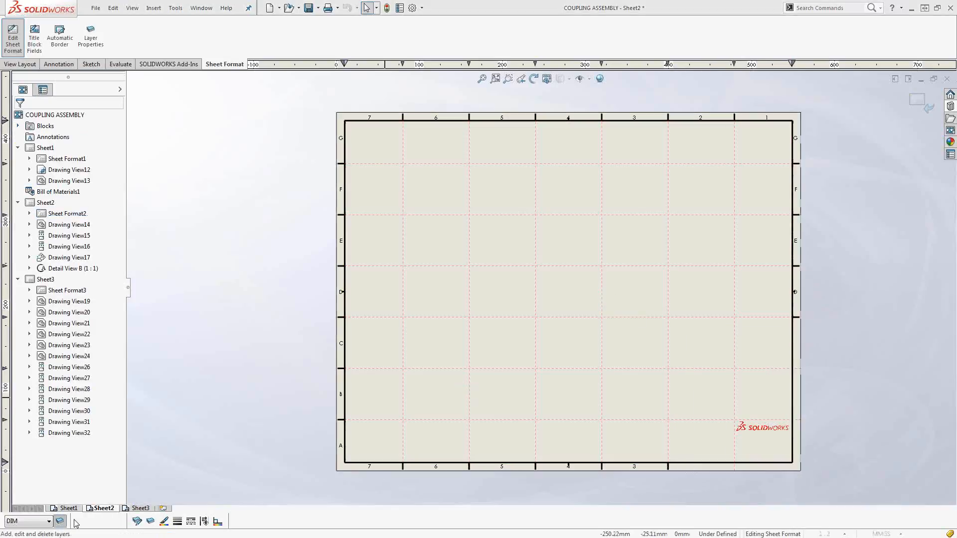
pyautogui.click(377, 169)
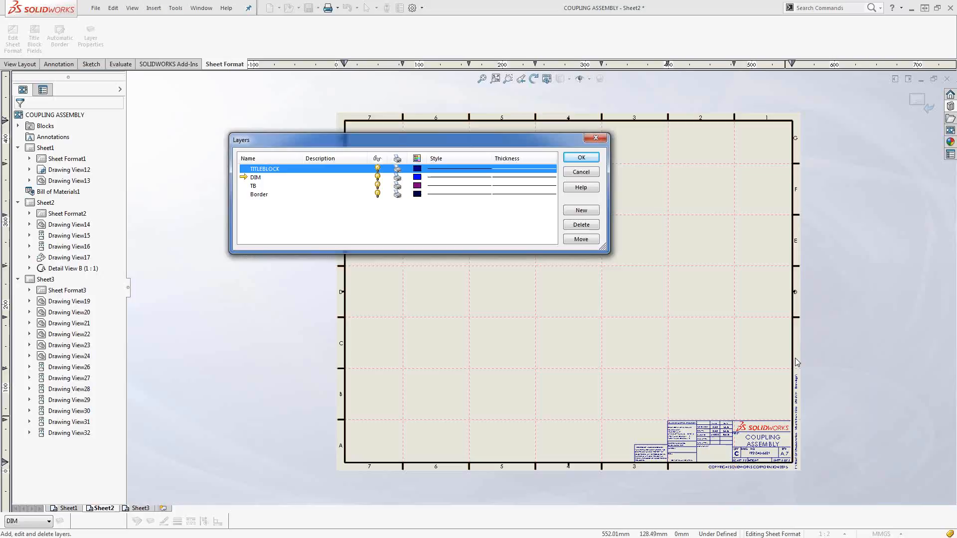
pyautogui.click(577, 158)
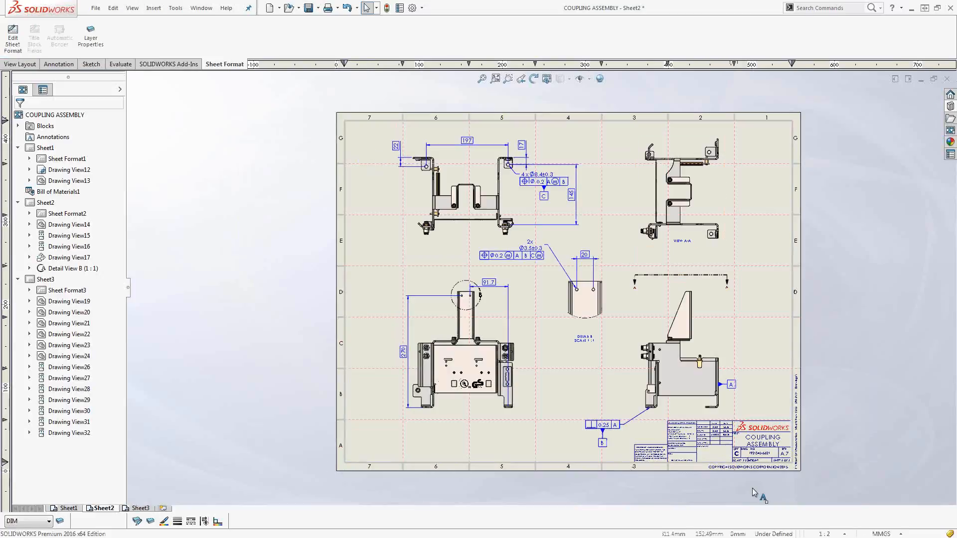
# Add circular split line location labels with sheet and zone text to Detail View B and its detail circle.
pyautogui.scroll(-1, 605, 328)
pyautogui.scroll(-1, 605, 327)
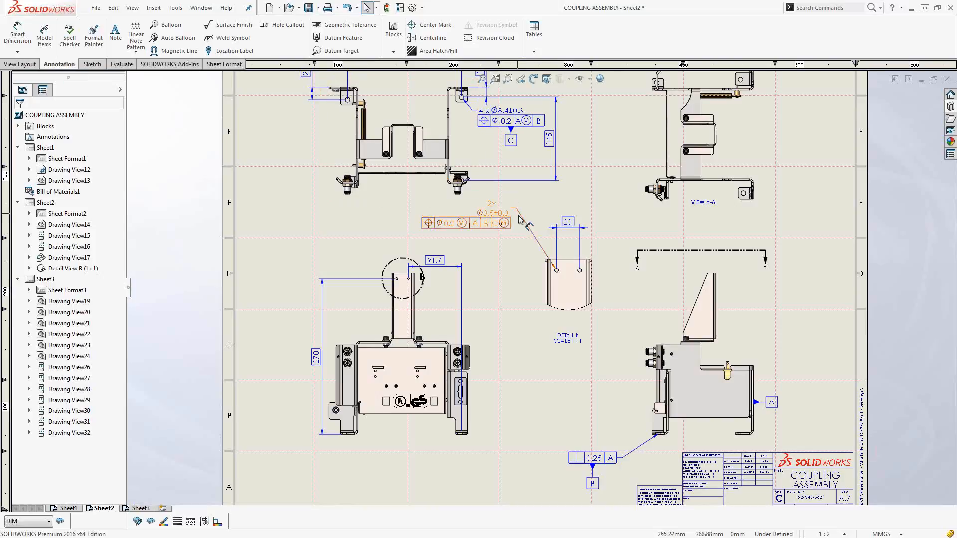
pyautogui.rightClick(519, 218)
pyautogui.scroll(-1, 520, 218)
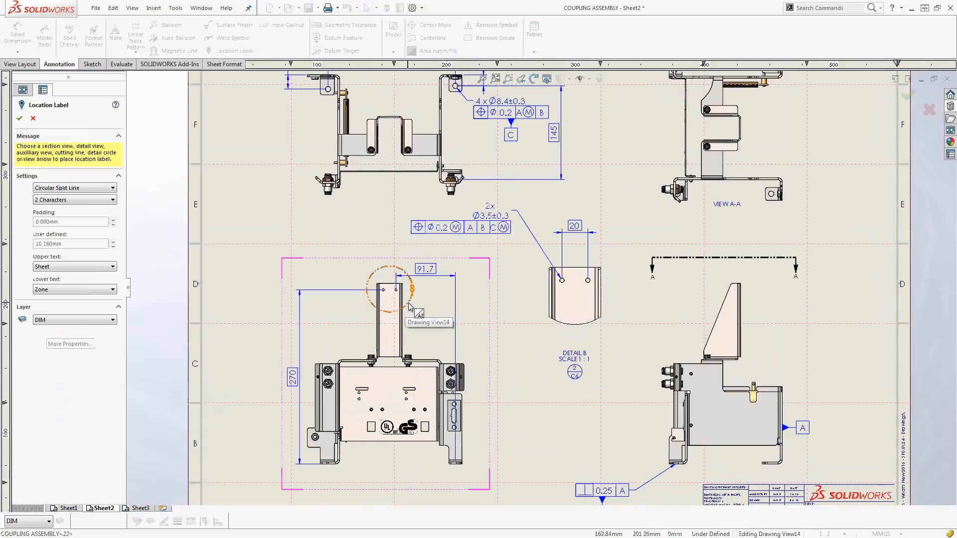
pyautogui.click(422, 296)
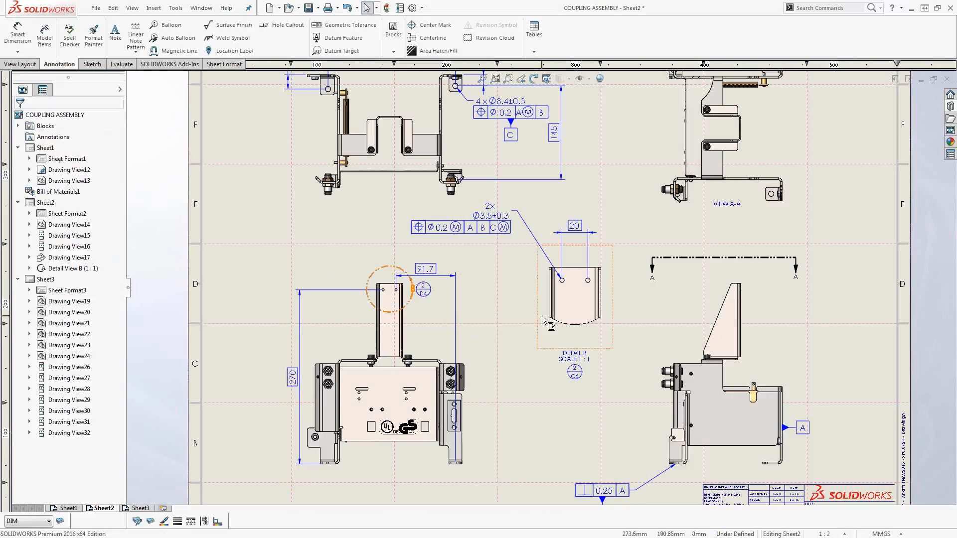
# Move Detail View B to the upper-right area of the sheet, beside View A-A.
pyautogui.moveTo(560, 304); pyautogui.dragTo(602, 230)
pyautogui.moveTo(597, 197); pyautogui.dragTo(831, 166)
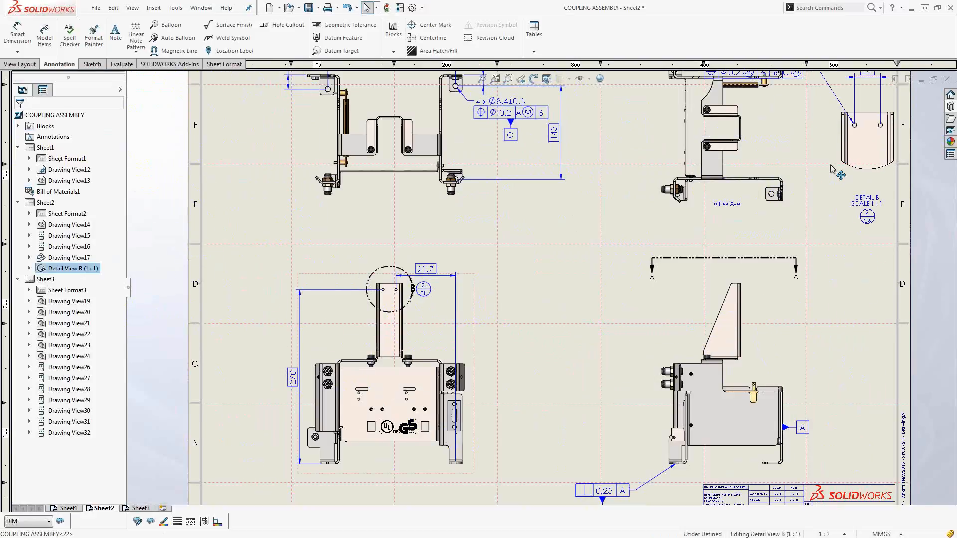
pyautogui.click(687, 329)
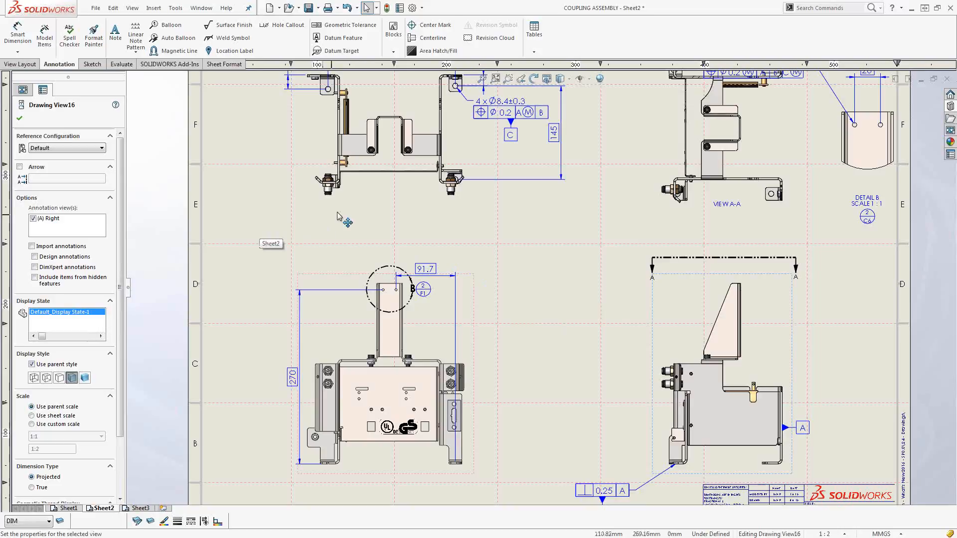
# Open part 00013057 from the upper front view and suppress Edge-Flange3.
pyautogui.click(369, 133)
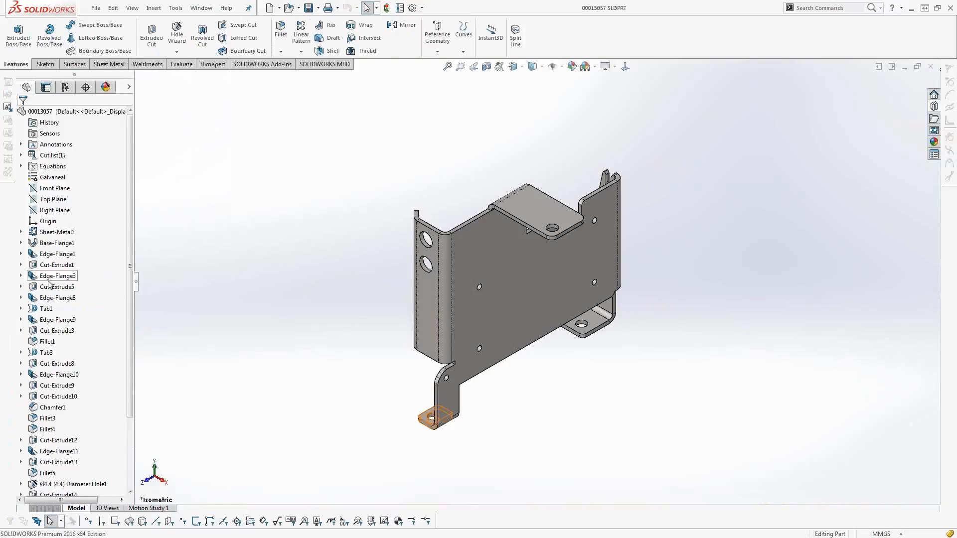
pyautogui.rightClick(49, 275)
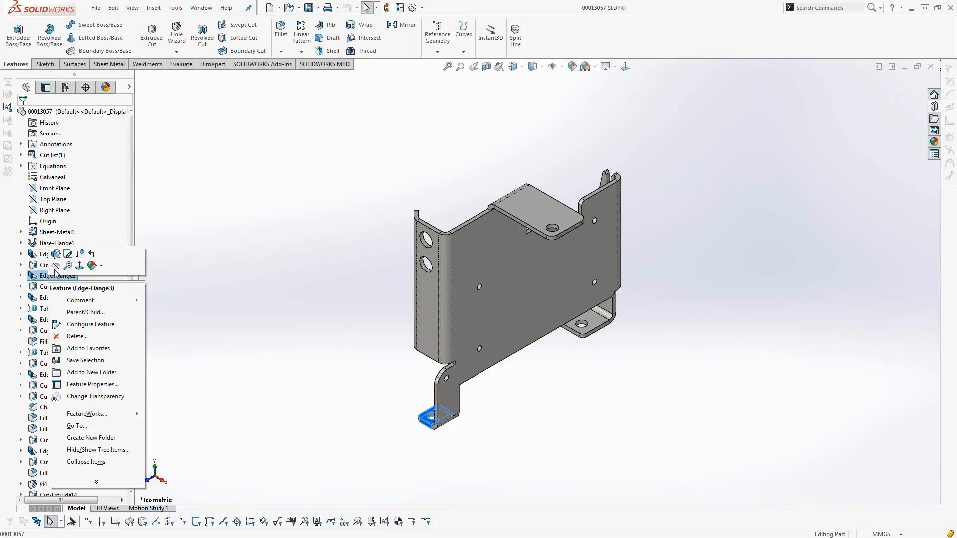
pyautogui.click(80, 253)
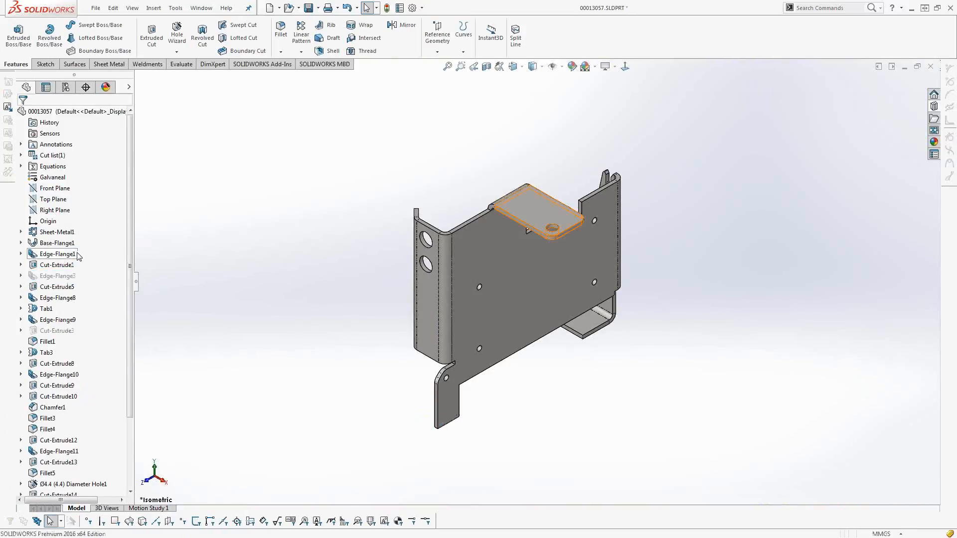
# Check the parent and child references of Edge-Flange3 and unsuppress only that feature.
pyautogui.moveTo(48, 282)
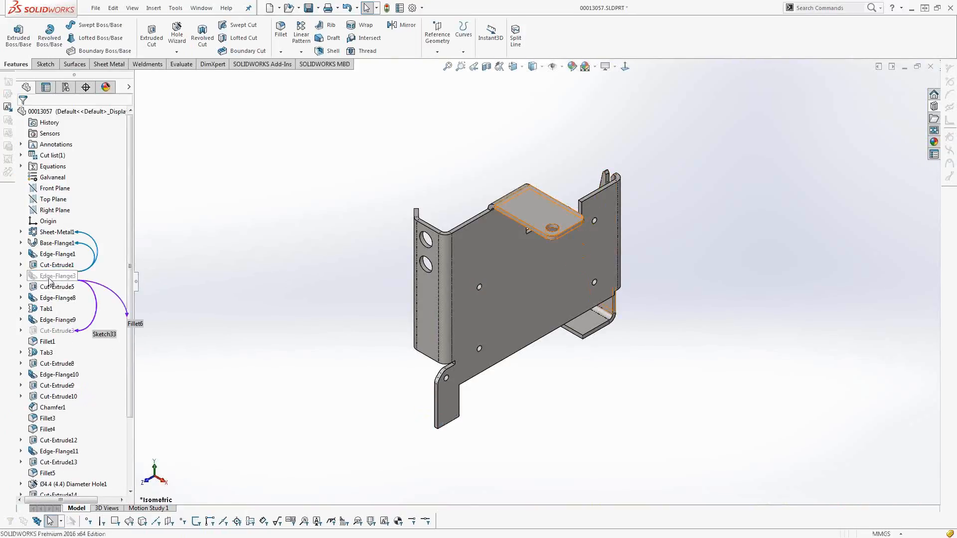
pyautogui.click(50, 277)
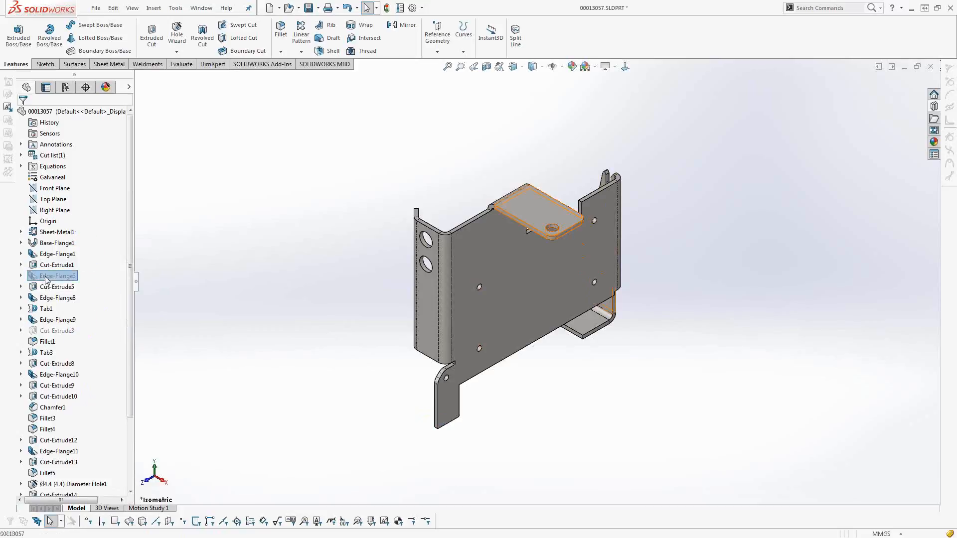
pyautogui.rightClick(50, 276)
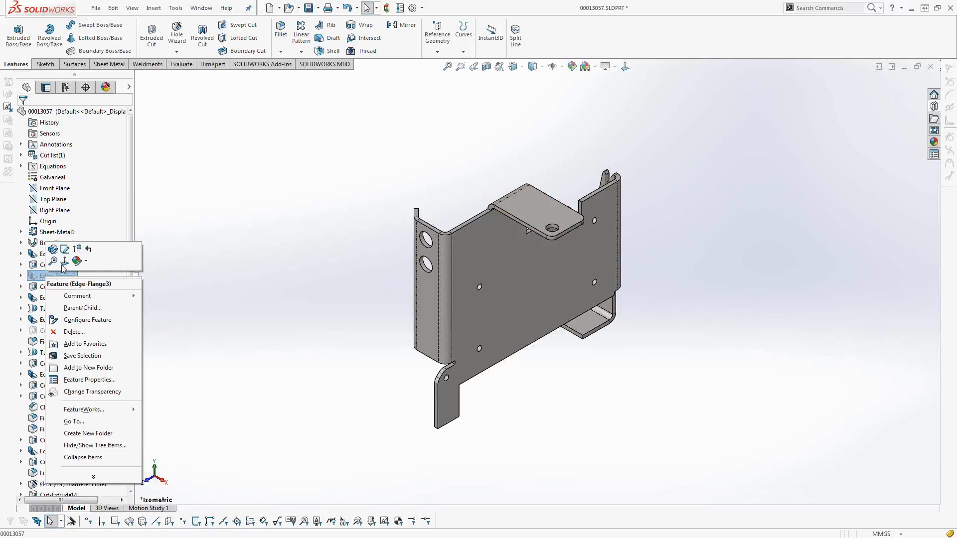
pyautogui.click(77, 249)
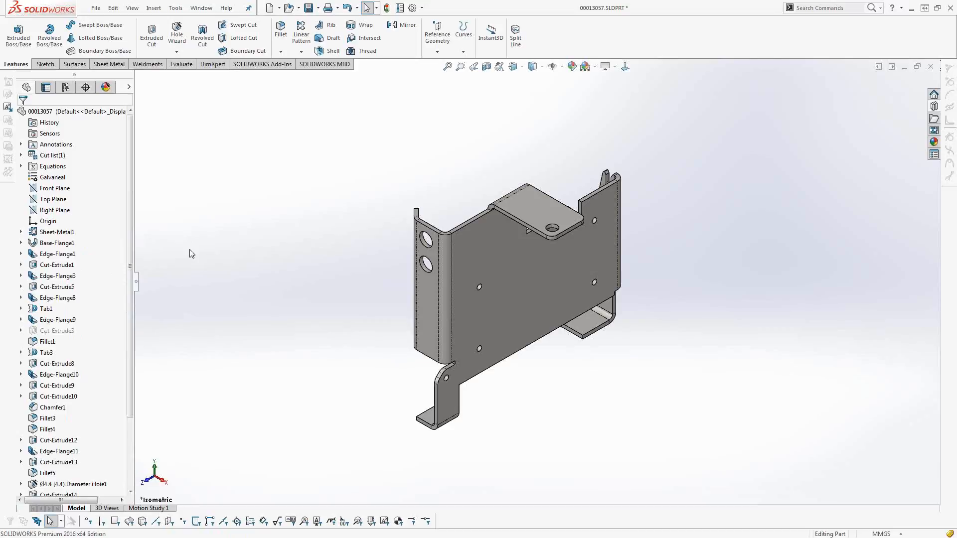
# Return to the drawing, open the coupling assembly from it and suppress component 00007783<2>.
pyautogui.hotkey('ctrl', 'Tab')
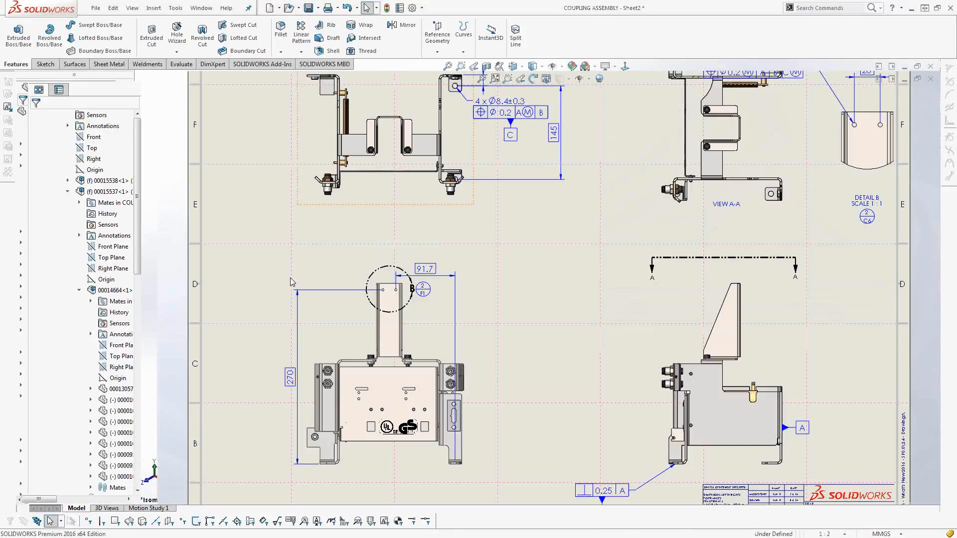
pyautogui.click(374, 208)
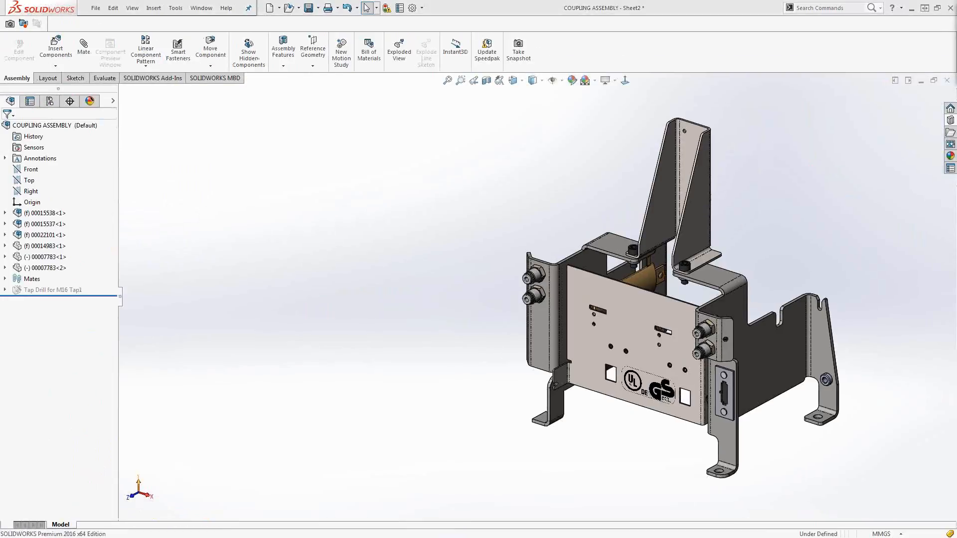
pyautogui.scroll(3, 669, 267)
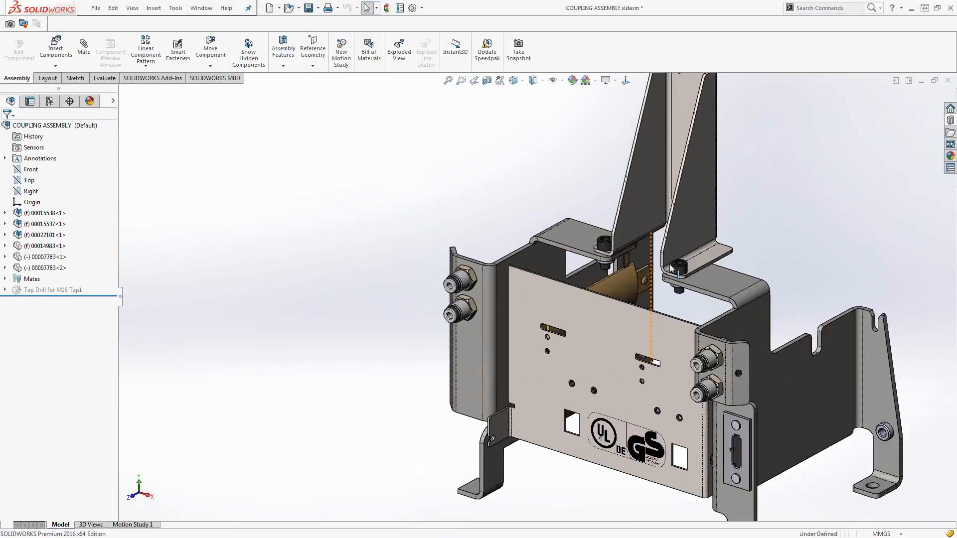
pyautogui.click(45, 268)
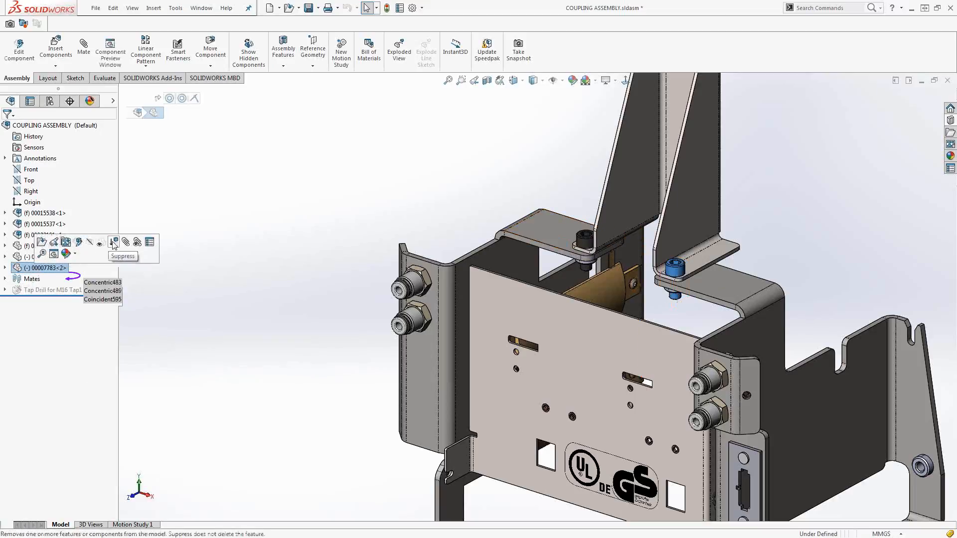
pyautogui.click(99, 242)
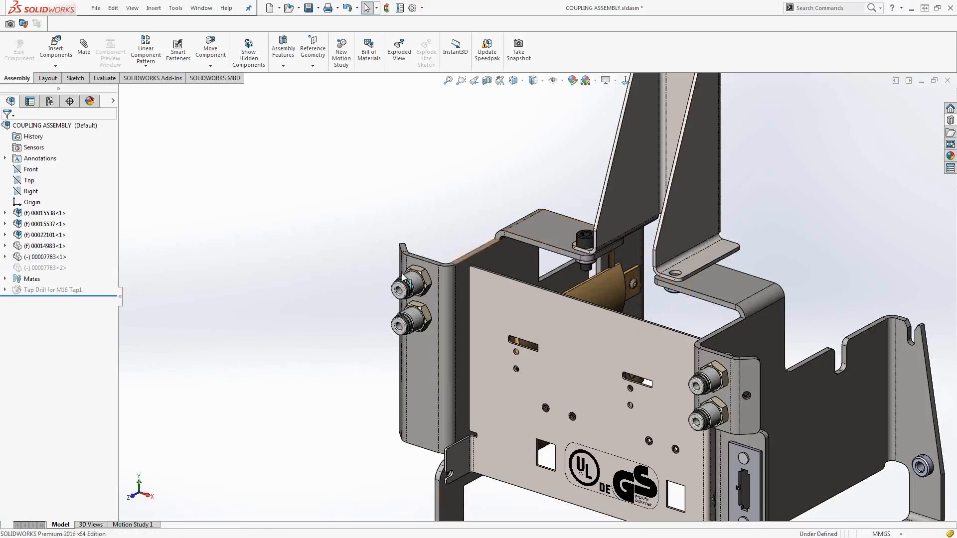
# Hide the sheet metal bracket 00013057<1> and collapse the feature tree.
pyautogui.click(550, 242)
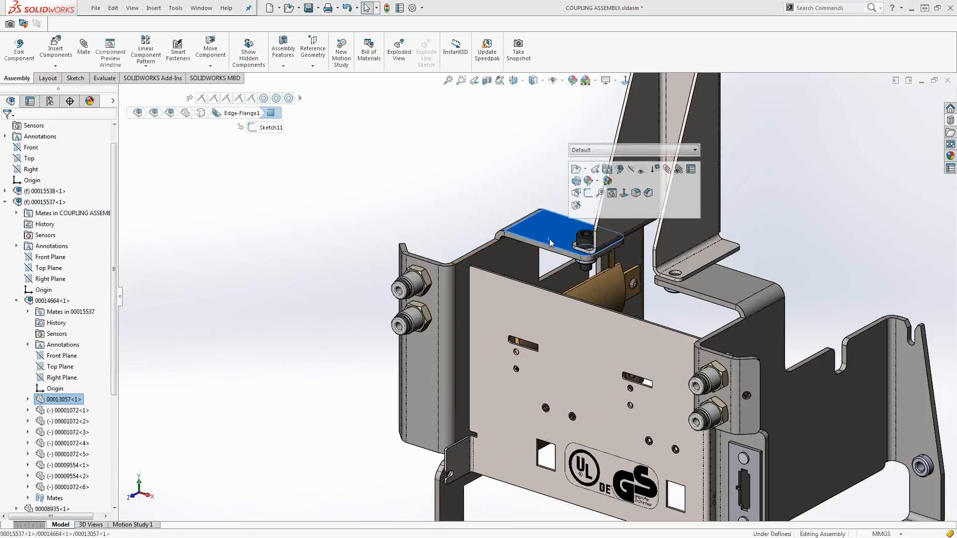
pyautogui.click(632, 170)
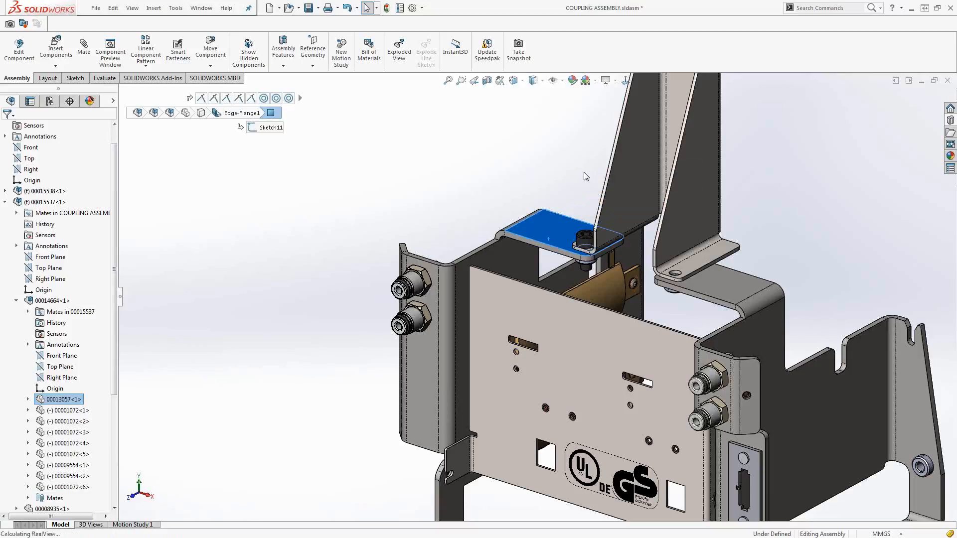
pyautogui.hotkey('shift', 'c')
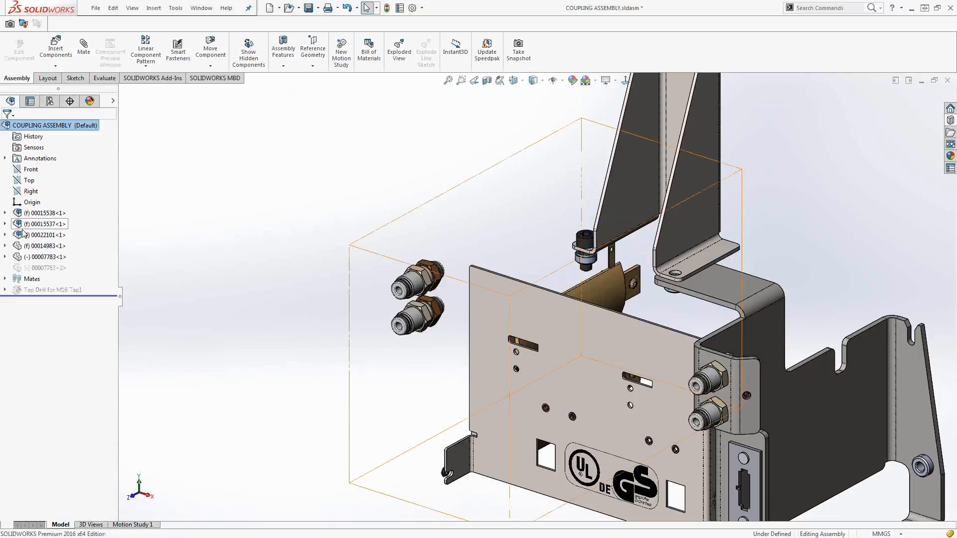
# Hide the remaining screw 00007783<1> and the front panel subassembly 00022101<1>.
pyautogui.rightClick(45, 257)
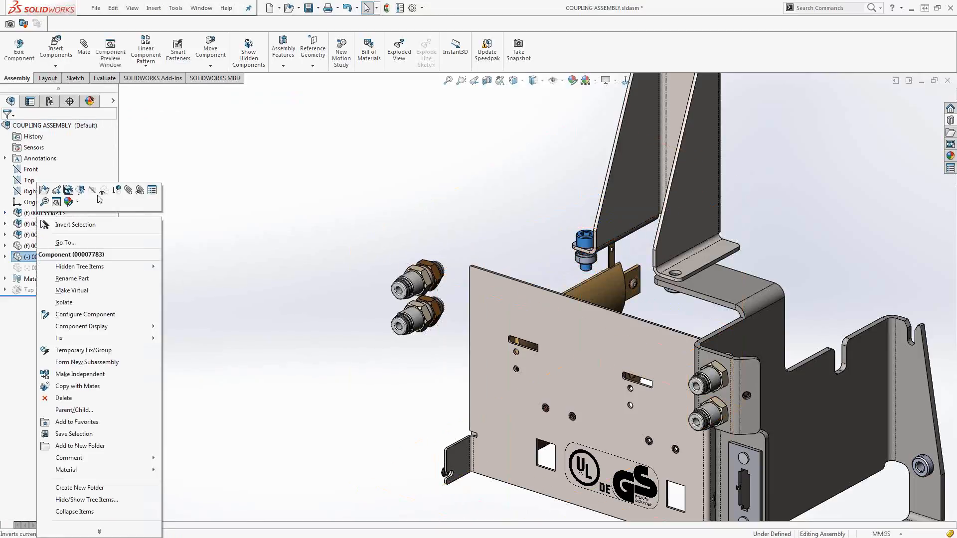
pyautogui.click(102, 193)
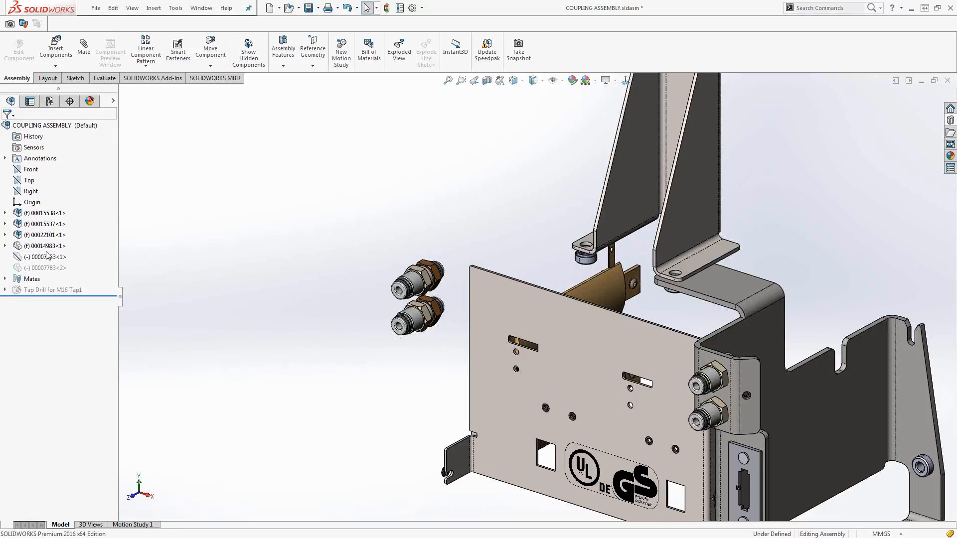
pyautogui.click(33, 235)
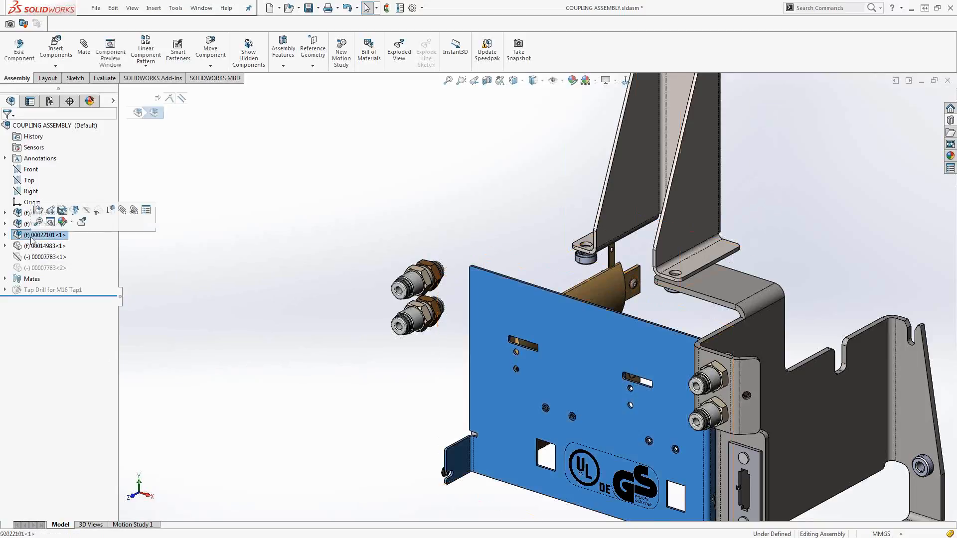
pyautogui.click(86, 214)
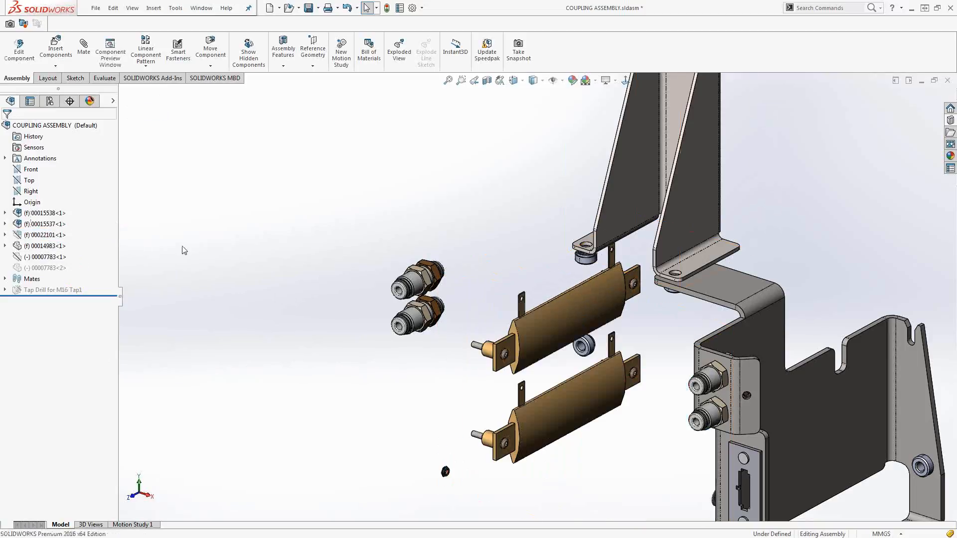
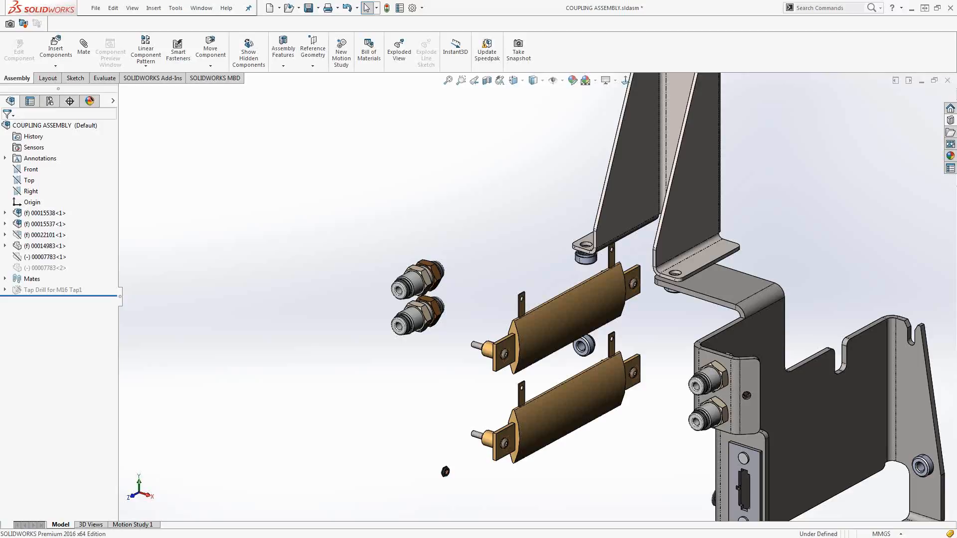
# Try the Backdrop - Grey with Overhead Light scene on the coupling assembly and replace it with the Rooftop scene.
pyautogui.click(595, 81)
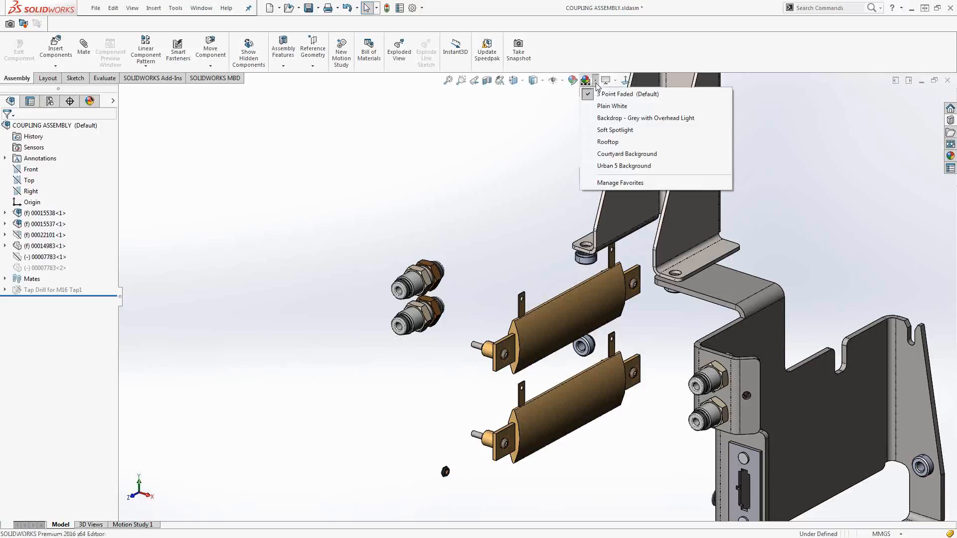
pyautogui.click(601, 118)
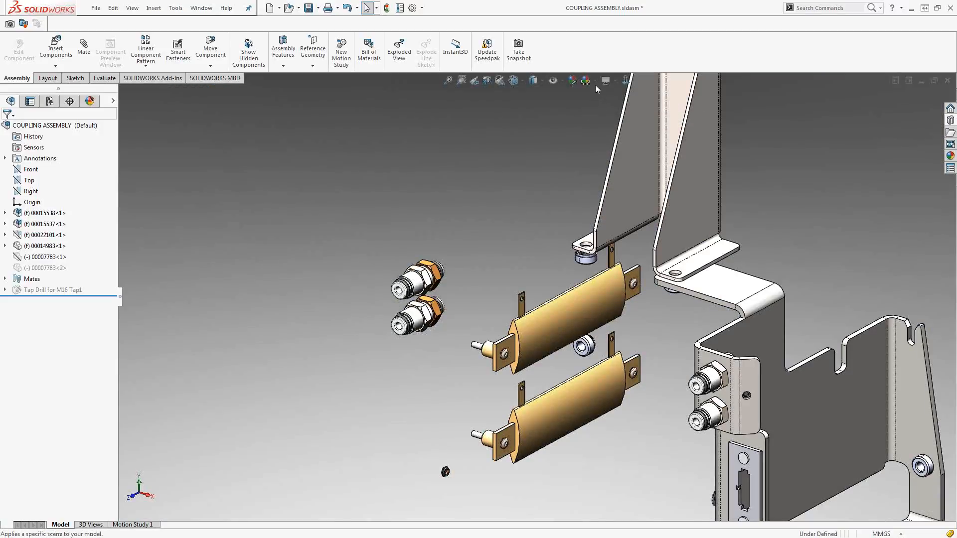
pyautogui.click(594, 81)
pyautogui.click(600, 141)
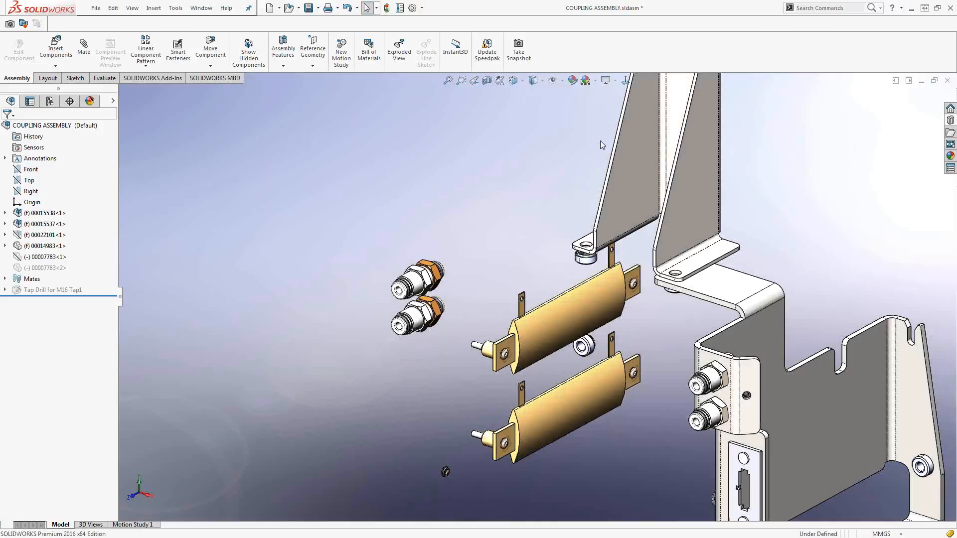
pyautogui.scroll(2, 739, 258)
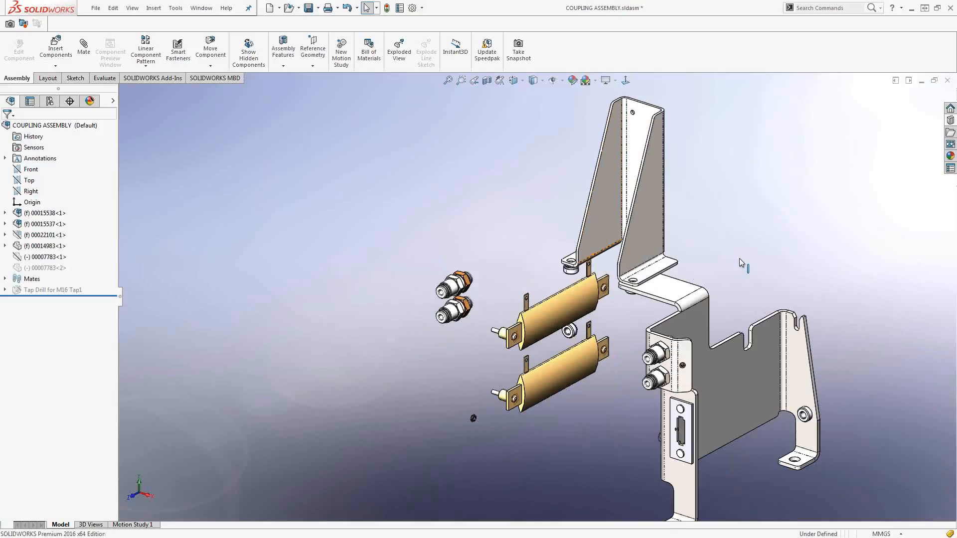
pyautogui.scroll(-1, 739, 258)
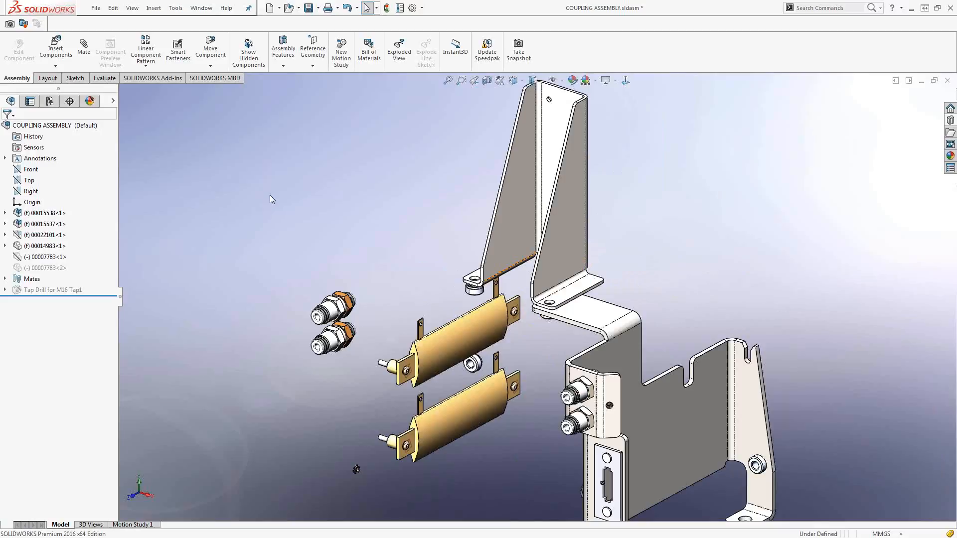
pyautogui.press('f')
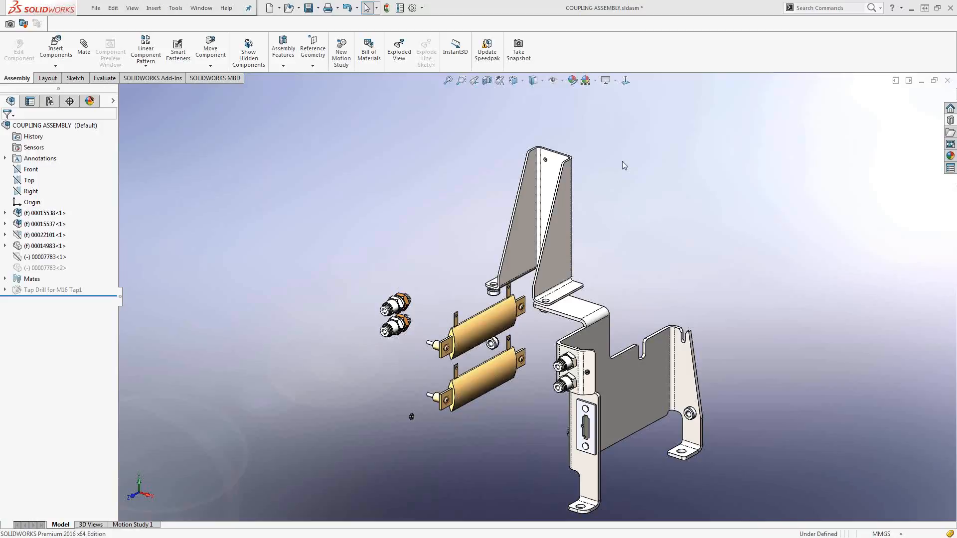
pyautogui.moveTo(491, 273); pyautogui.dragTo(482, 310, button='middle')
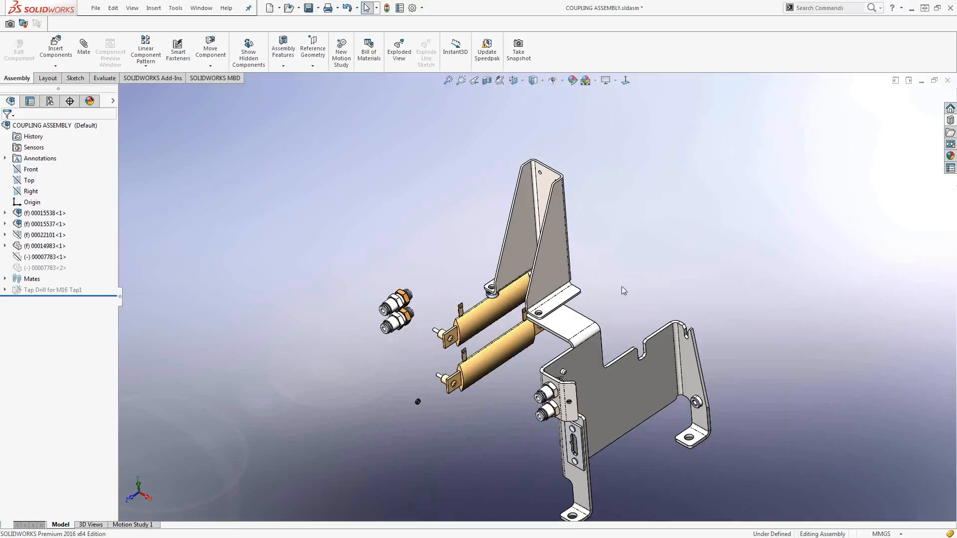